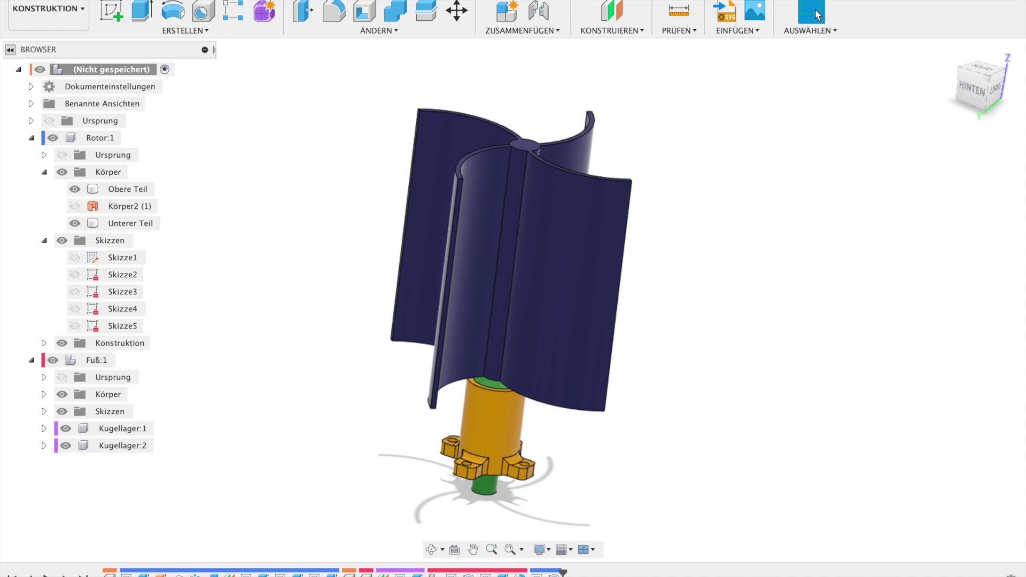
Step: Bring up the context menu of the top-level design item in the browser
right_click(109, 74)
Step: Create a new component and rename it from Komponente1 to Rotor
click(149, 87)
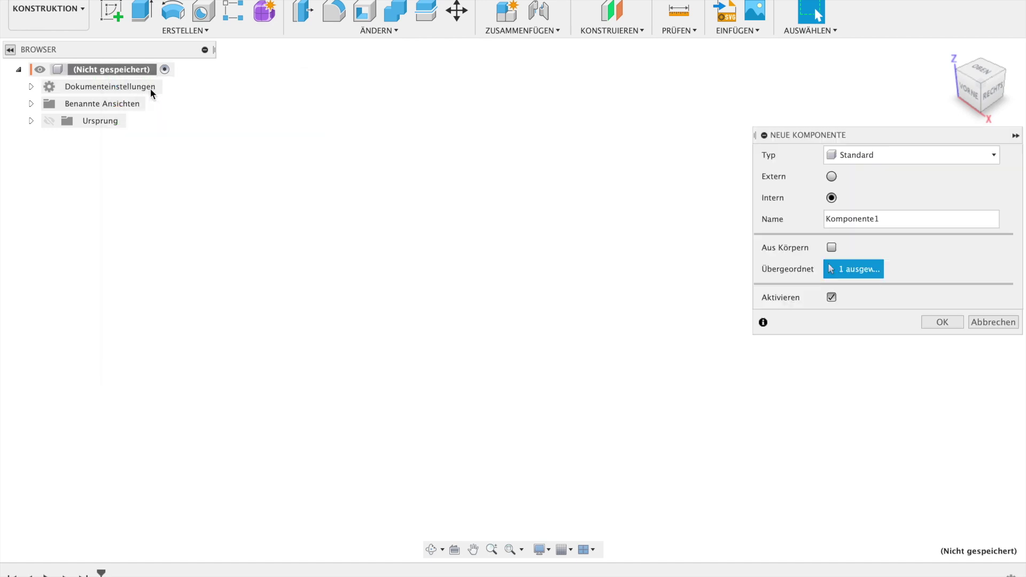
double_click(862, 213)
text(Rotor)
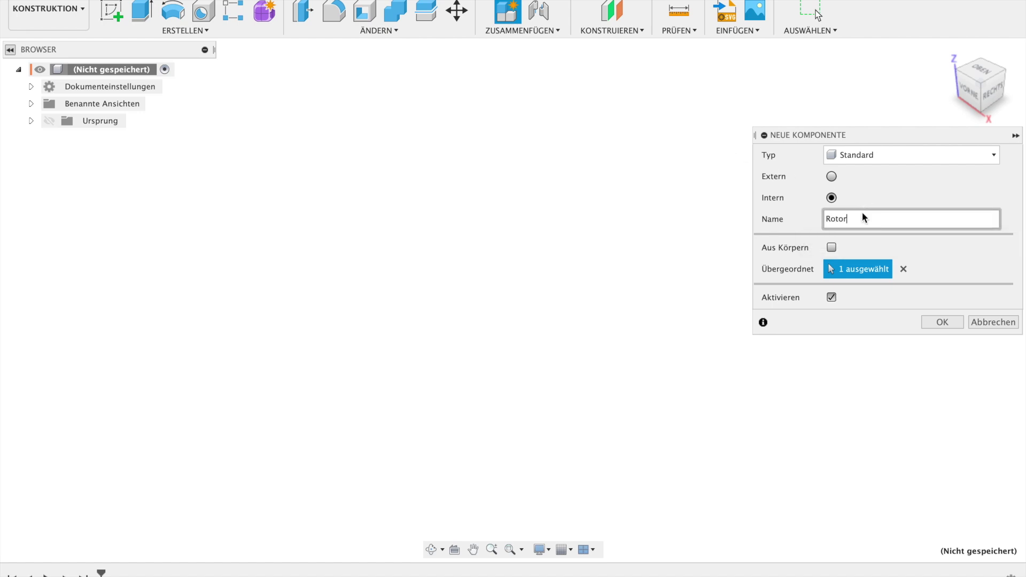
key(Return)
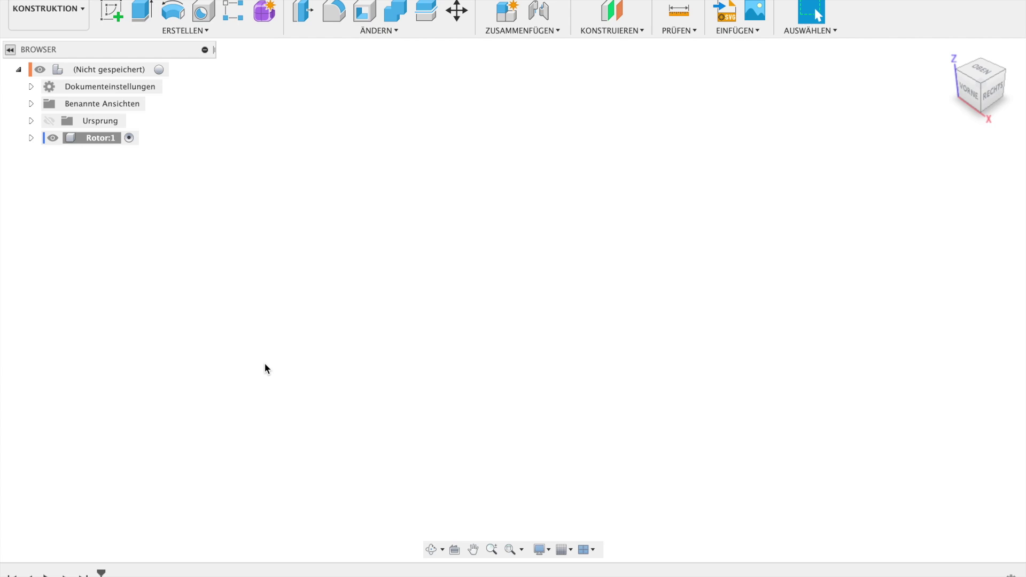
click(110, 10)
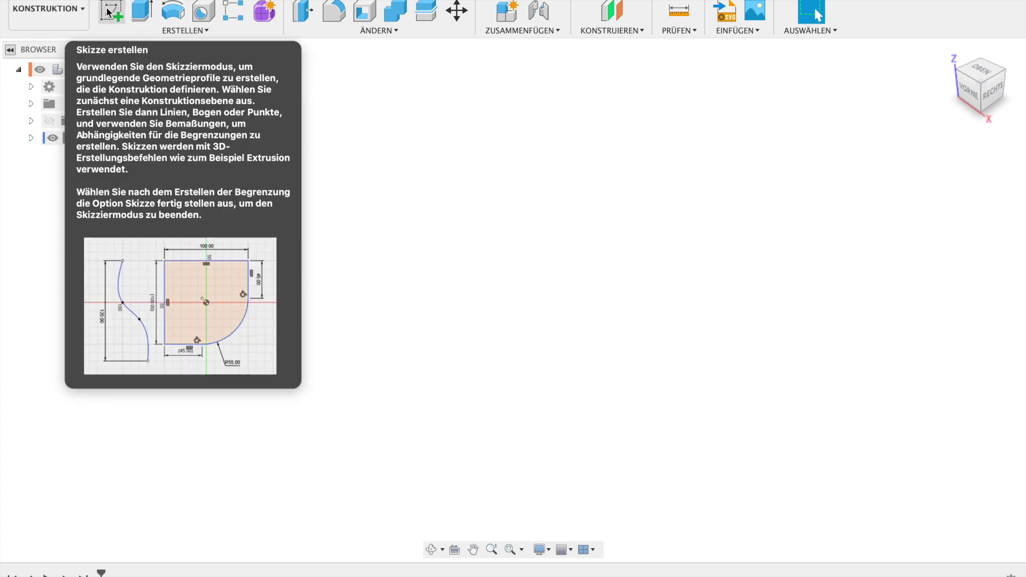
Step: Start a sketch on the XY ground plane with a 25 mm circle centred on the origin
click(110, 10)
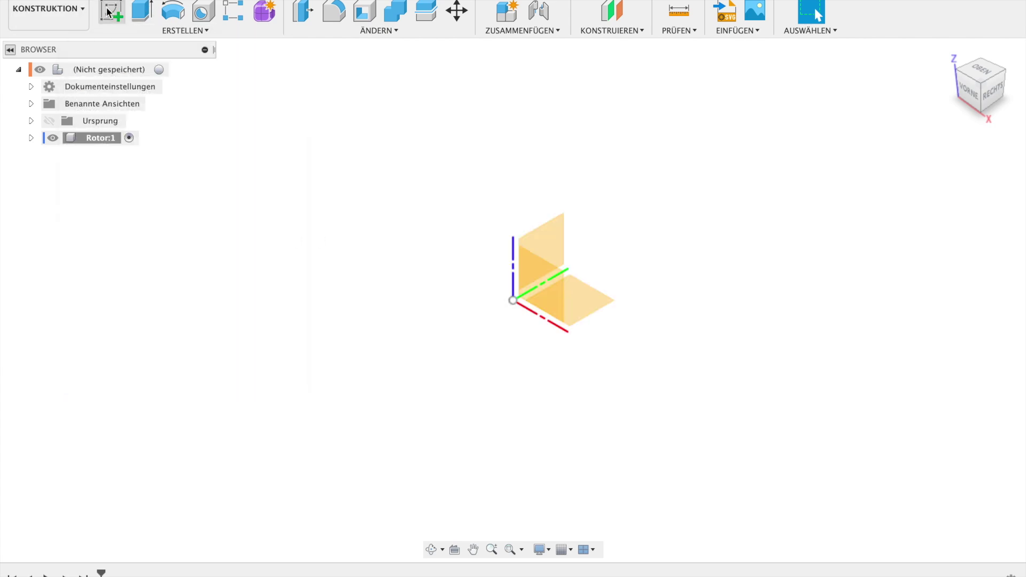
click(588, 306)
key(c)
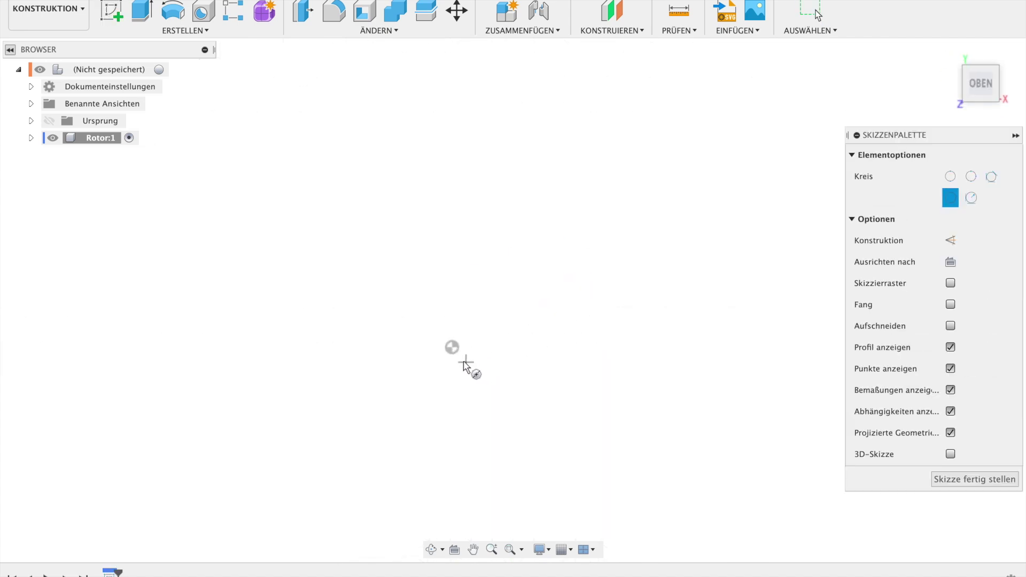
click(451, 348)
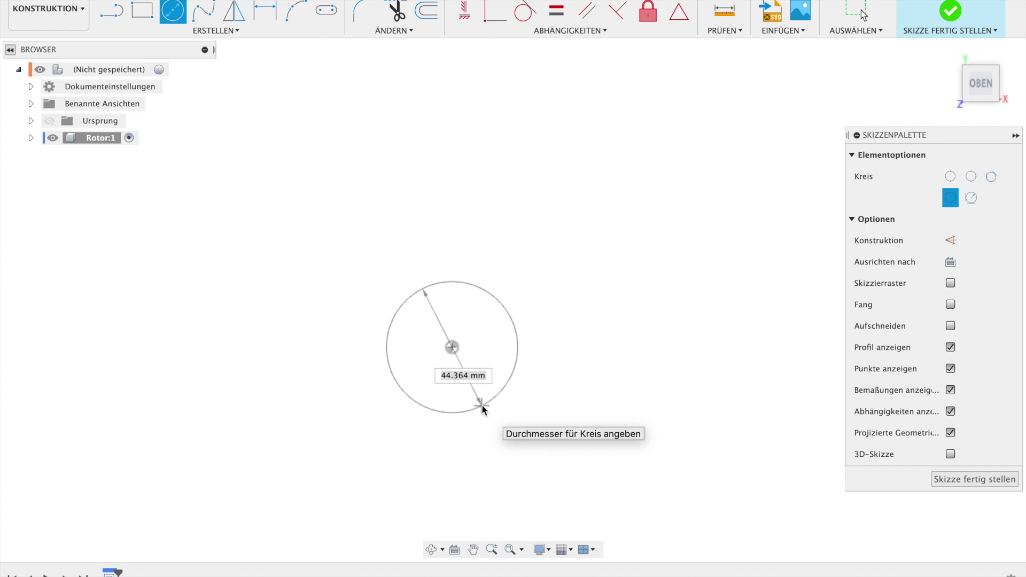
text(25)
key(Return)
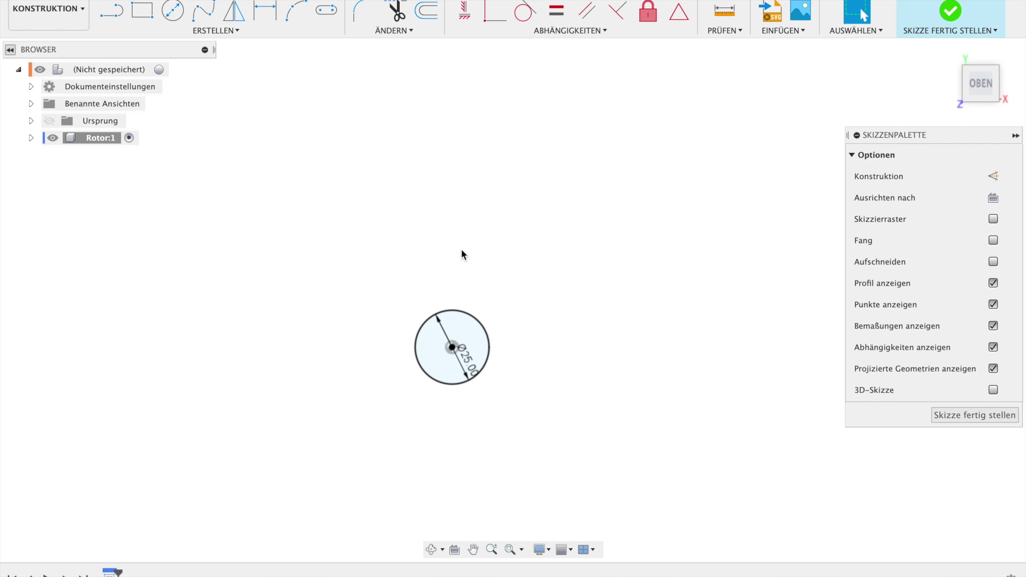
Step: Draw a concentric second circle and set its diameter to 200 mm
key(c)
click(451, 347)
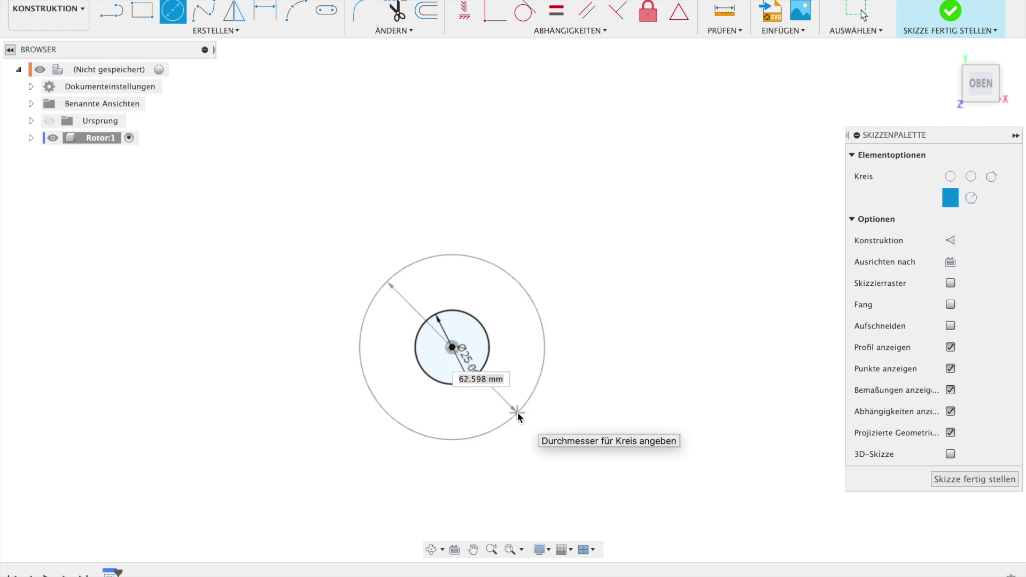
text(22)
key(Return)
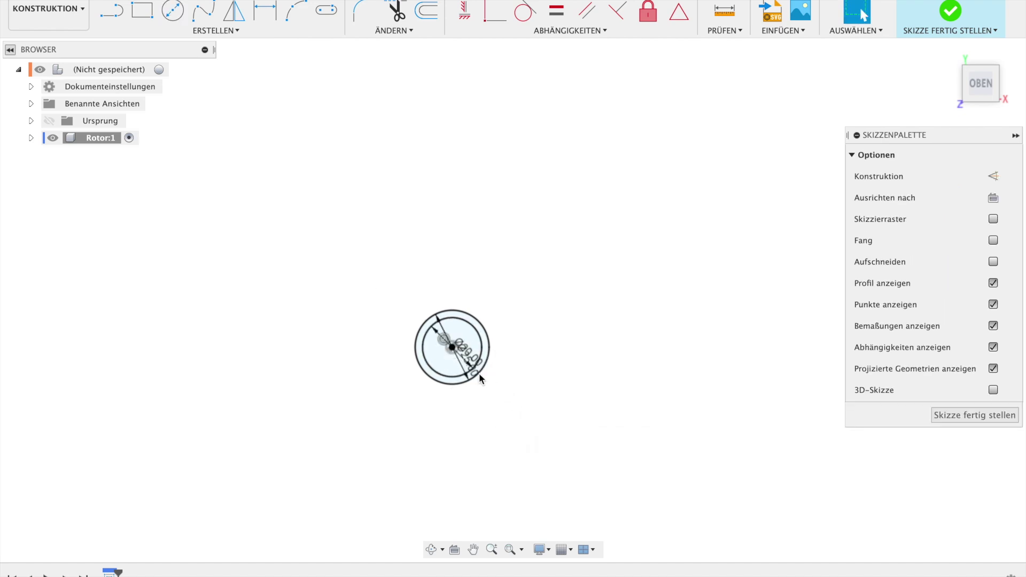
double_click(473, 357)
text(25)
key(Return)
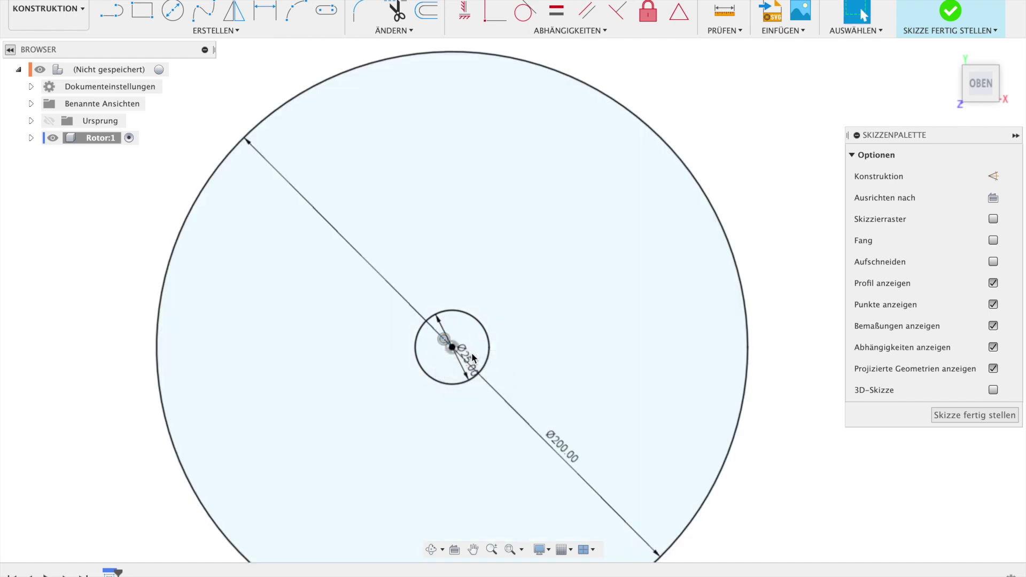
Step: Convert the 200 mm outer circle into construction geometry
click(713, 216)
key(x)
click(743, 202)
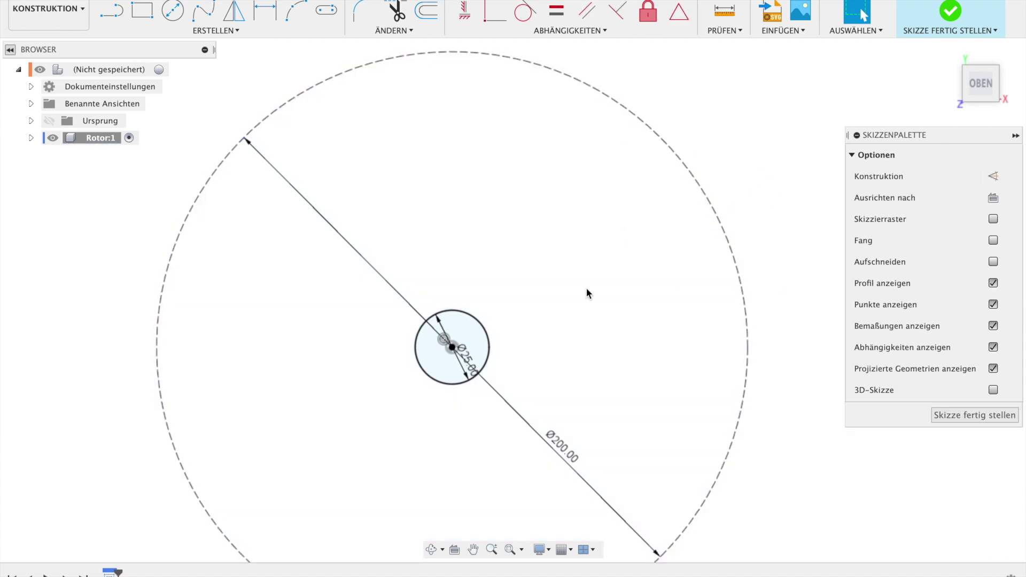
scroll(476, 235, down, 1)
scroll(474, 233, down, 2)
scroll(474, 234, up, 2)
scroll(474, 234, down, 1)
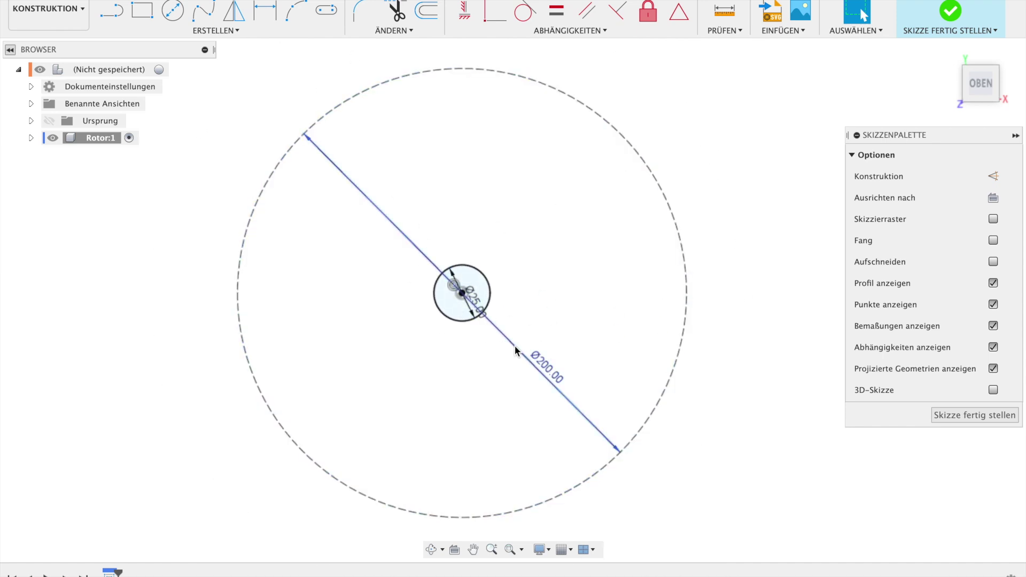
key(l)
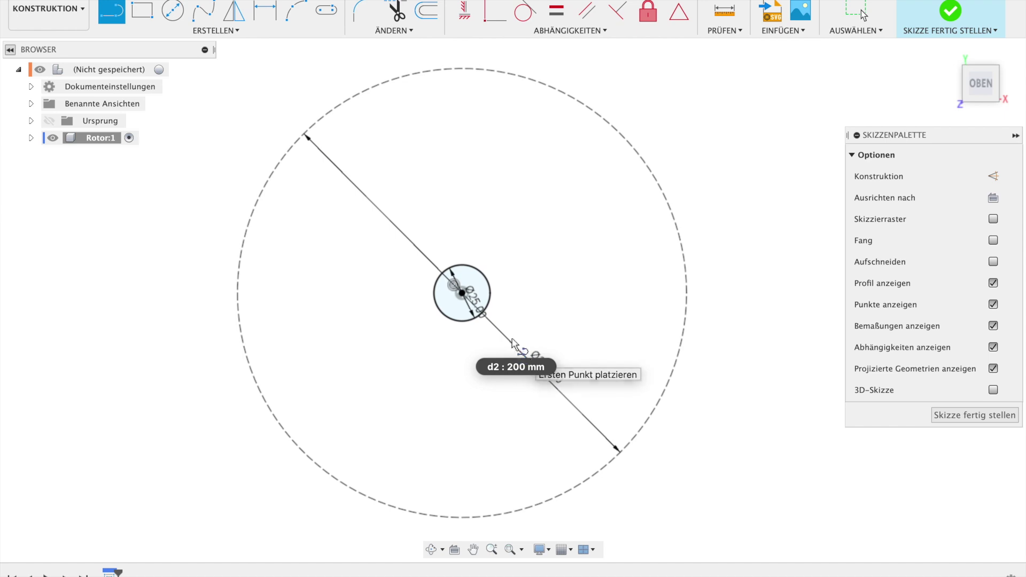
Step: Draw a horizontal construction line from the circle centre past the outer circle
click(463, 294)
click(734, 293)
key(Escape)
click(721, 293)
key(x)
key(Escape)
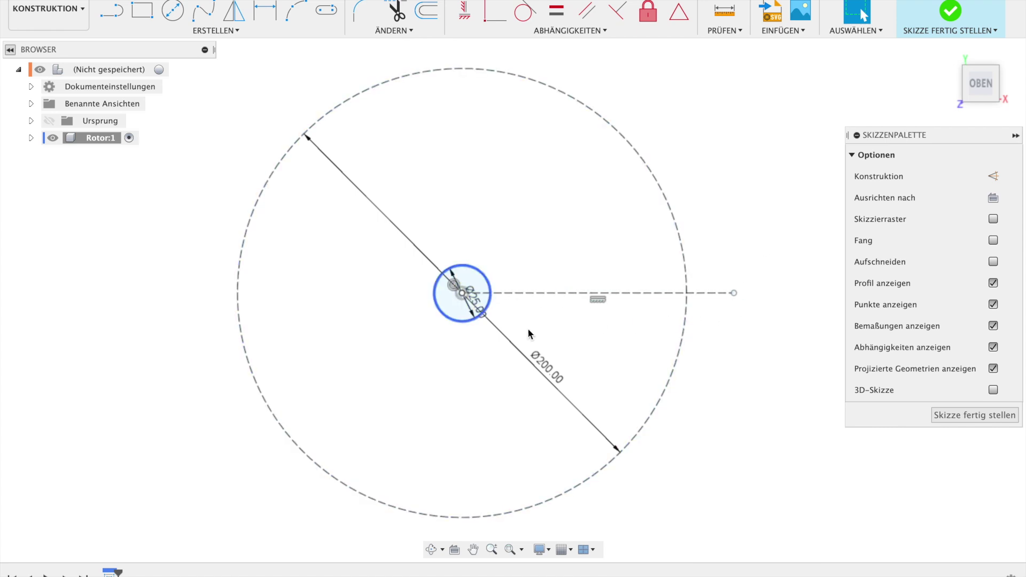
Step: Draw a three-point arc from the shaft centre to the outer circle, bulging downward
click(300, 6)
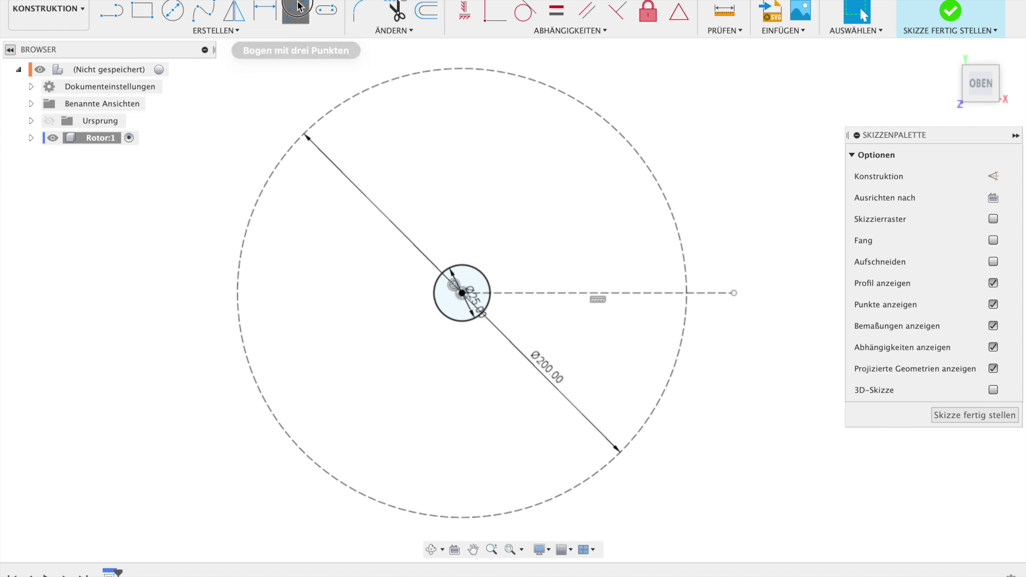
click(462, 293)
click(687, 293)
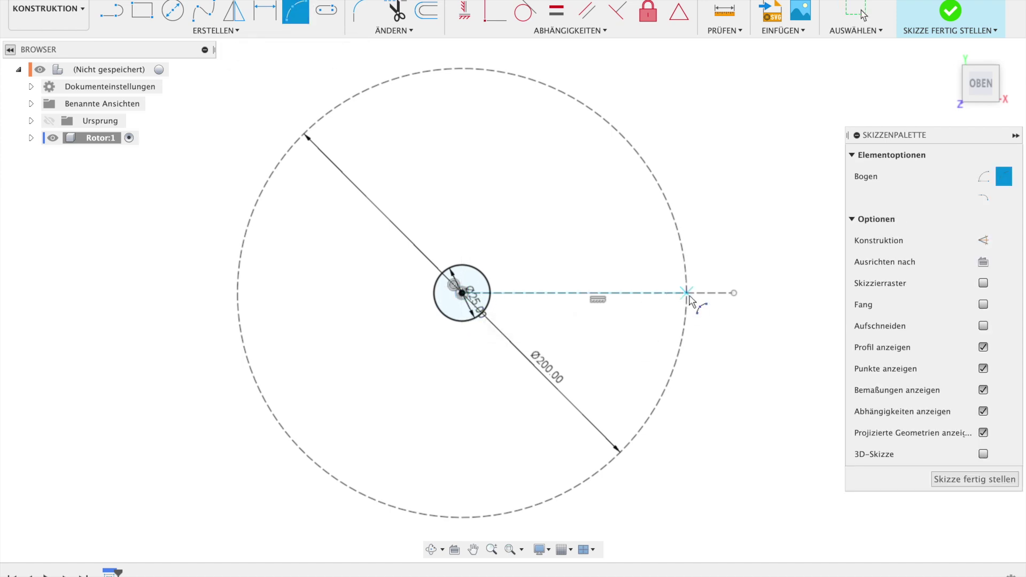
click(617, 336)
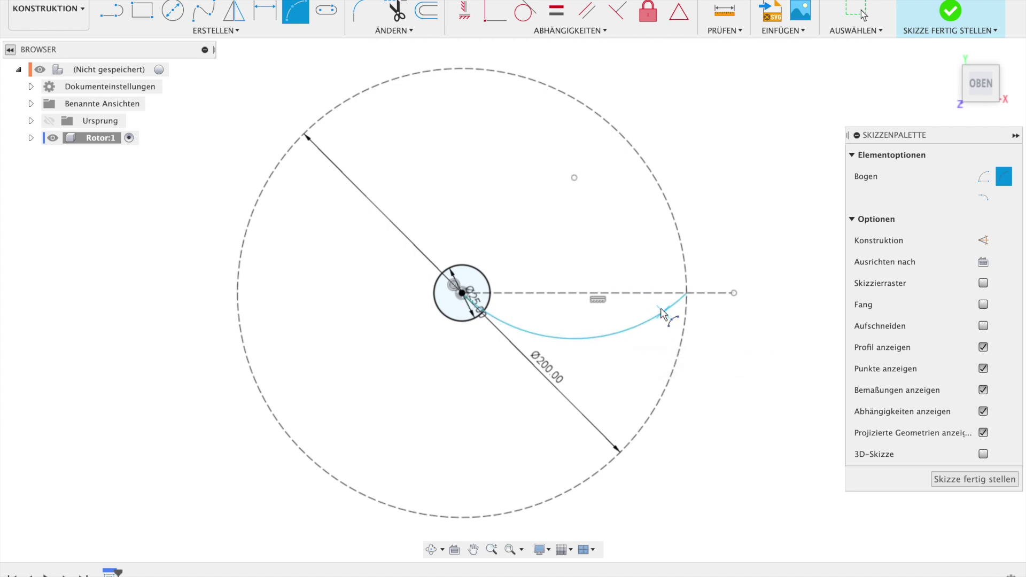
key(Escape)
Step: Dimension the blade arc's radius and finish the sketch
key(d)
click(627, 324)
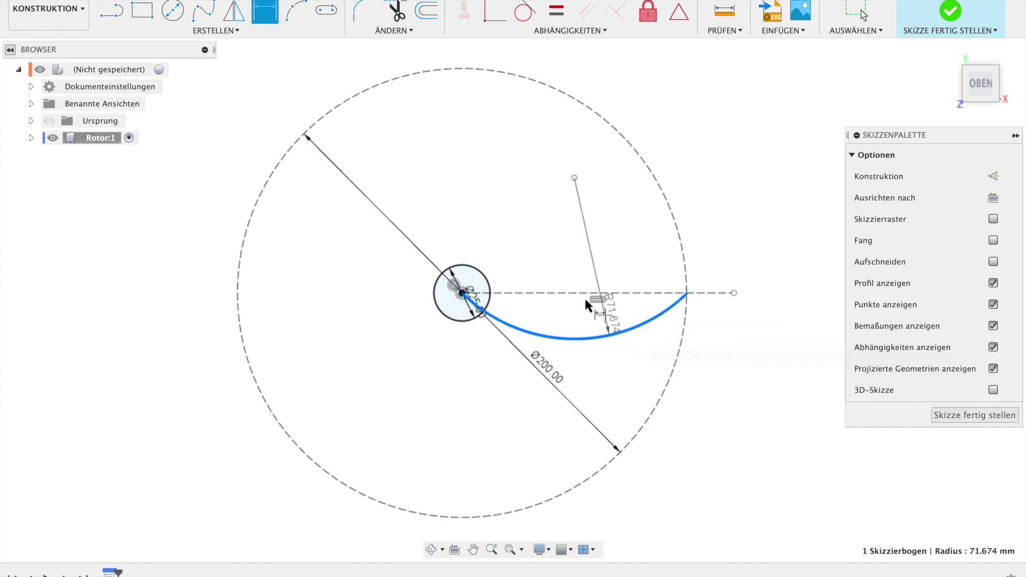
click(580, 296)
text(70)
key(Return)
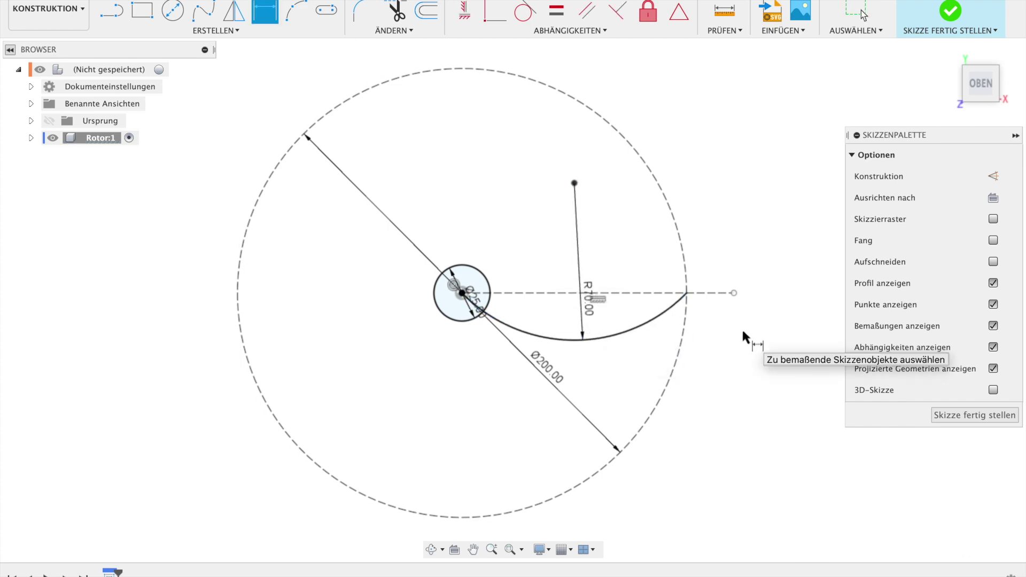
key(Escape)
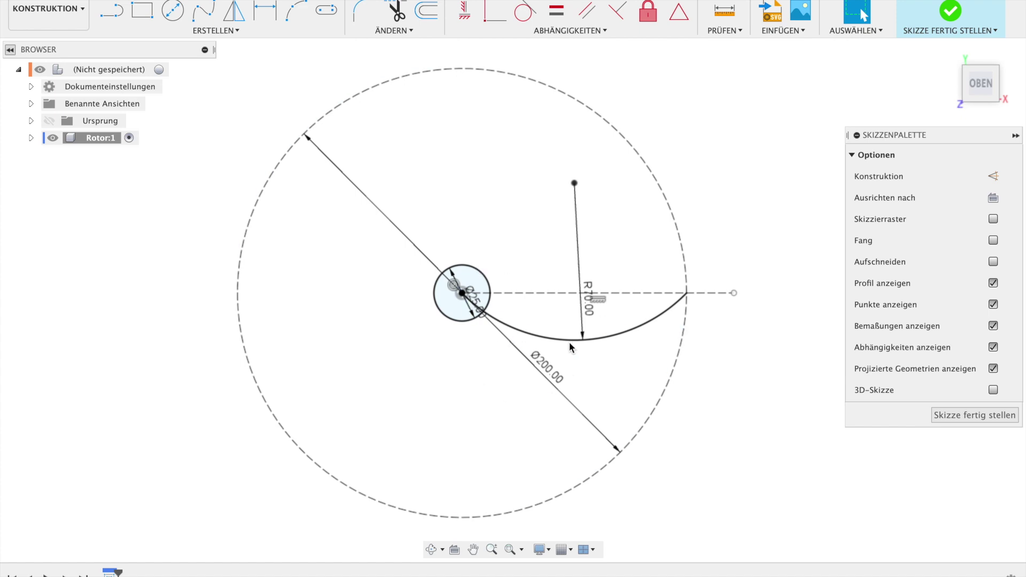
click(647, 319)
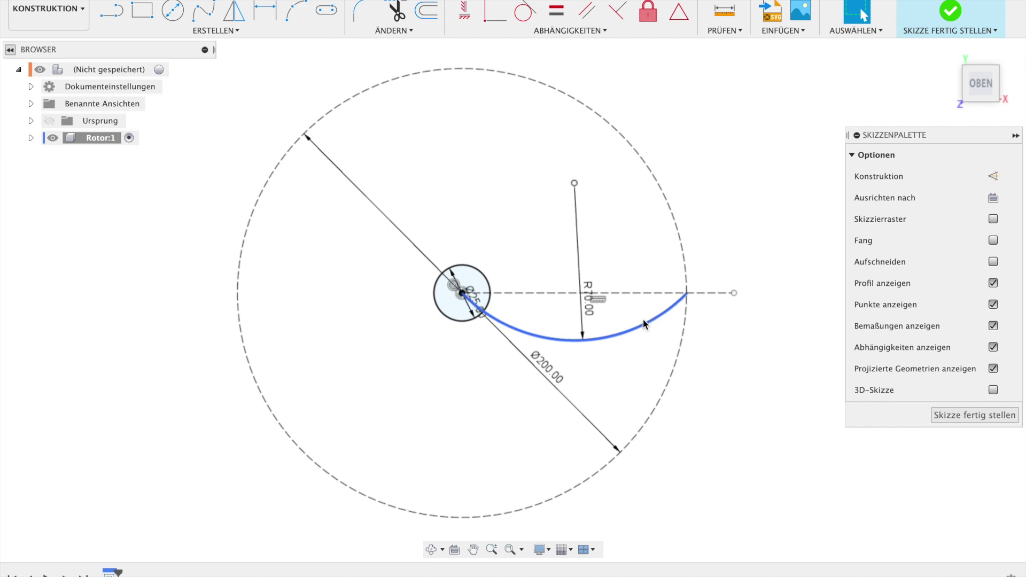
click(644, 307)
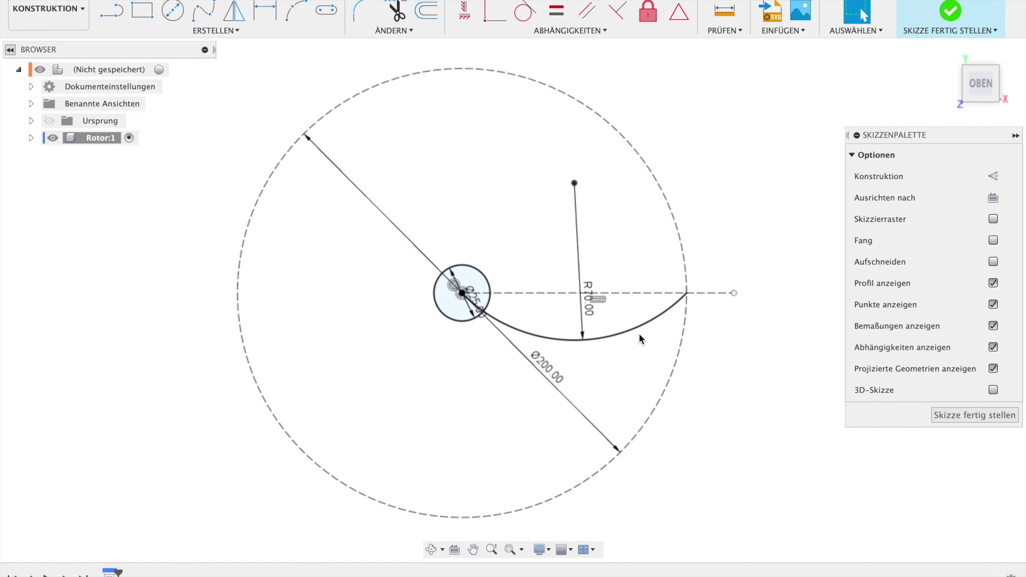
click(955, 415)
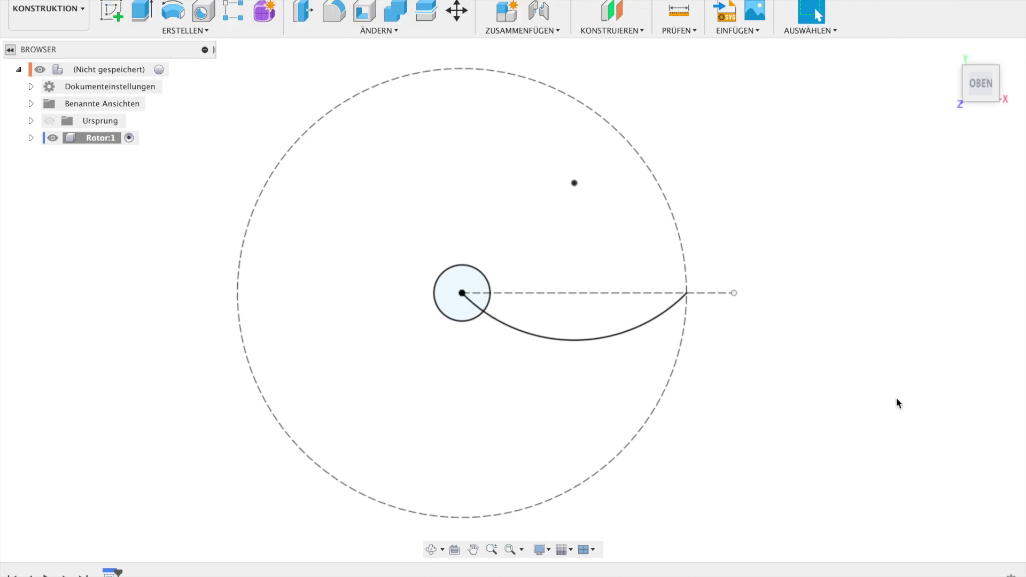
Step: Extrude the 25 mm shaft circle 200 mm into a cylinder
key(e)
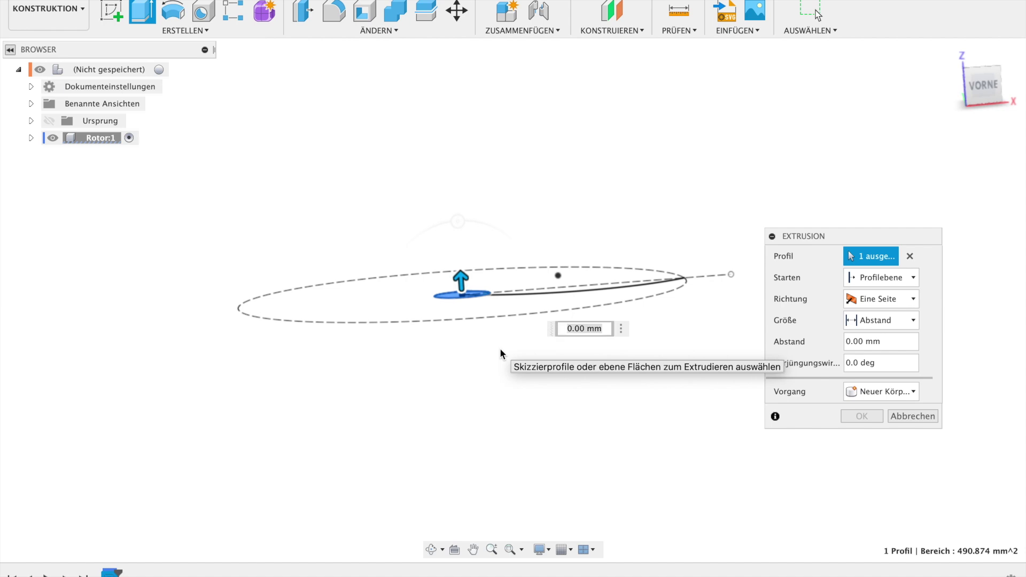
text(200)
key(Return)
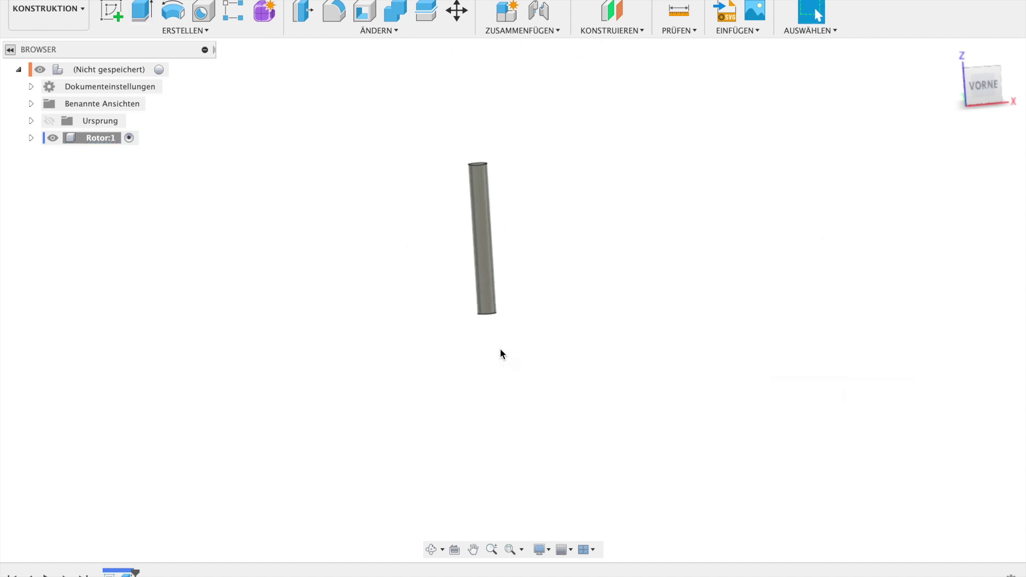
Step: Expand the Rotor component and its Skizzen folder in the browser to show Skizze1
shift+scroll(502, 220, up, 3)
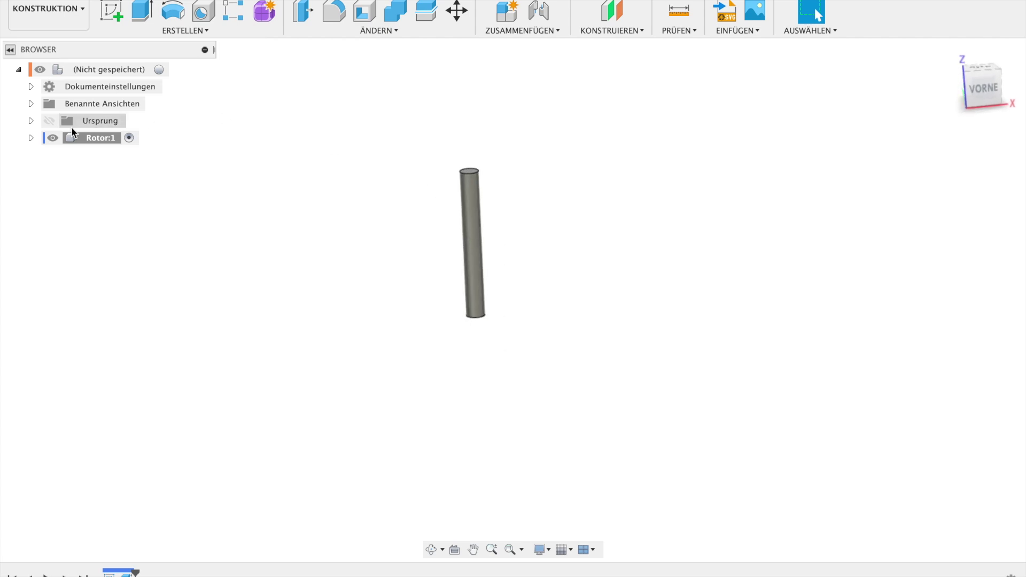
click(31, 138)
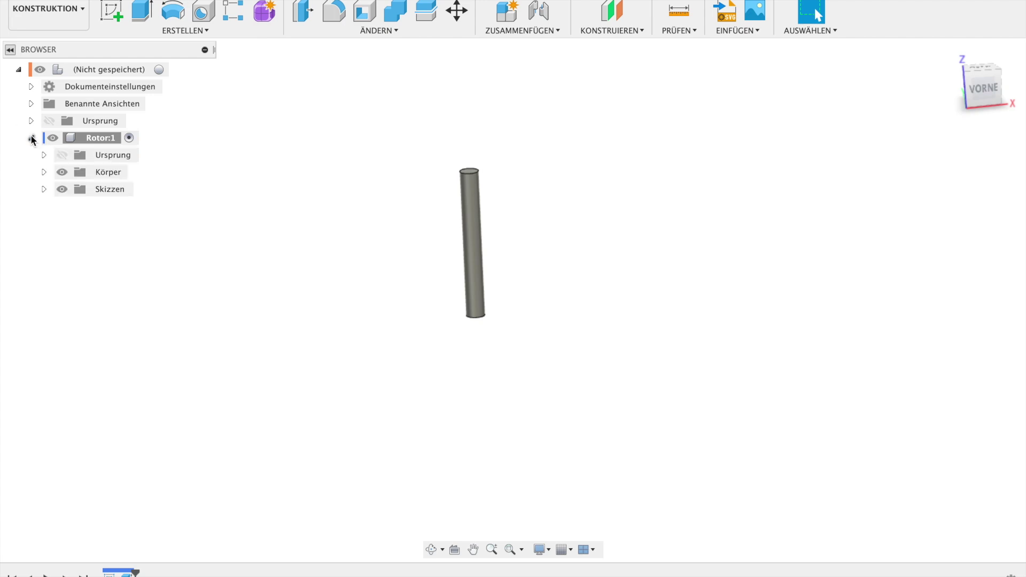
click(43, 190)
click(42, 191)
click(44, 190)
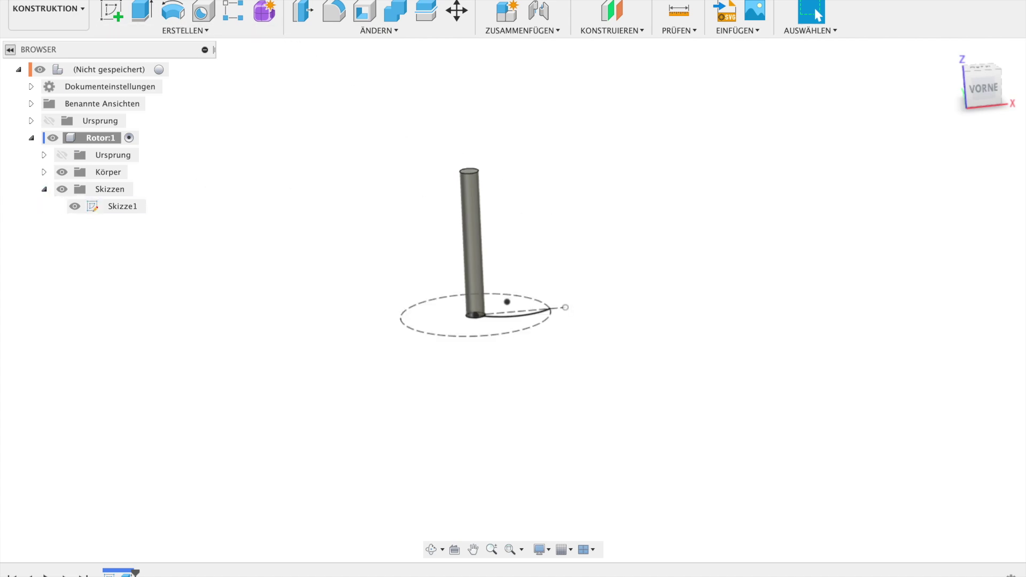
Step: Extrude the blade arc 200 mm into a curved surface
click(173, 12)
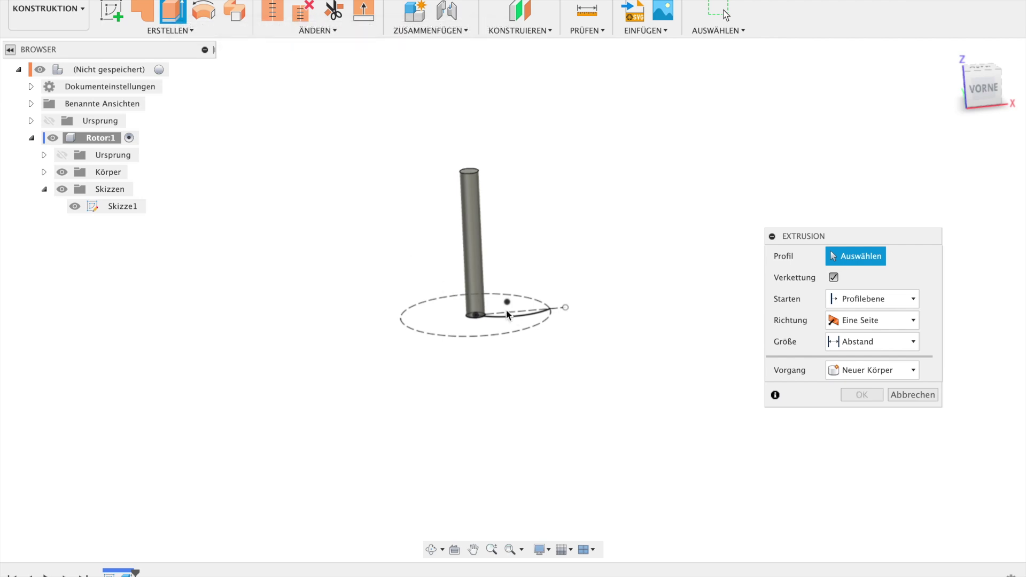
click(525, 316)
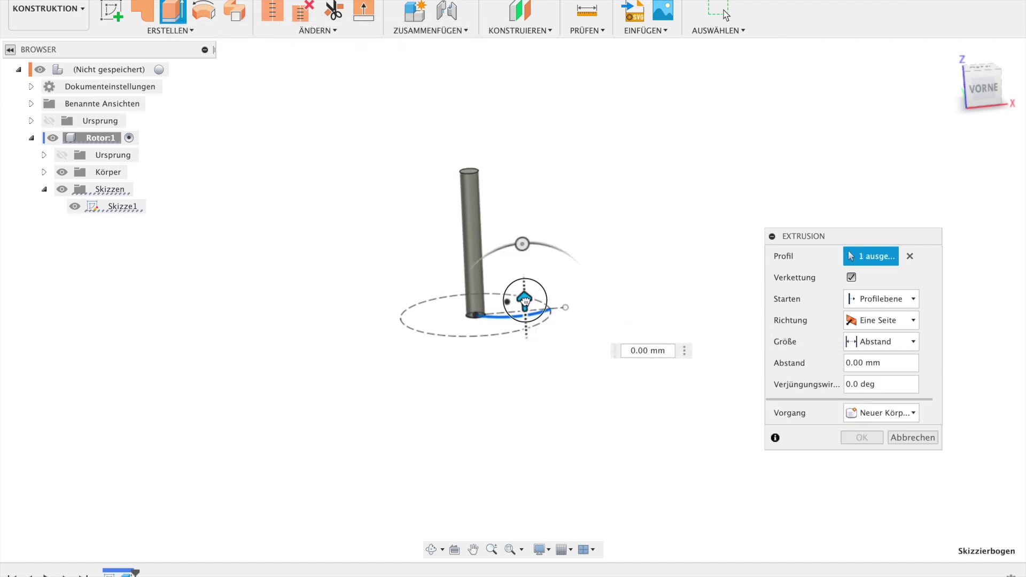
text(200)
key(Return)
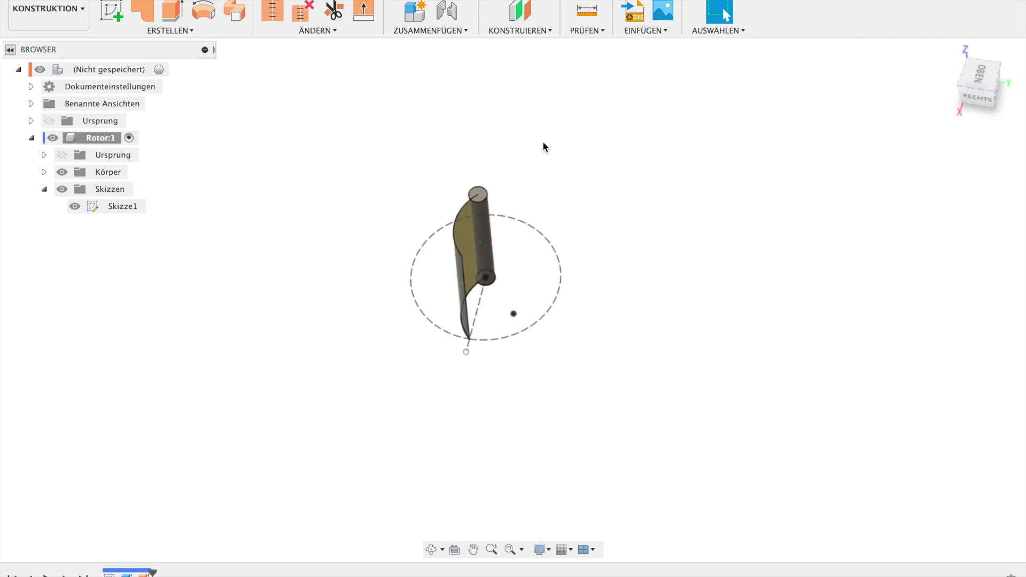
Step: Thicken the curved blade face symmetrically by 2 mm into a solid blade
click(137, 31)
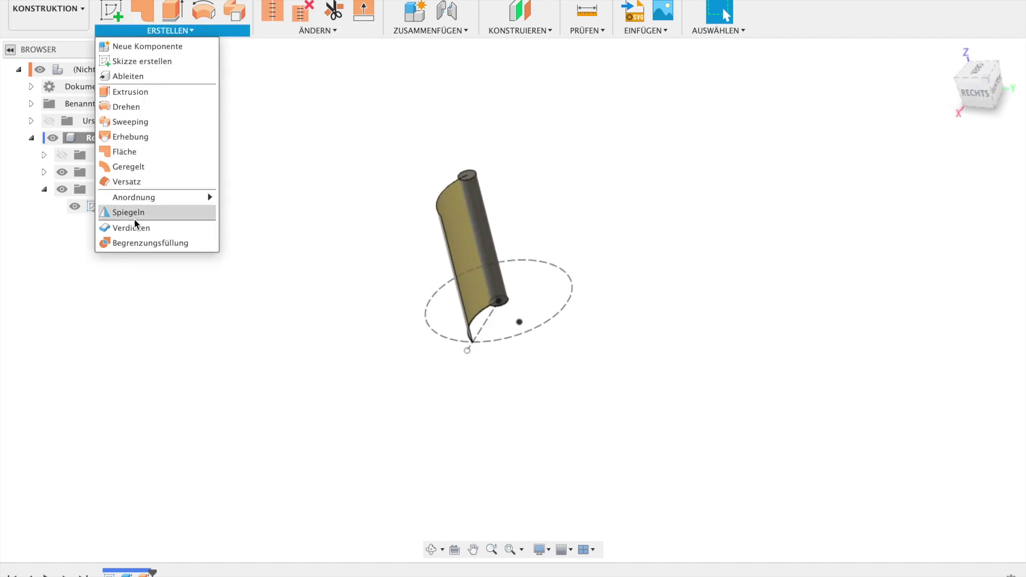
click(136, 231)
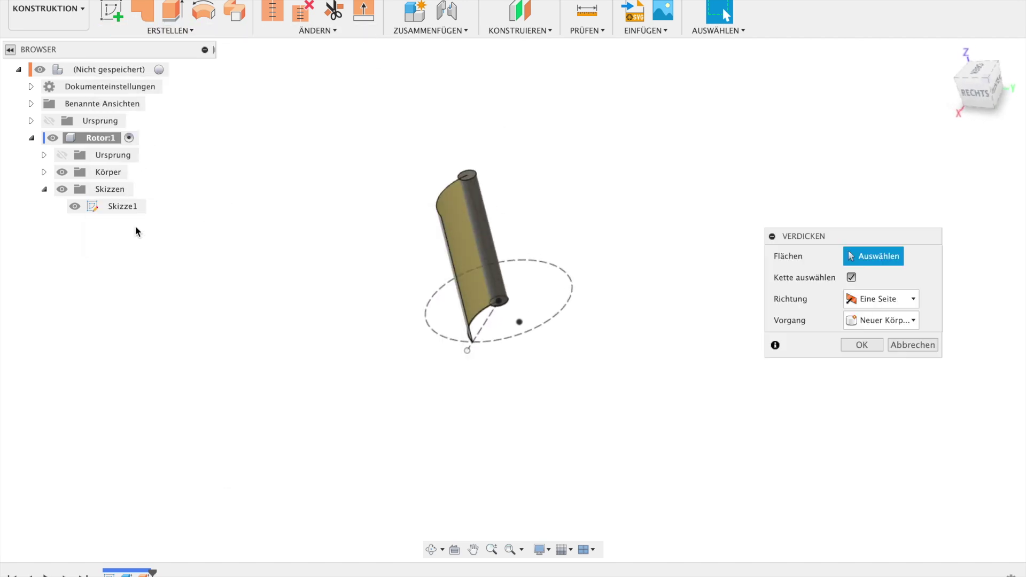
click(461, 255)
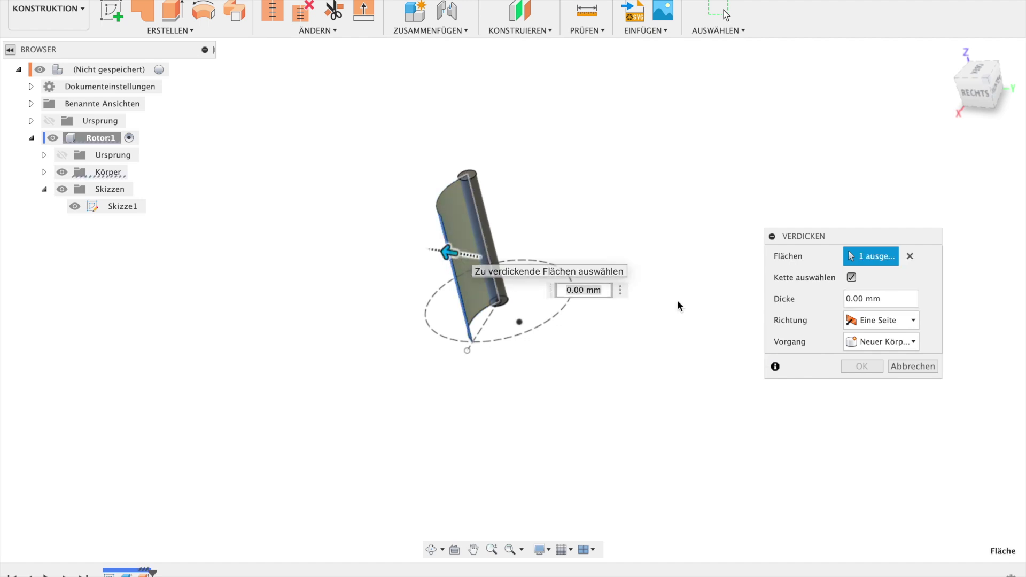
click(869, 321)
click(870, 351)
click(857, 297)
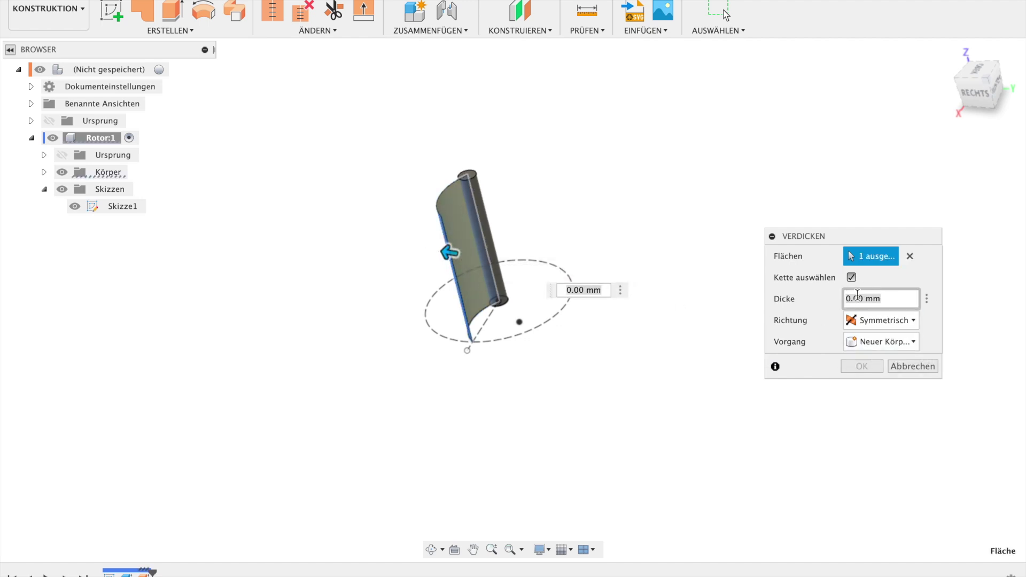
text(2)
key(Return)
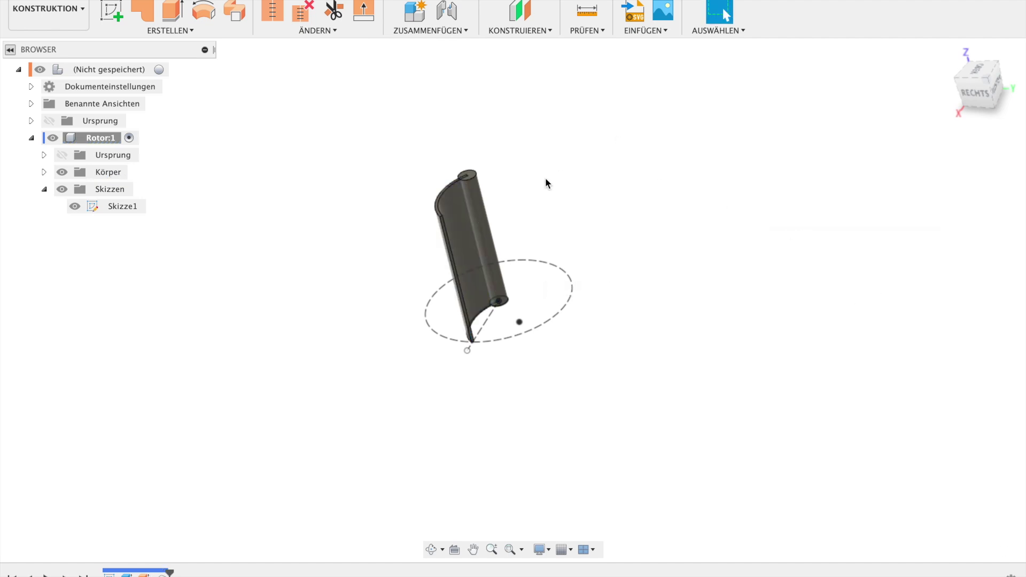
shift+middle_drag(545, 177, 560, 130)
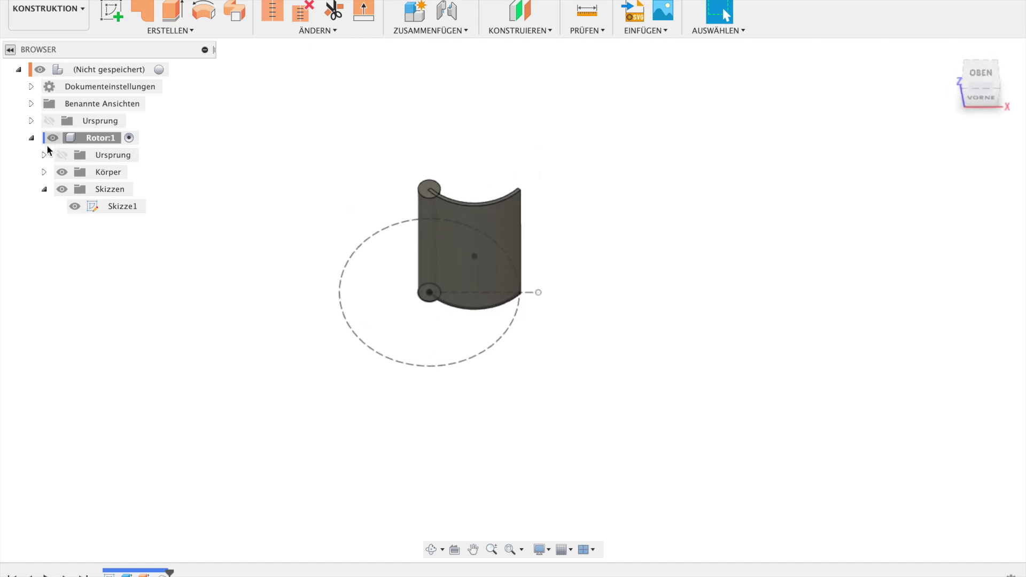
Step: Expand the Körper folder under Rotor to list its bodies
click(44, 172)
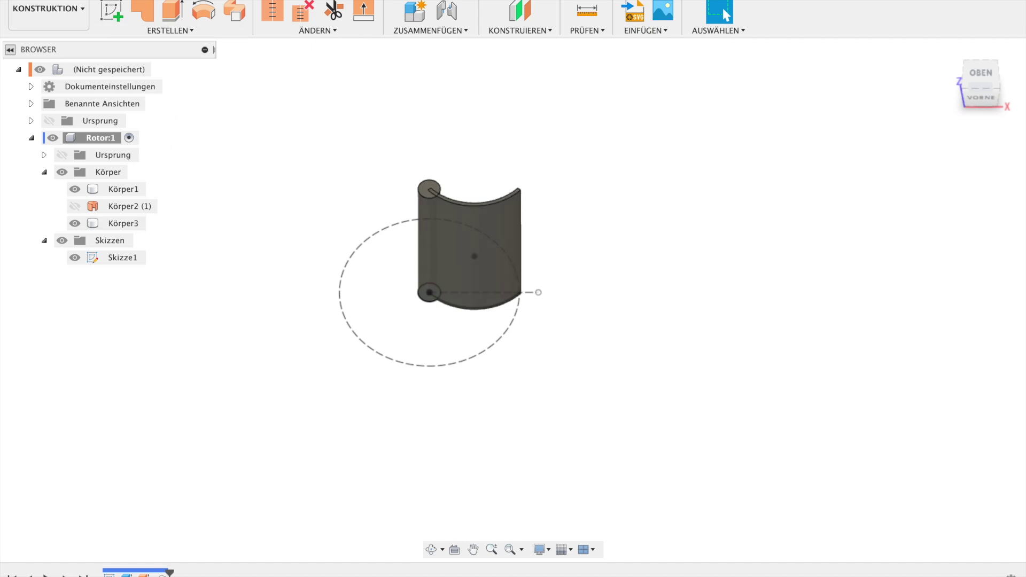
click(183, 31)
mouse_move(181, 333)
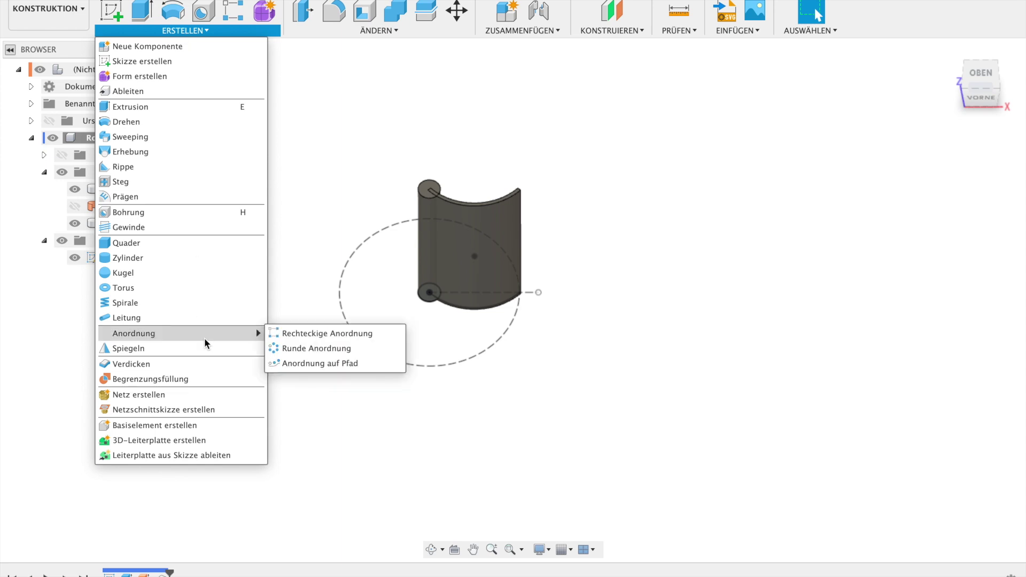
Step: Circular-pattern the blade body Körper3 four times around the shaft axis
click(323, 348)
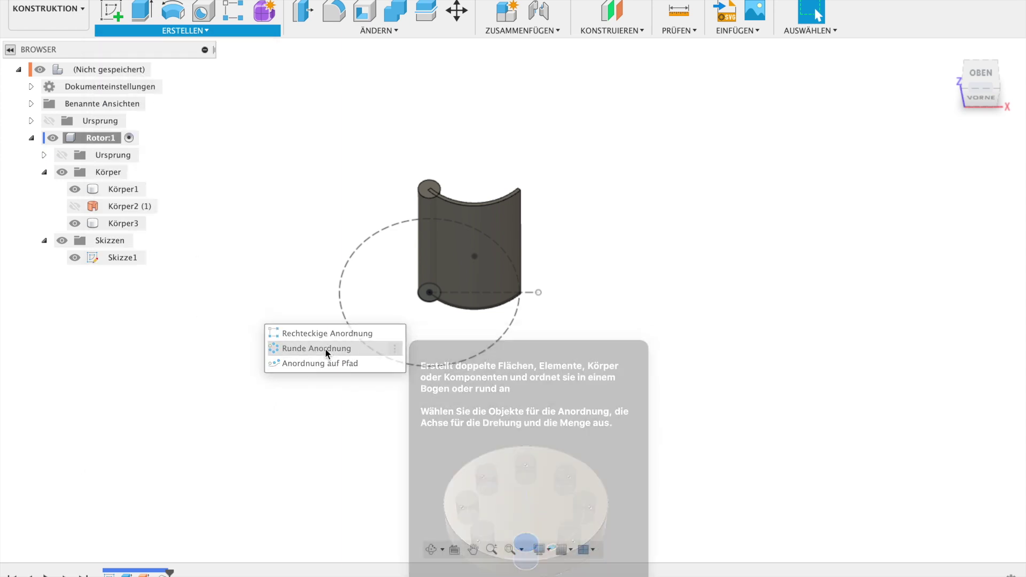
click(896, 257)
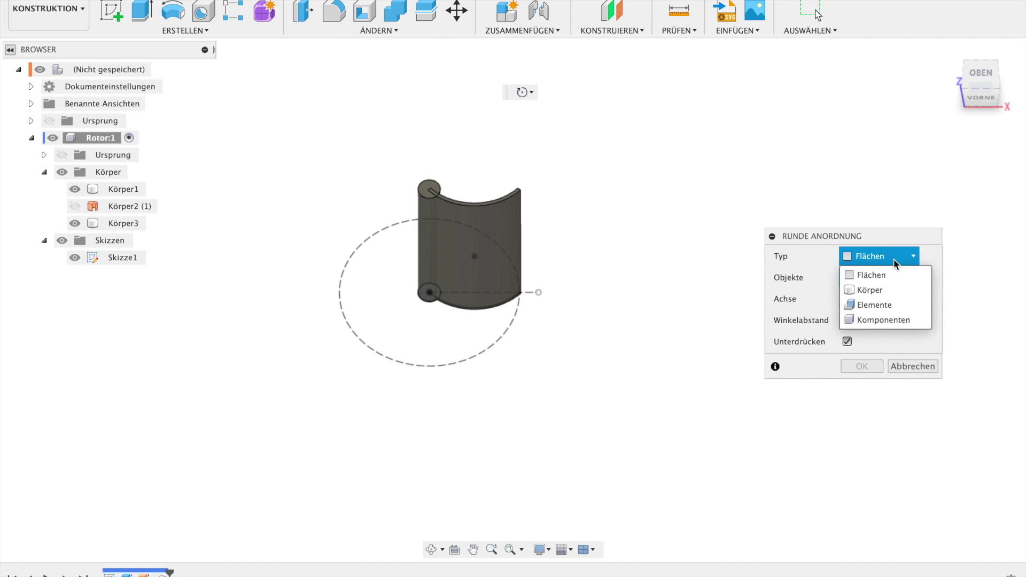
click(870, 291)
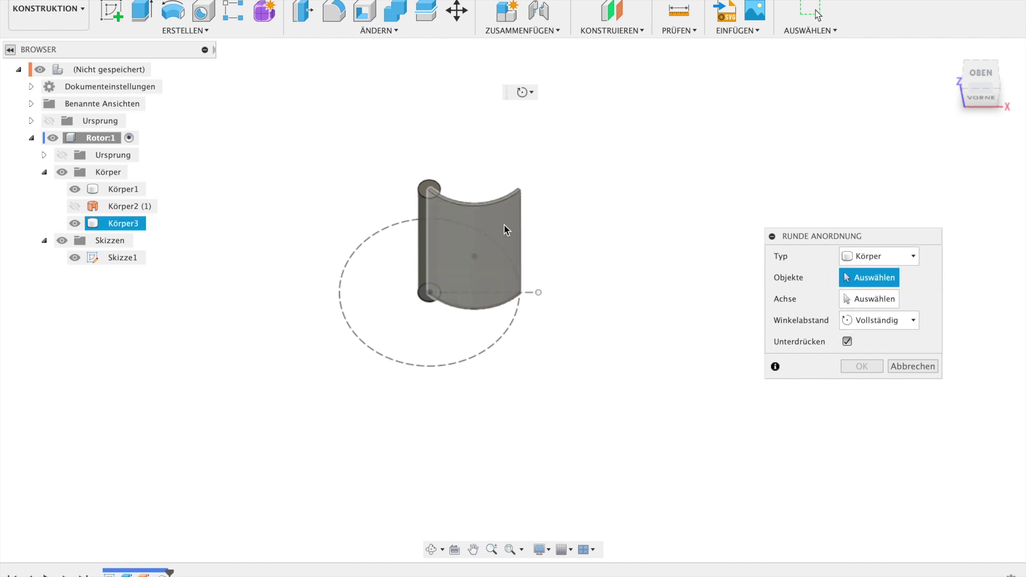
click(505, 226)
click(869, 300)
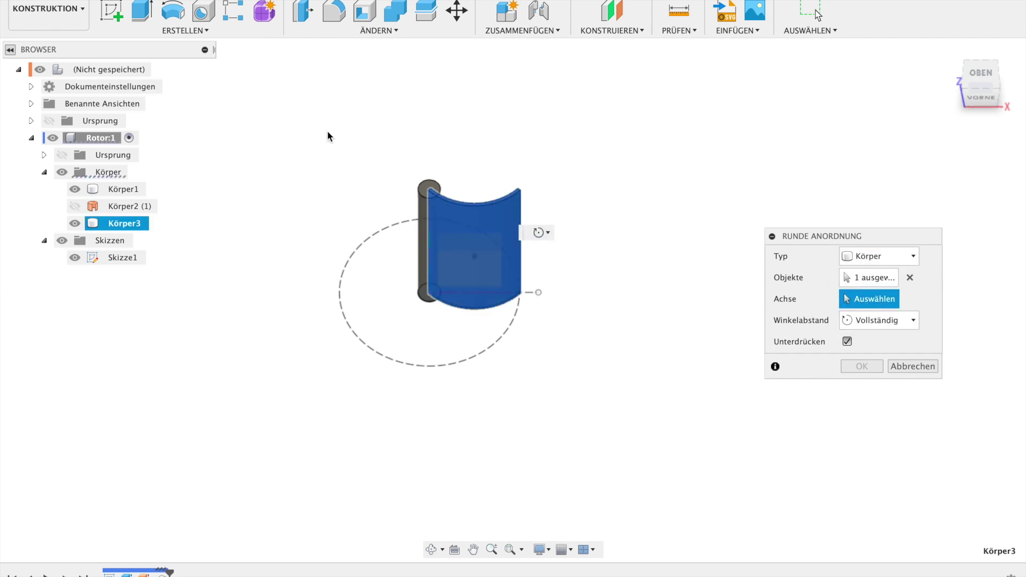
click(426, 198)
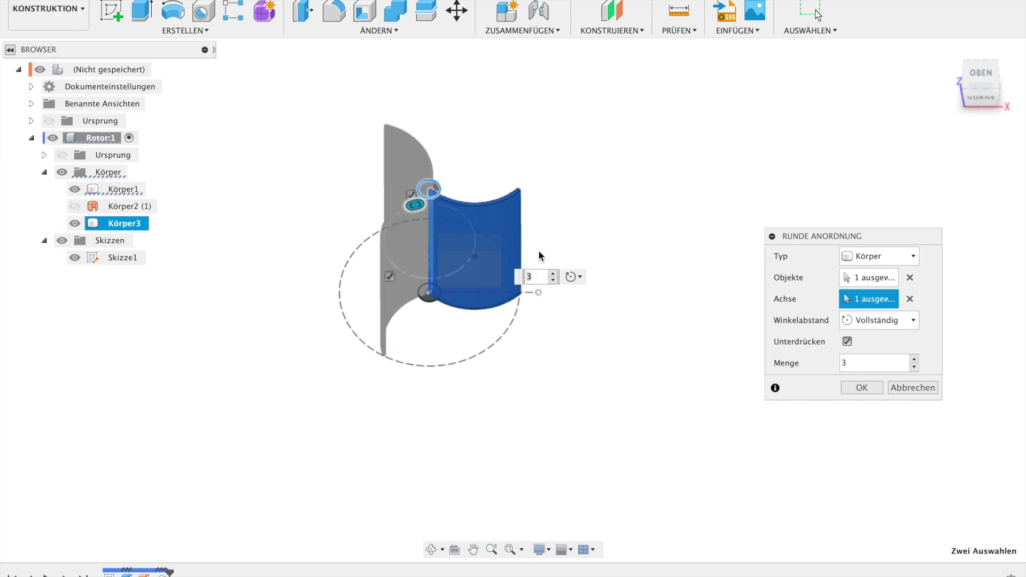
click(915, 361)
click(873, 389)
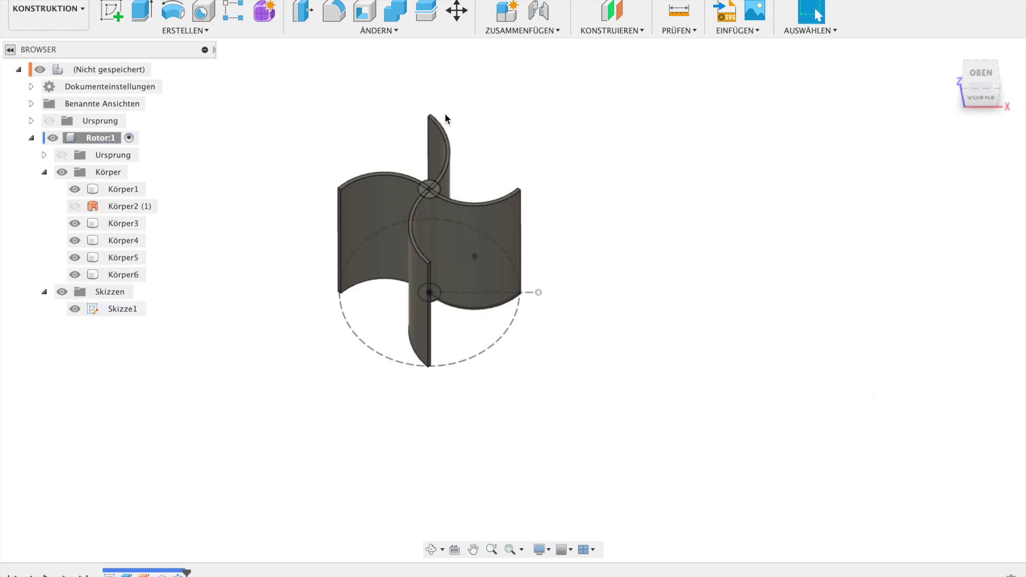
click(401, 9)
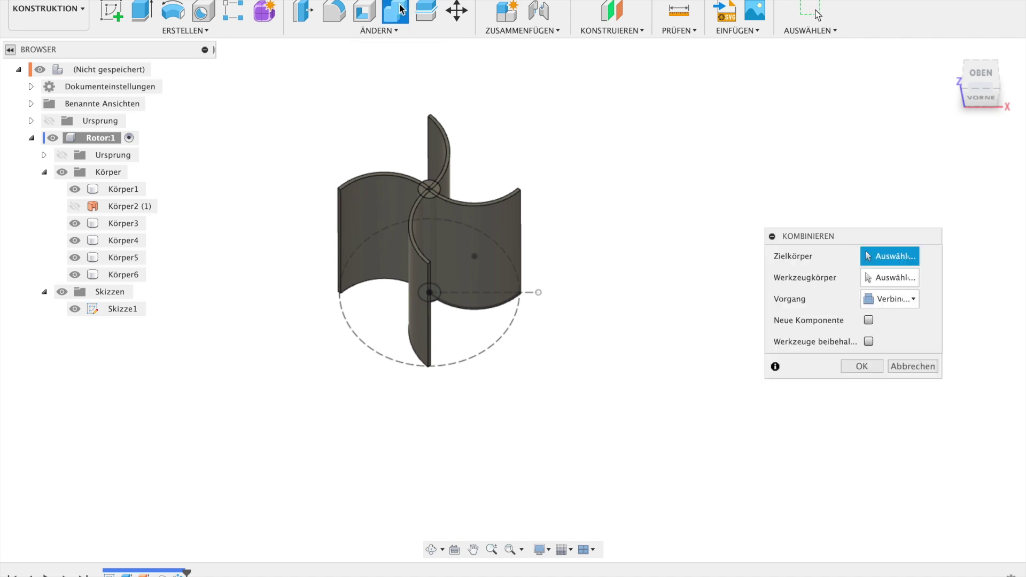
Step: Join blade bodies Körper3–Körper6 into the shaft target body Körper1
click(111, 189)
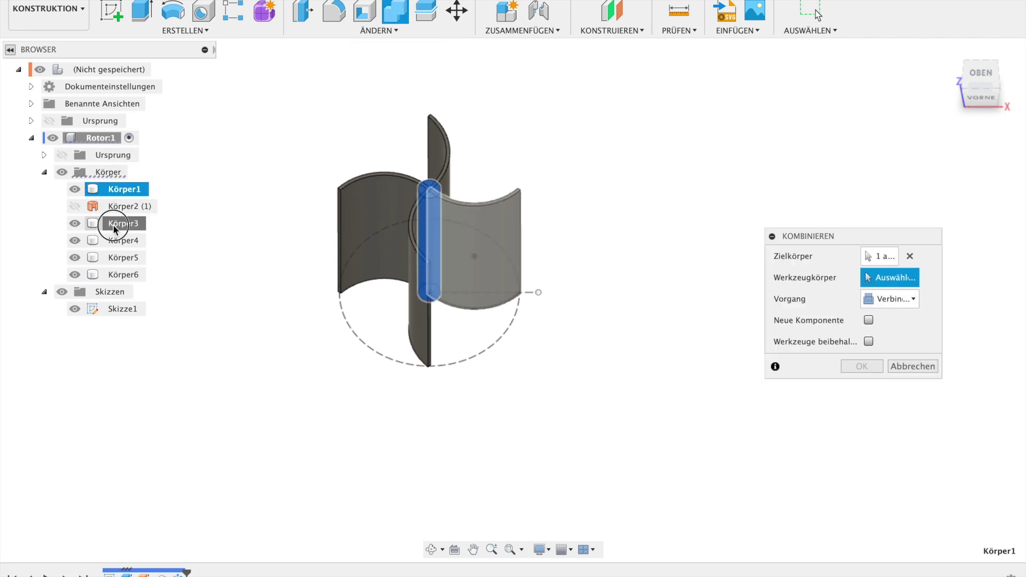
click(114, 224)
click(113, 257)
click(859, 365)
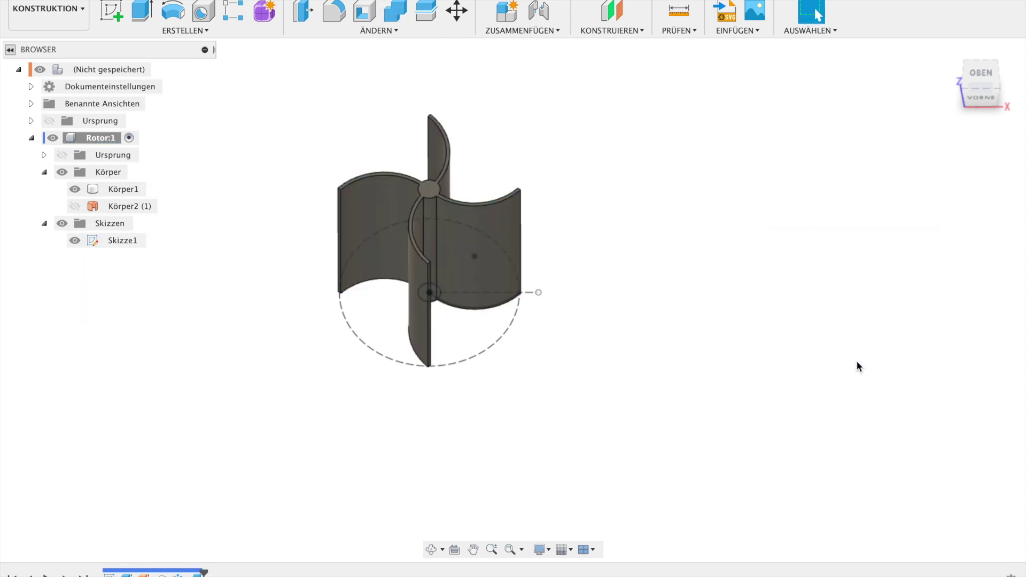
Step: Hide Skizze1 and return the rotor to the home view
key(F6)
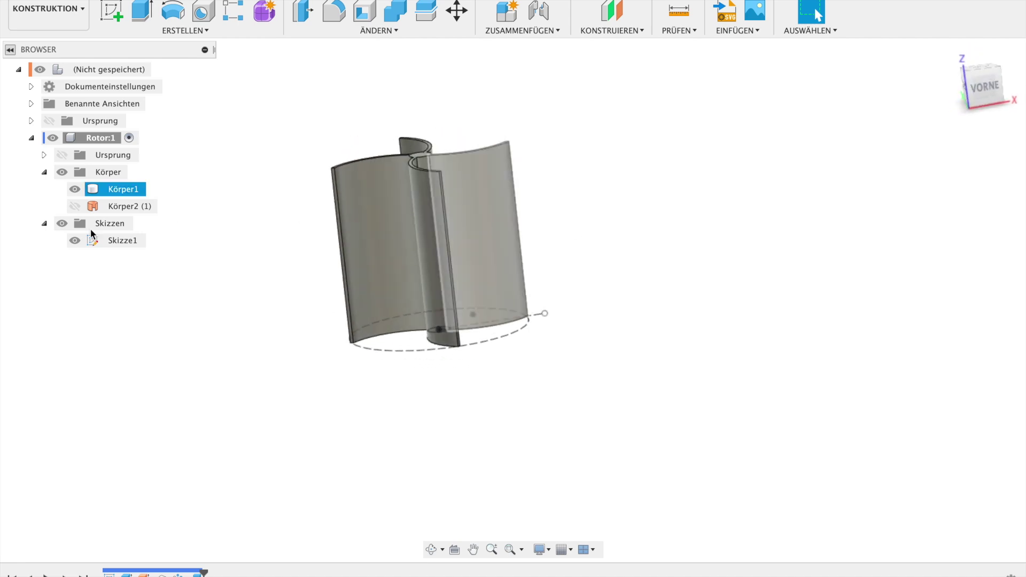
click(75, 241)
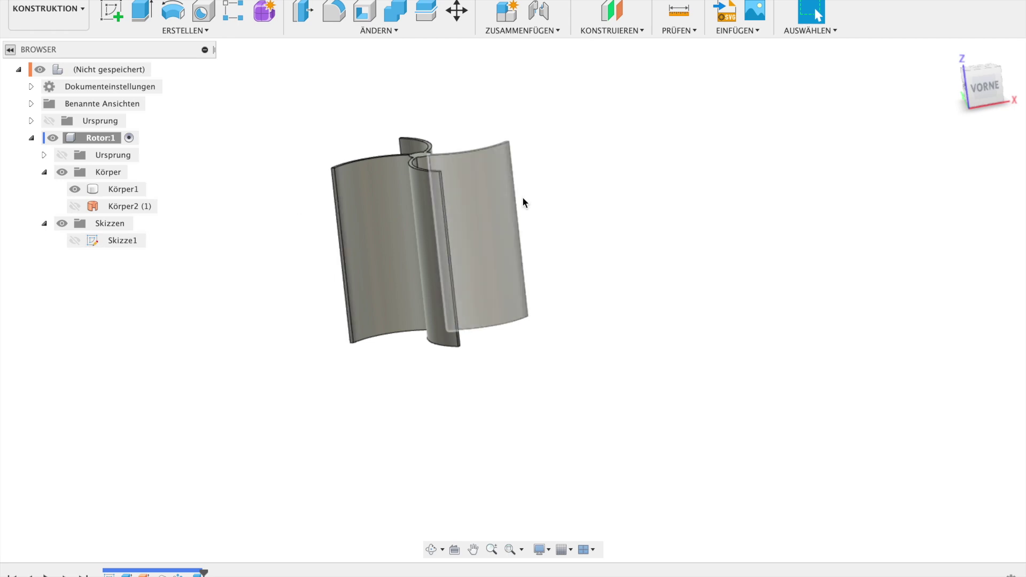
key(F6)
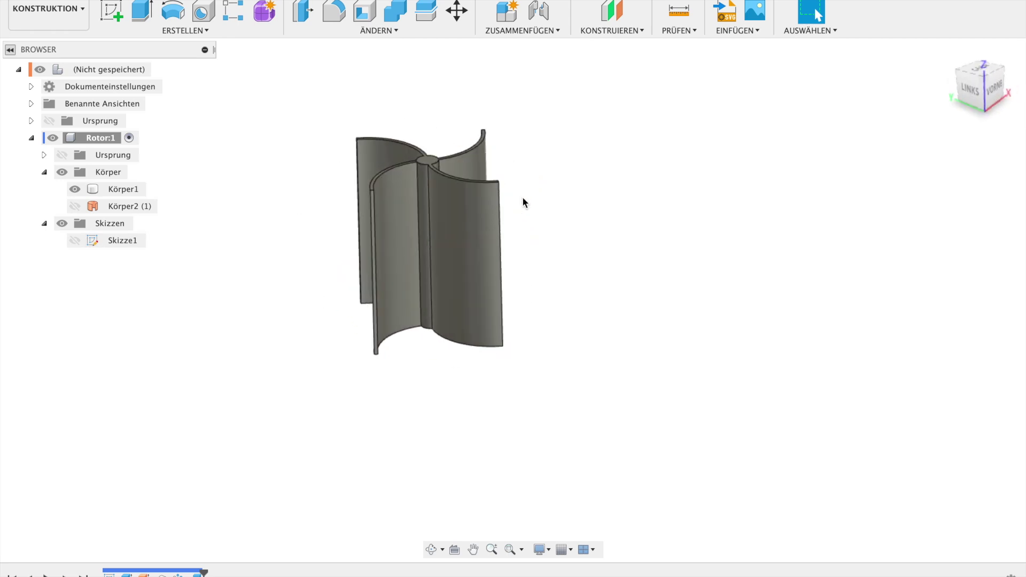
click(119, 193)
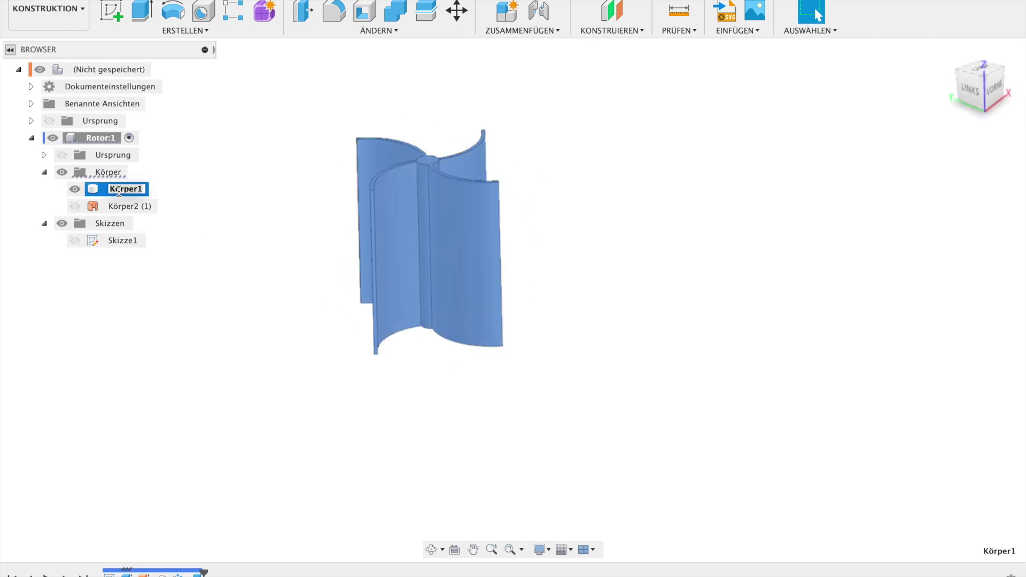
text(Obere)
text( GT)
key(BackSpace)
key(BackSpace)
key(BackSpace)
key(Return)
click(596, 279)
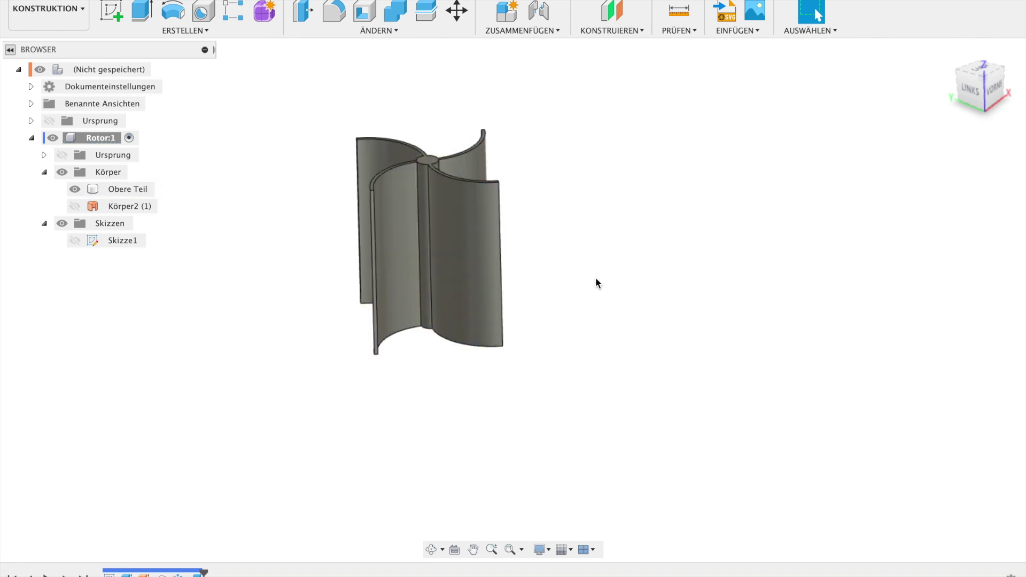
shift+scroll(611, 402, down, 3)
shift+scroll(612, 402, down, 3)
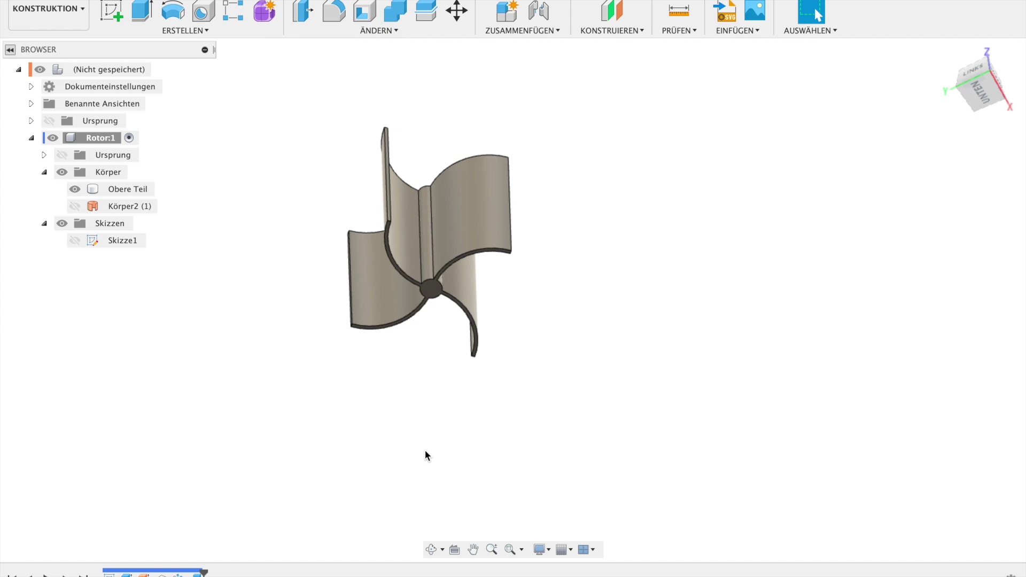
shift+scroll(439, 358, up, 3)
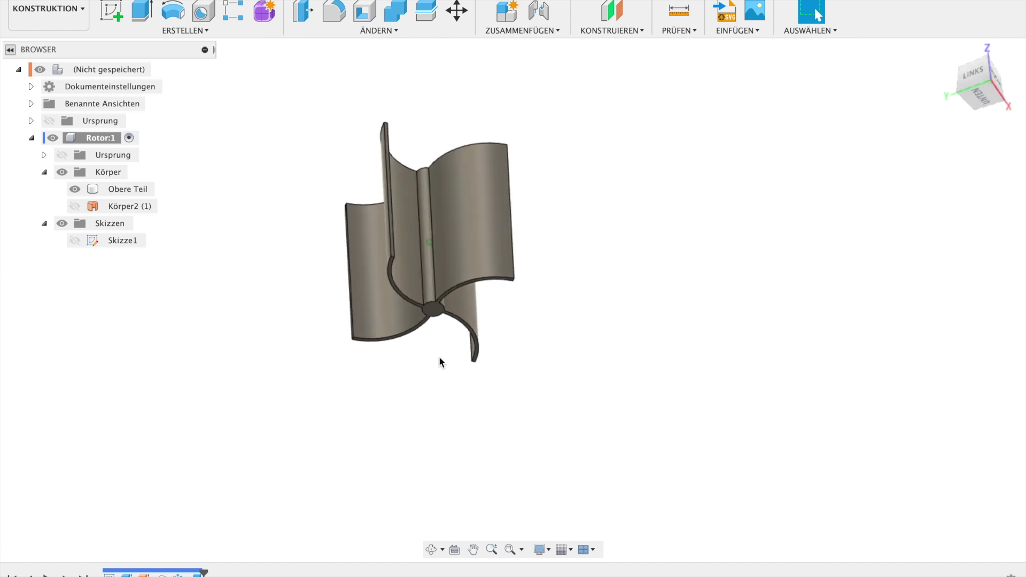
shift+scroll(439, 358, up, 3)
shift+scroll(439, 359, up, 3)
shift+scroll(439, 358, up, 3)
shift+scroll(439, 357, down, 3)
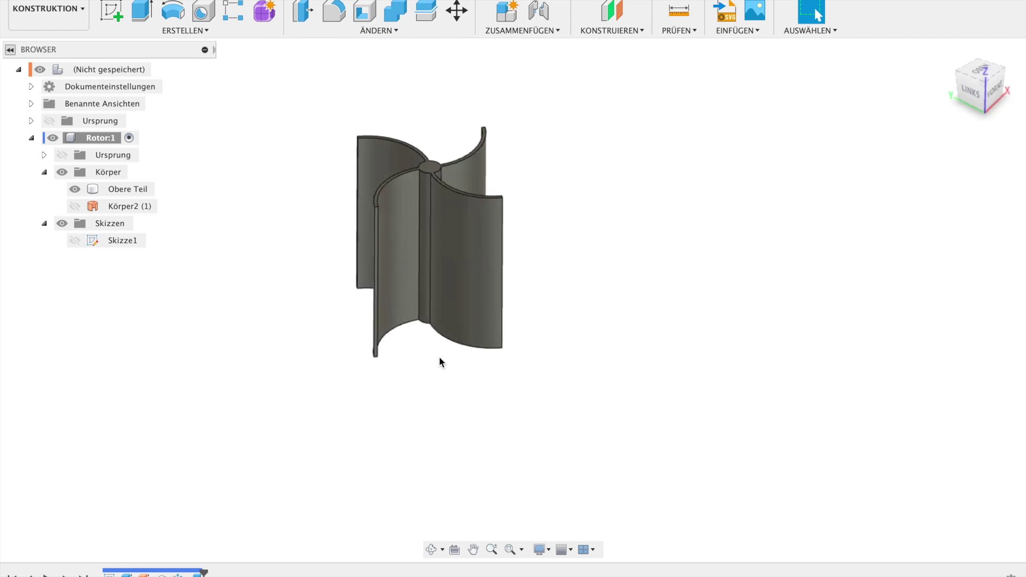
shift+scroll(439, 358, down, 3)
shift+scroll(440, 357, down, 3)
shift+scroll(439, 358, down, 3)
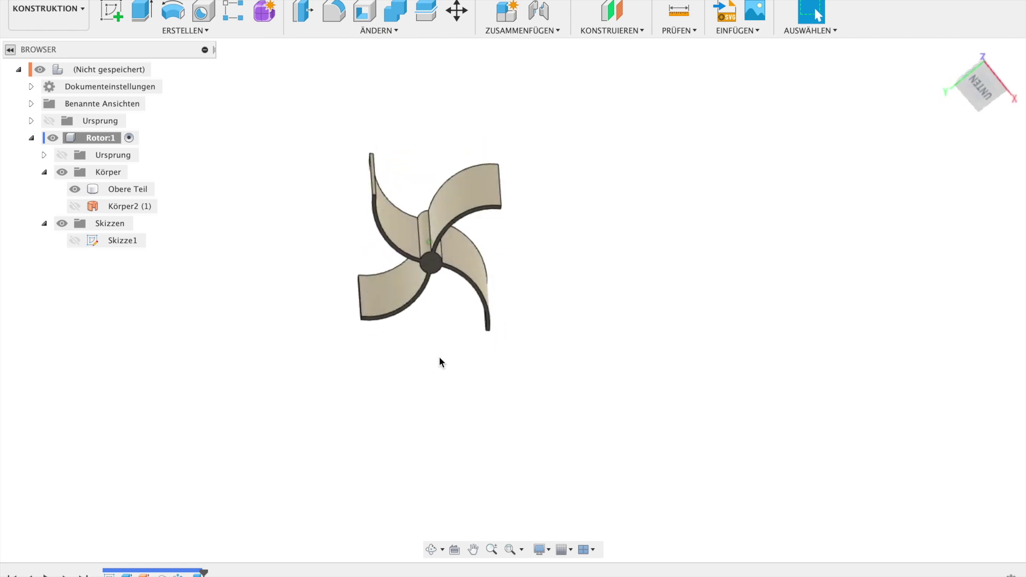
click(430, 261)
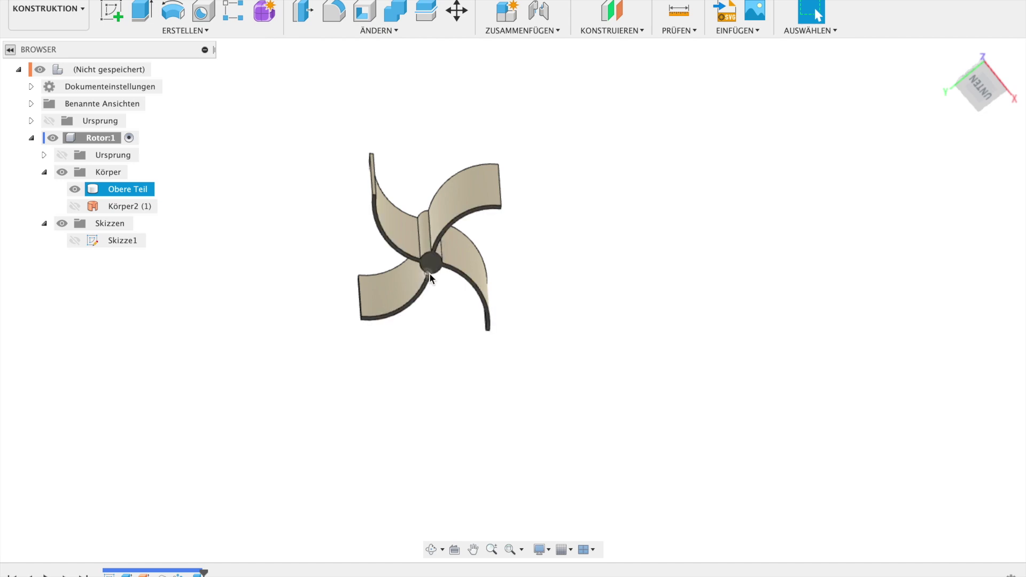
shift+middle_drag(430, 274, 430, 273)
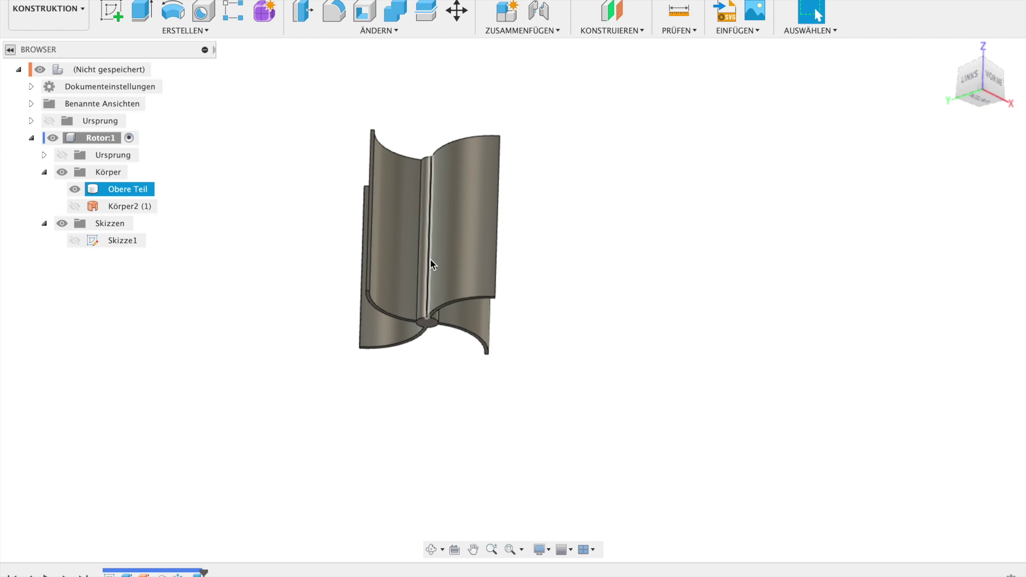
key(Escape)
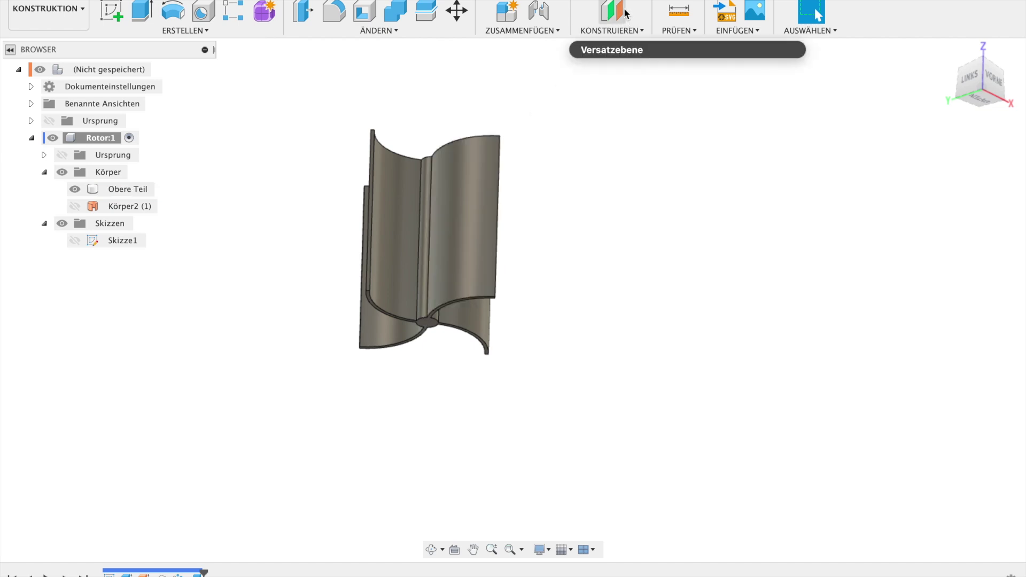
click(627, 14)
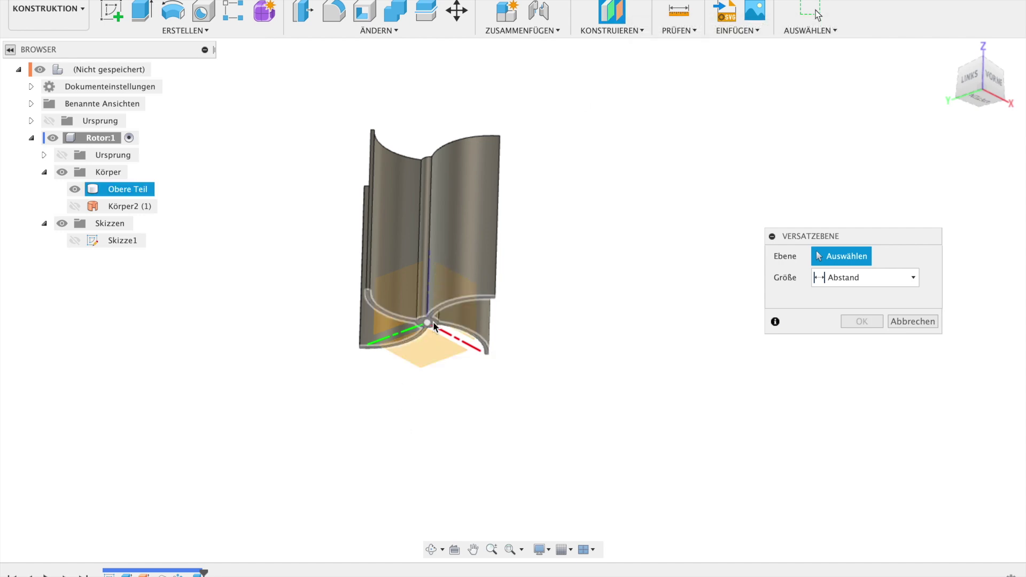
Step: Create a construction plane offset 40 mm above the XY plane along the shaft
scroll(428, 312, up, 3)
scroll(429, 315, up, 2)
shift+middle_drag(430, 316, 385, 314)
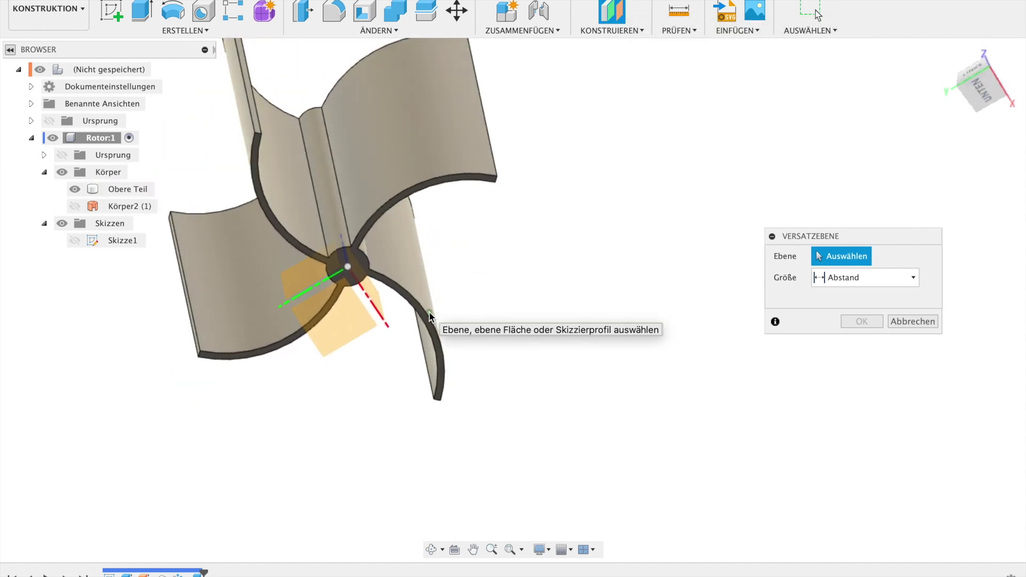
click(339, 312)
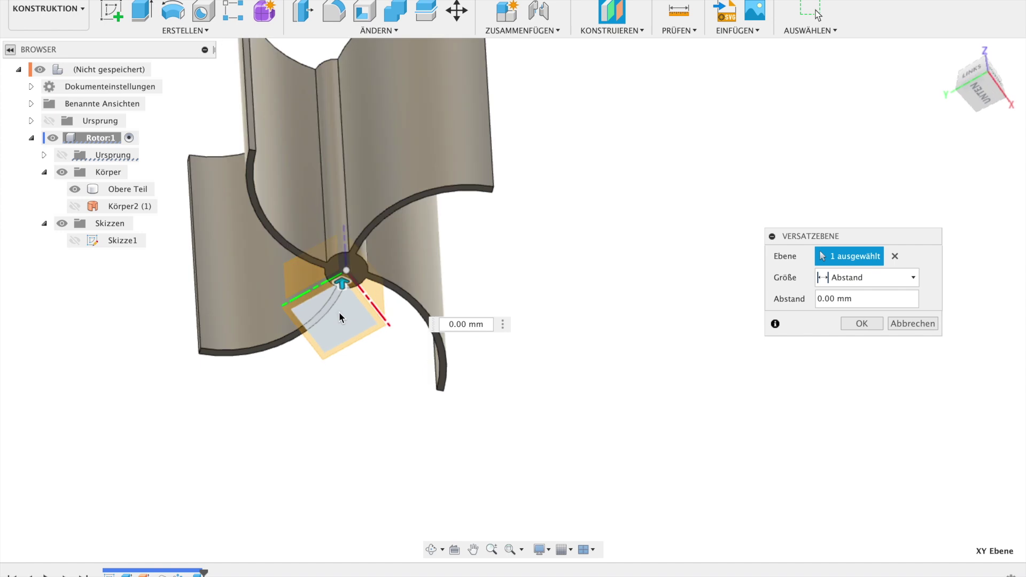
drag(338, 293, 345, 222)
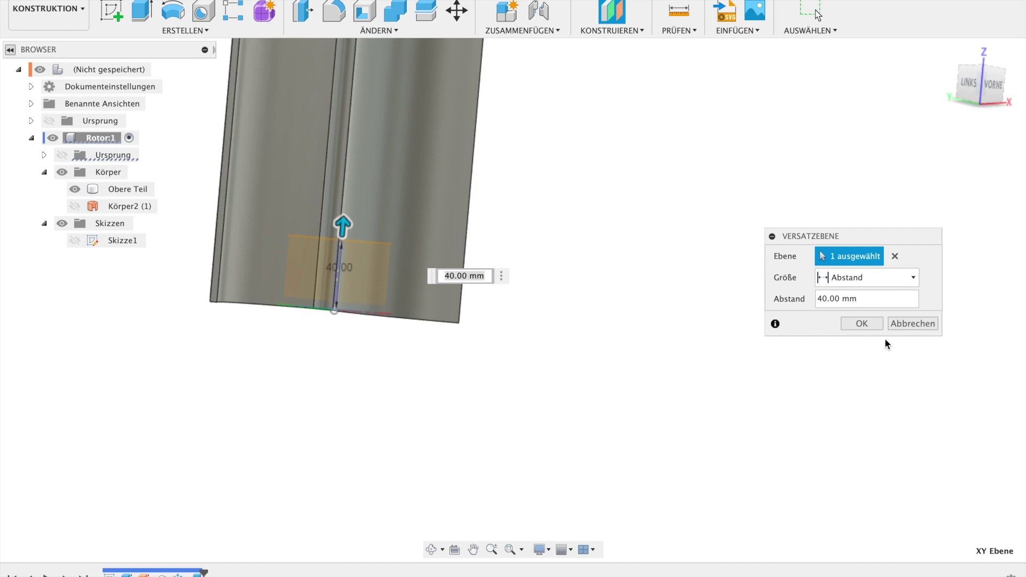
click(871, 325)
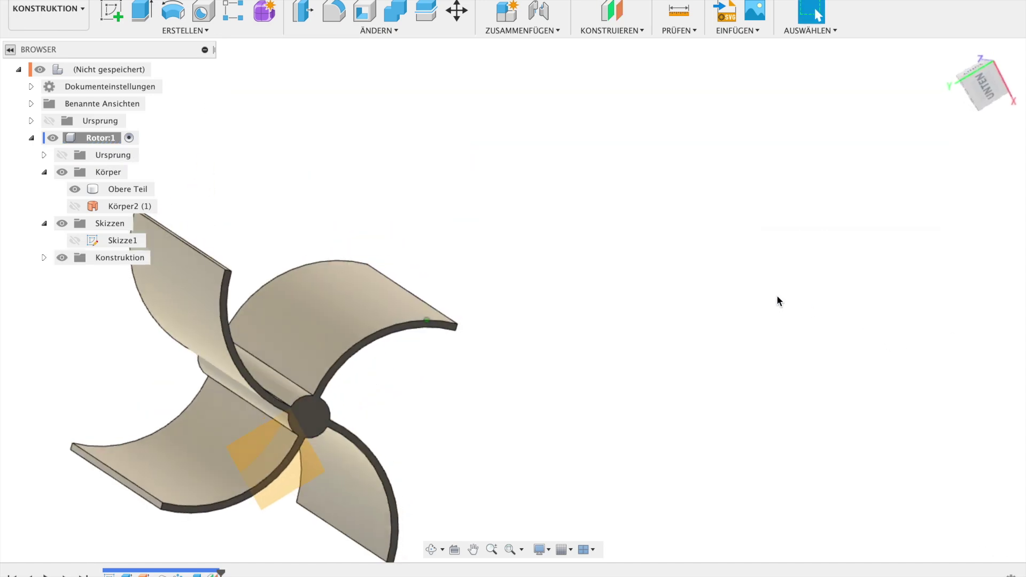
click(111, 11)
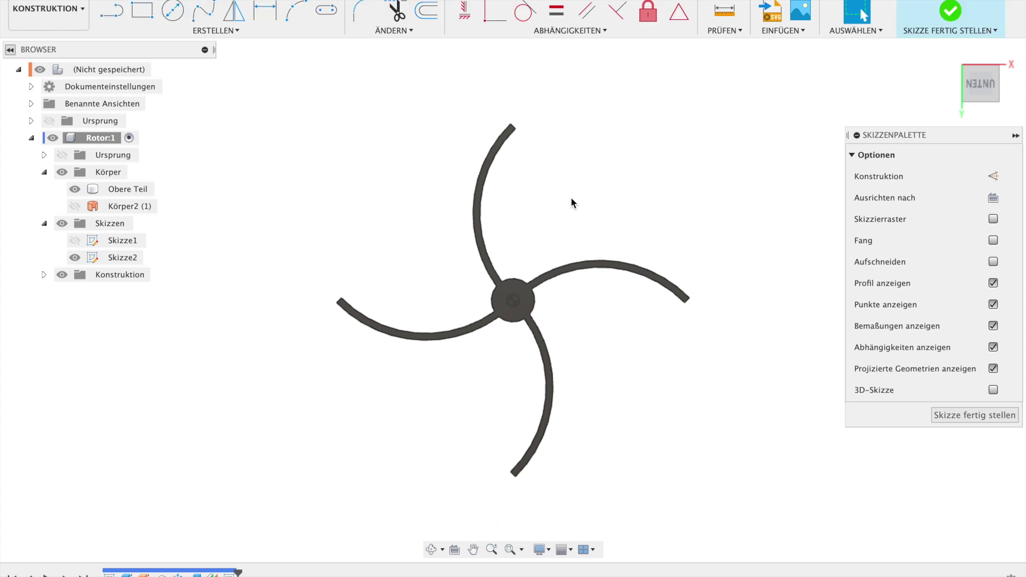
Step: Project the rotor's cross-section face into the new sketch on the offset plane
key(p)
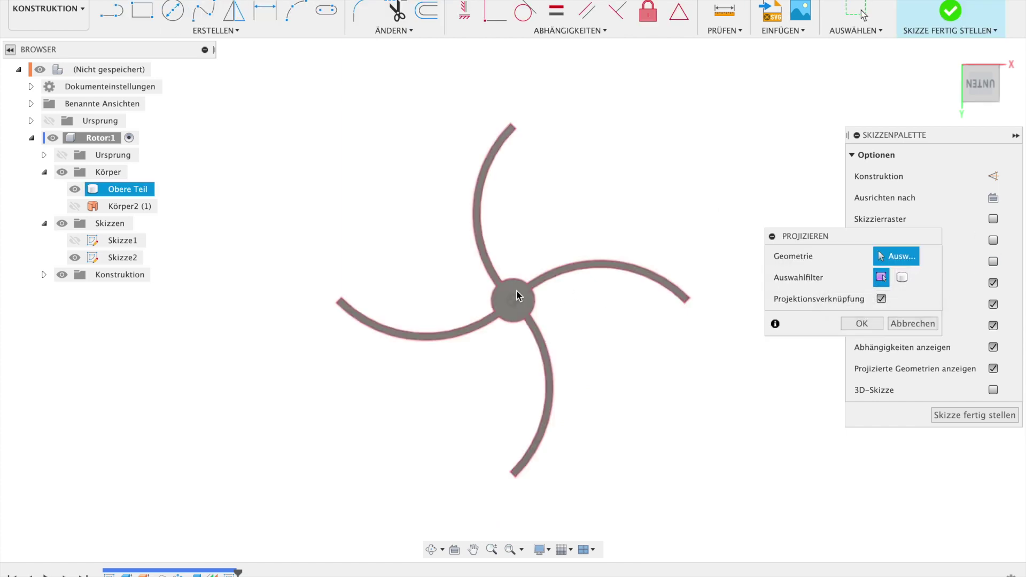
click(508, 296)
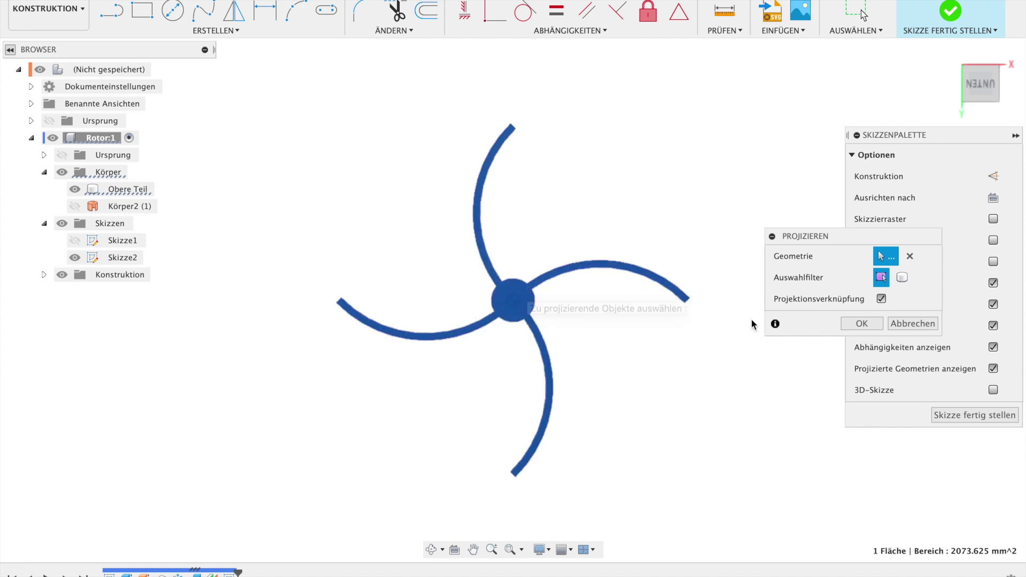
click(861, 323)
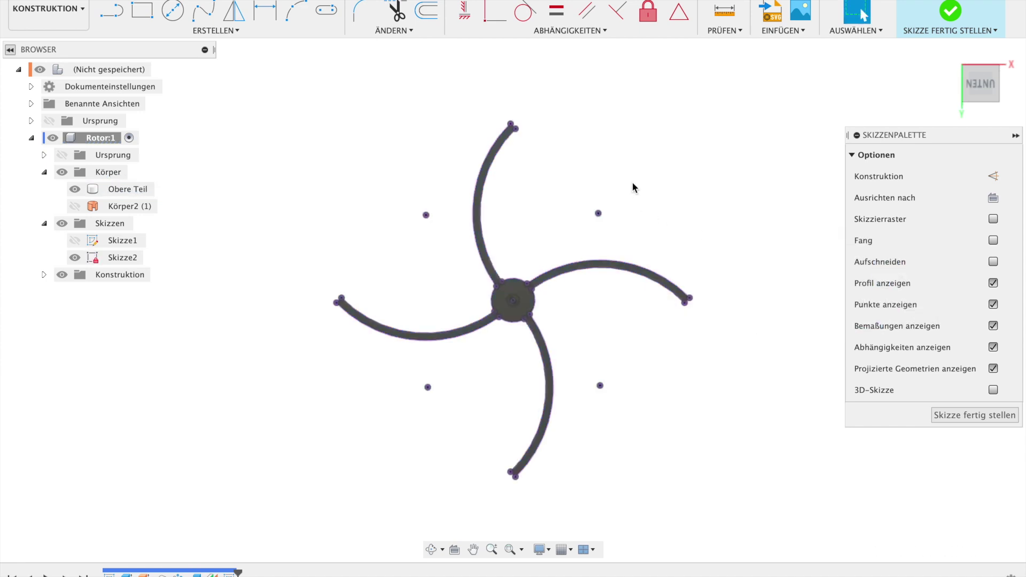
Step: Hide the Obere Teil body and zoom in on the projected outline
click(75, 190)
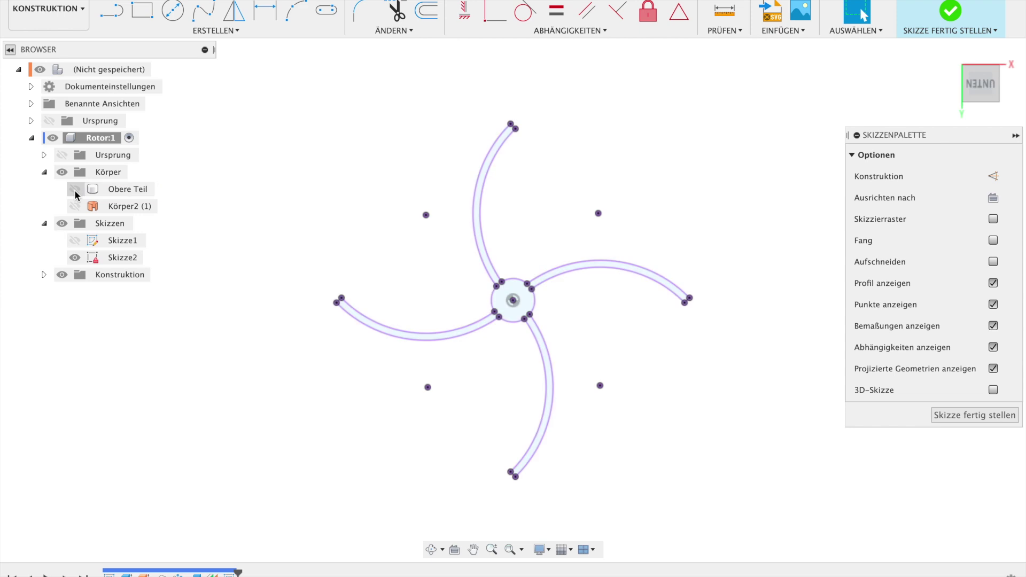
scroll(568, 271, up, 3)
scroll(568, 271, up, 2)
scroll(568, 267, up, 2)
scroll(567, 268, up, 2)
key(c)
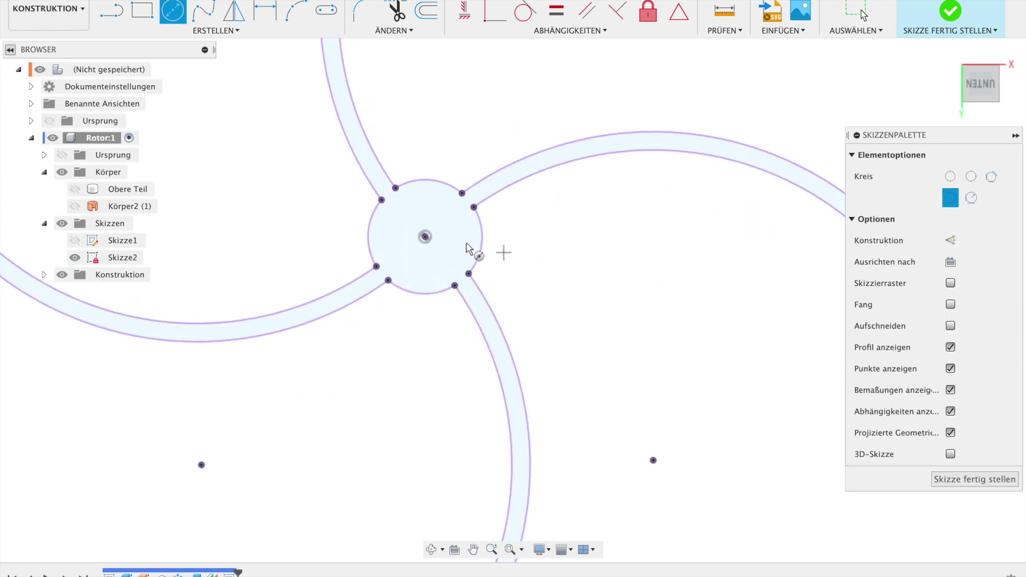
Step: Draw a 15 mm diameter circle centred on the hub
click(424, 236)
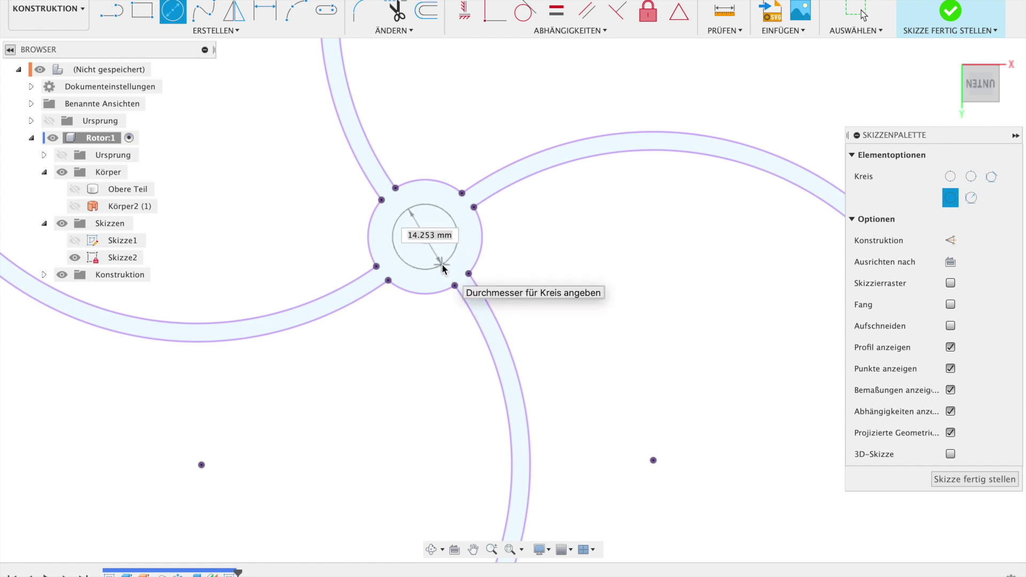
text(15)
key(Return)
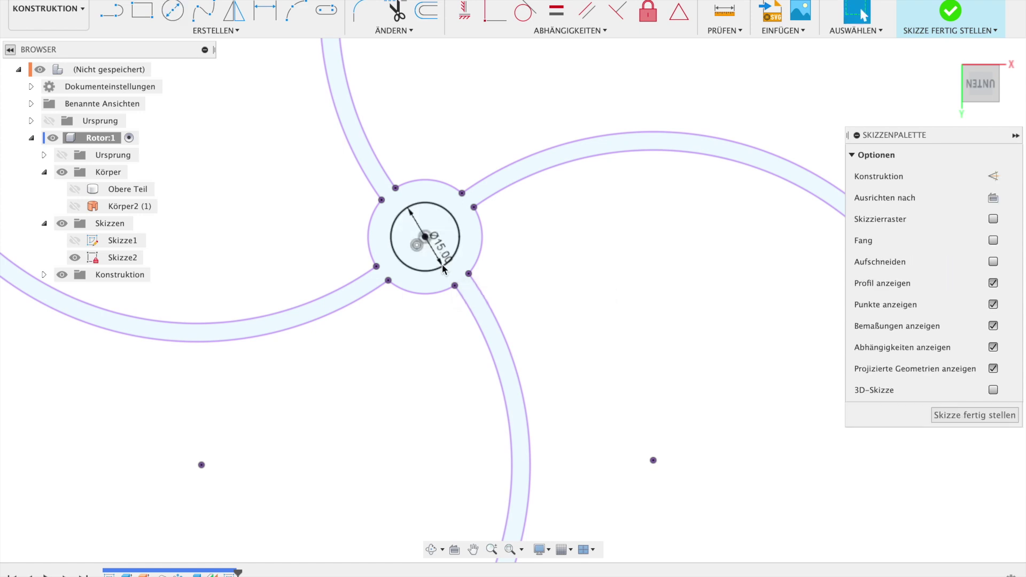
scroll(443, 267, up, 3)
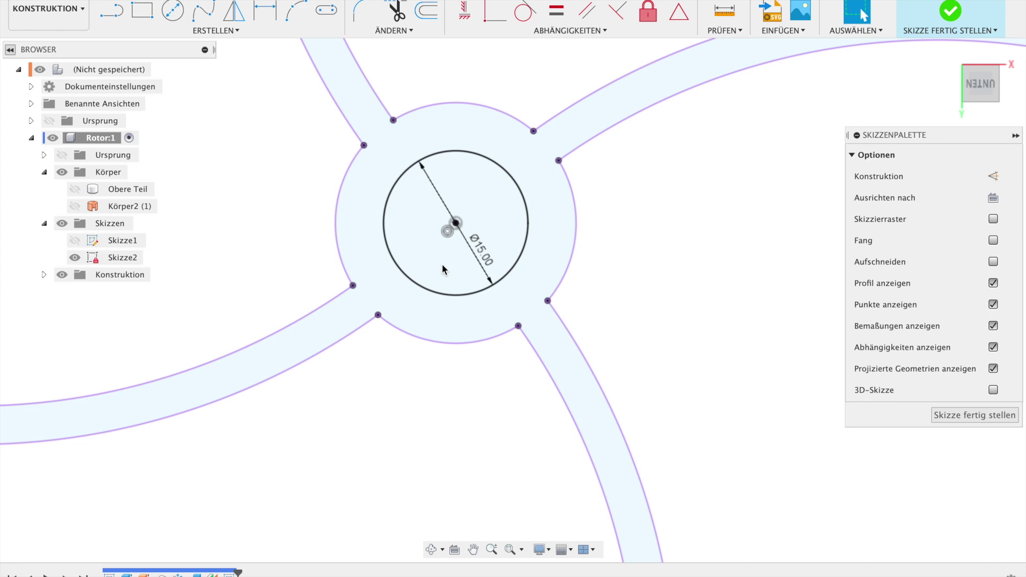
Step: Draw a 3 × 20 mm centre-point rectangle centred on the circle
key(r)
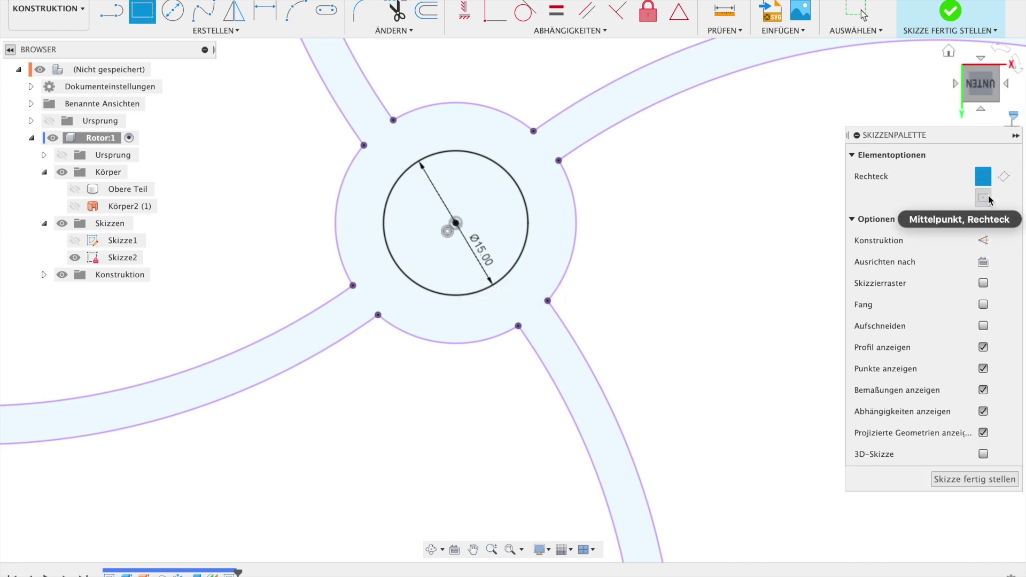
click(986, 199)
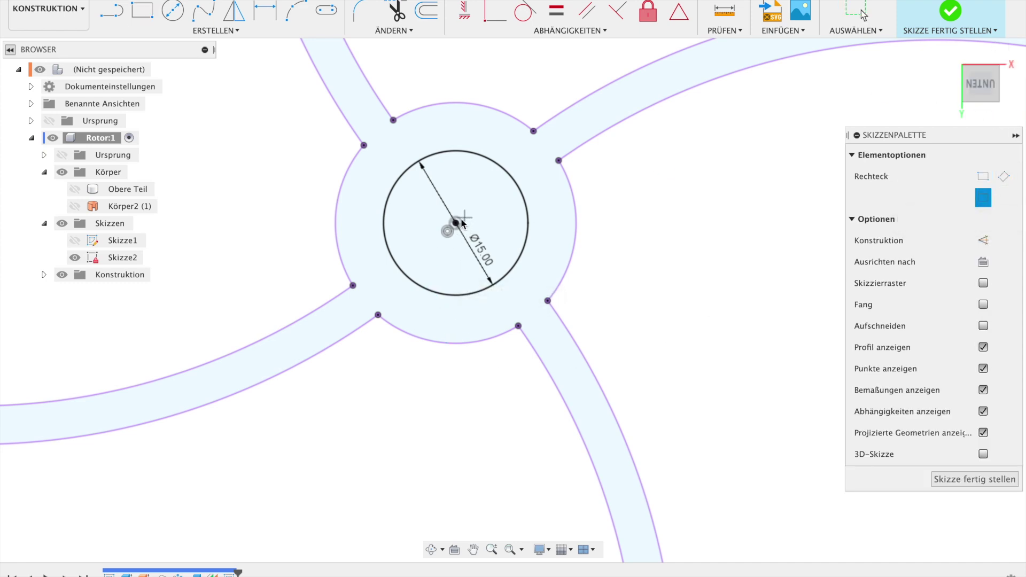
click(457, 224)
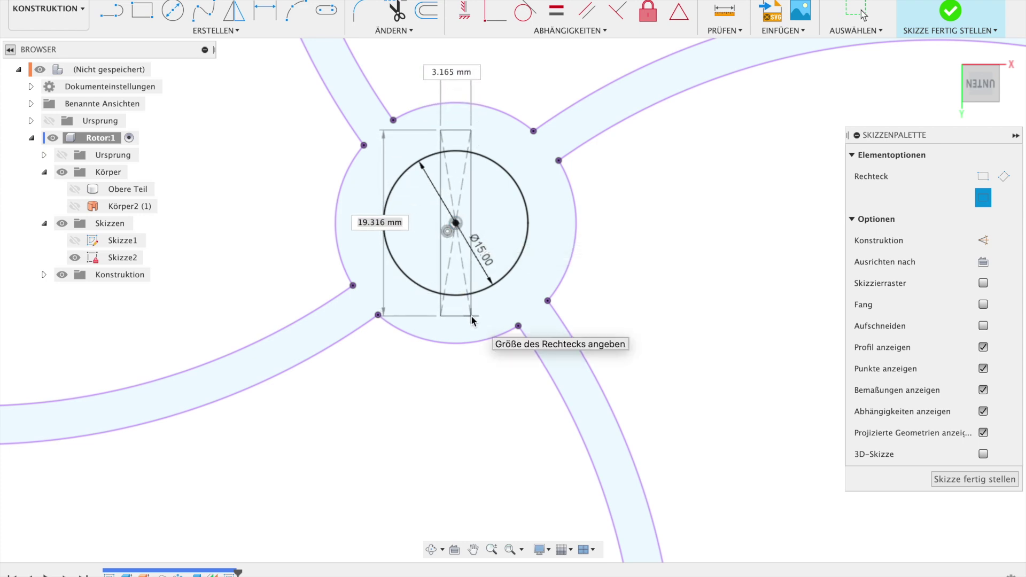
text(20)
key(Tab)
text(3)
key(Tab)
key(Return)
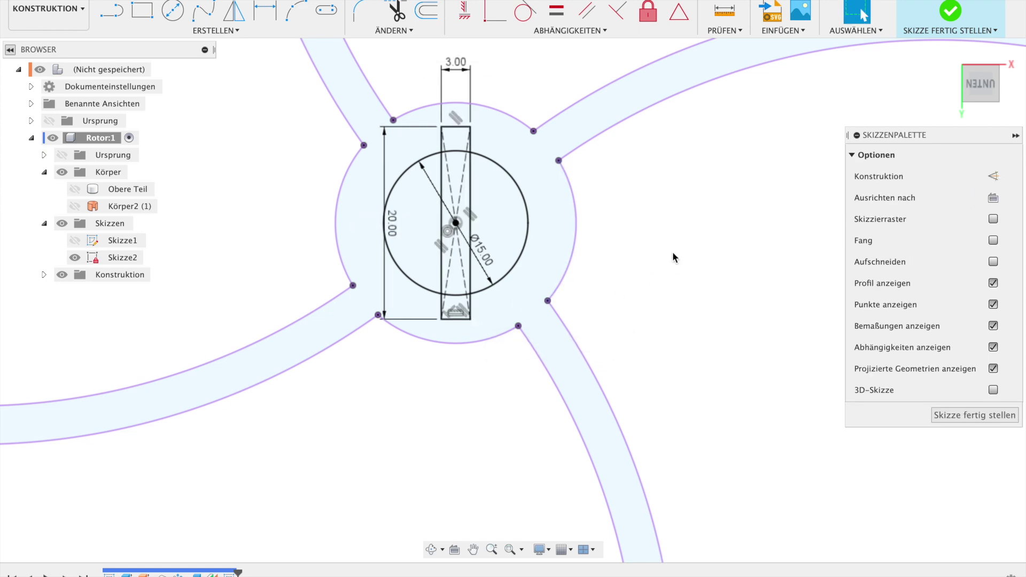
click(219, 36)
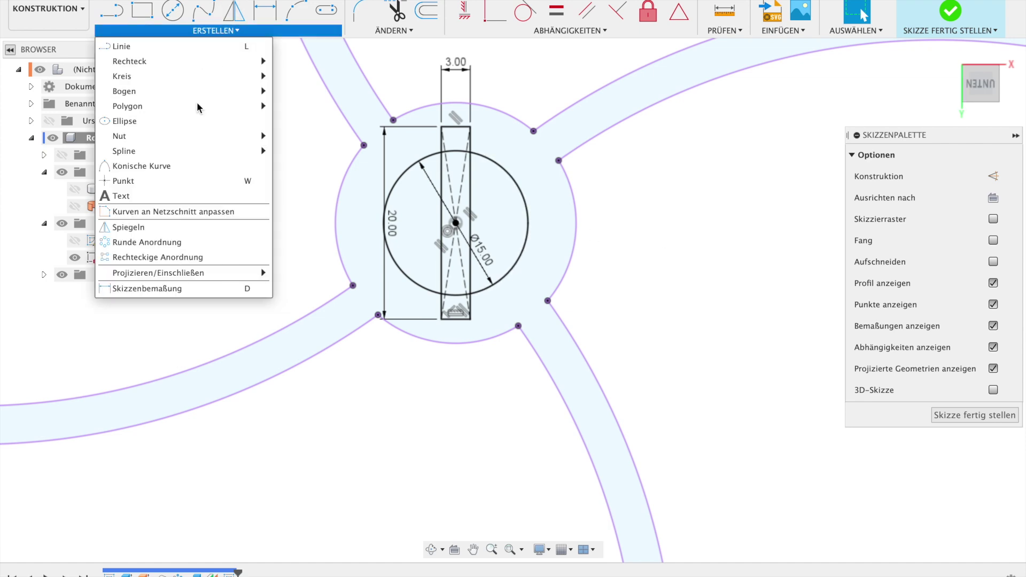
Step: Circular-pattern the 3 × 20 mm rectangle 5 times about the hub centre, then finish Skizze2
click(153, 237)
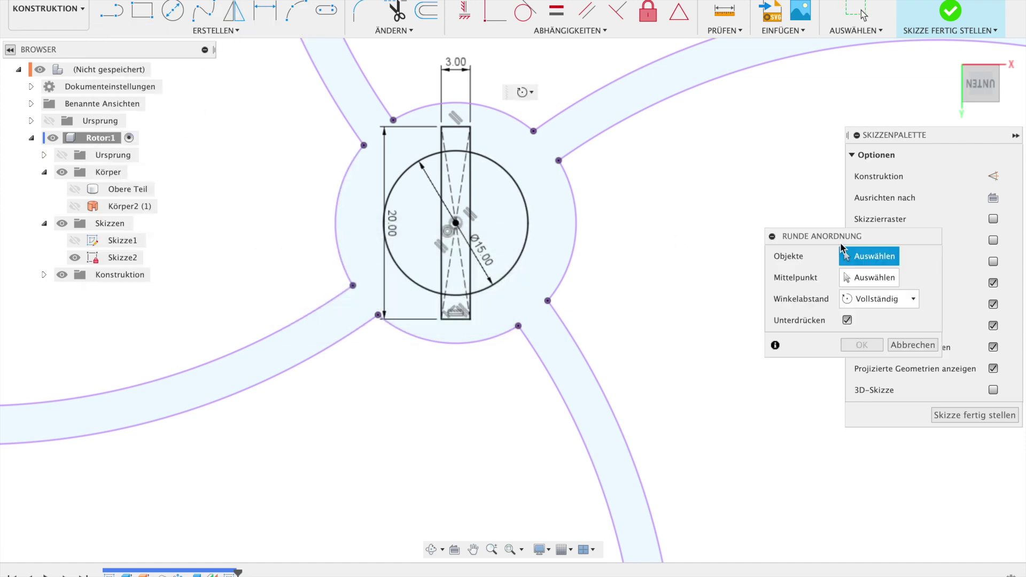
double_click(458, 128)
click(862, 283)
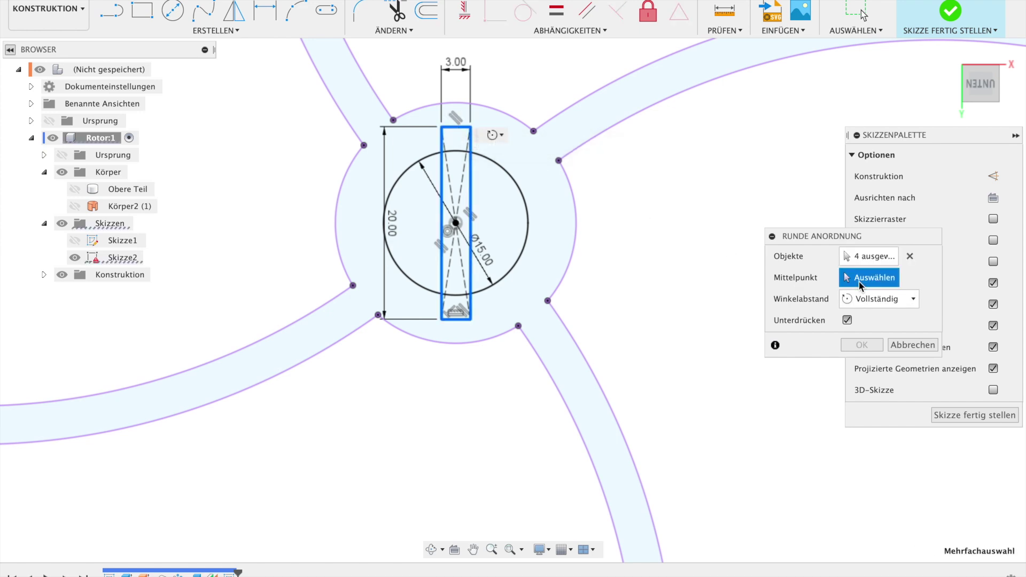
click(456, 224)
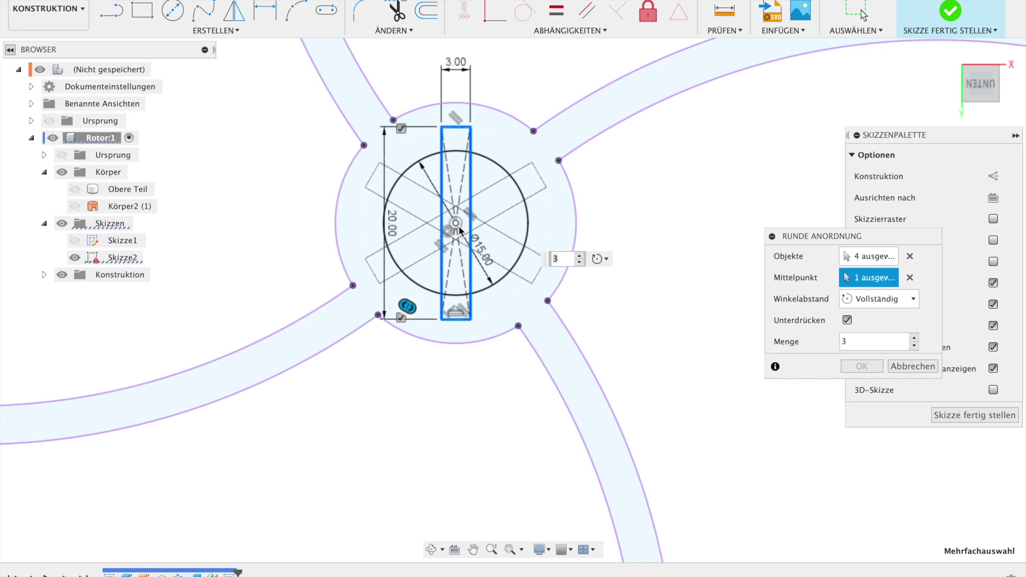
click(580, 257)
text(5)
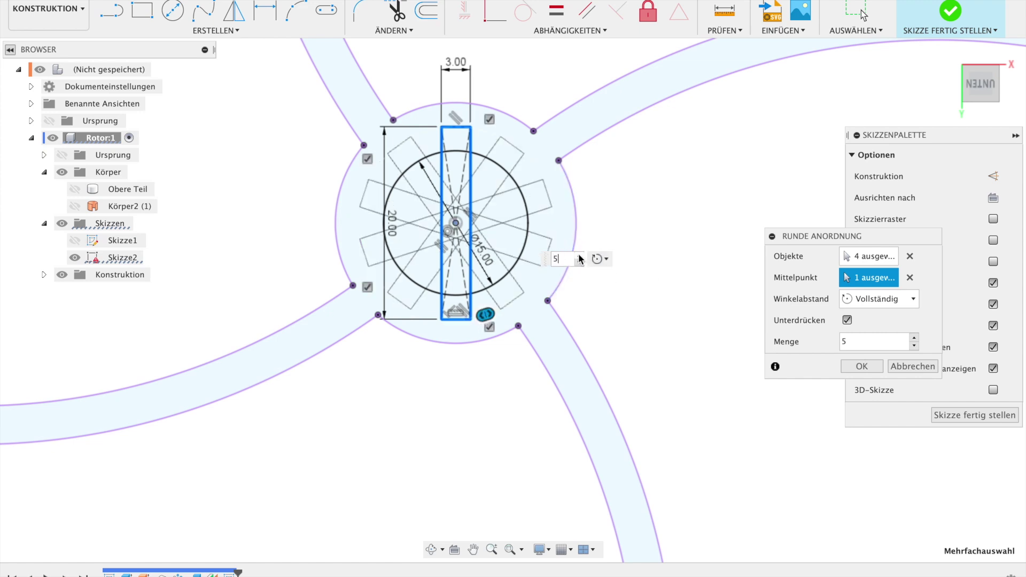
click(875, 367)
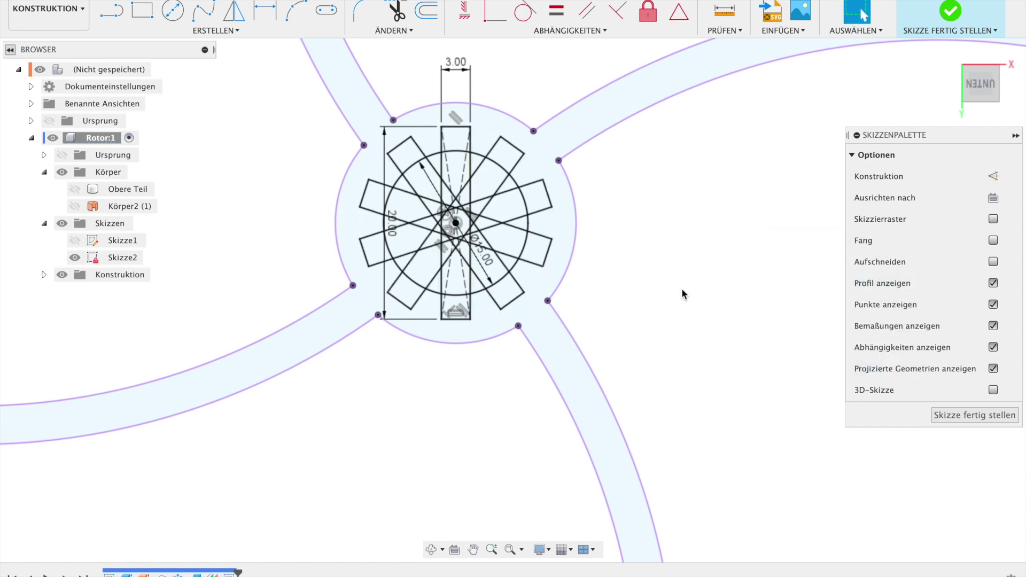
click(958, 414)
Step: Extrude the Skizze2 profiles -30 mm as a new body
key(e)
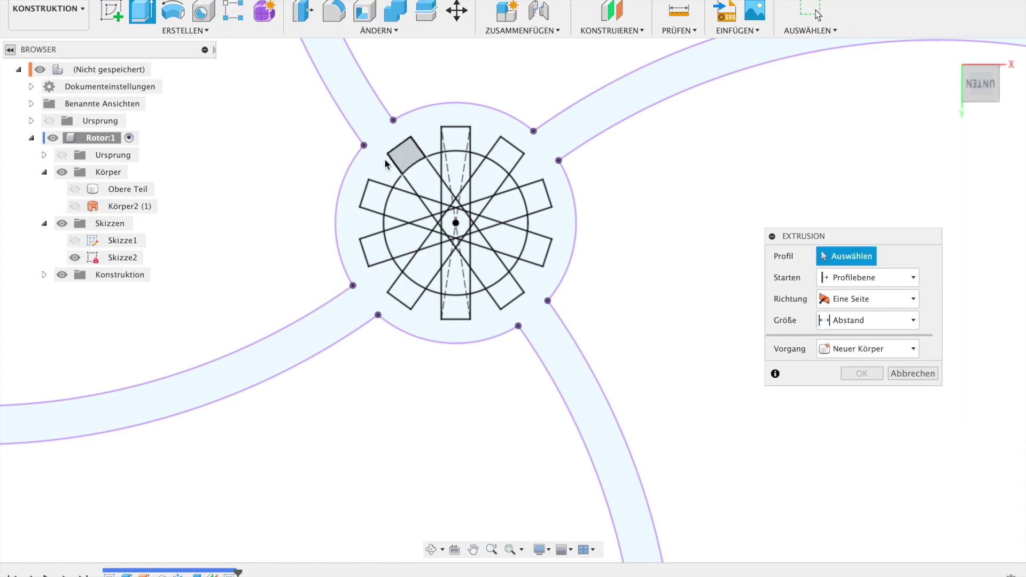
drag(304, 114, 627, 348)
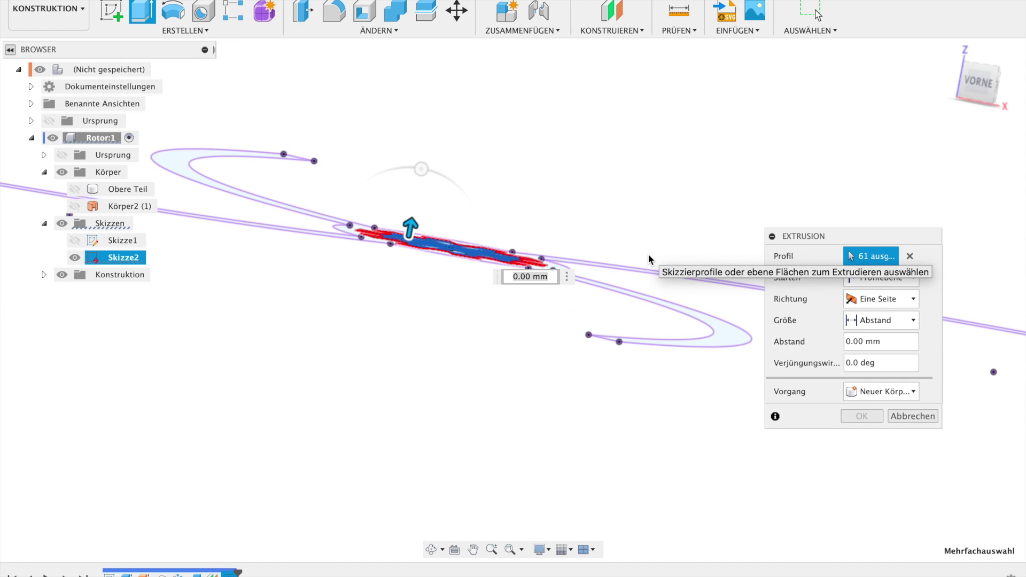
text(-30)
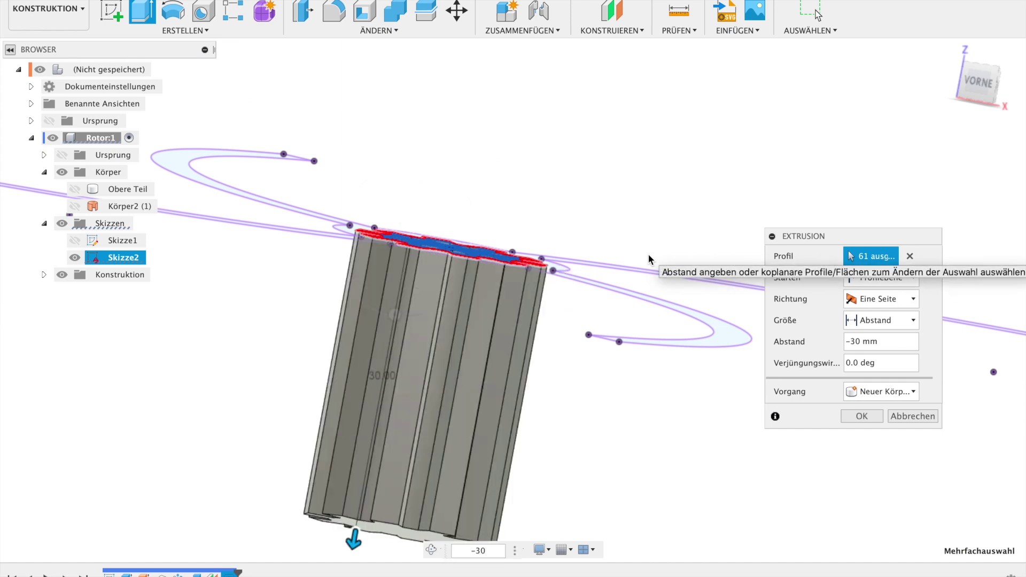
key(Return)
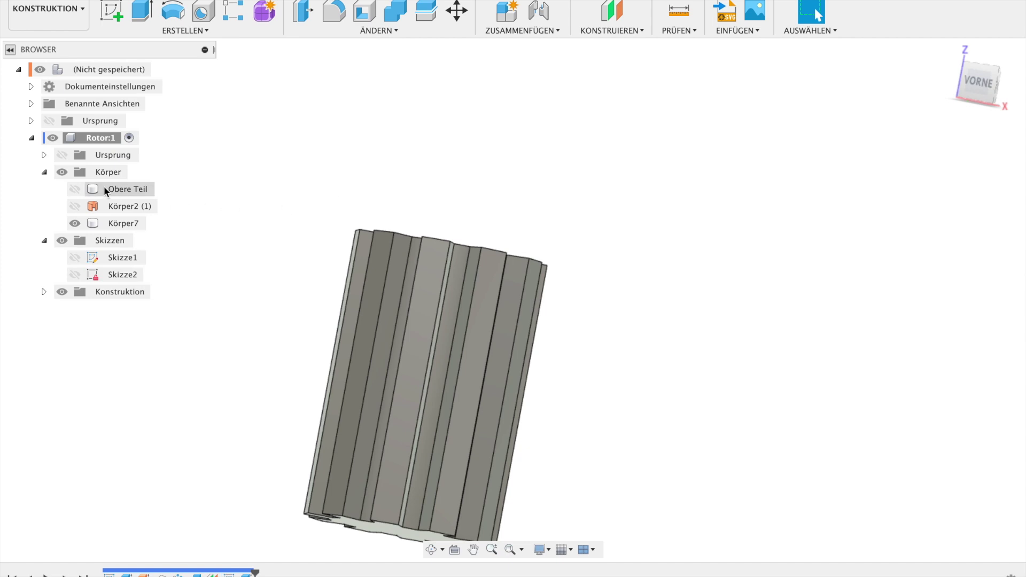
Step: Show the Obere Teil body again and clear the selection
click(128, 189)
click(75, 189)
scroll(535, 160, down, 5)
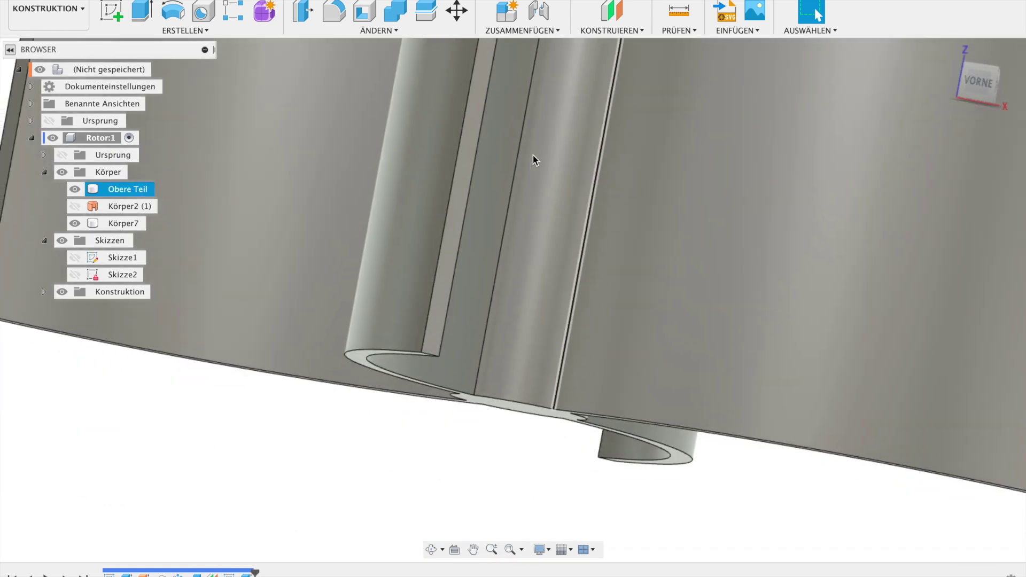
click(508, 432)
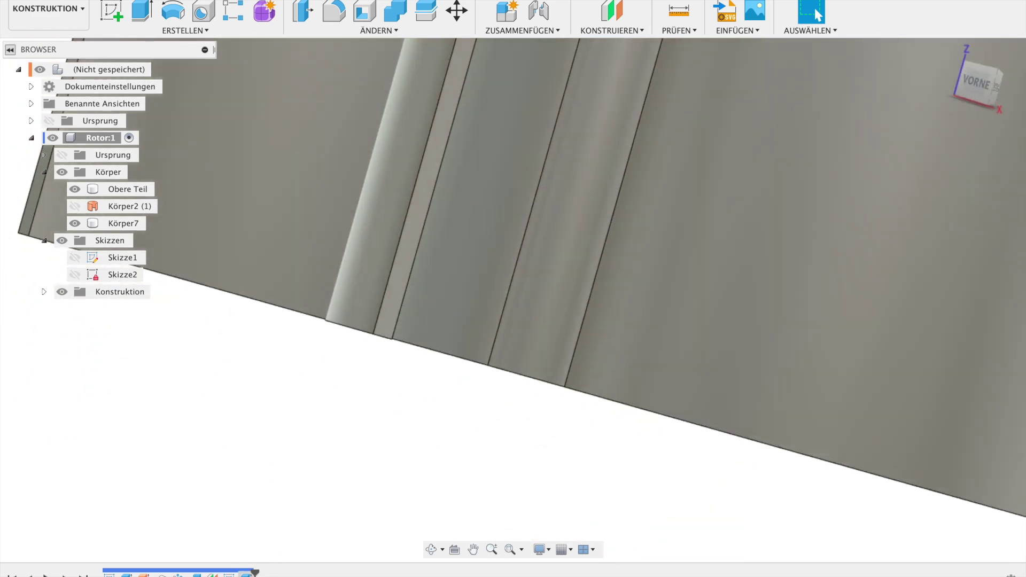
Step: Edit the shaft extrusion in the timeline to a distance of -40 mm
click(246, 573)
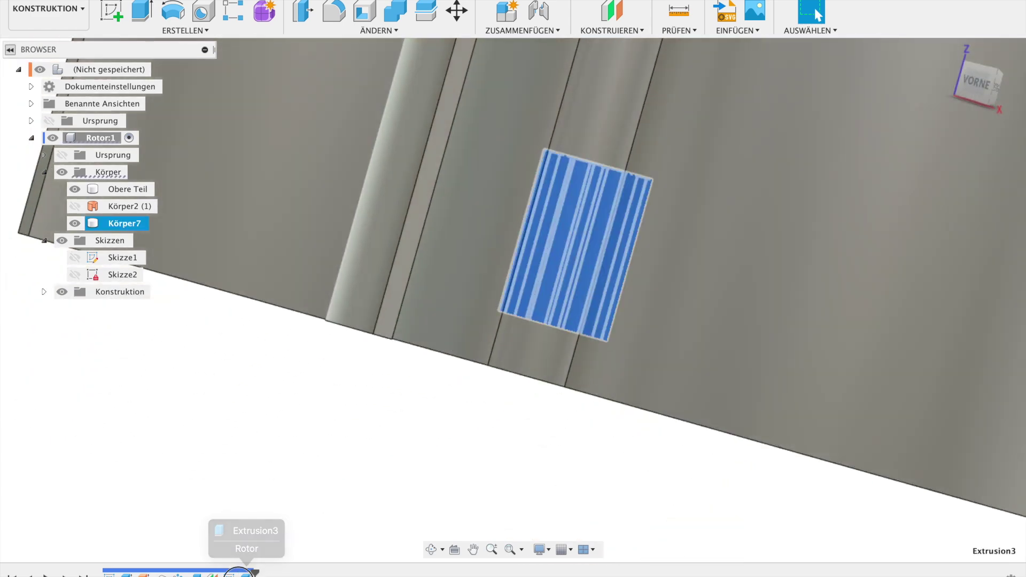
double_click(246, 573)
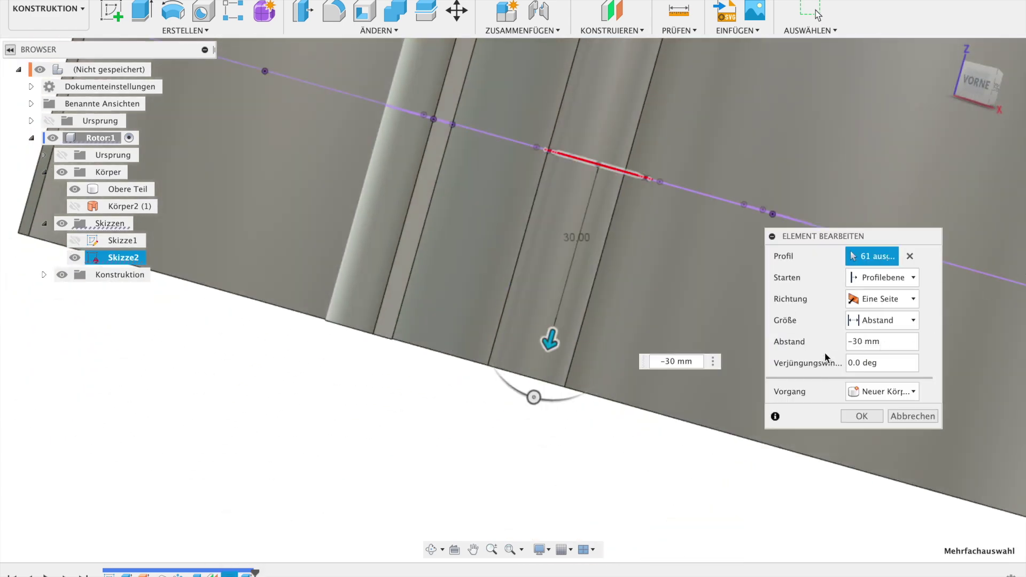
click(668, 362)
key(BackSpace)
text(4)
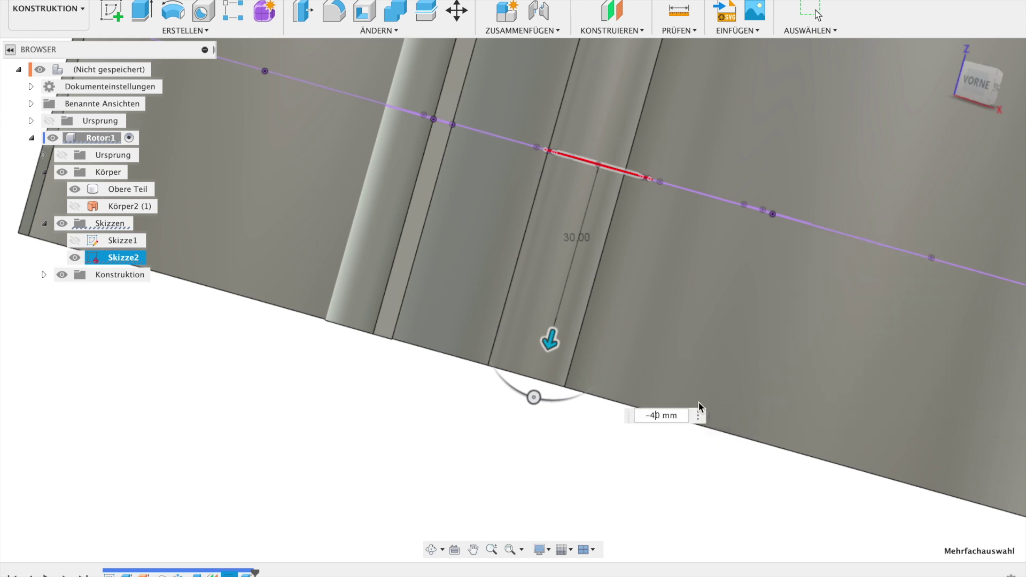
key(Return)
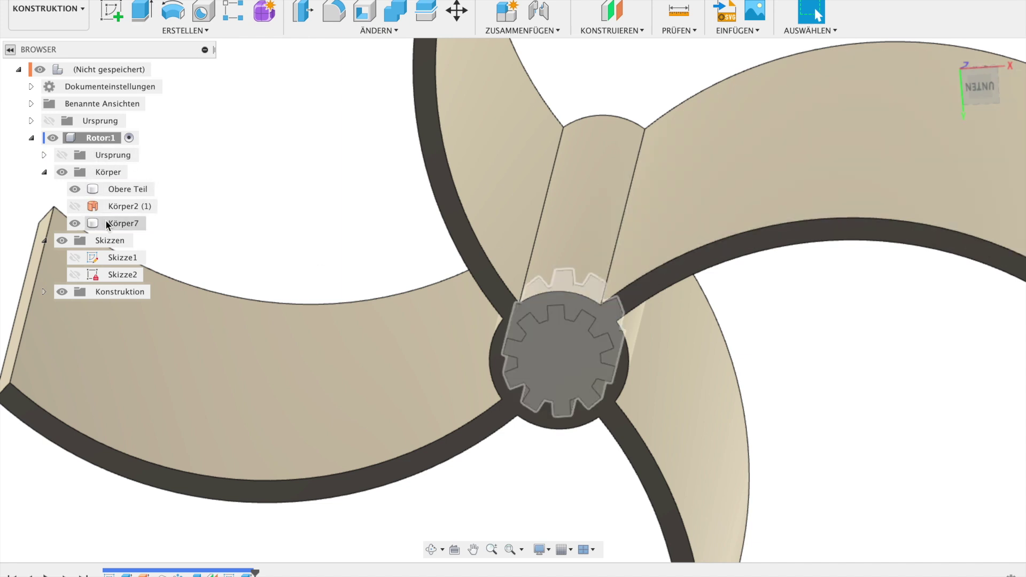
Step: Click around the hub to tell the Obere Teil and Körper7 bodies apart
click(599, 335)
click(582, 331)
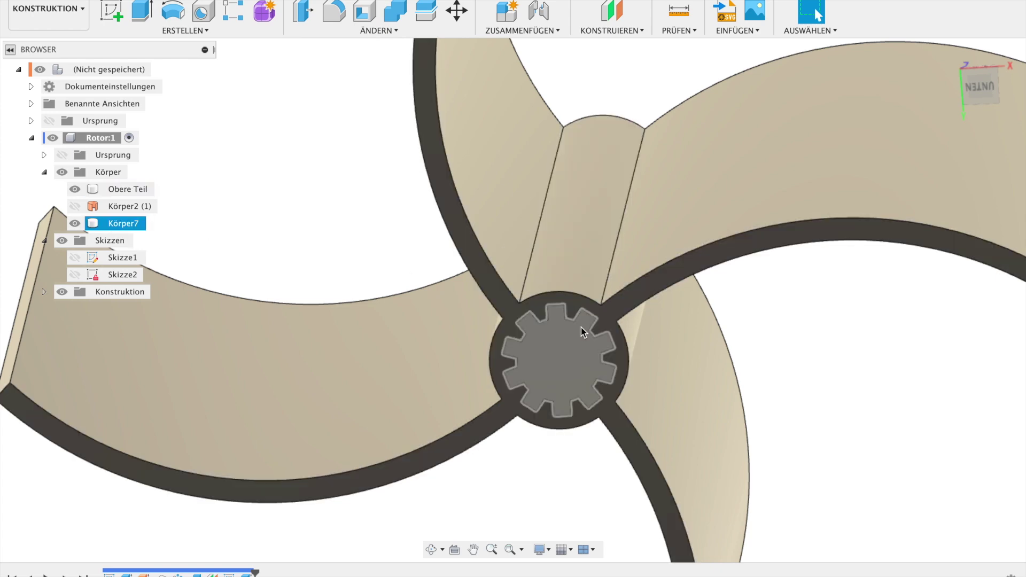
click(576, 342)
click(580, 365)
click(553, 398)
click(553, 400)
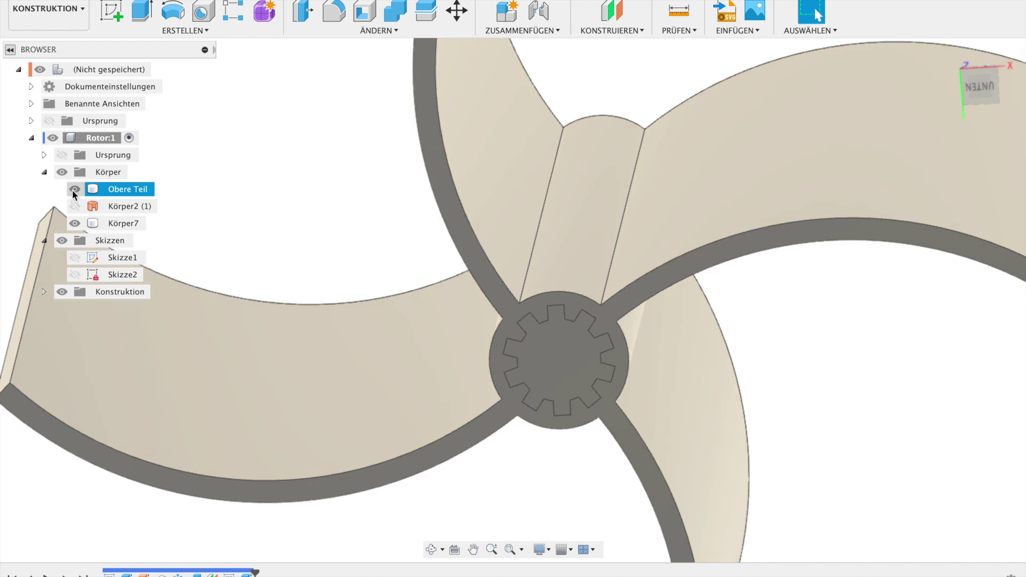
Step: Hide Obere Teil and turn the view to face the Körper7 shaft end
click(72, 190)
click(586, 348)
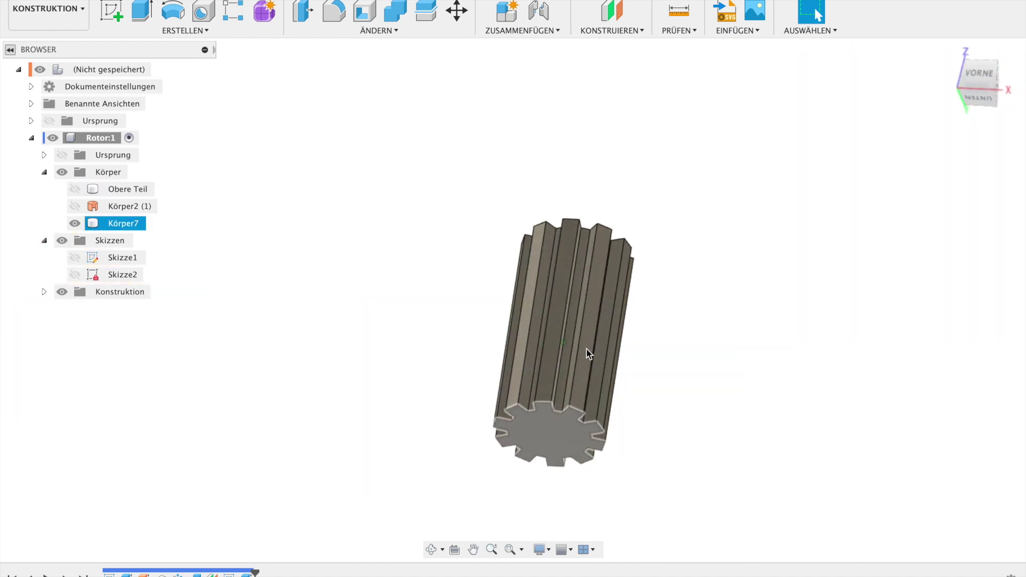
click(282, 65)
click(110, 11)
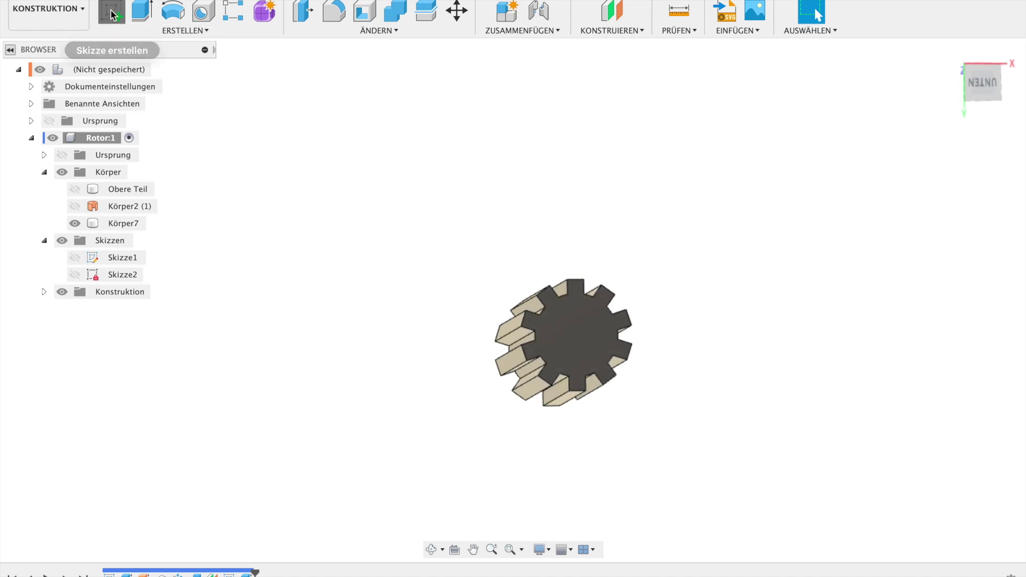
Step: Sketch a 20 mm circle centred on the shaft's end face
click(589, 338)
click(597, 323)
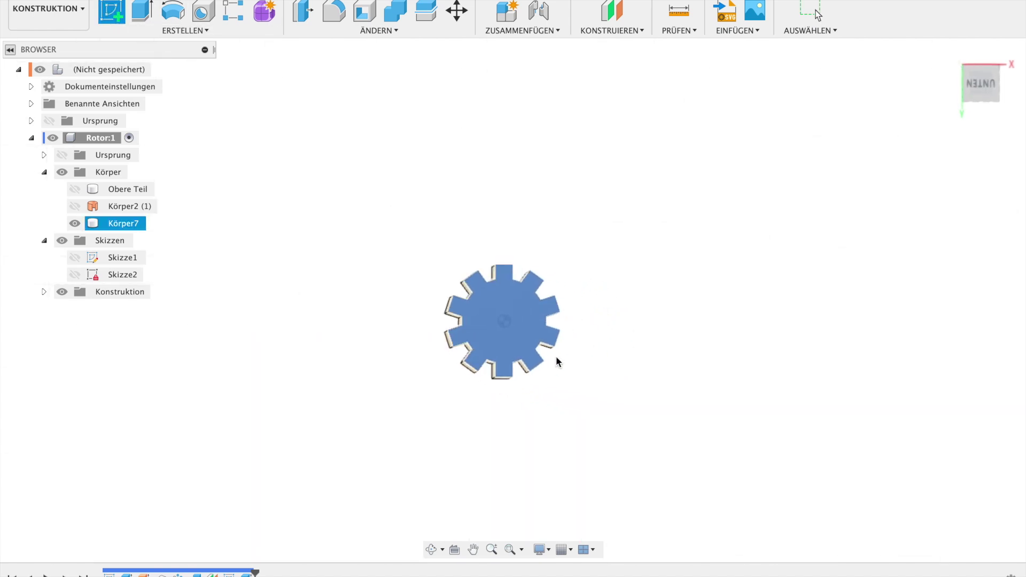
key(c)
click(496, 317)
text(20)
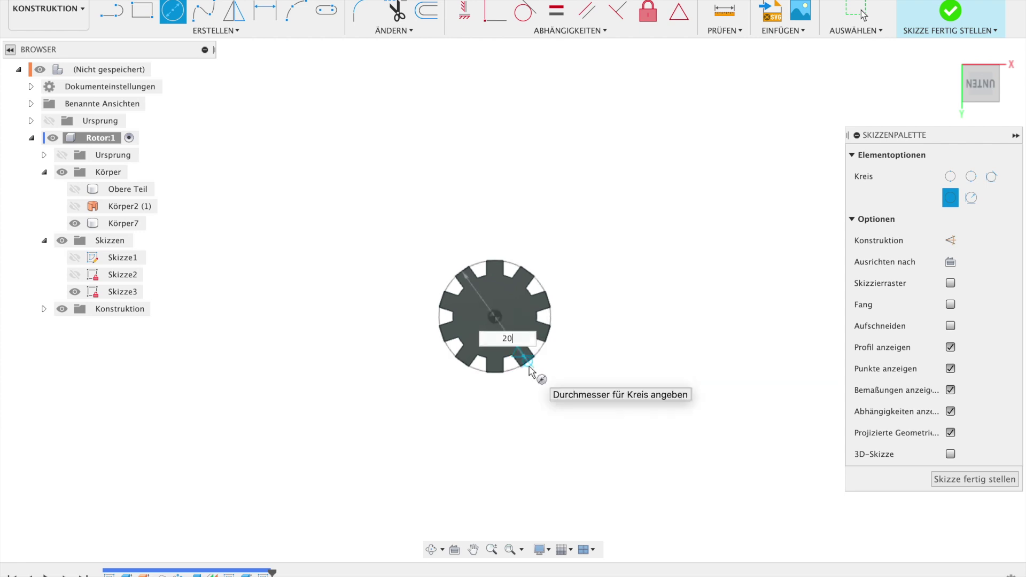
key(Return)
key(Return)
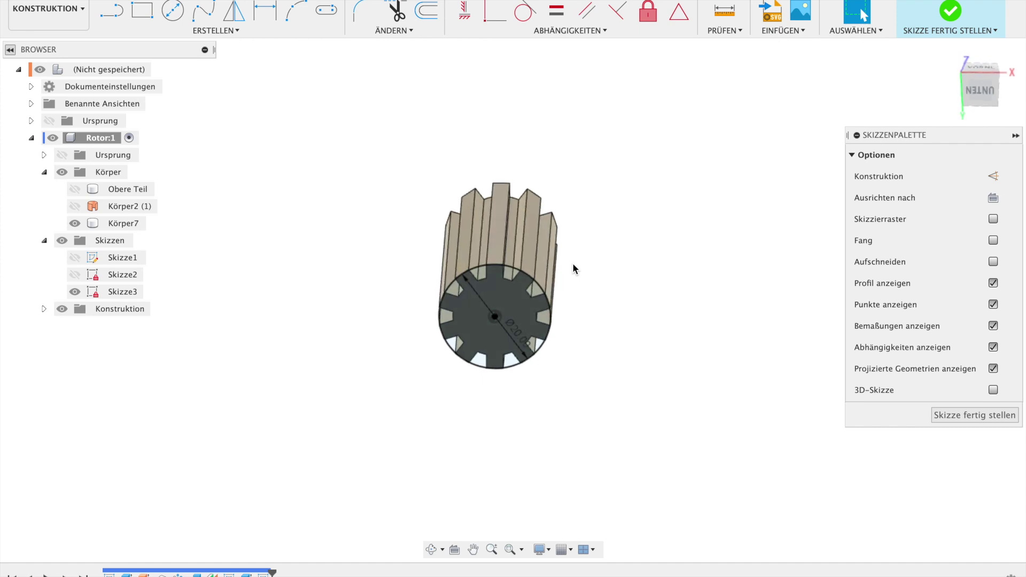
Step: Extrude the end-face profiles 100 mm into a round shaft
key(e)
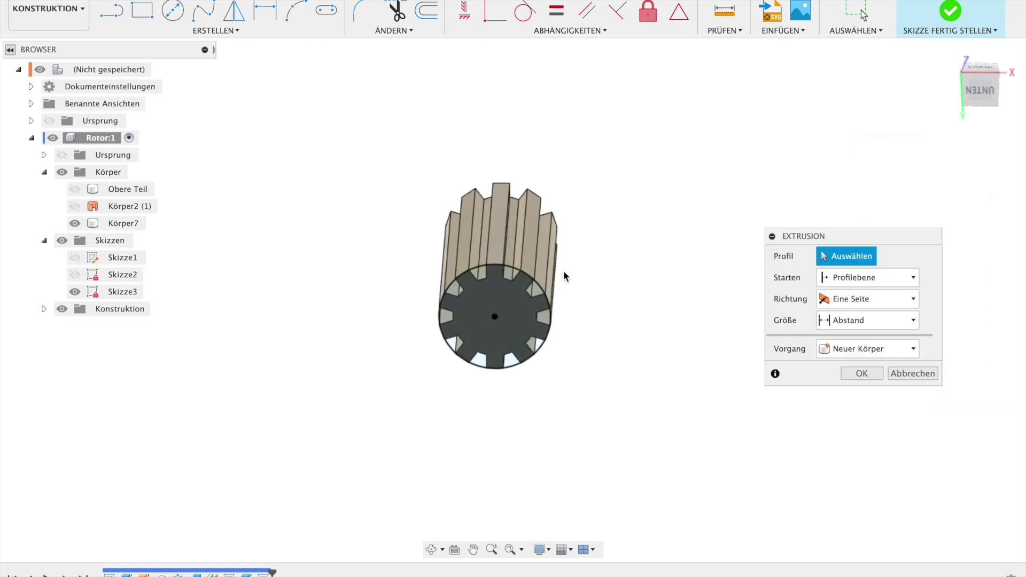
drag(380, 246, 752, 526)
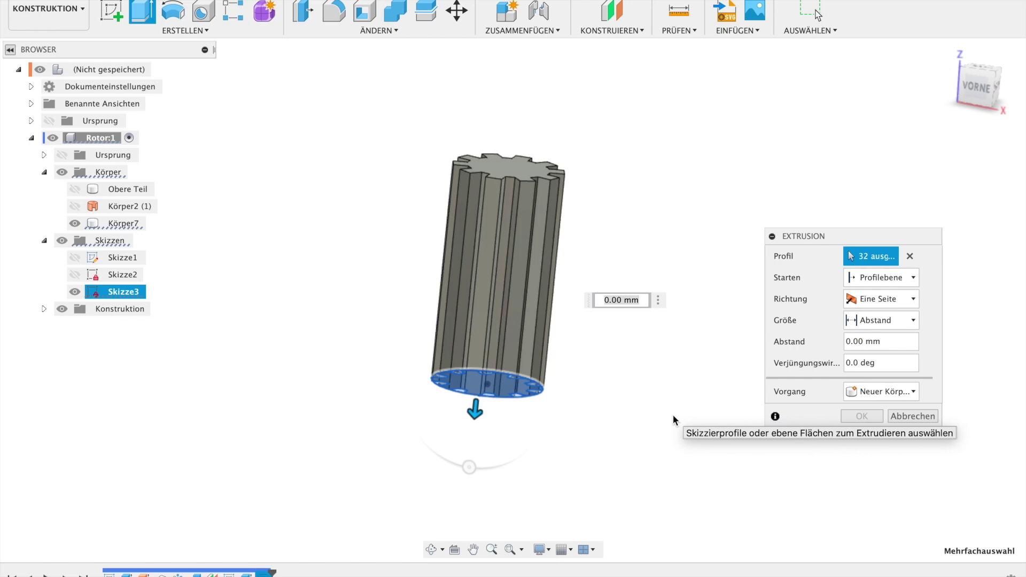
text(100)
key(Return)
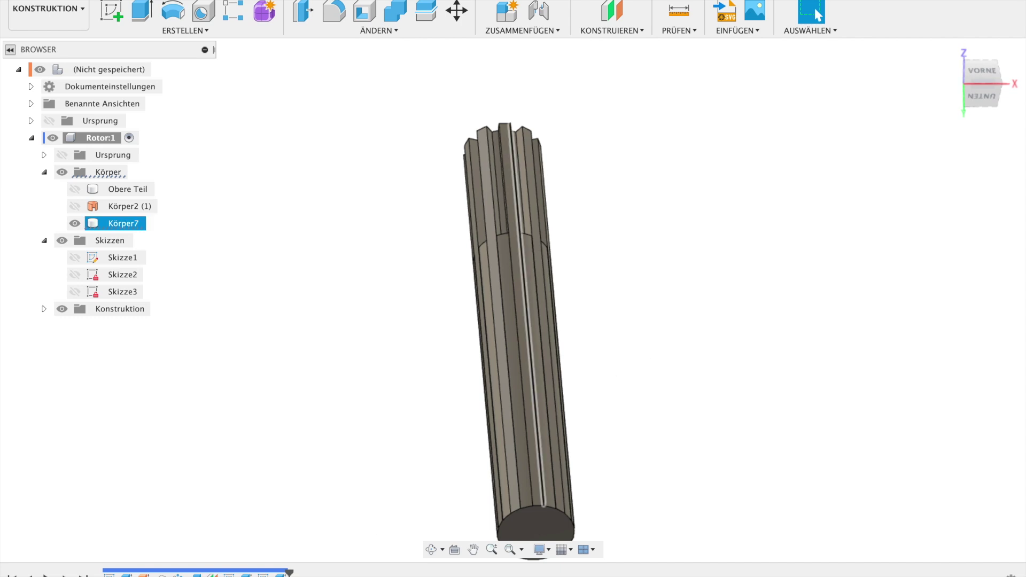
double_click(518, 331)
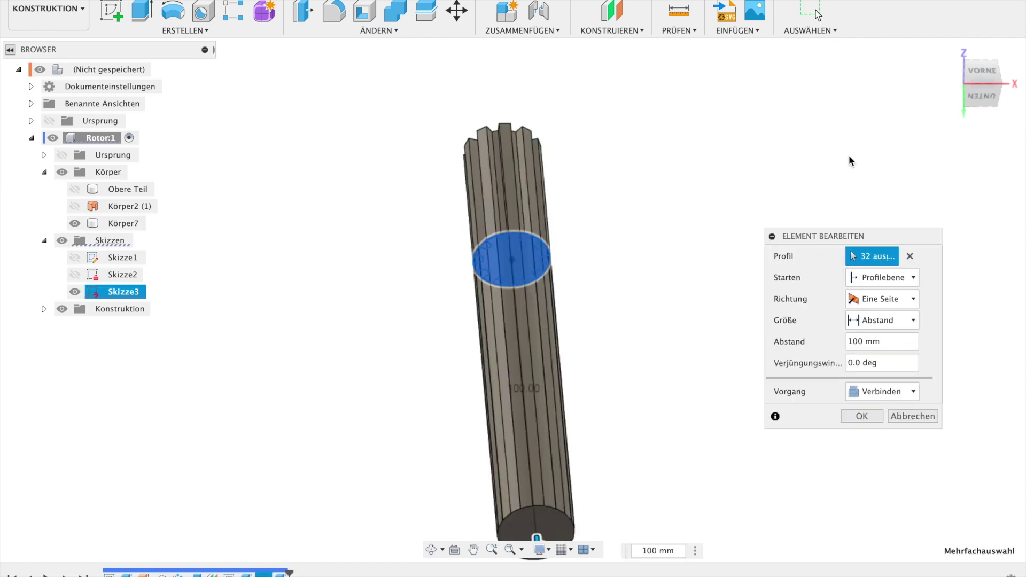
Step: View the profiles from below and toggle the central spline, inner, rim and disk profiles
click(984, 99)
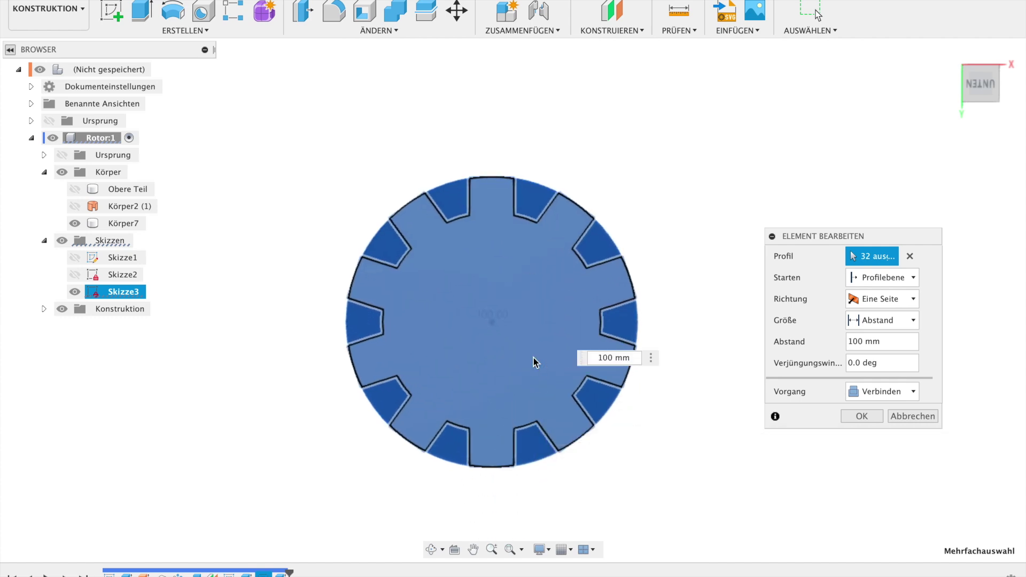
click(534, 358)
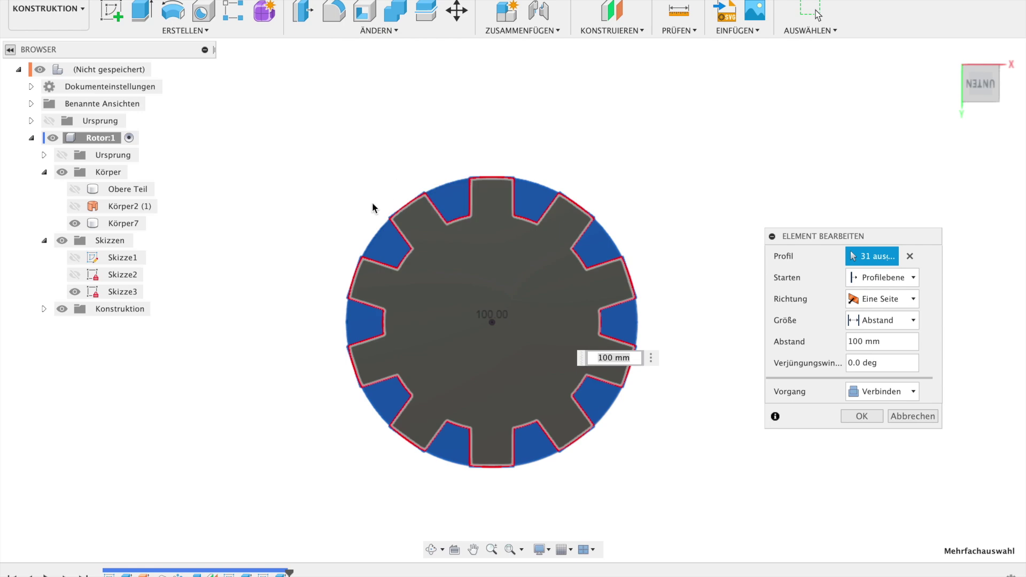
scroll(373, 207, up, 5)
scroll(373, 208, up, 3)
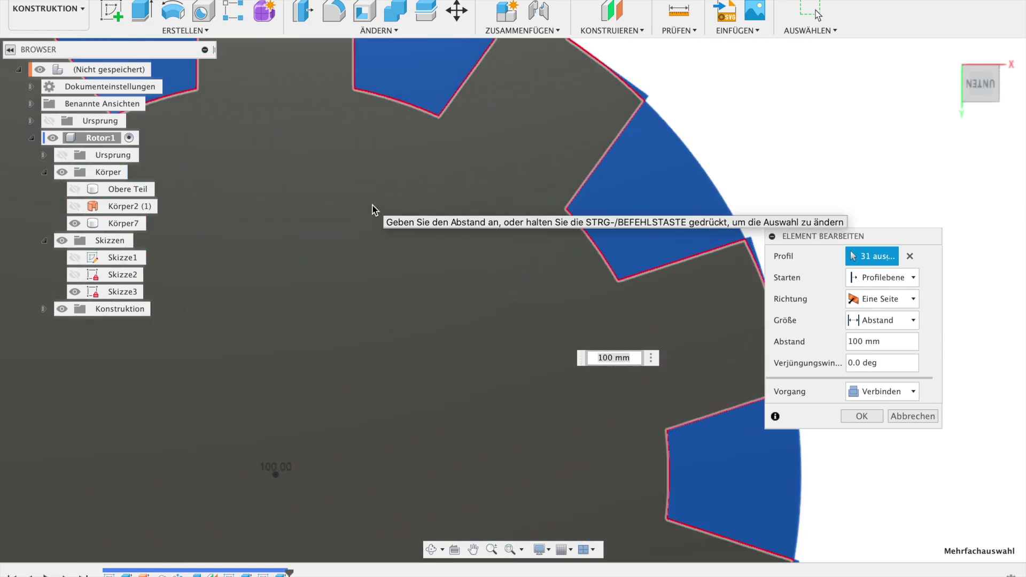
scroll(373, 209, down, 5)
click(412, 262)
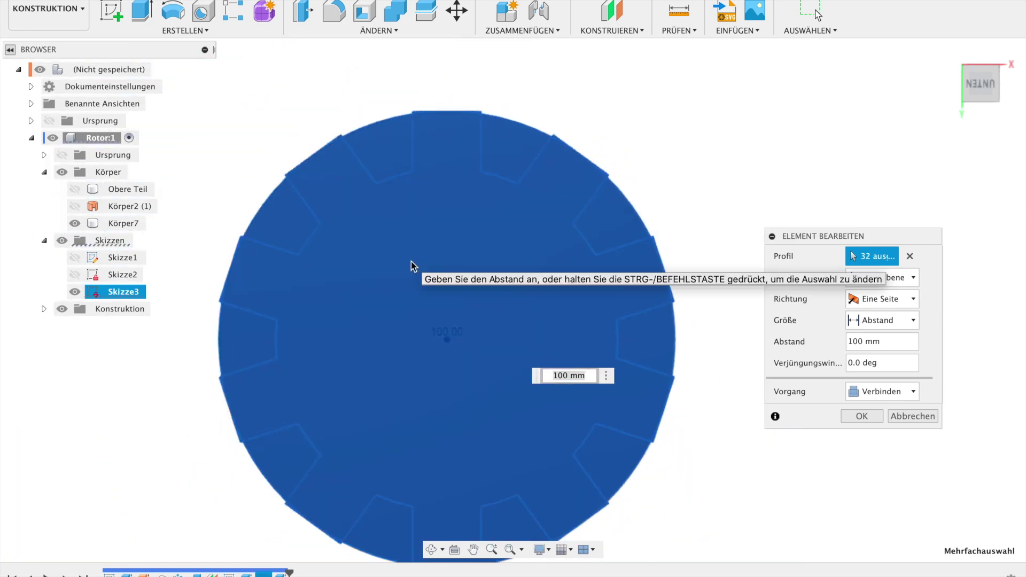
scroll(411, 261, up, 5)
scroll(594, 91, down, 5)
scroll(570, 158, up, 6)
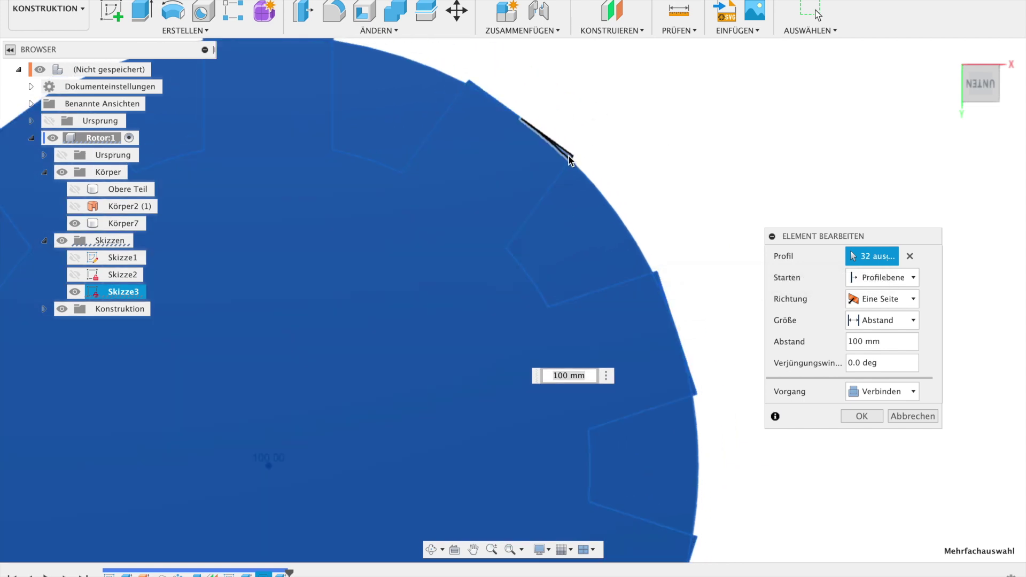
click(570, 156)
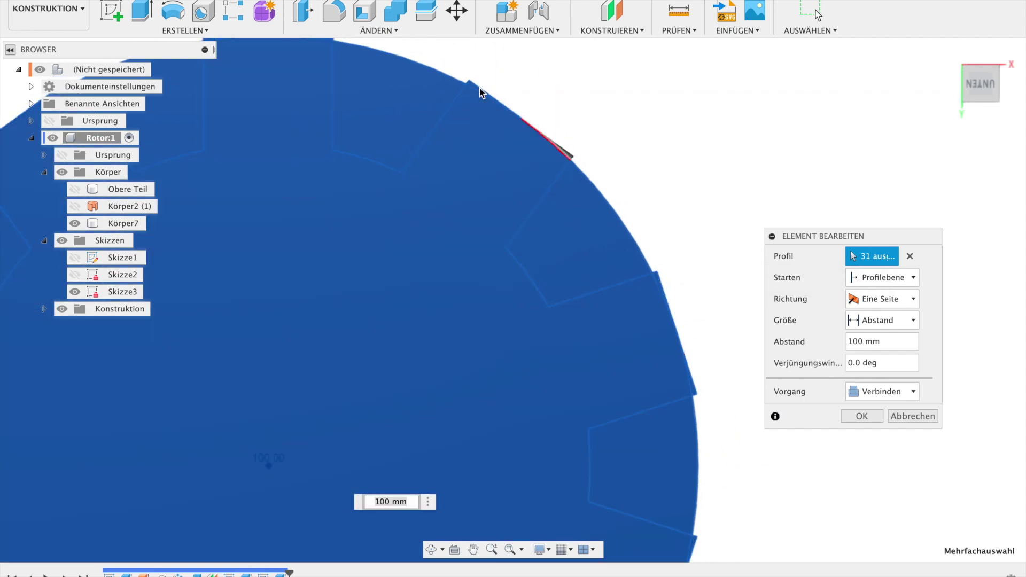
click(506, 114)
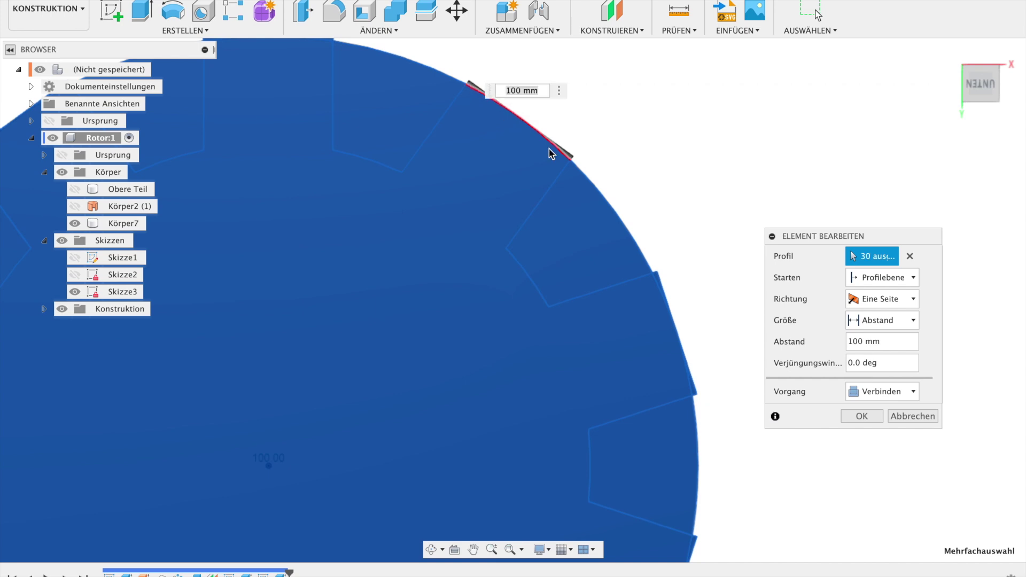
click(656, 278)
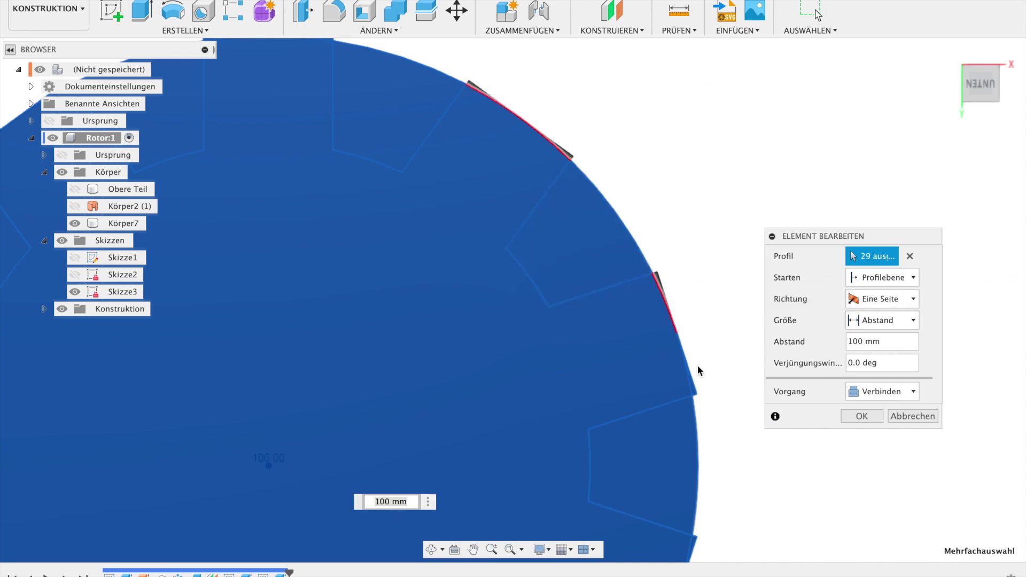
click(693, 386)
scroll(693, 386, down, 5)
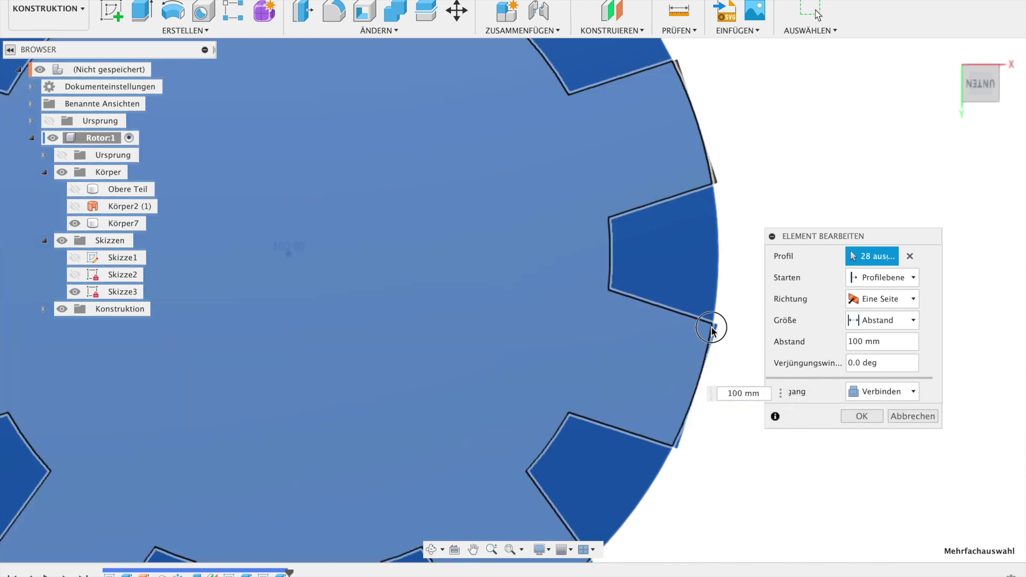
click(713, 329)
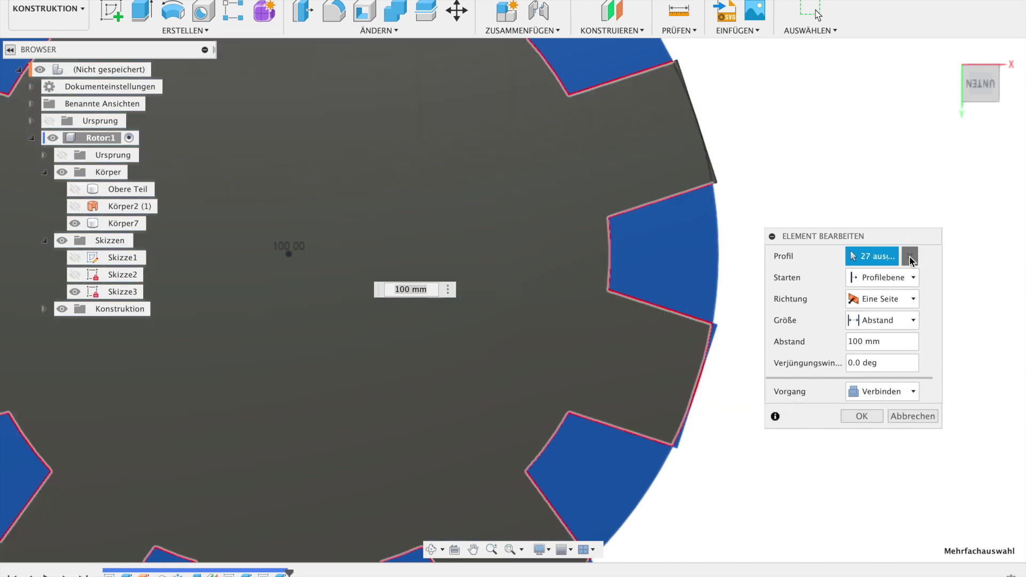
Step: Reselect the gear-shaped profile plus all 11 notch profiles, then view from Home
click(910, 256)
scroll(850, 72, down, 5)
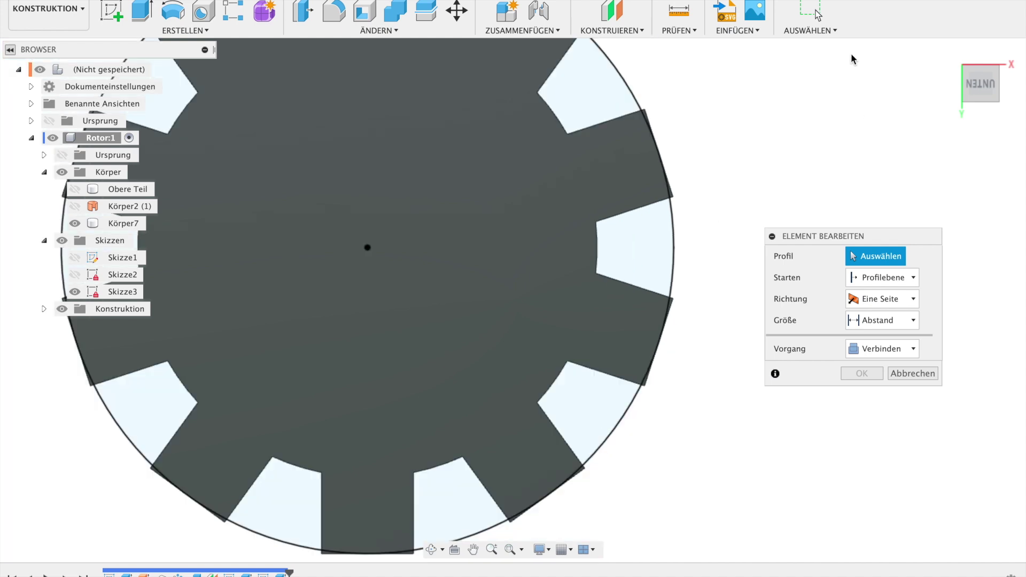
click(488, 198)
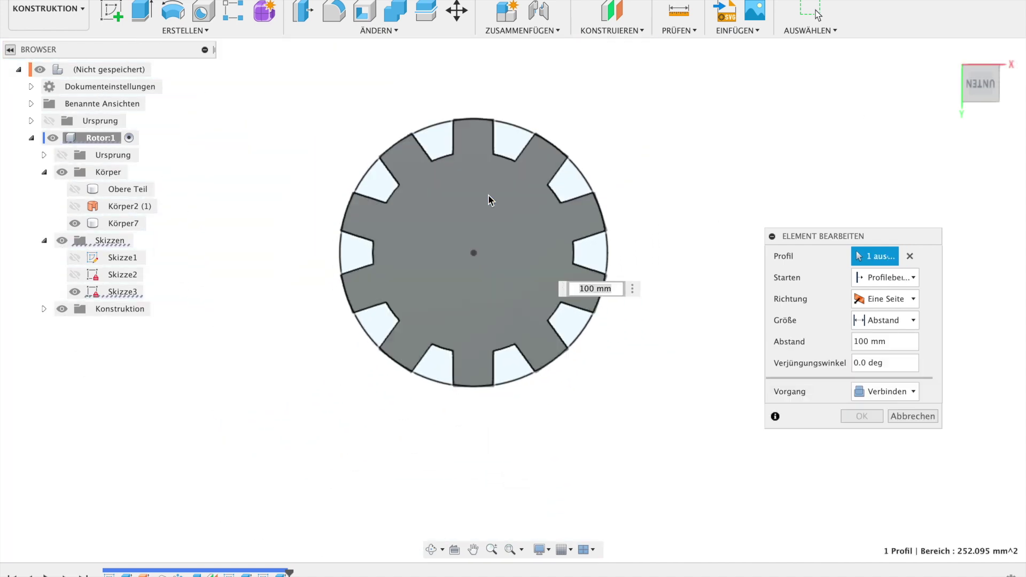
click(514, 145)
click(434, 143)
click(383, 192)
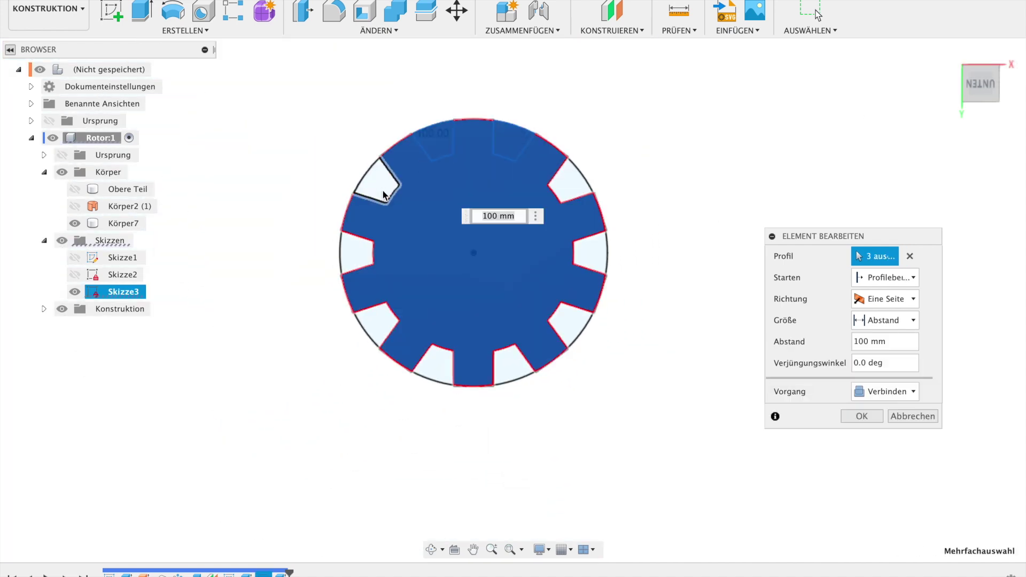
click(361, 246)
click(382, 325)
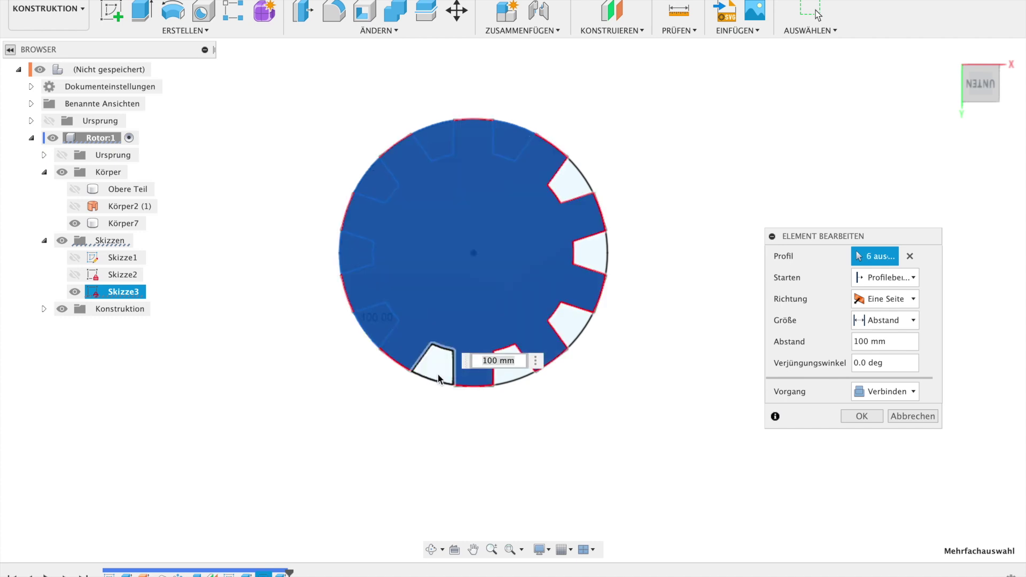
click(440, 364)
click(510, 364)
click(570, 325)
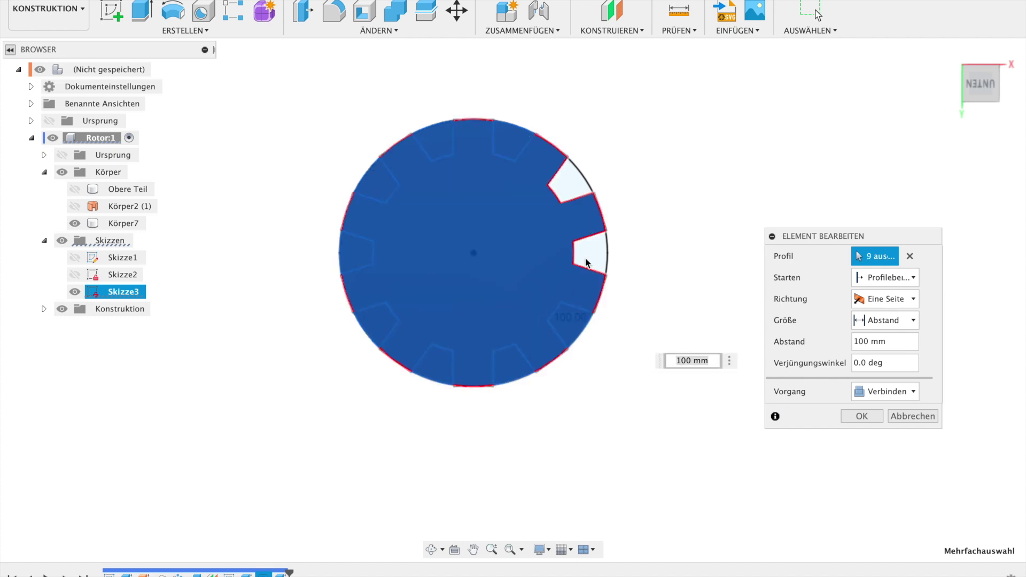
click(589, 256)
click(566, 183)
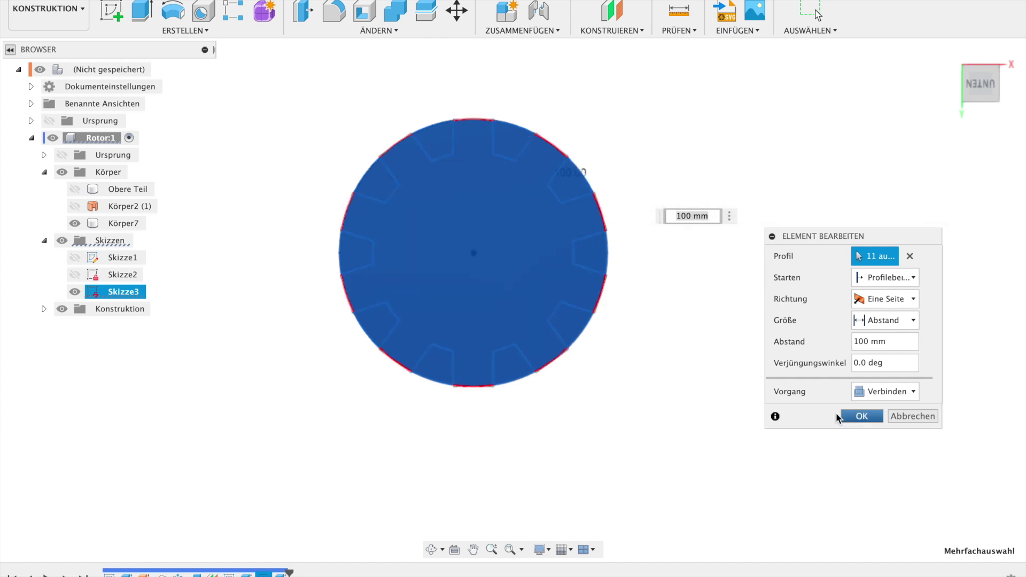
key(F6)
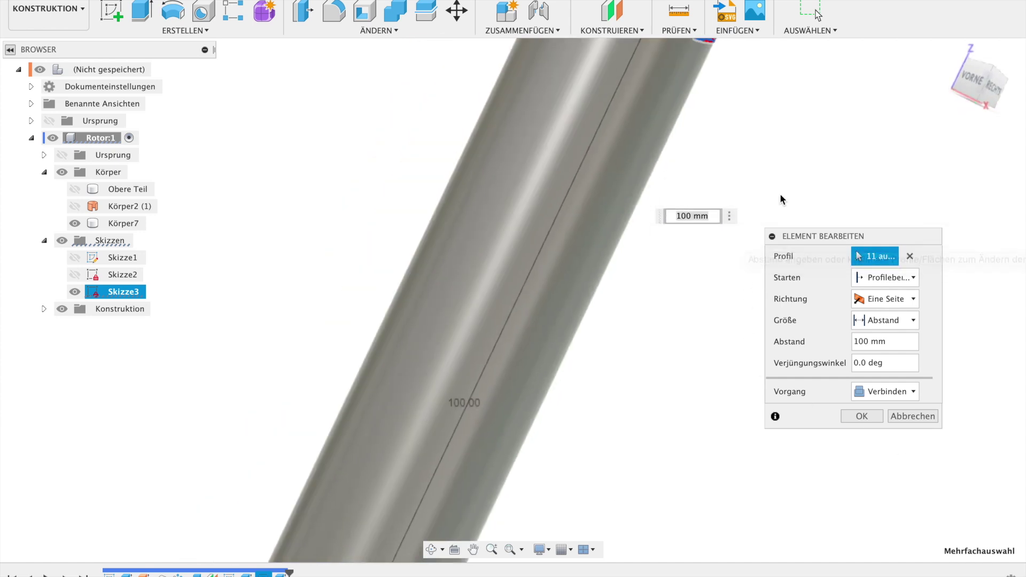
Step: Commit the 100 mm extrusion and rename Körper7 to Unterer Teil
click(861, 415)
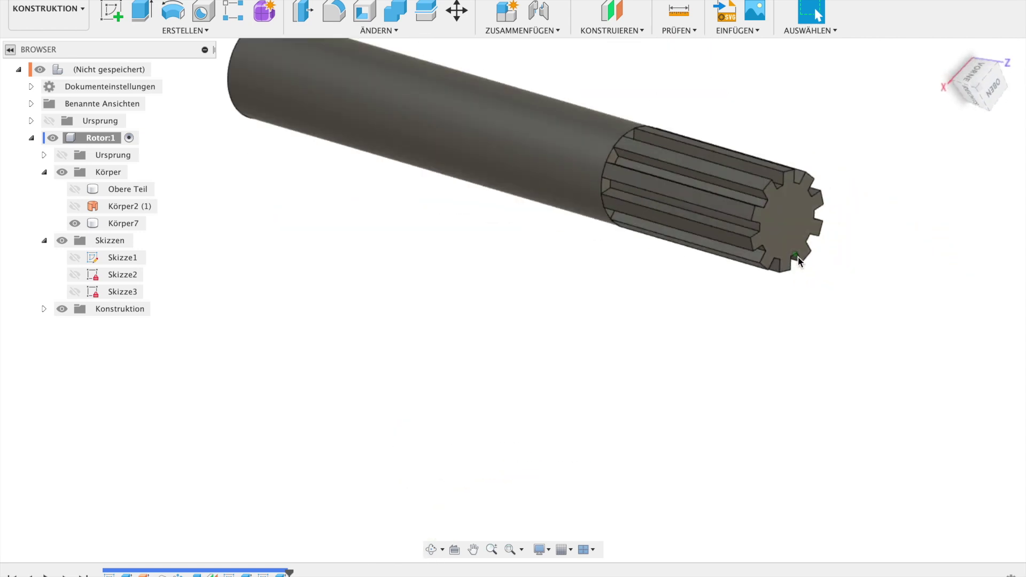
click(797, 258)
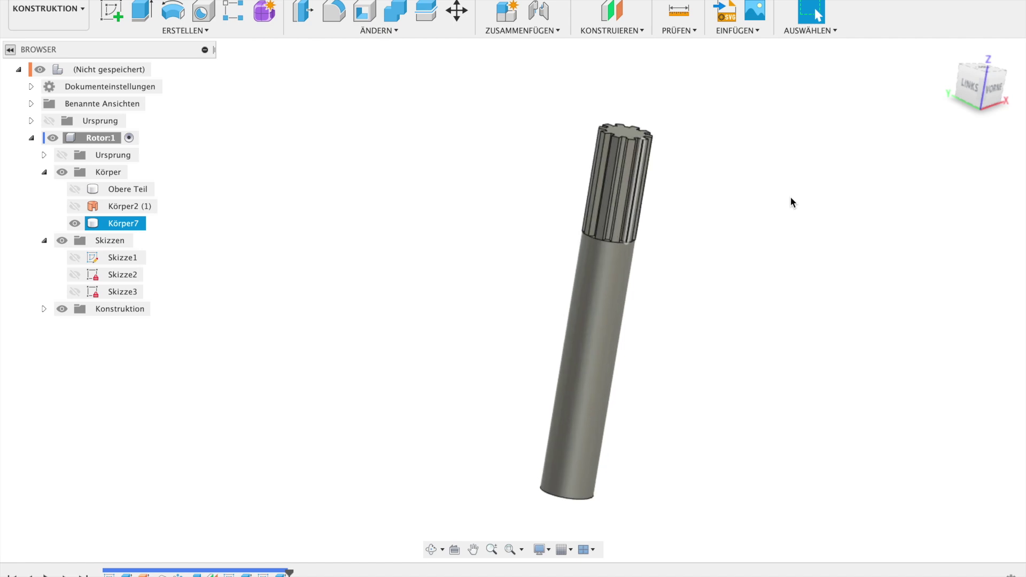
click(144, 274)
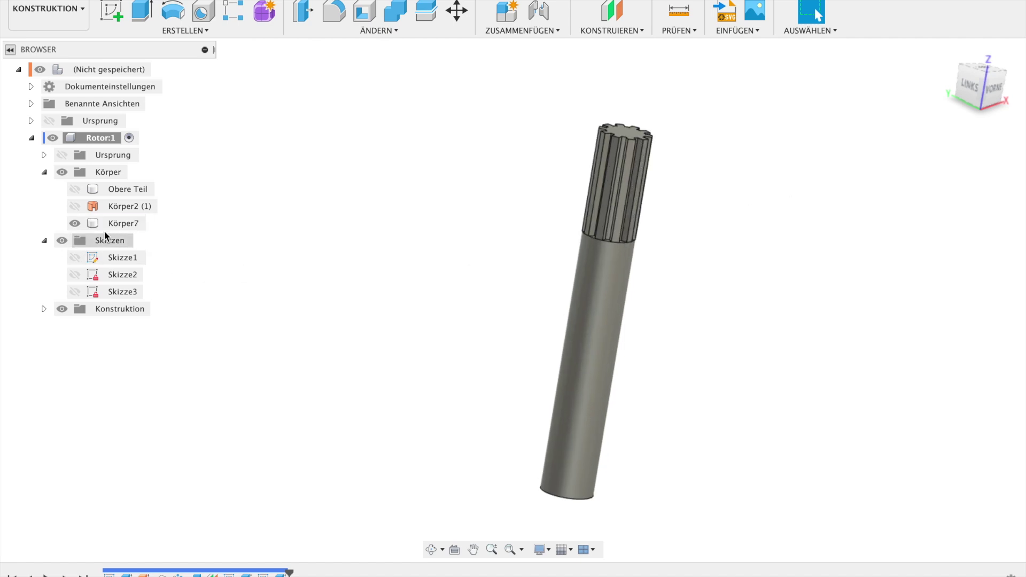
click(118, 225)
click(117, 224)
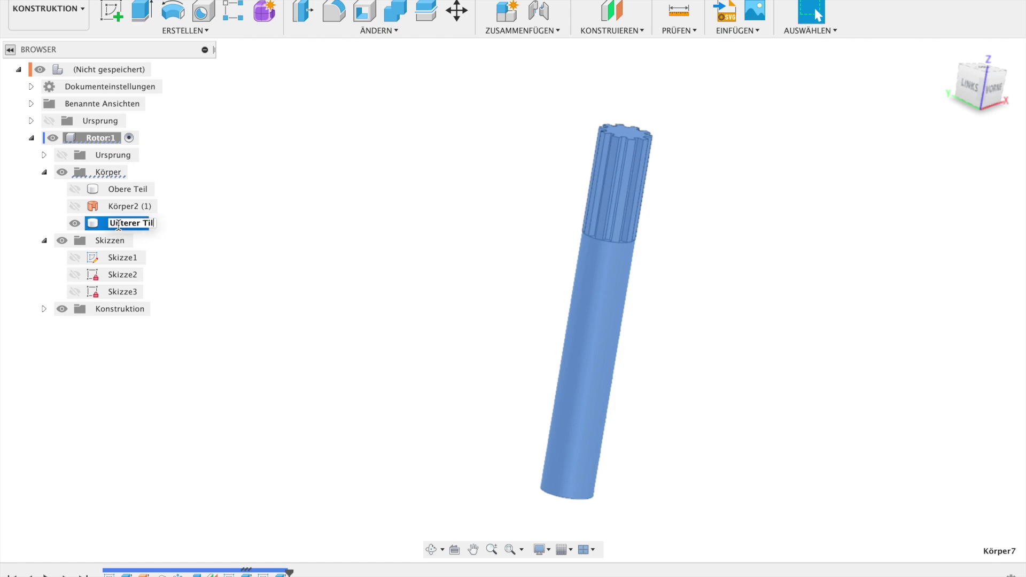
text(e)
key(Return)
Step: Make the Obere Teil rotor visible again
click(393, 197)
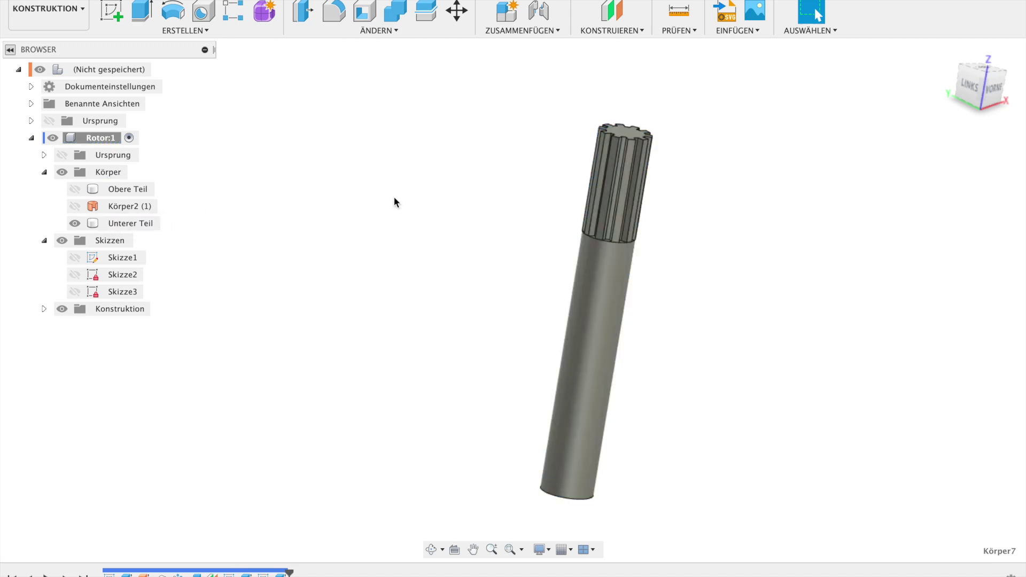
click(75, 189)
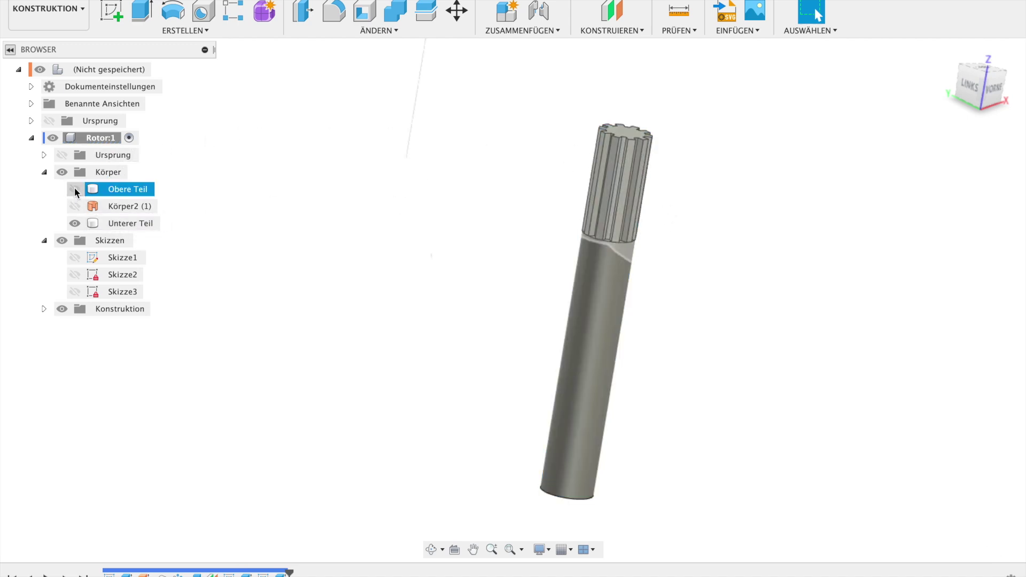
click(586, 378)
shift+scroll(586, 377, down, 10)
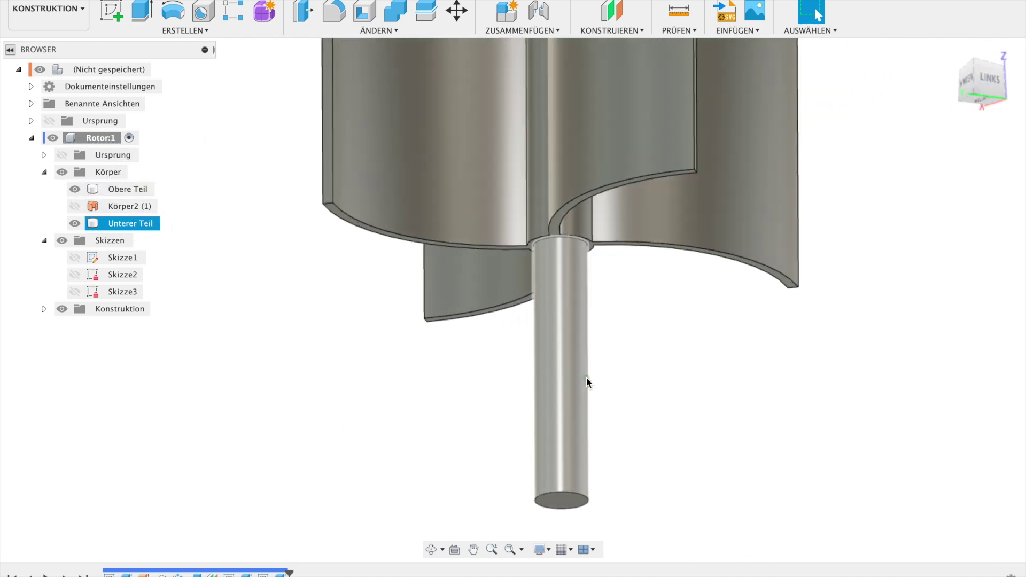
shift+scroll(585, 377, up, 10)
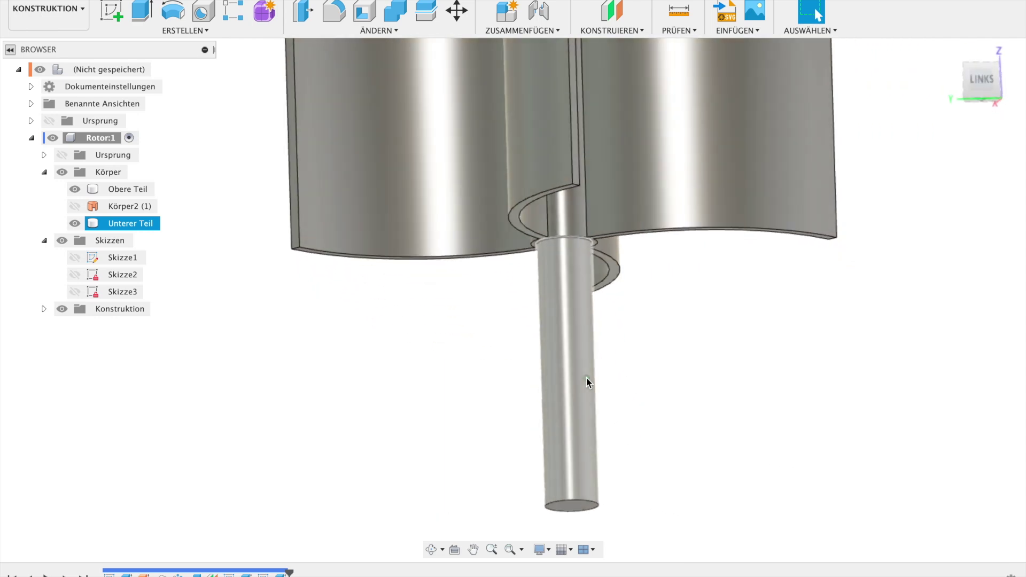
Step: Combine-cut Unterer Teil from the Obere Teil target, keeping the tool body
click(463, 88)
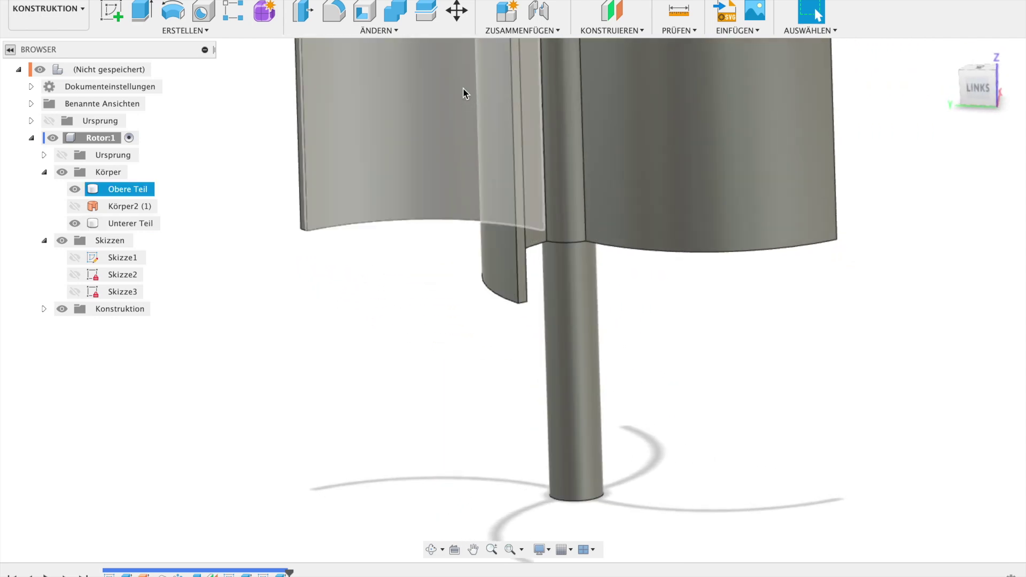
click(395, 10)
click(672, 159)
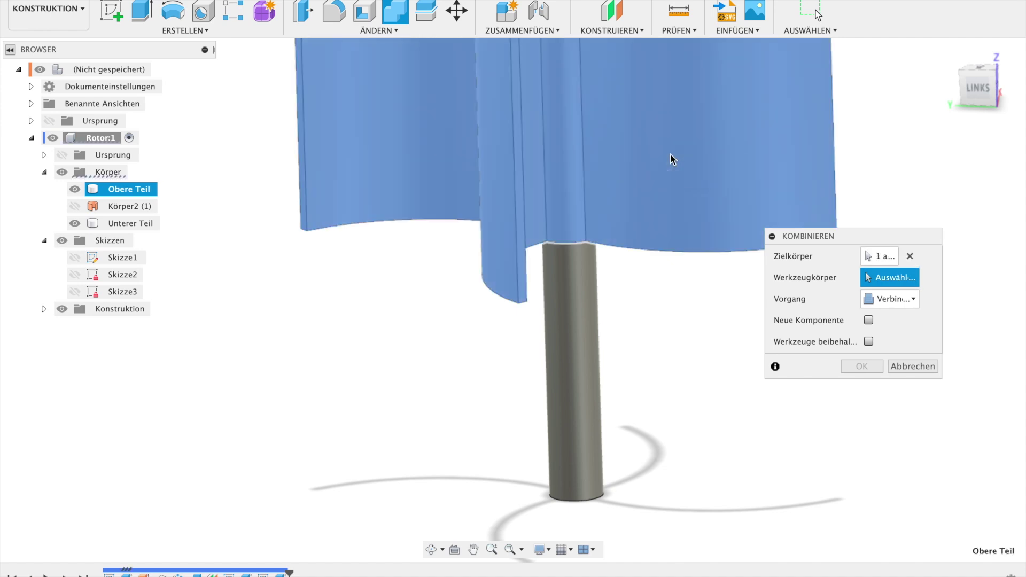
click(579, 313)
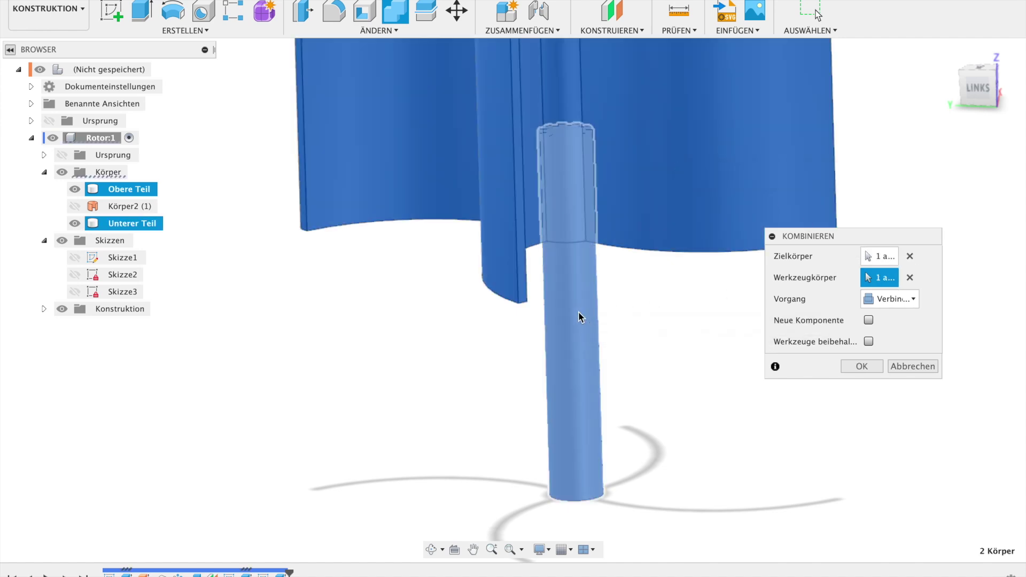
click(900, 305)
click(893, 330)
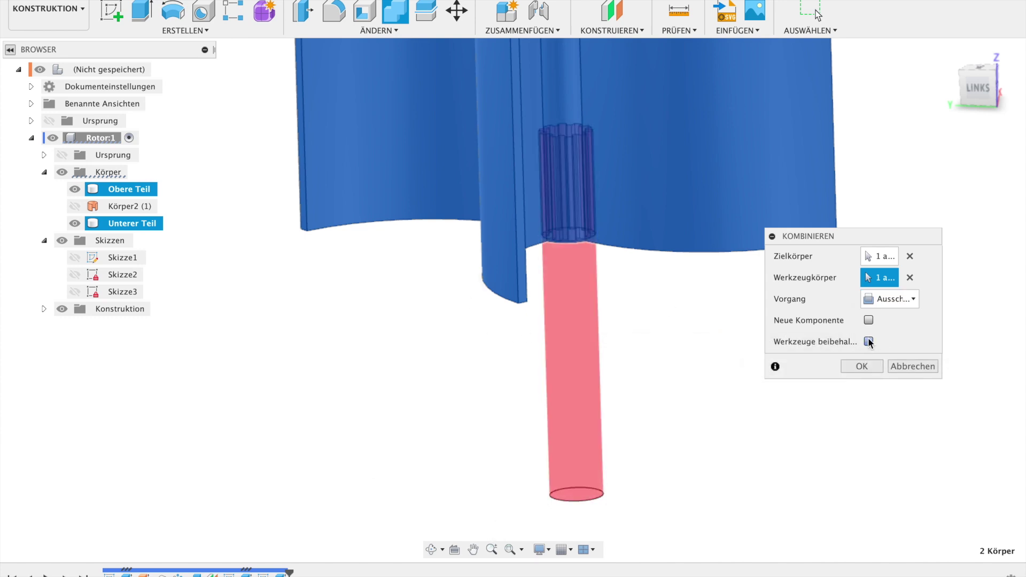
click(866, 367)
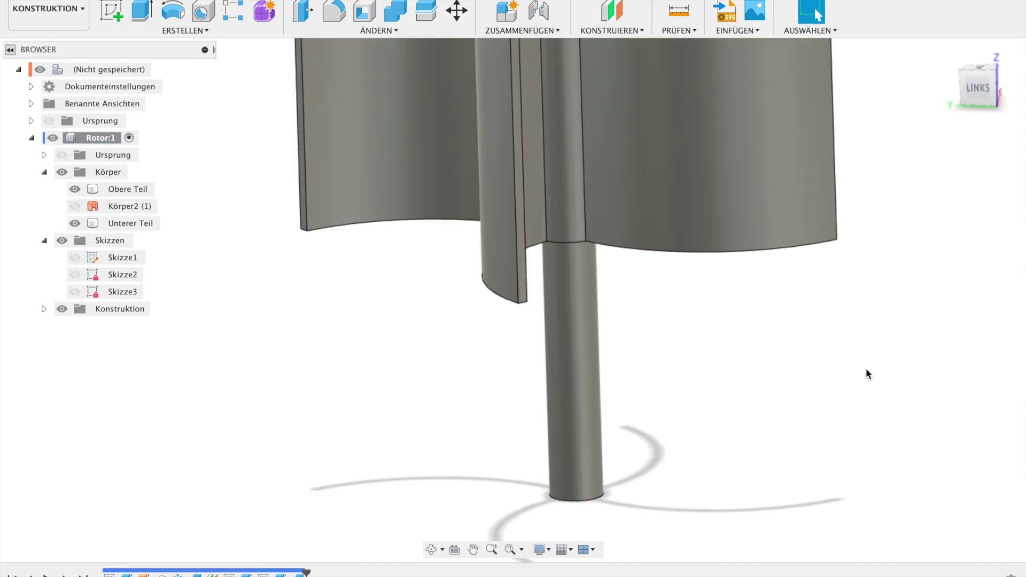
Step: Hide the Unterer Teil shaft and zoom in to inspect the spline socket
click(75, 223)
shift+scroll(384, 364, down, 5)
scroll(383, 364, up, 5)
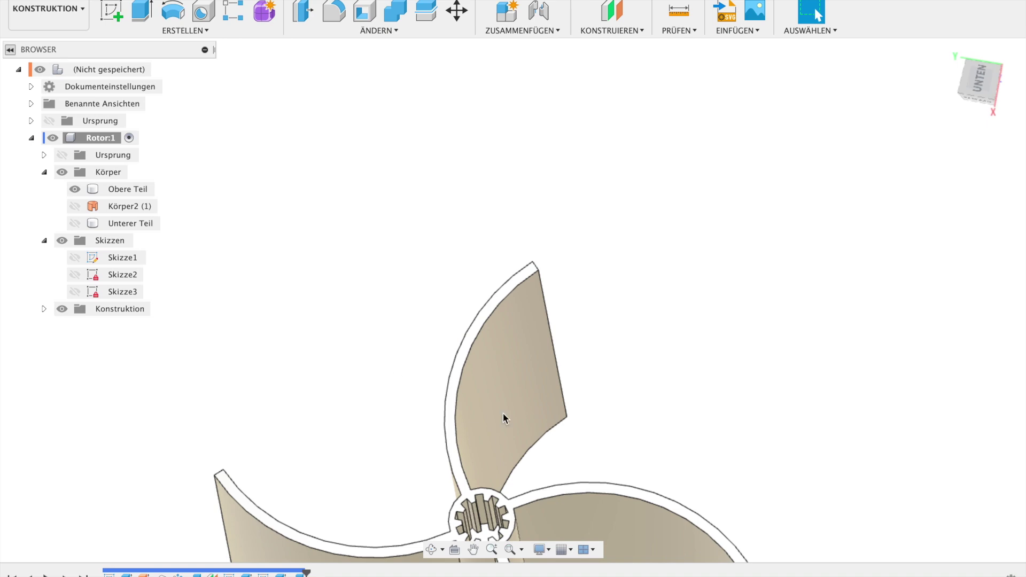
scroll(540, 505, down, 3)
scroll(540, 505, down, 5)
scroll(540, 504, up, 5)
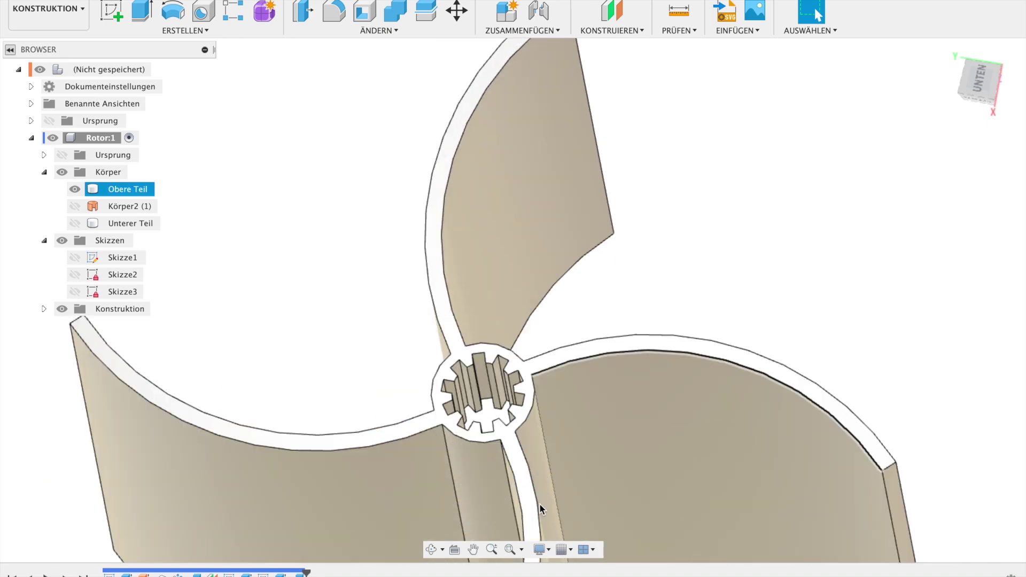
scroll(539, 504, down, 2)
scroll(540, 504, up, 5)
scroll(540, 504, down, 5)
scroll(540, 504, up, 5)
scroll(540, 481, down, 1)
scroll(528, 329, down, 3)
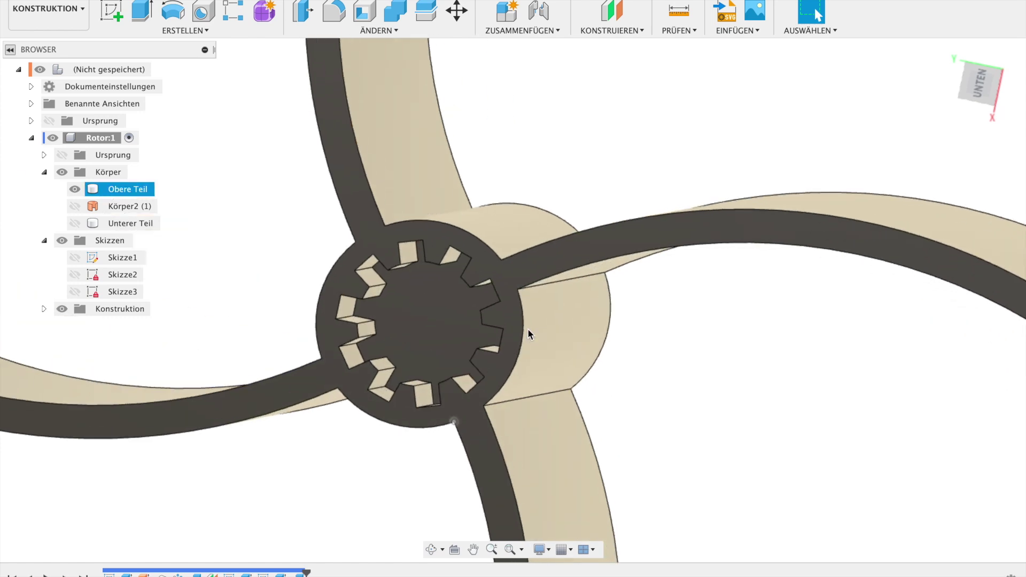
scroll(528, 330, down, 1)
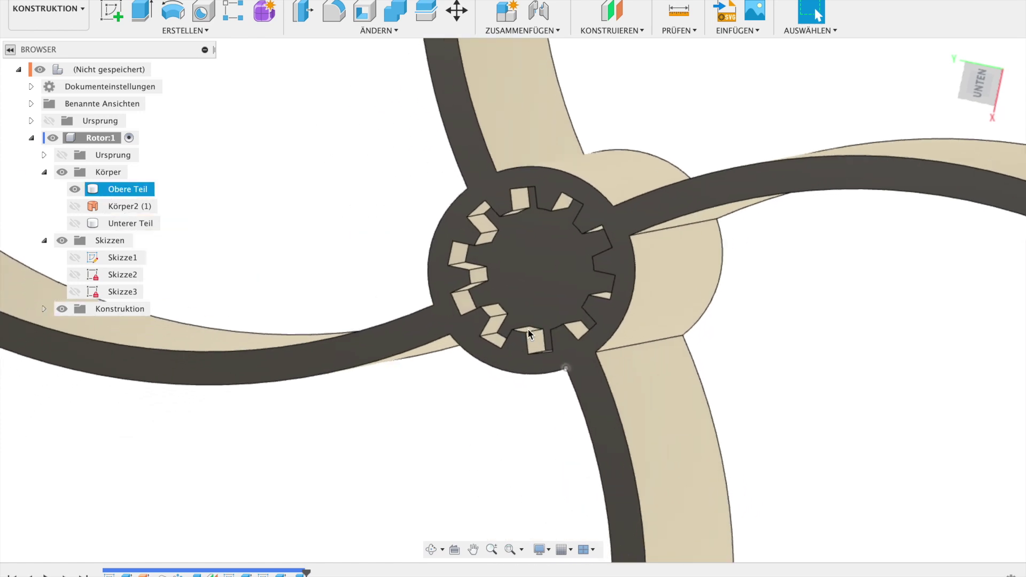
click(414, 99)
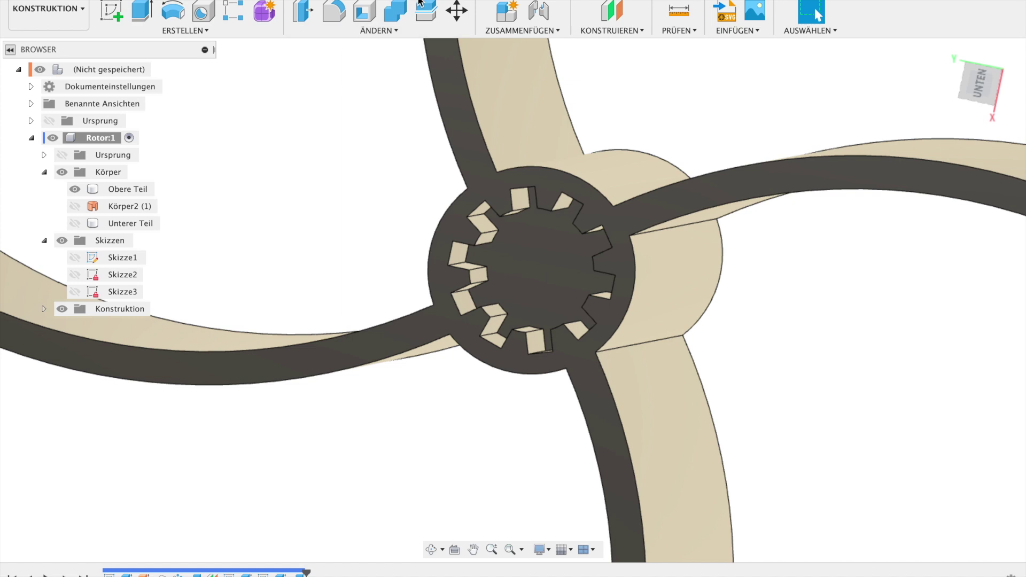
Step: Select the spline pocket faces for Fläche versetzen, cancel it, and undo before the Combine cut
click(303, 11)
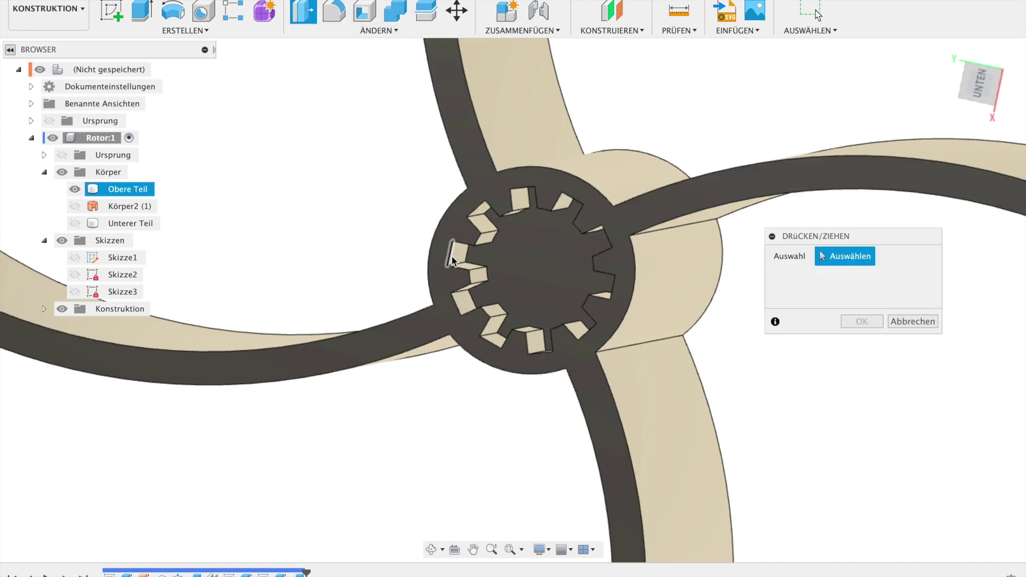
click(461, 253)
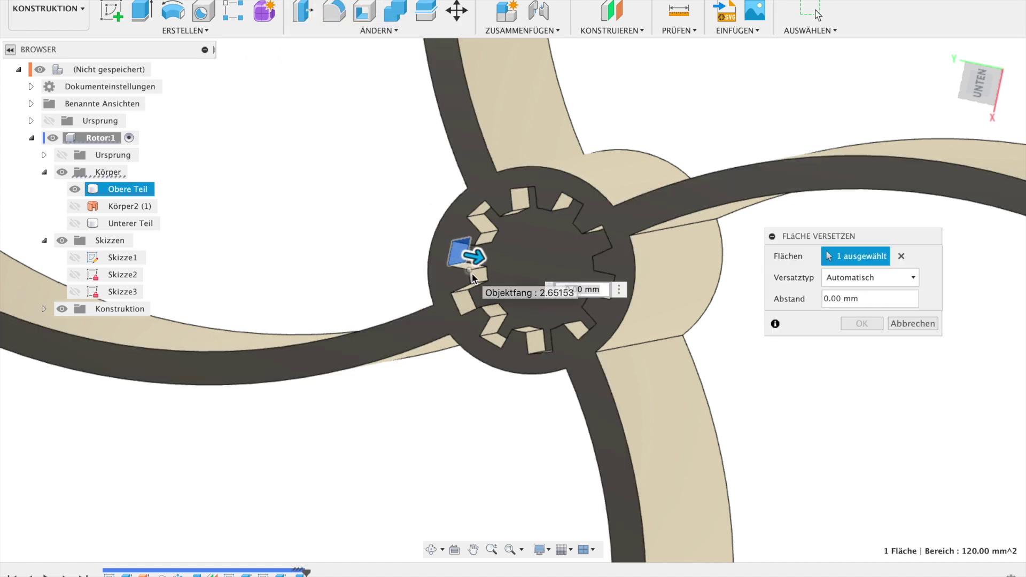
scroll(480, 275, down, 2)
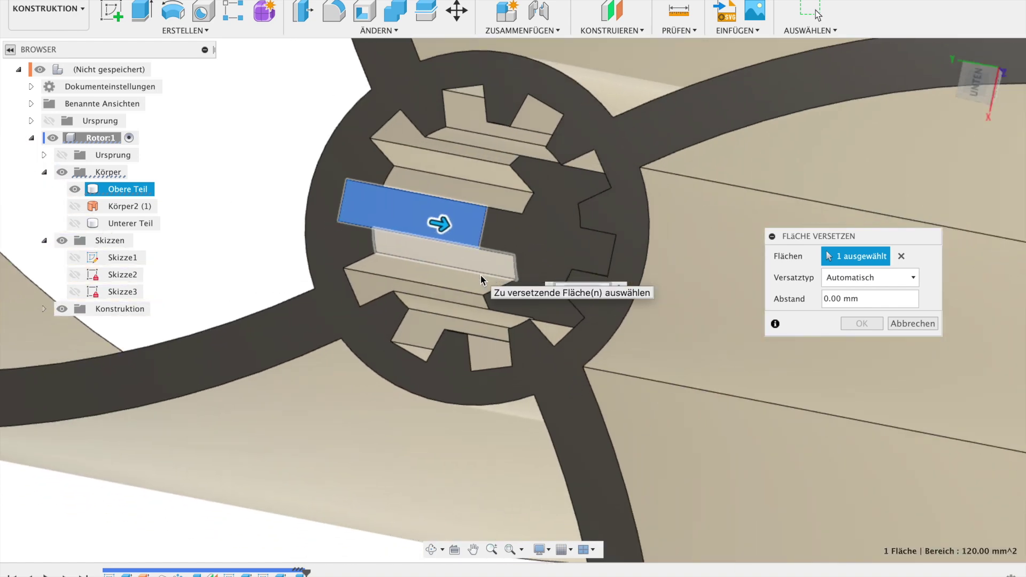
click(455, 267)
click(455, 264)
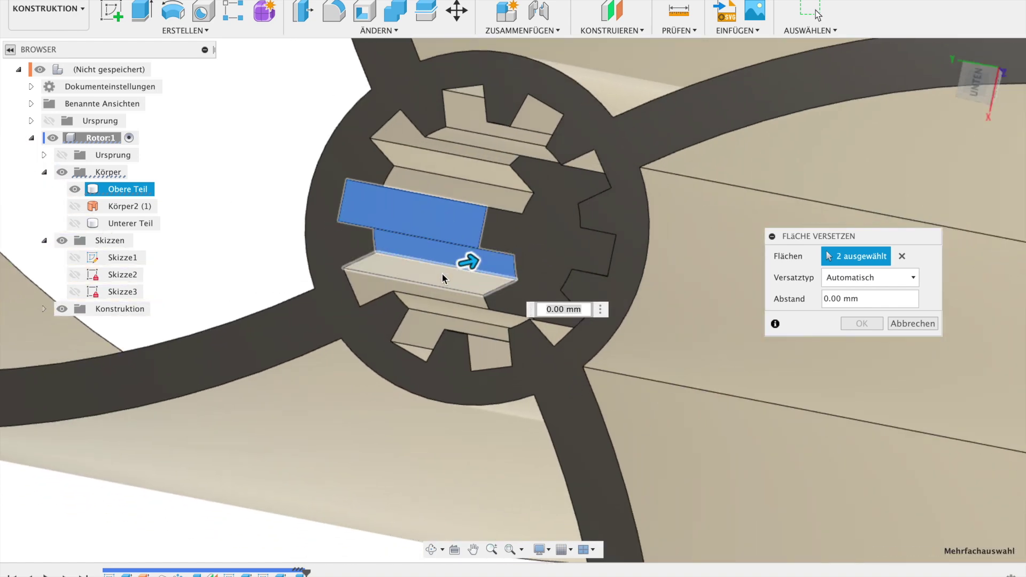
click(419, 295)
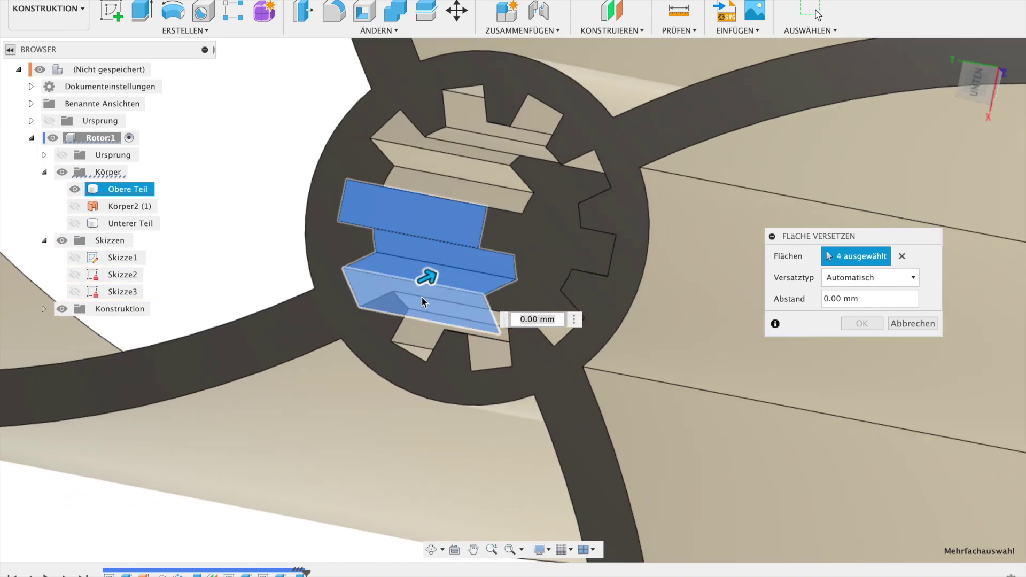
click(419, 325)
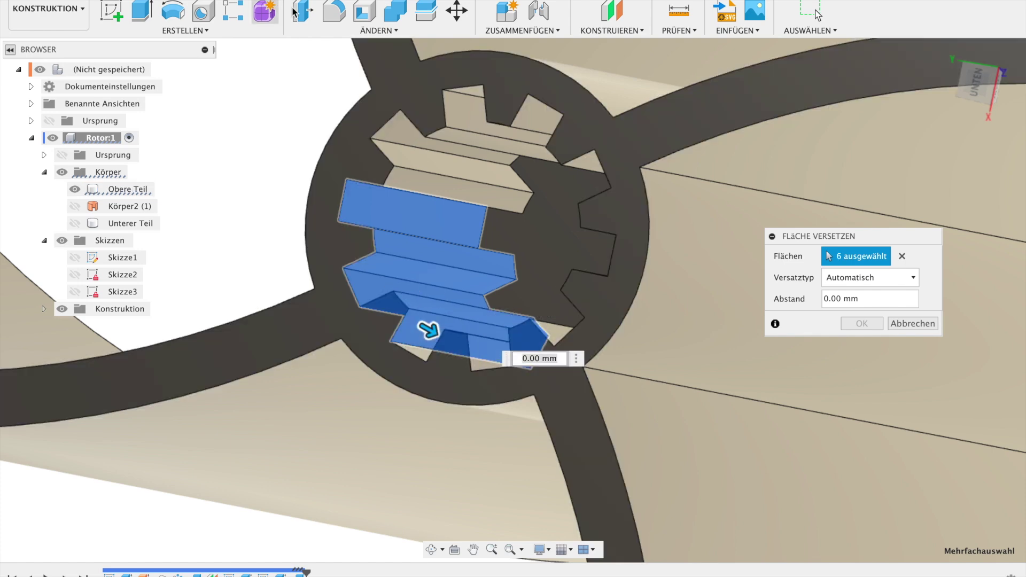
click(402, 137)
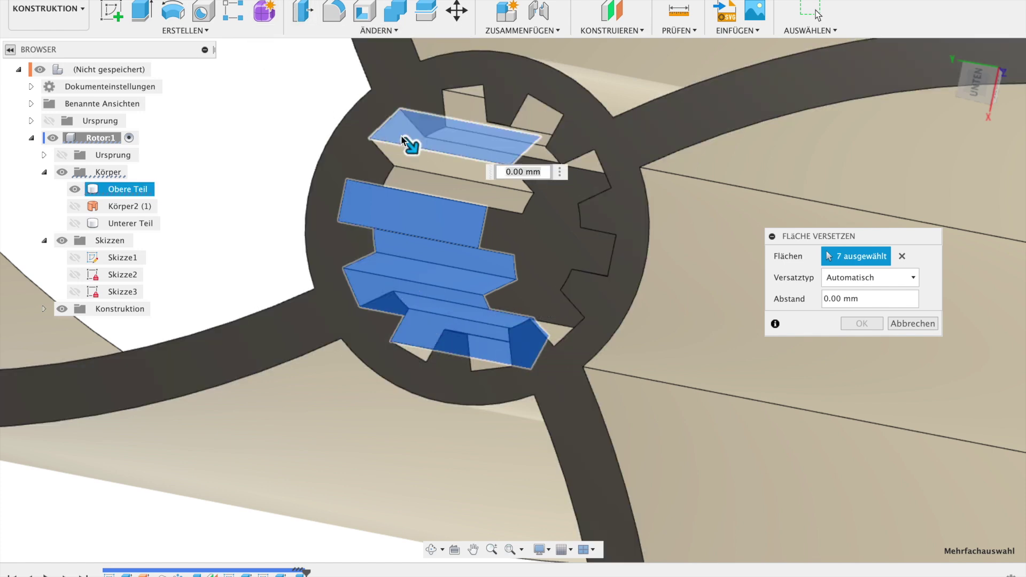
click(408, 164)
click(410, 182)
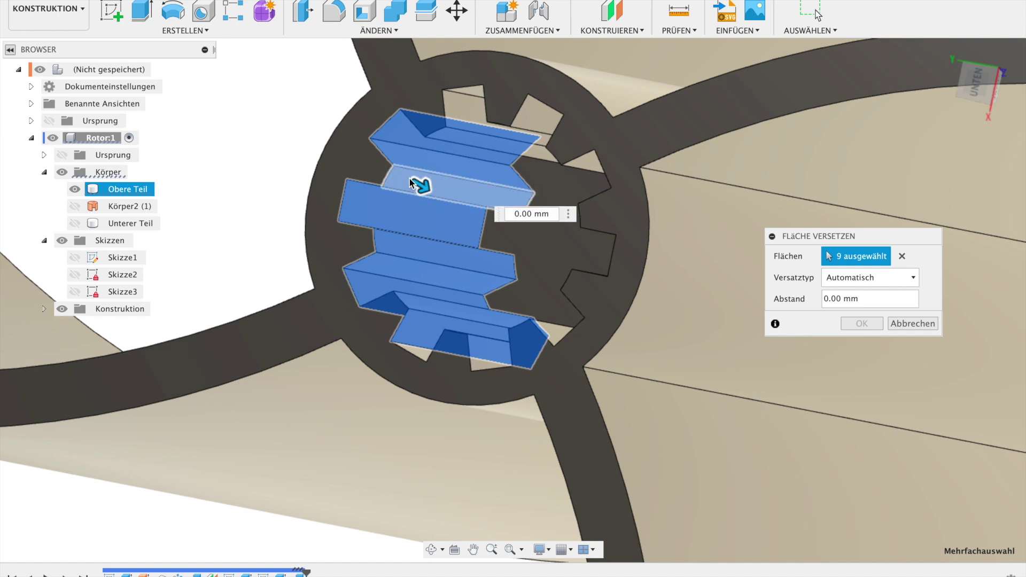
click(913, 323)
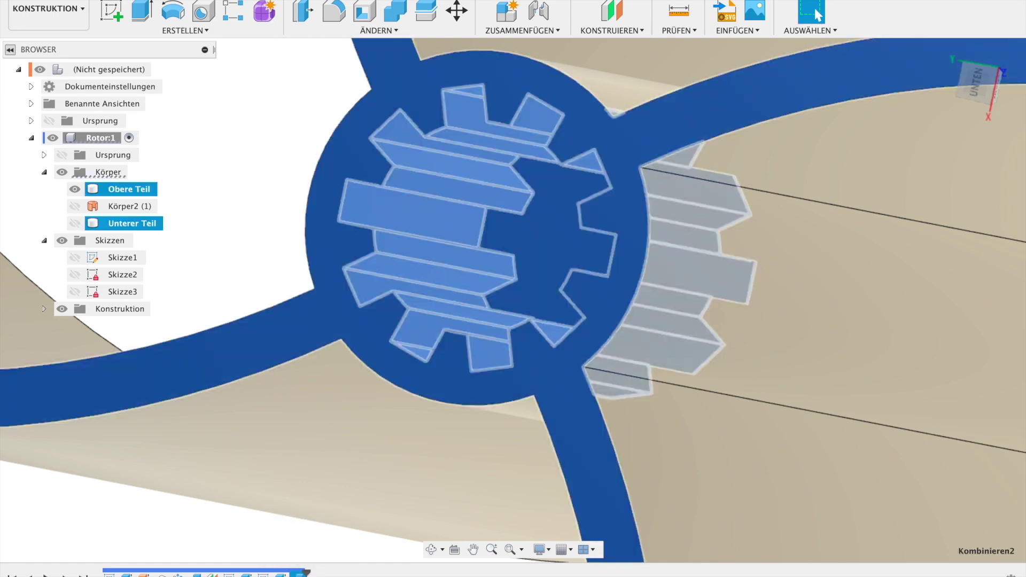
key(ctrl+z)
Step: Start a new sketch on the hub face, showing Unterer Teil and hiding Obere Teil
click(111, 10)
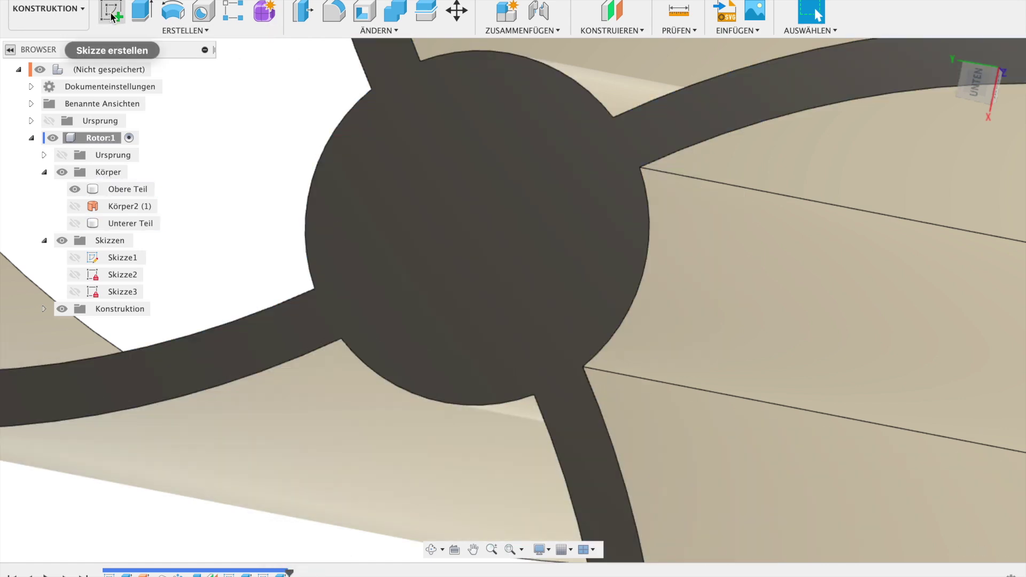
click(500, 222)
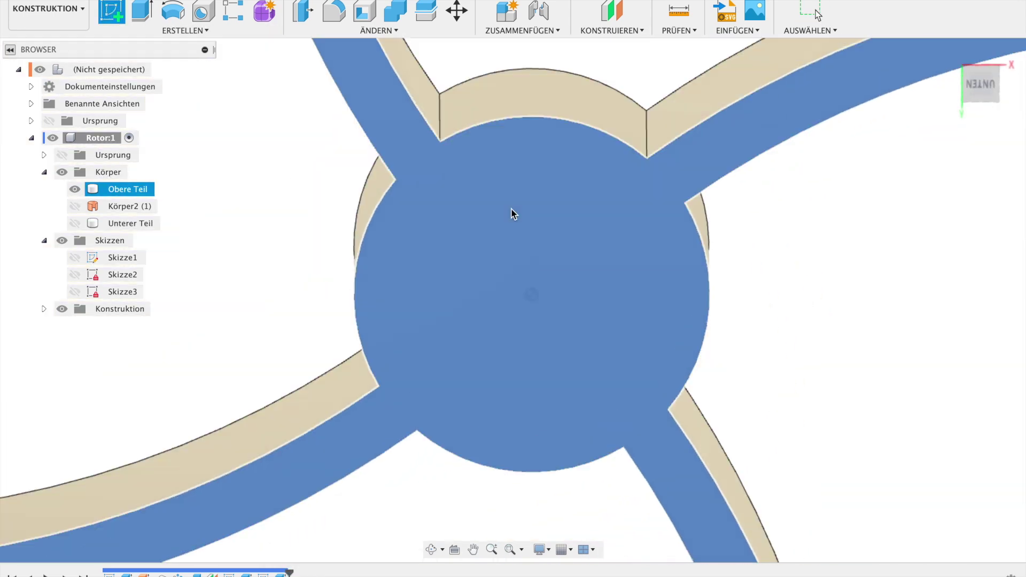
click(513, 213)
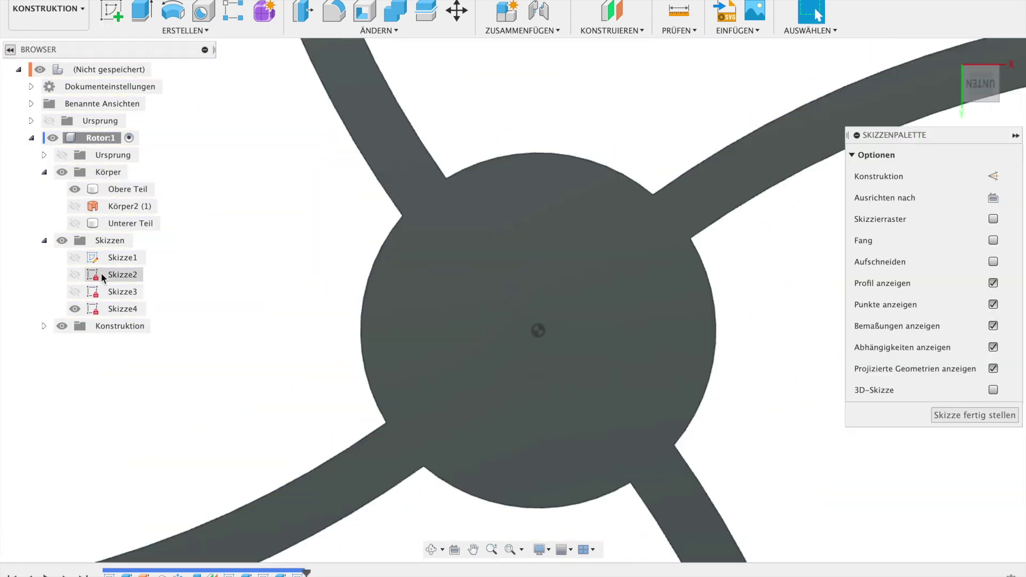
click(76, 222)
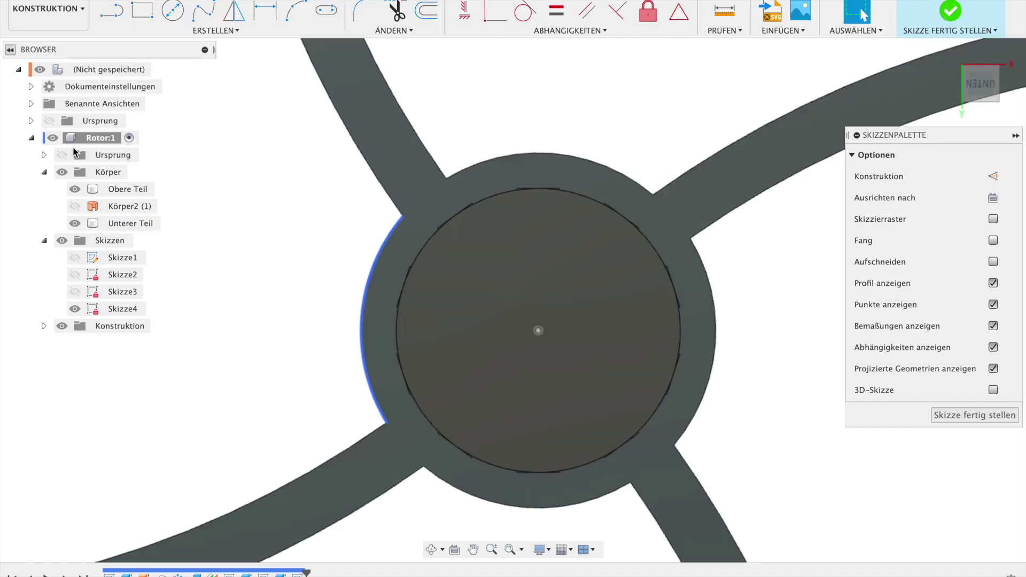
click(75, 189)
shift+scroll(531, 106, down, 5)
Step: Project the lower shaft body into the sketch
key(p)
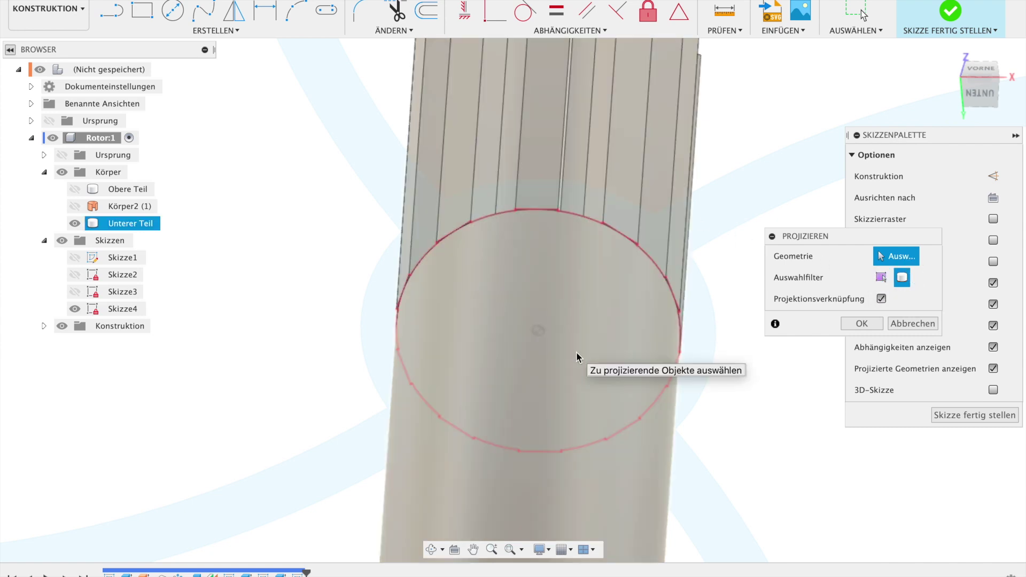
click(576, 351)
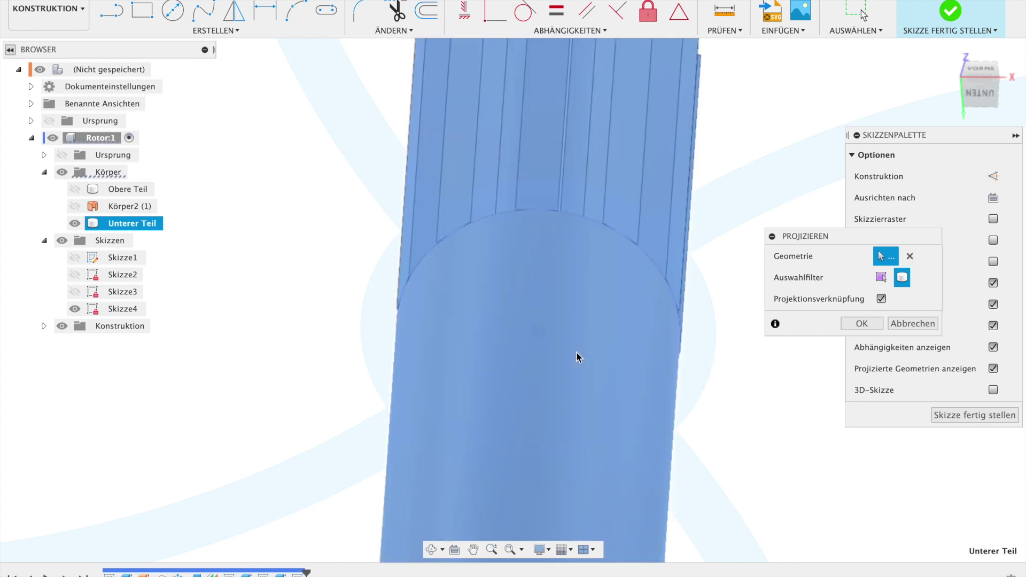
click(857, 324)
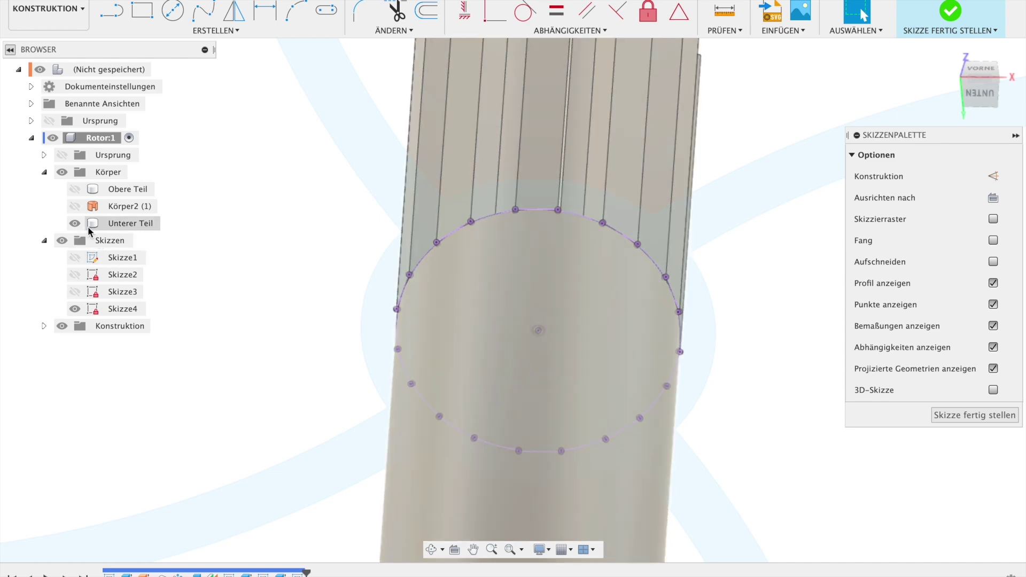
click(88, 226)
shift+middle_drag(520, 293, 522, 300)
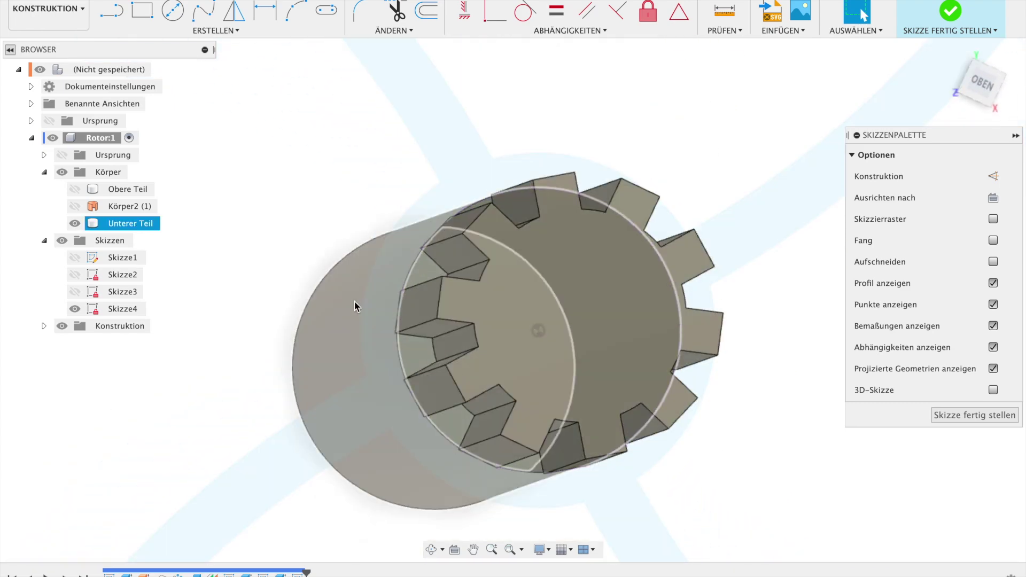
Step: Project the shaft's gear end face, then hide Unterer Teil and view the sketch head-on
key(p)
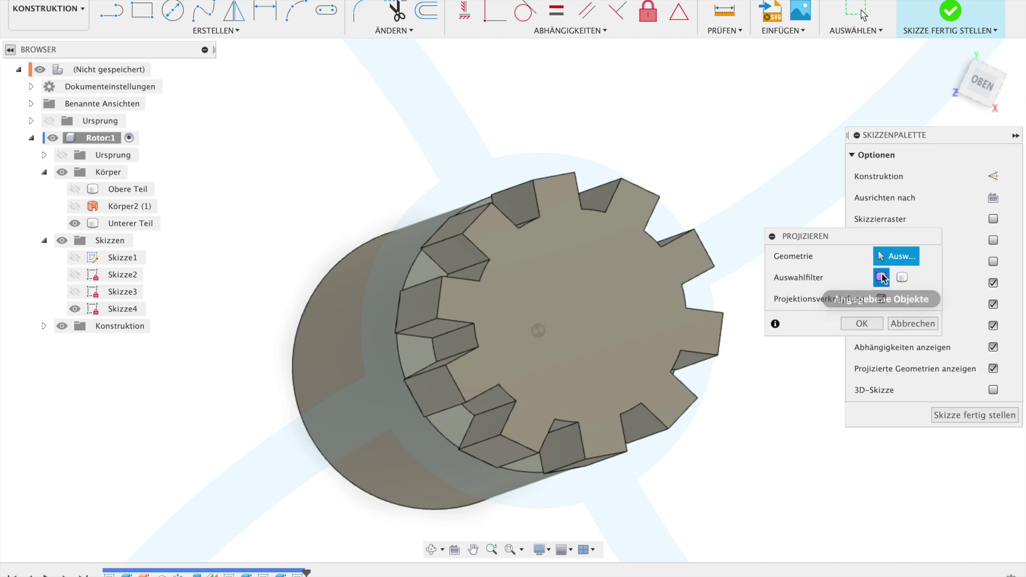
click(603, 302)
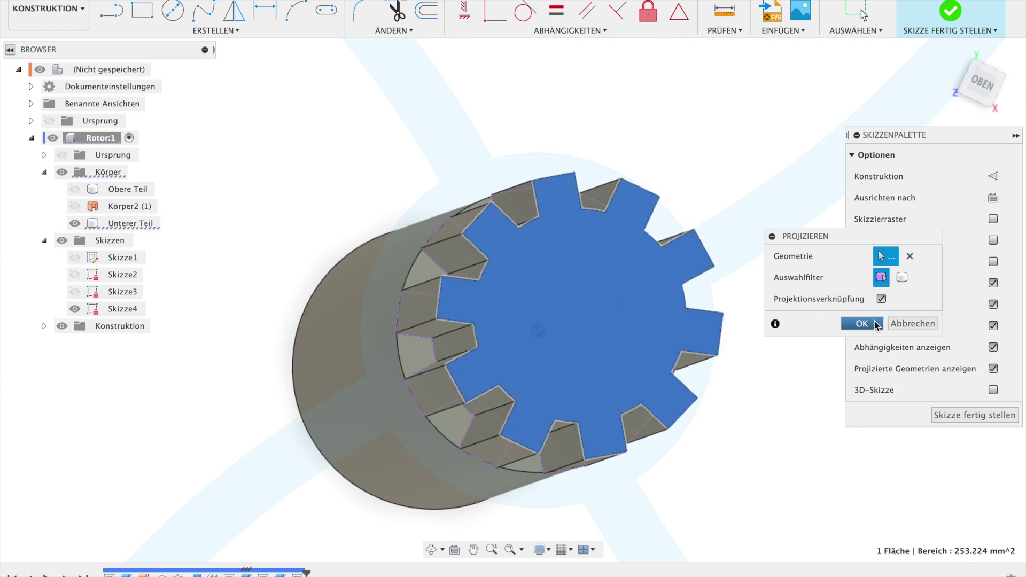
click(876, 324)
click(75, 223)
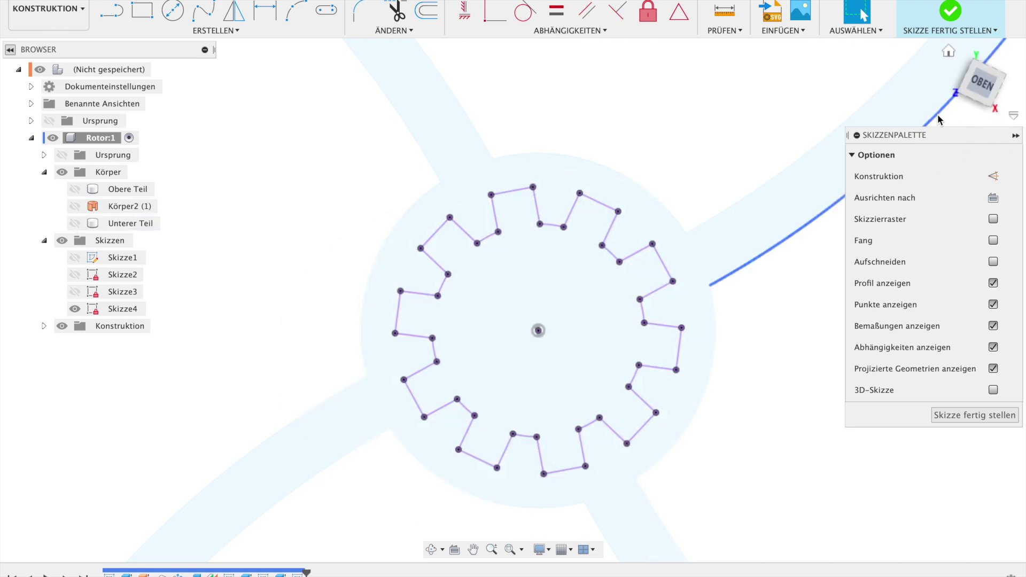
drag(962, 97, 939, 119)
click(939, 120)
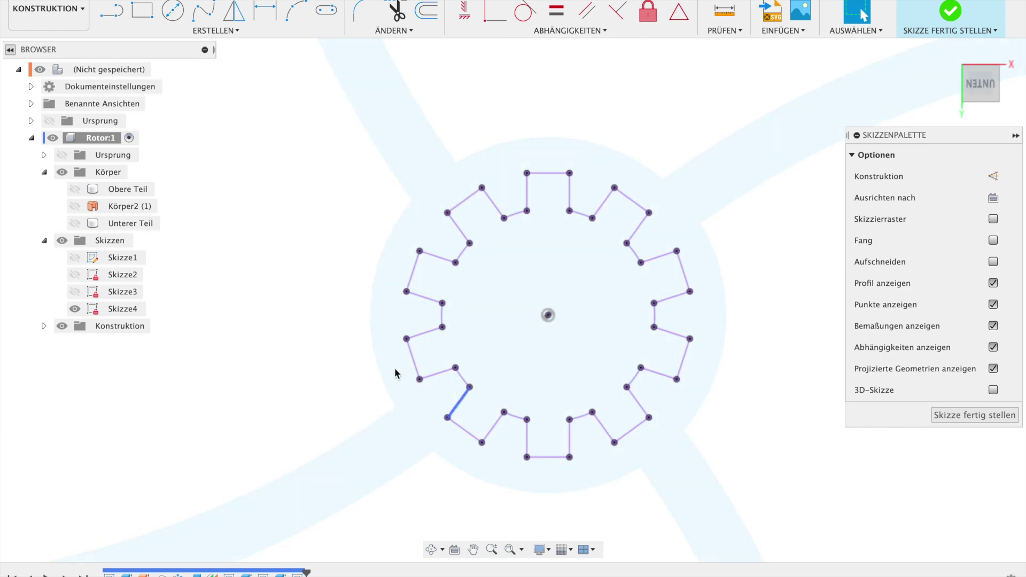
Step: Offset the whole gear outline by -0.5 mm, finish Skizze4, and show Obere Teil again
click(426, 12)
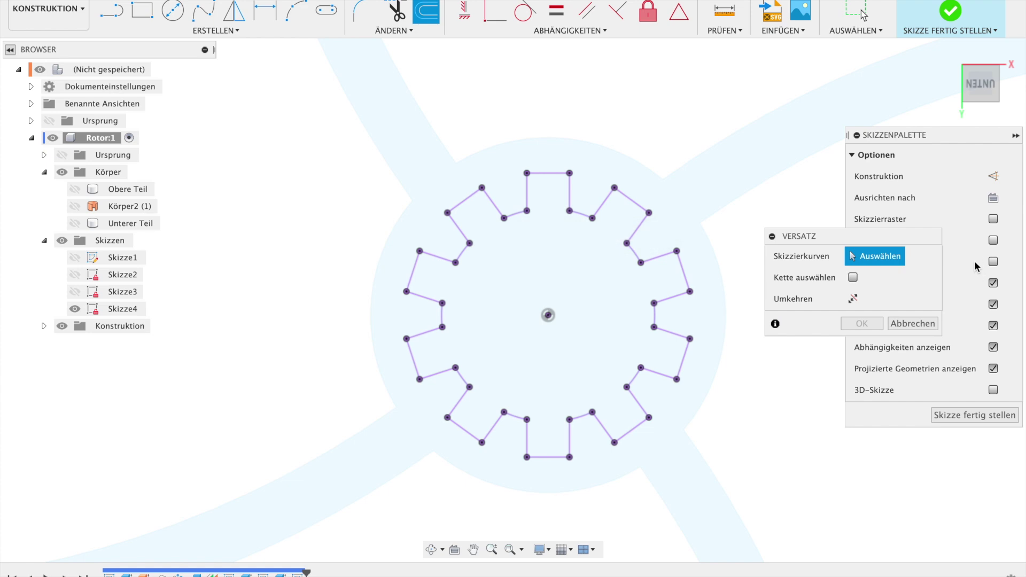
click(853, 278)
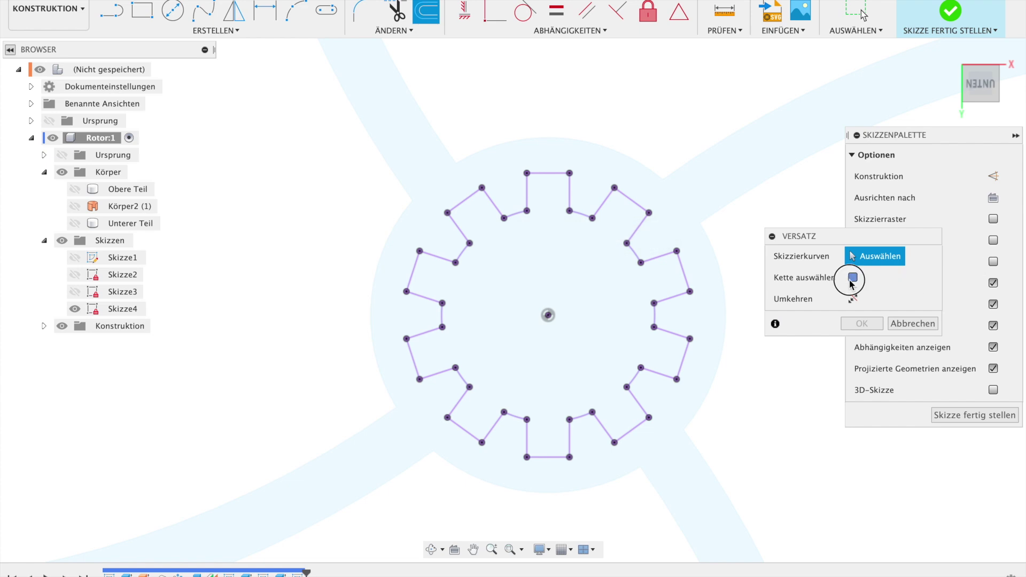
click(636, 203)
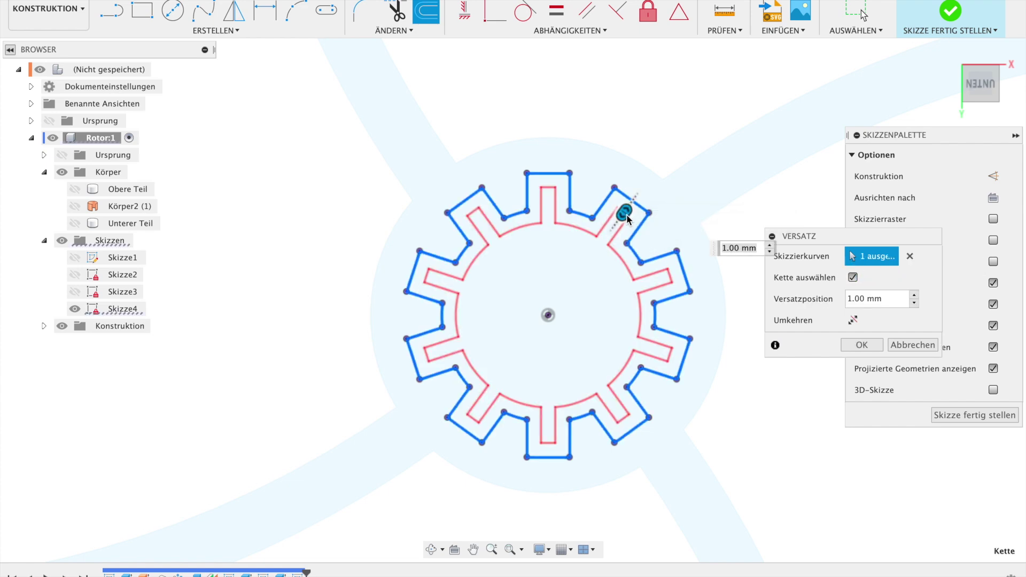
text(-)
key(Return)
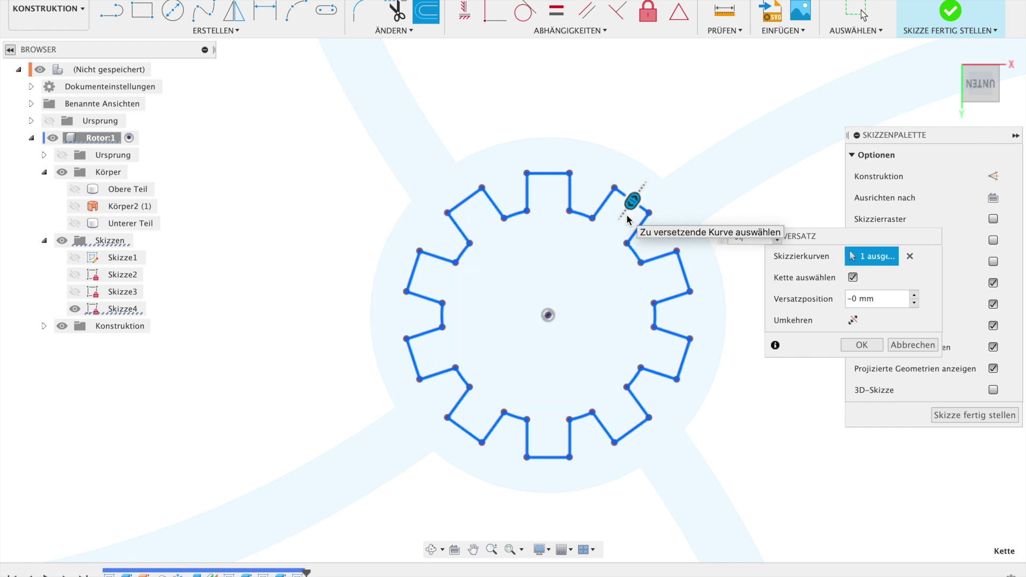
text(.5)
key(Return)
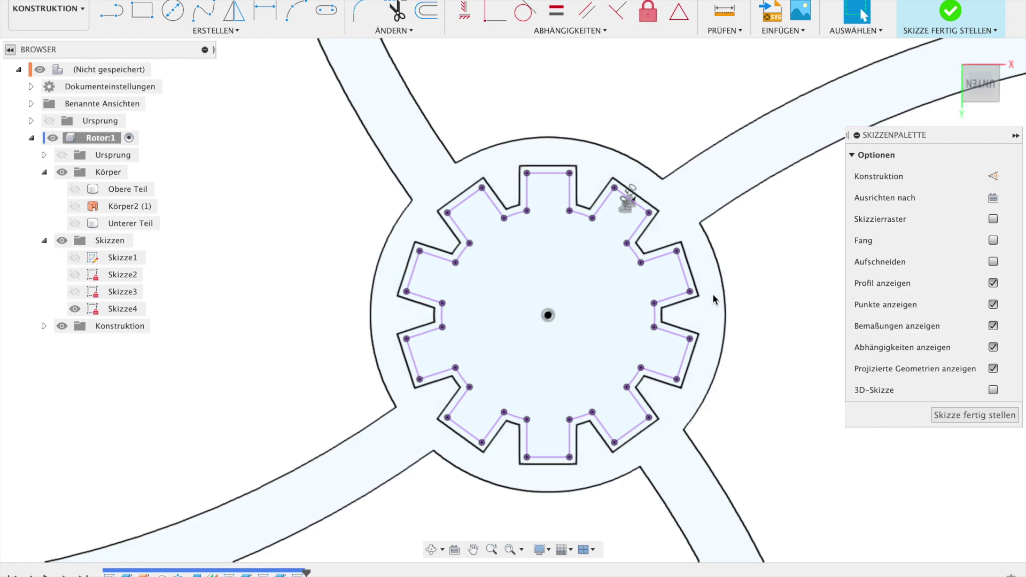
click(971, 410)
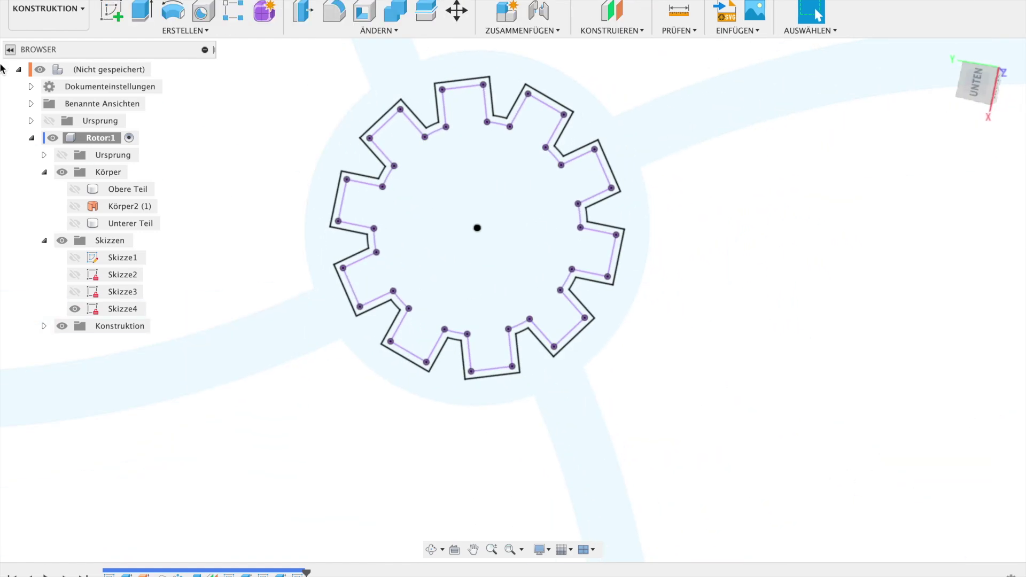
click(75, 189)
Step: Cut both Skizze4 profiles -41 mm into the rotor hub, then inspect the toothed socket
key(e)
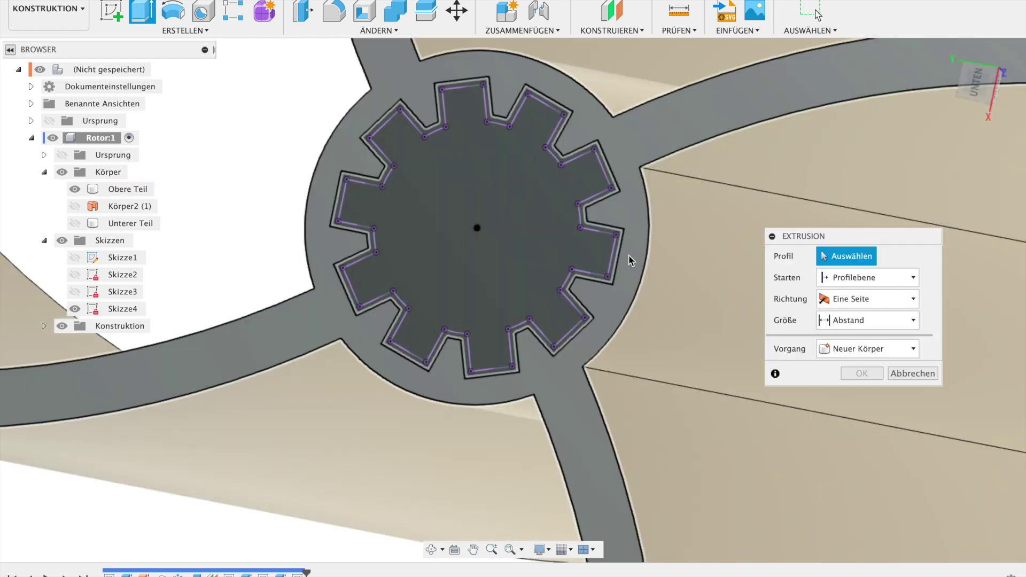
click(614, 254)
click(553, 252)
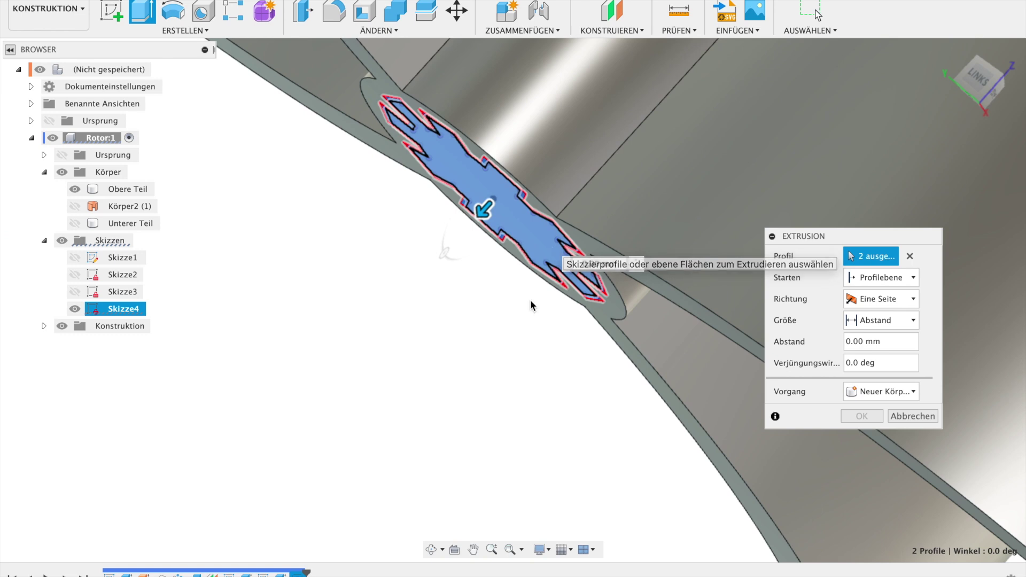
text(-)
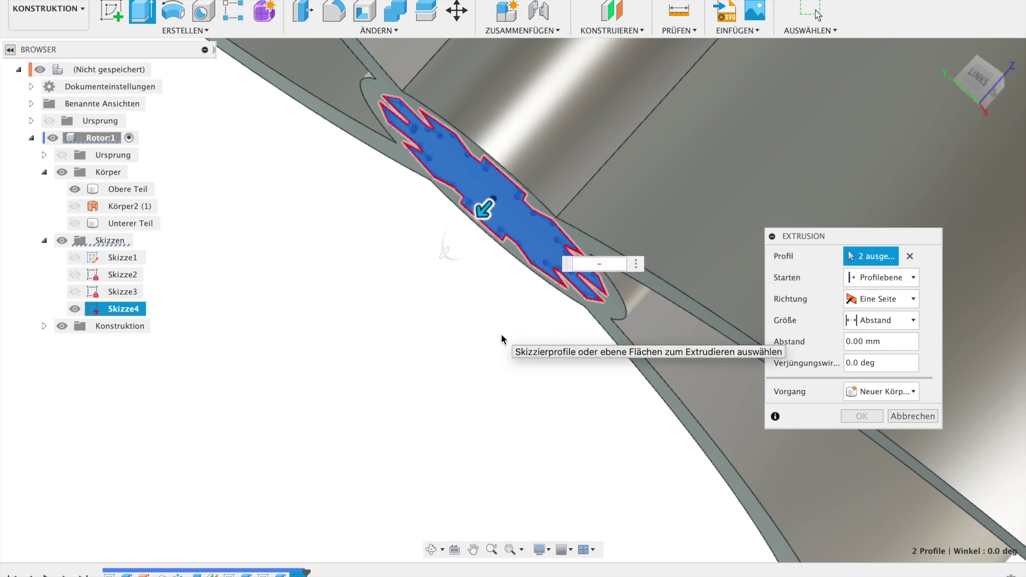
text(41)
key(Return)
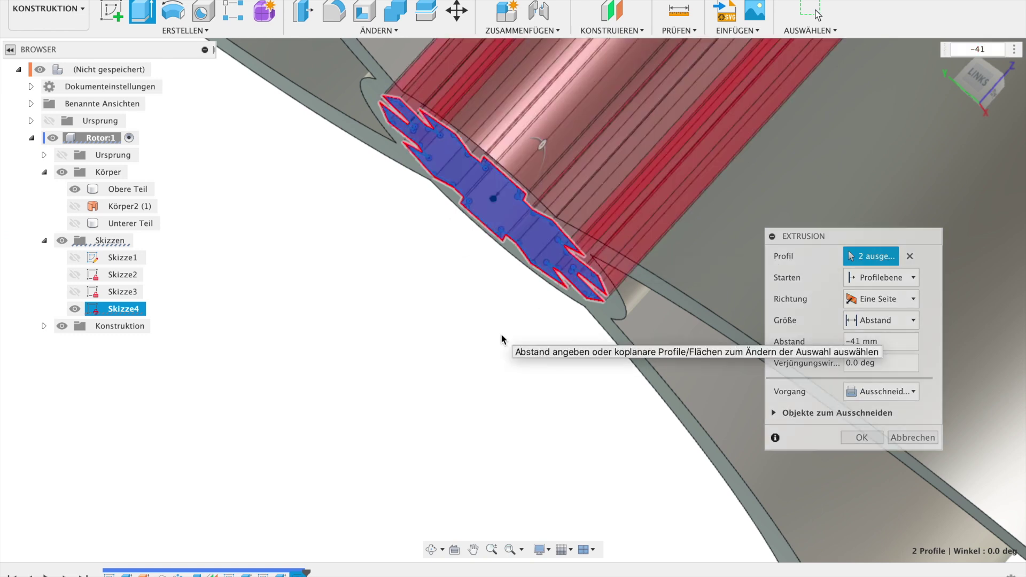
key(Return)
click(463, 201)
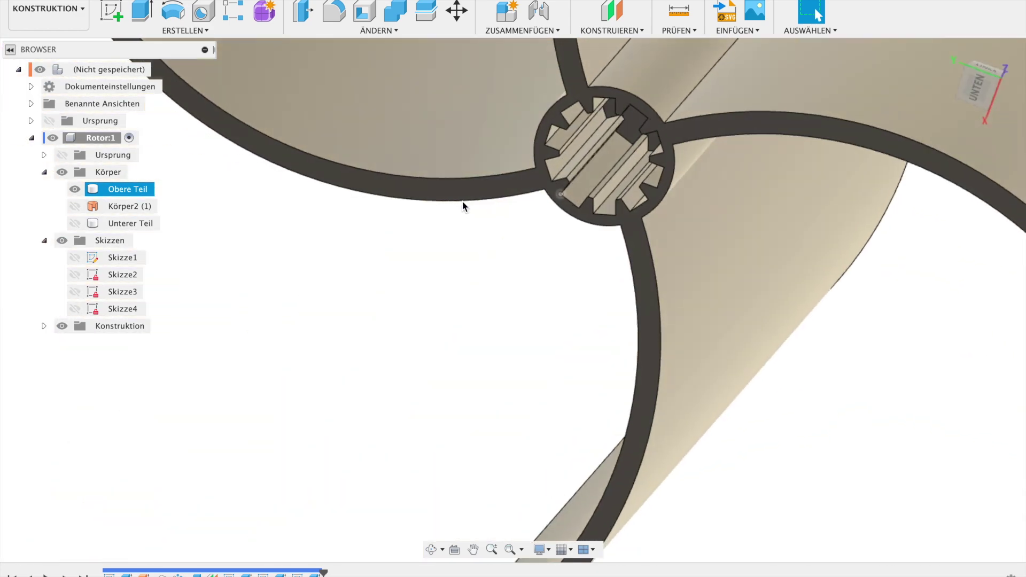
click(457, 237)
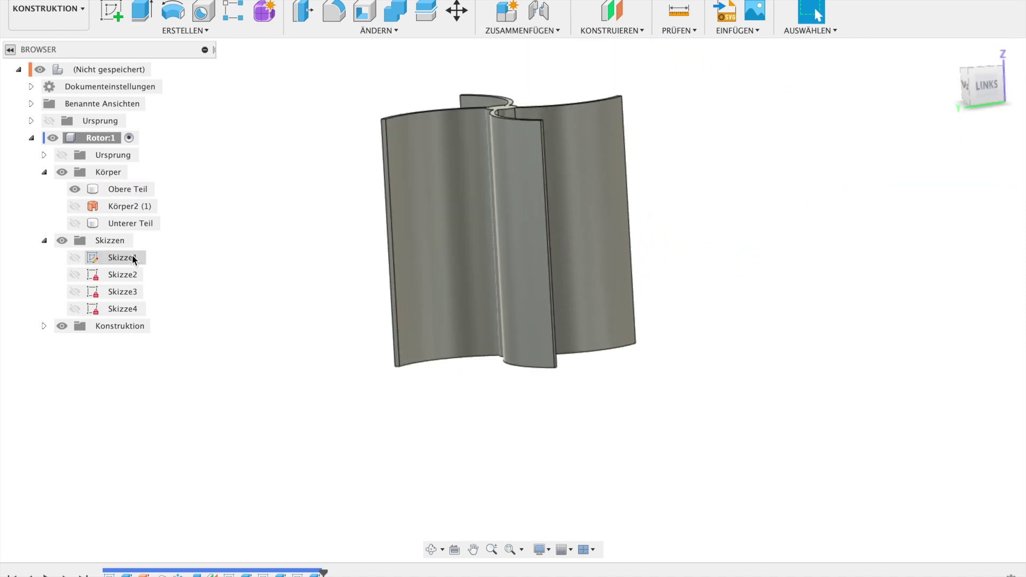
click(75, 223)
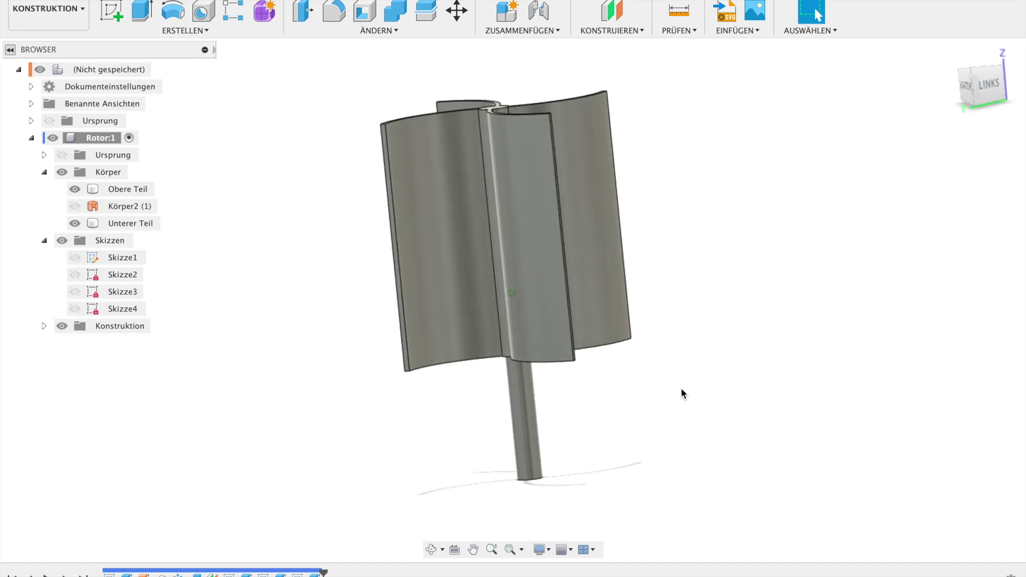
click(480, 433)
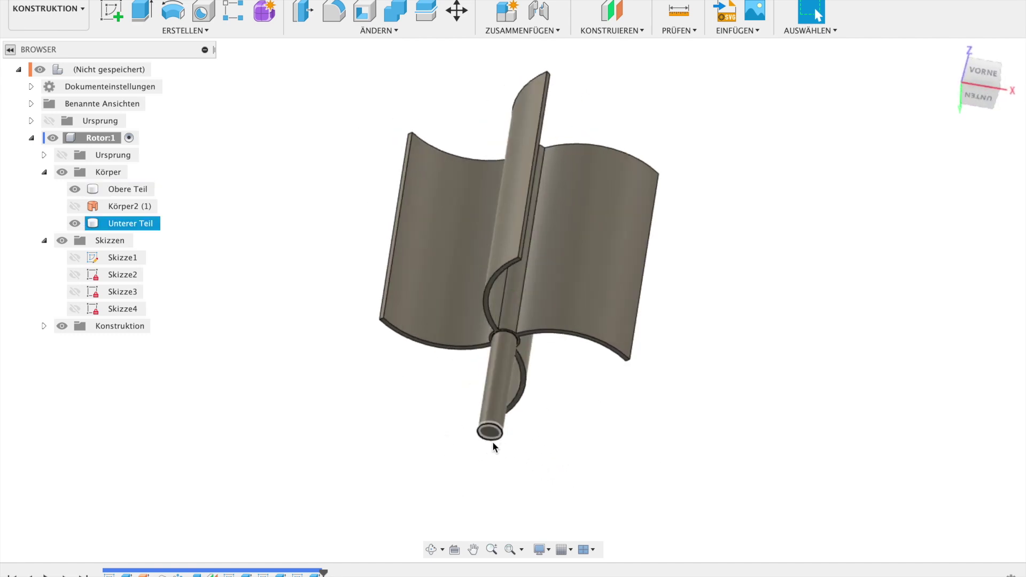
click(463, 447)
click(495, 436)
click(479, 463)
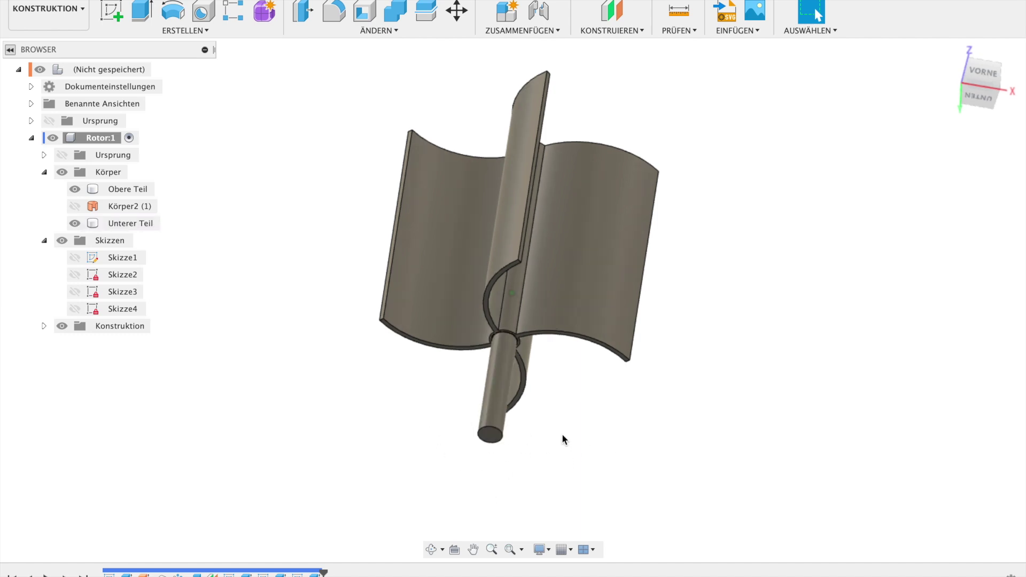
shift+scroll(563, 439, down, 3)
shift+scroll(562, 439, down, 3)
shift+scroll(562, 440, up, 3)
shift+scroll(562, 439, right, 2)
shift+scroll(562, 435, left, 2)
shift+scroll(562, 435, left, 2)
shift+scroll(562, 435, left, 2)
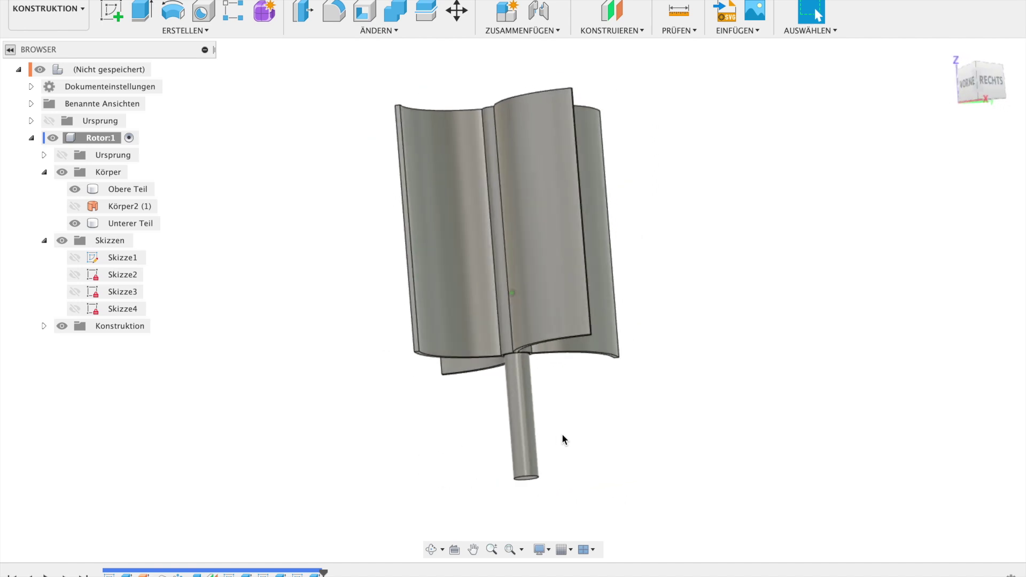
shift+scroll(562, 436, left, 2)
shift+scroll(562, 439, right, 2)
shift+scroll(562, 439, right, 3)
shift+scroll(562, 439, right, 1)
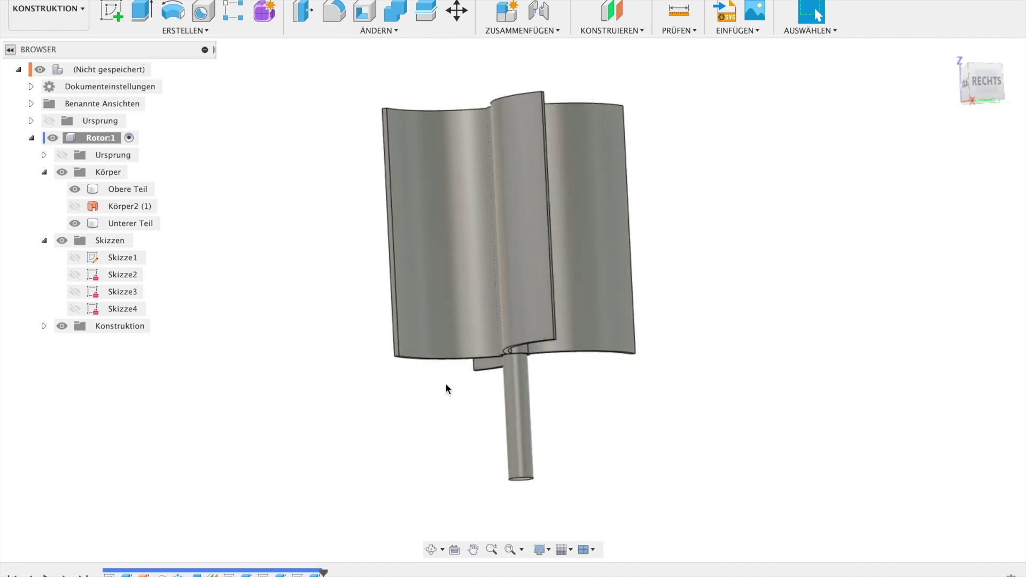
click(32, 138)
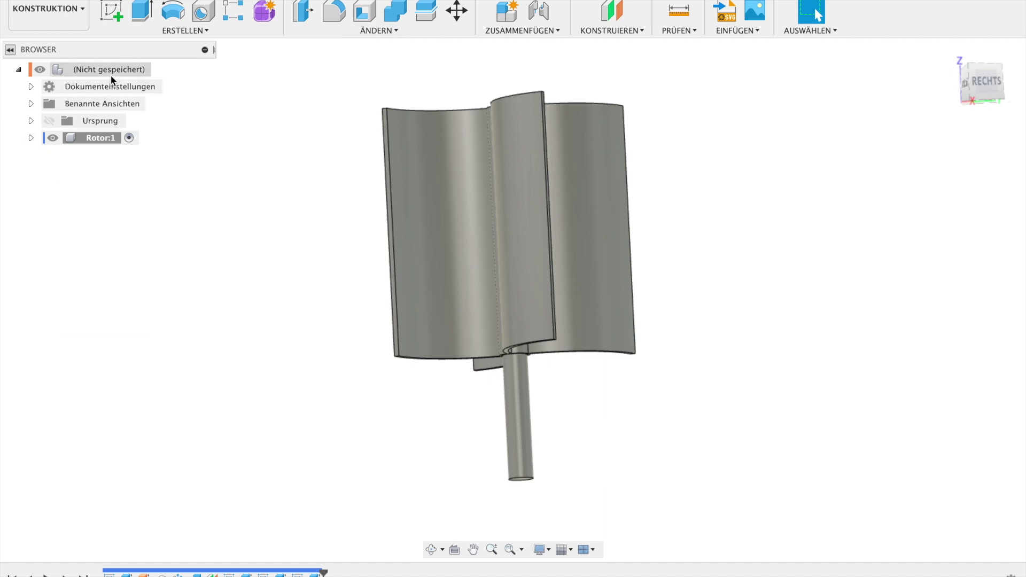
Step: Create a new component named Fuß at the design's root level
click(112, 77)
right_click(112, 77)
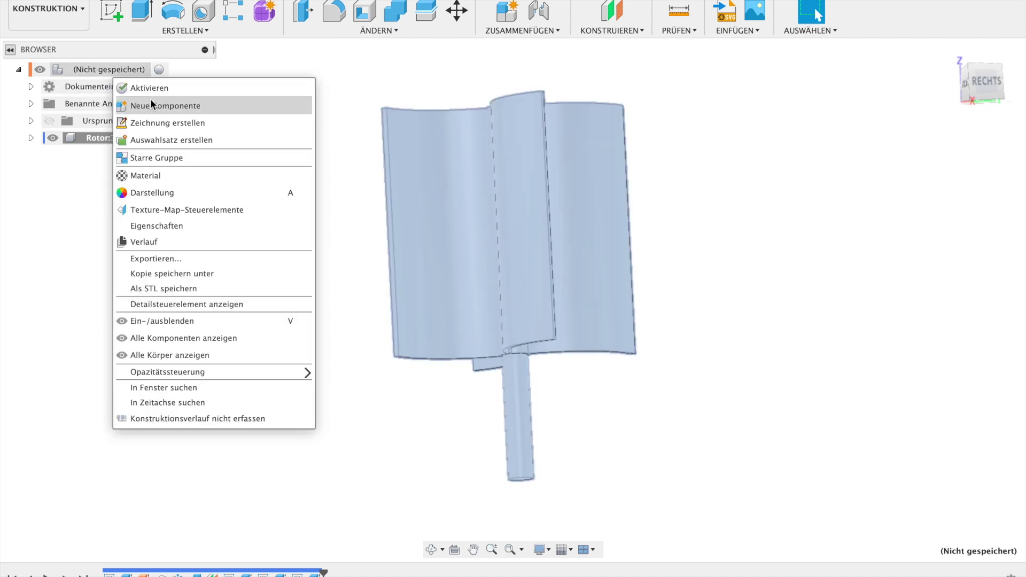
click(151, 104)
double_click(873, 219)
text(Fuß)
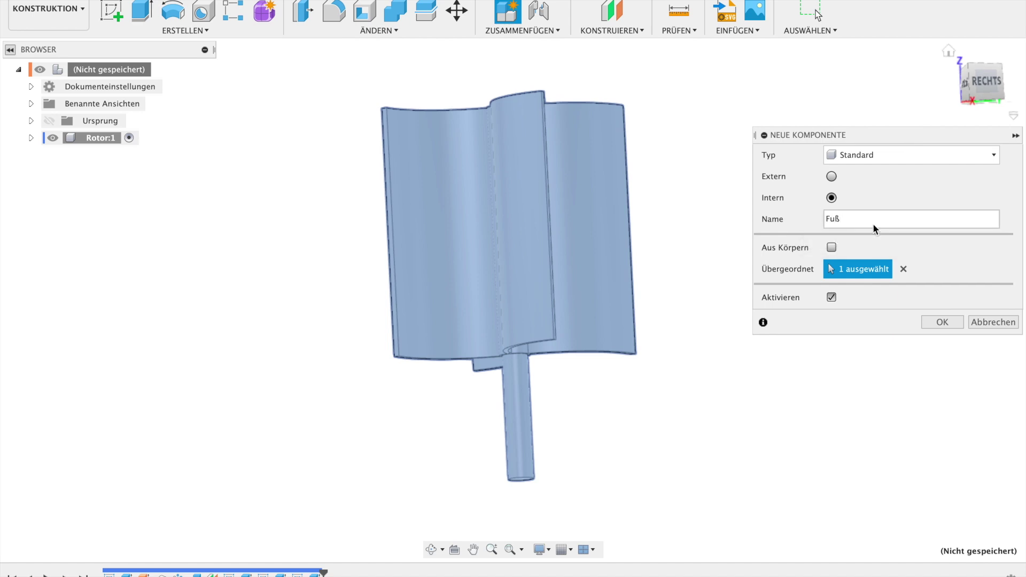
key(Return)
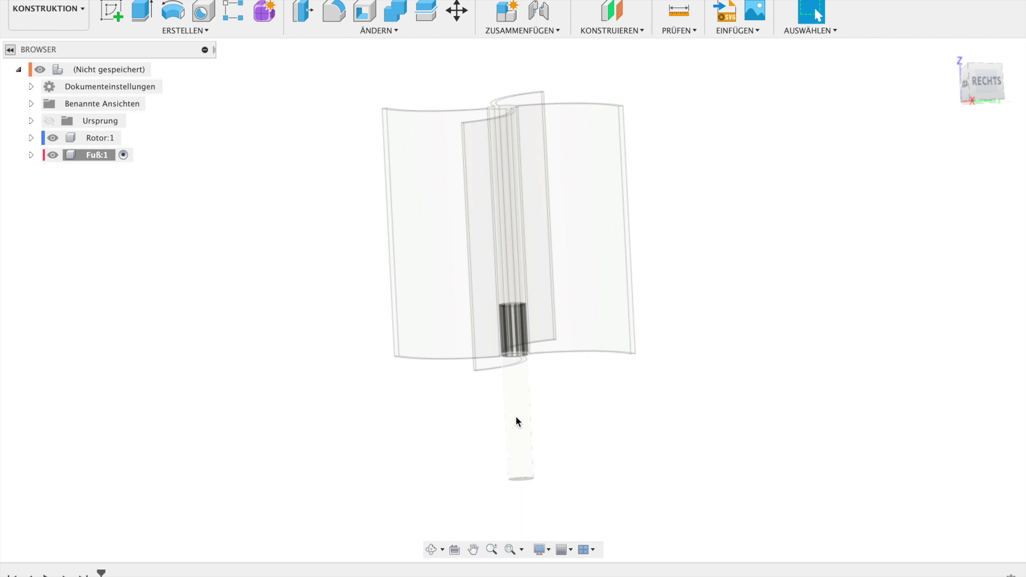
Step: Create a new component named Kugellager inside Fuß:1
click(31, 155)
right_click(100, 156)
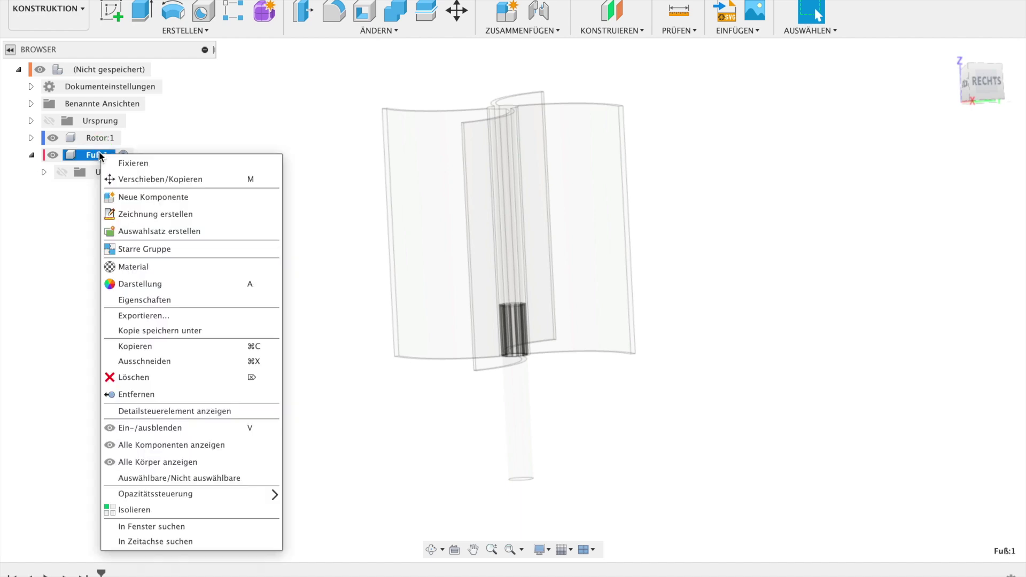
click(155, 196)
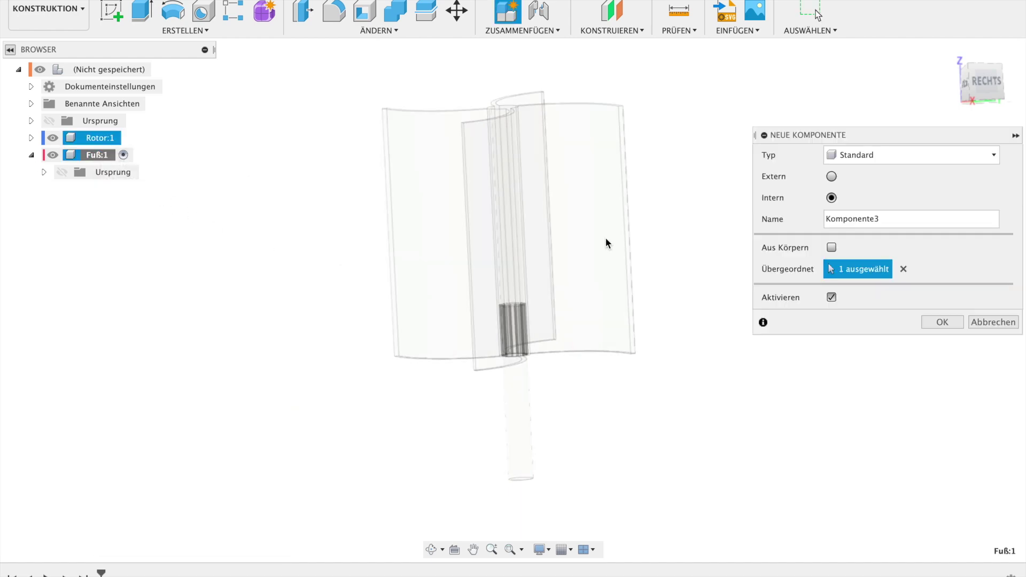
click(828, 218)
key(BackSpace)
text(Kugellager)
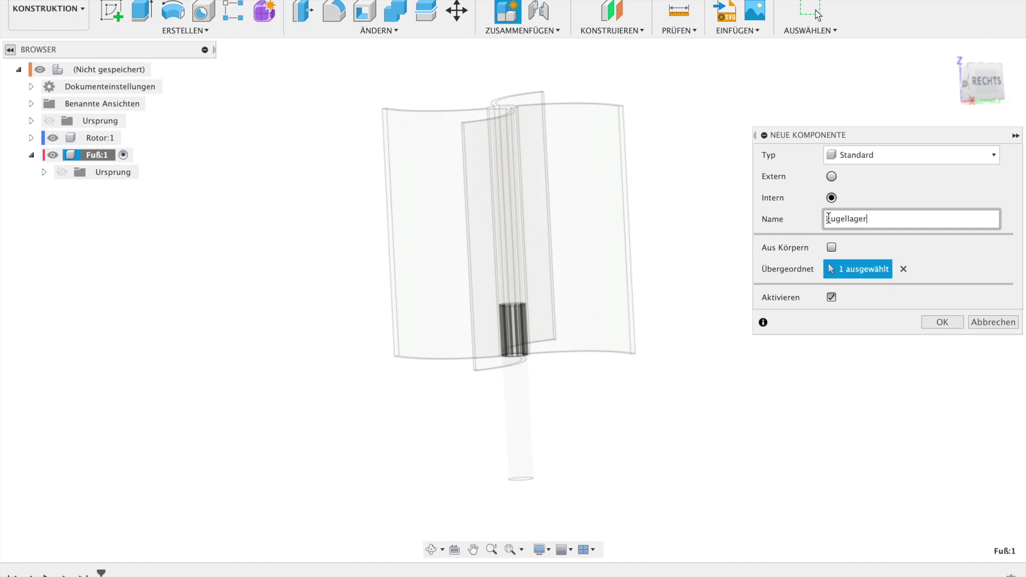
key(Return)
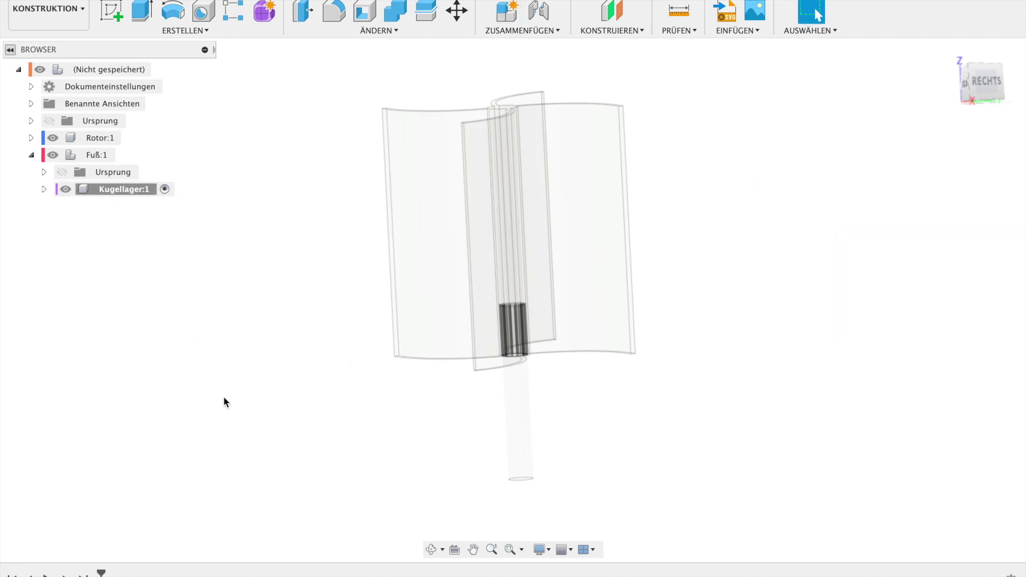
Step: Zoom in and back out to bring the bottom of the shaft into view
scroll(547, 393, up, 2)
scroll(547, 392, up, 3)
scroll(548, 390, up, 2)
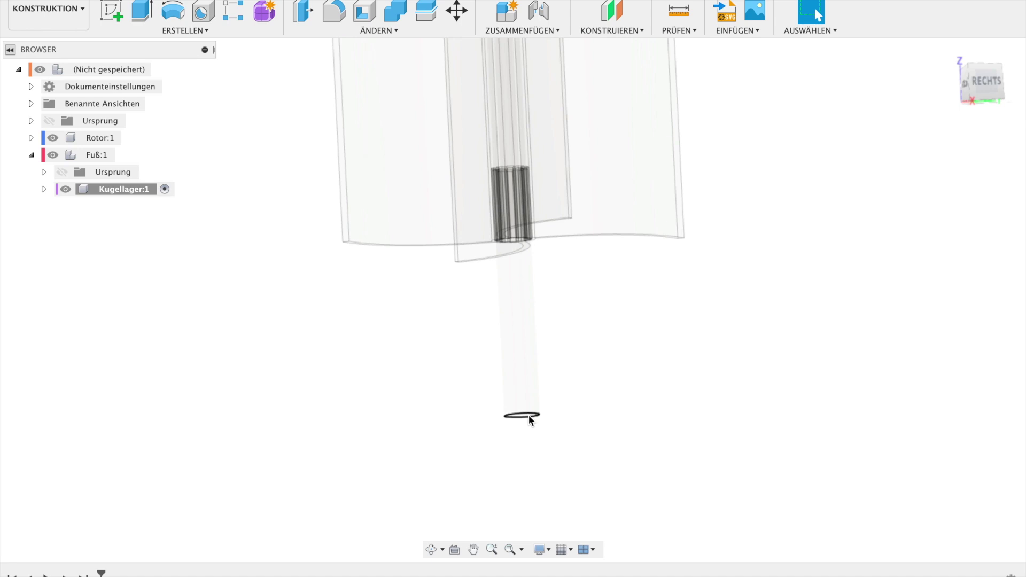
shift+scroll(528, 415, down, 3)
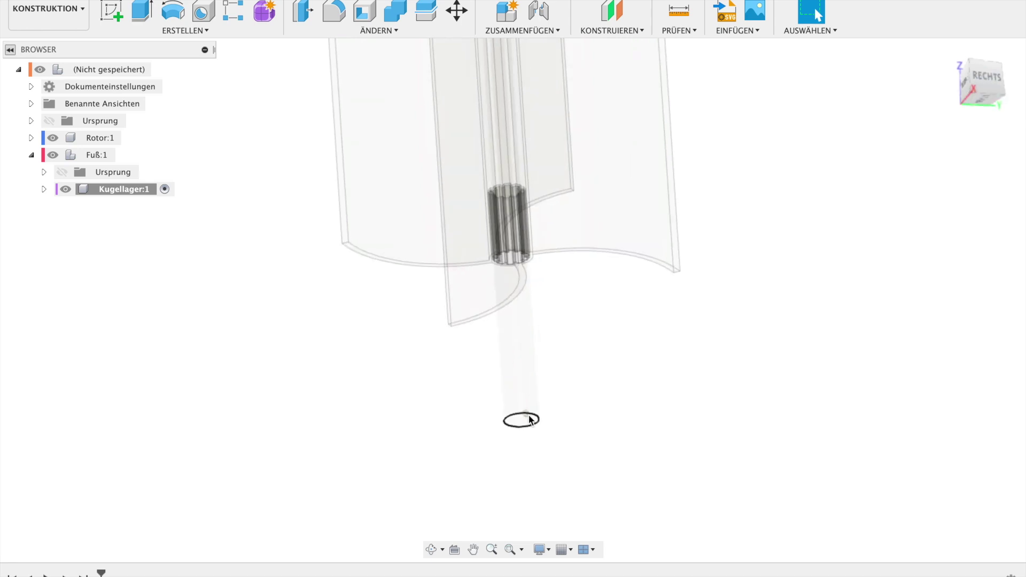
shift+scroll(528, 414, down, 3)
shift+scroll(528, 415, down, 5)
shift+scroll(529, 415, down, 4)
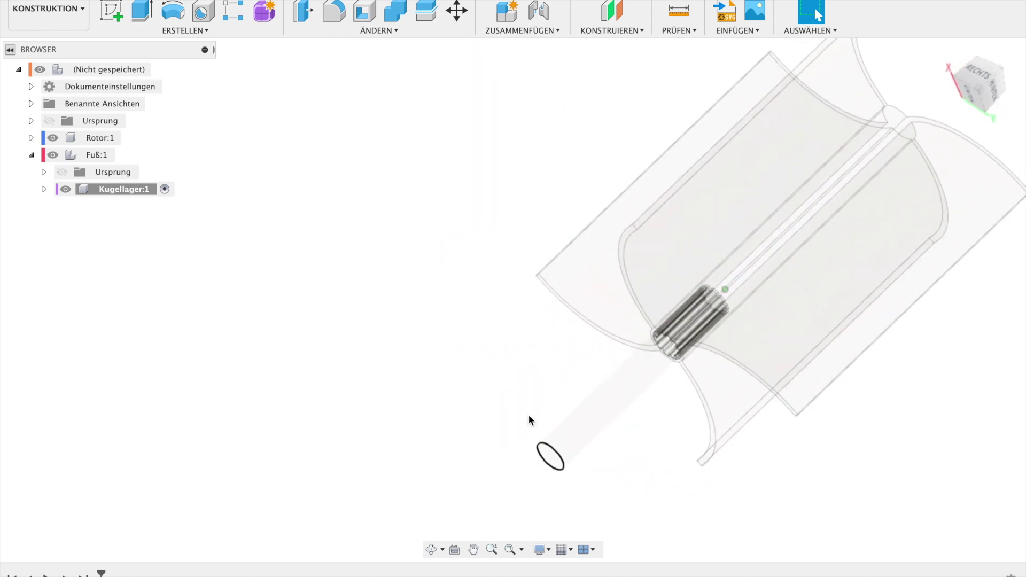
shift+scroll(528, 415, down, 3)
shift+scroll(528, 415, down, 4)
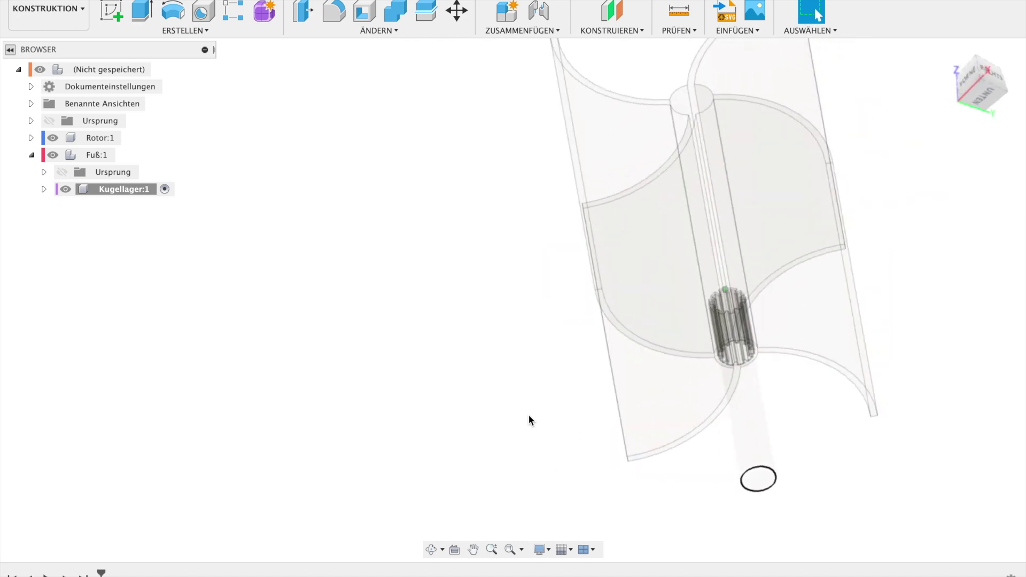
shift+scroll(528, 414, down, 3)
shift+scroll(528, 415, down, 3)
shift+scroll(528, 414, down, 3)
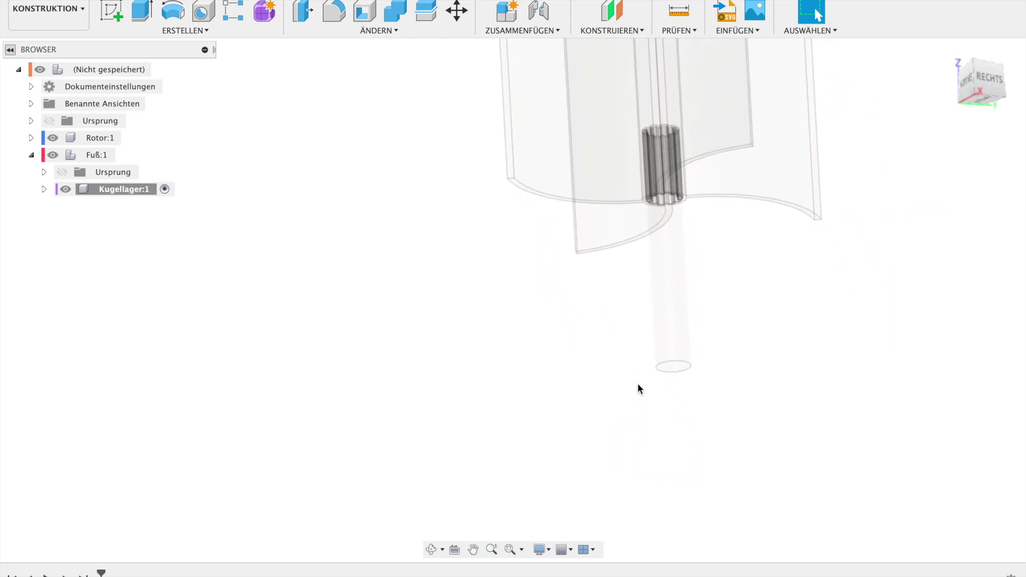
Step: Add a construction plane offset -5 mm from the XY plane
click(622, 25)
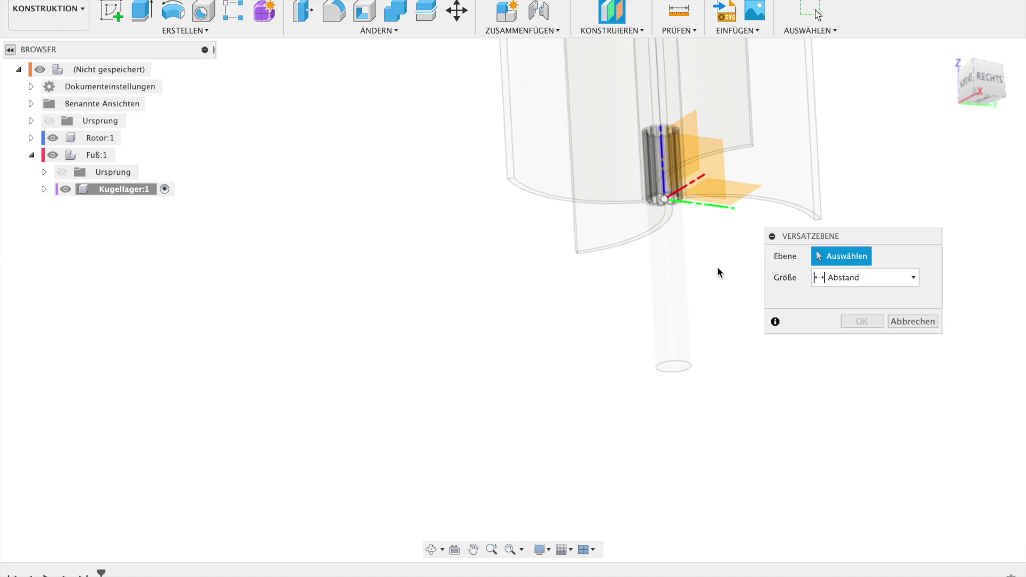
shift+scroll(717, 272, down, 3)
shift+scroll(718, 271, down, 4)
click(735, 155)
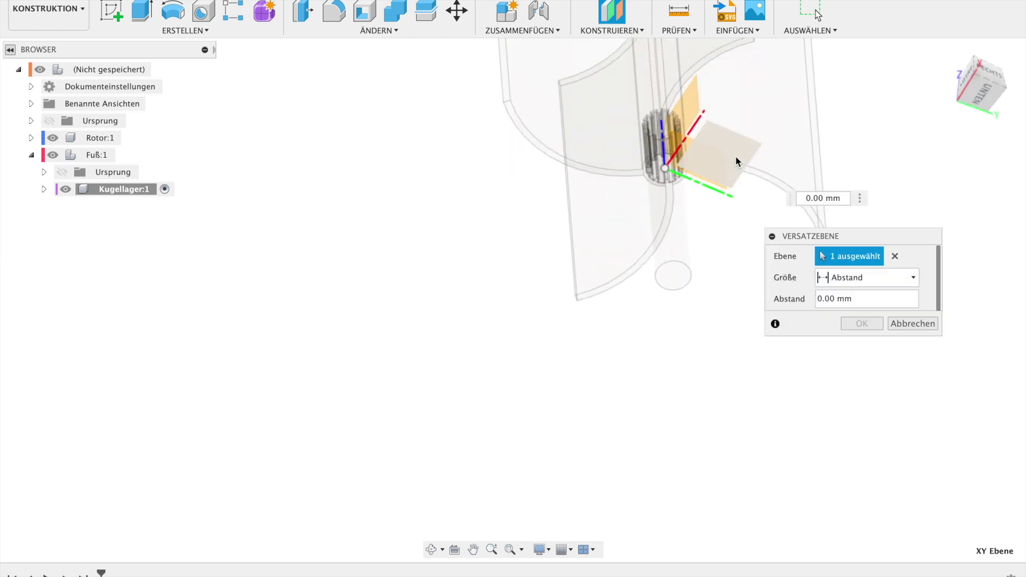
shift+scroll(736, 156, down, 3)
text(-5)
key(Return)
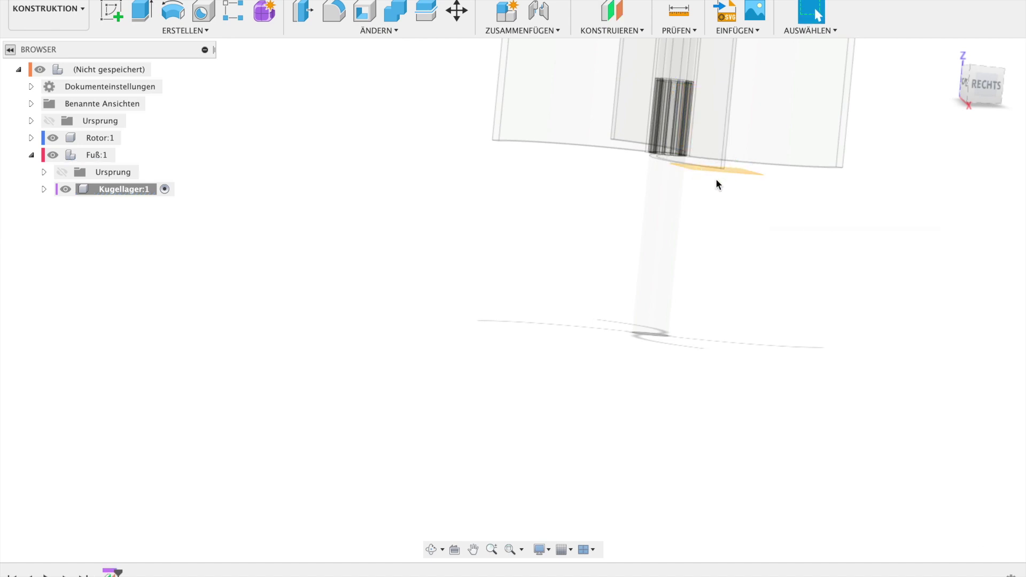
click(110, 10)
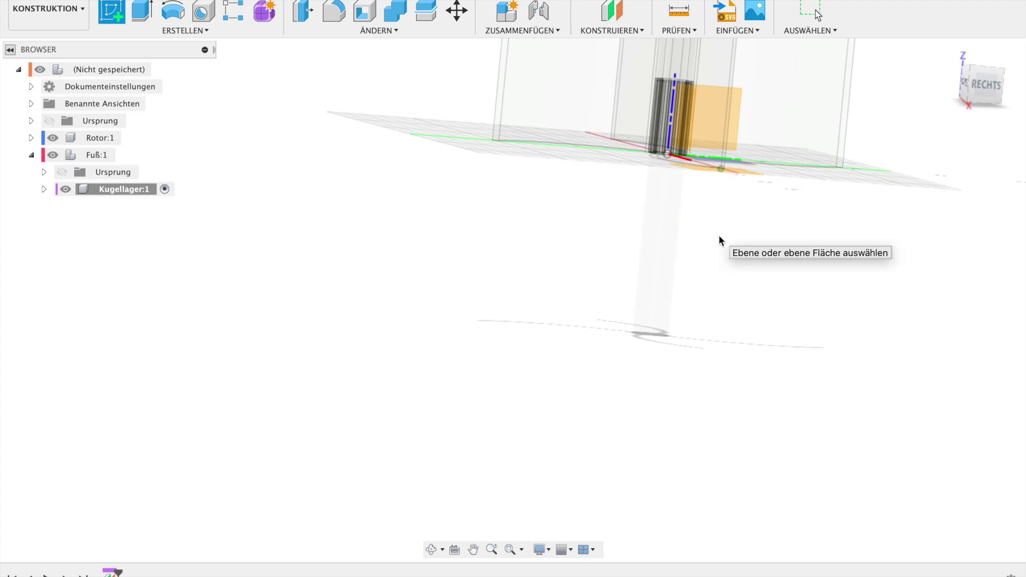
Step: Sketch two concentric circles, 20 mm and 38 mm, on the offset plane around the shaft
shift+middle_drag(720, 241, 748, 162)
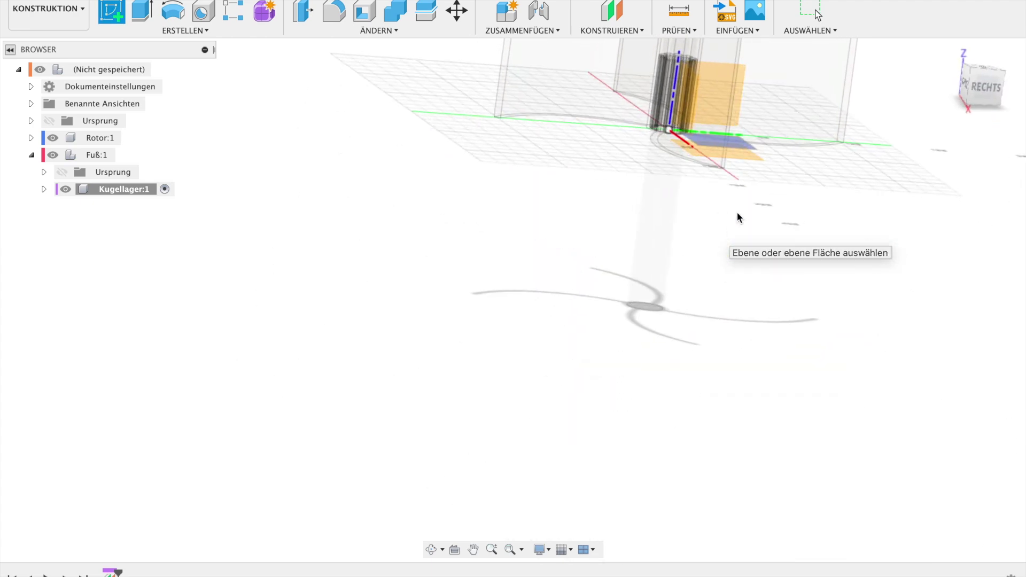
click(748, 162)
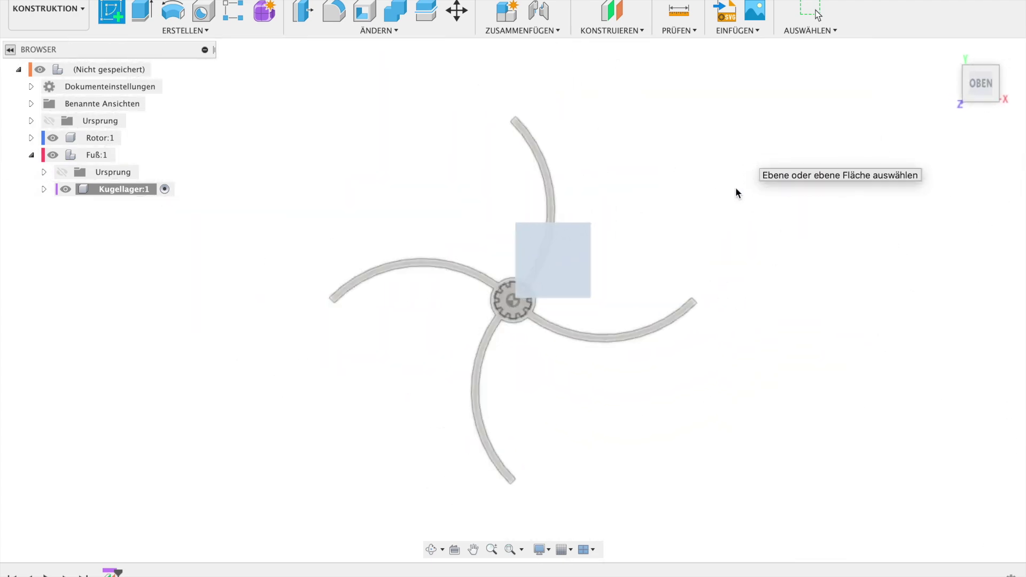
click(589, 305)
key(c)
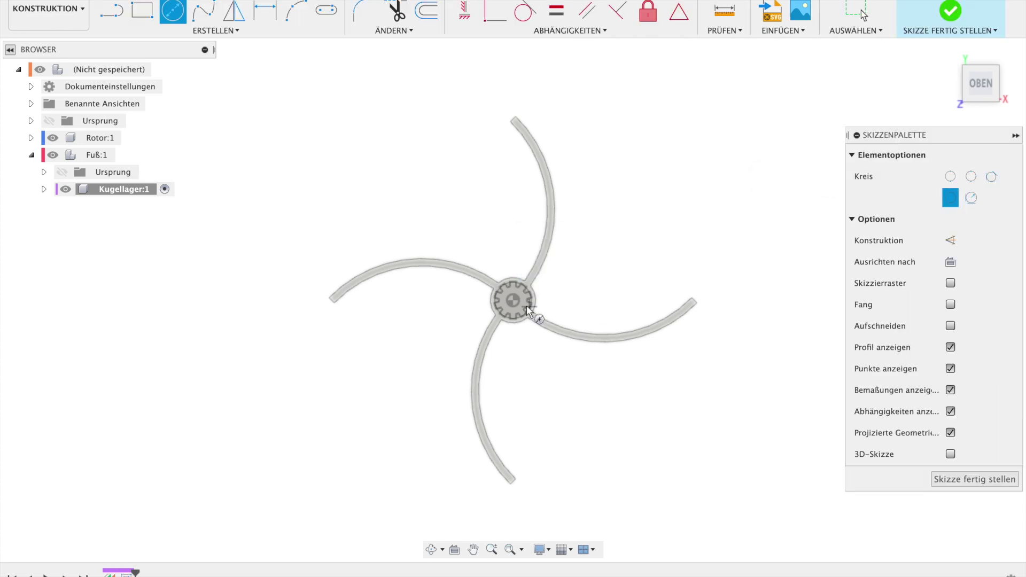
click(514, 302)
text(20)
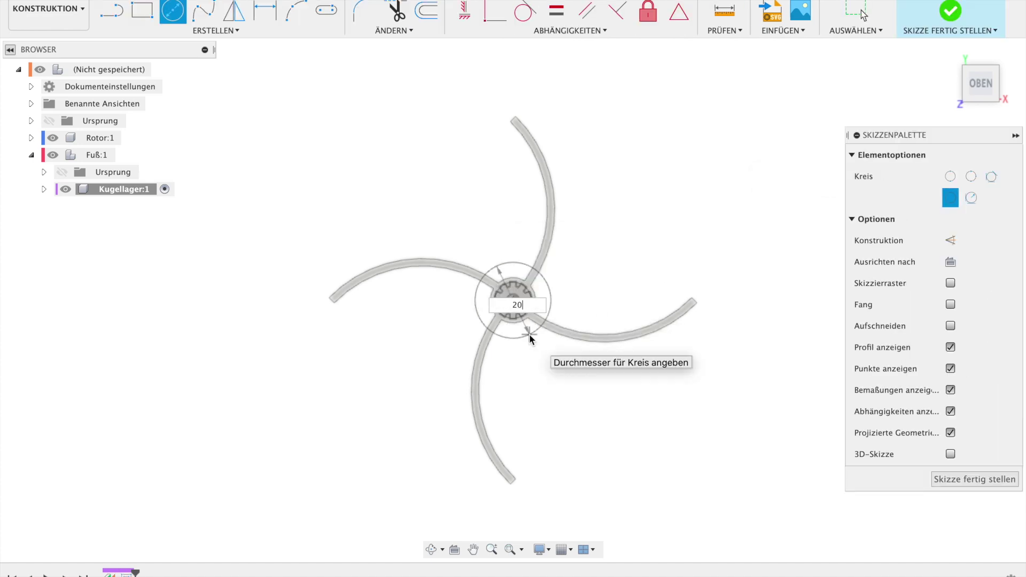
key(Return)
key(Escape)
key(c)
click(513, 301)
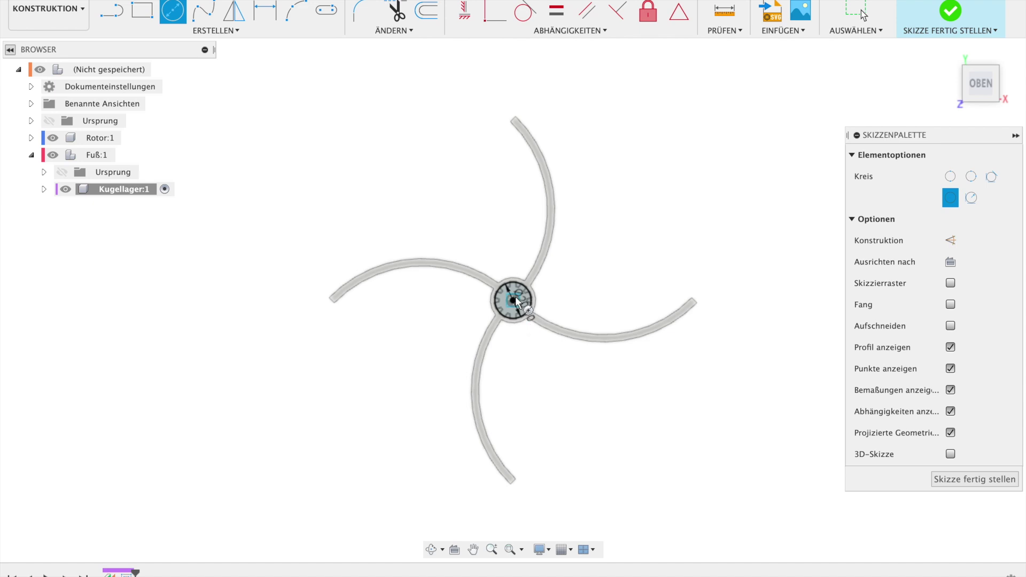
text(38)
key(Return)
key(Escape)
shift+middle_drag(562, 297, 563, 298)
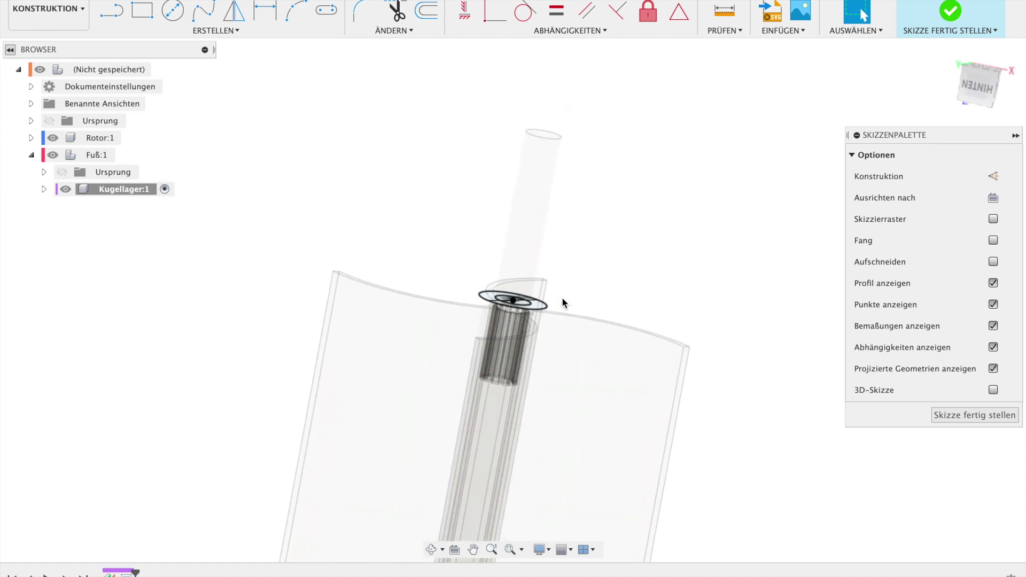
click(966, 415)
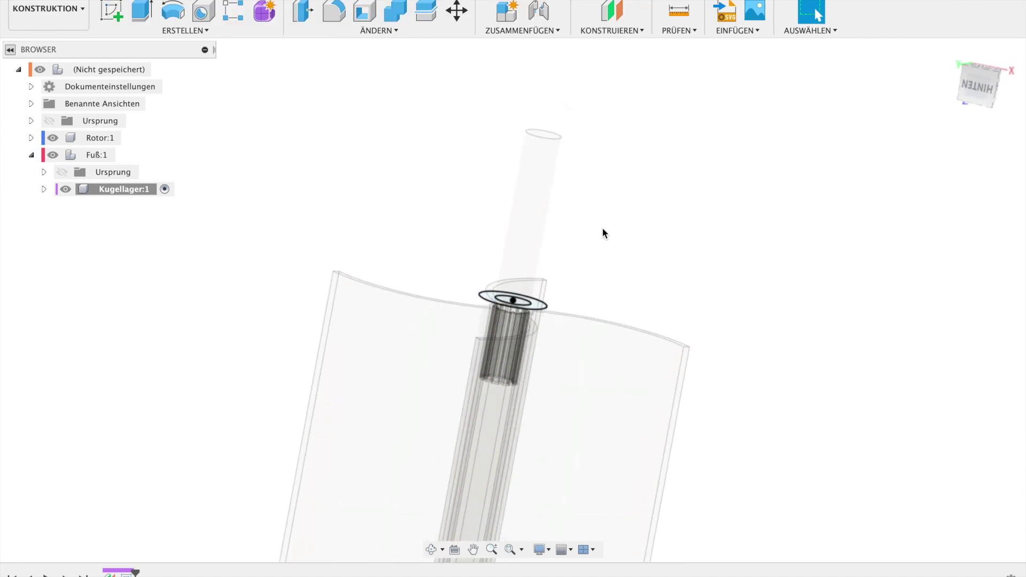
Step: Extrude the ring between the circles -10 mm into a solid bearing ring
key(e)
click(535, 306)
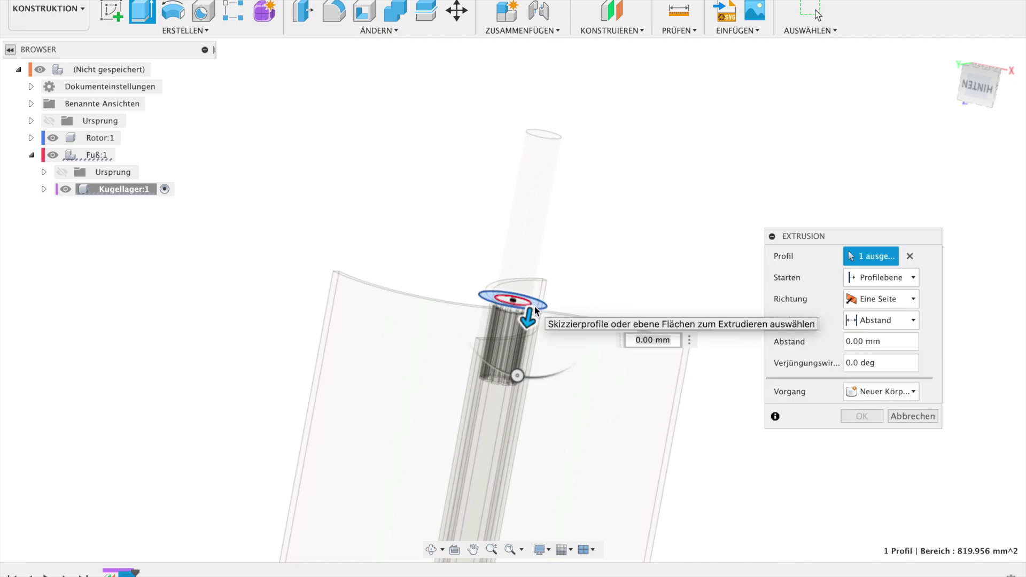
text(-9)
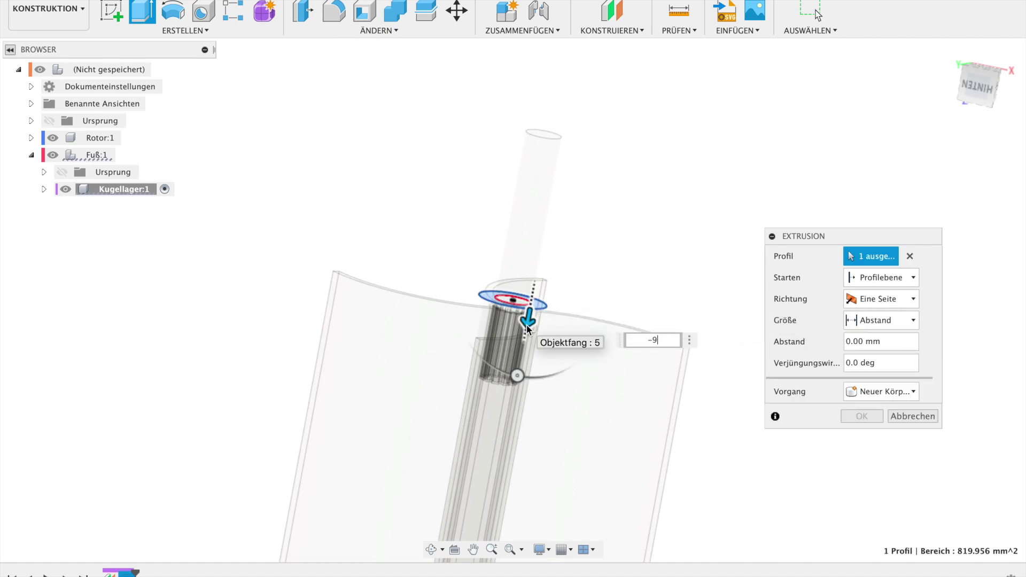
key(BackSpace)
text(10)
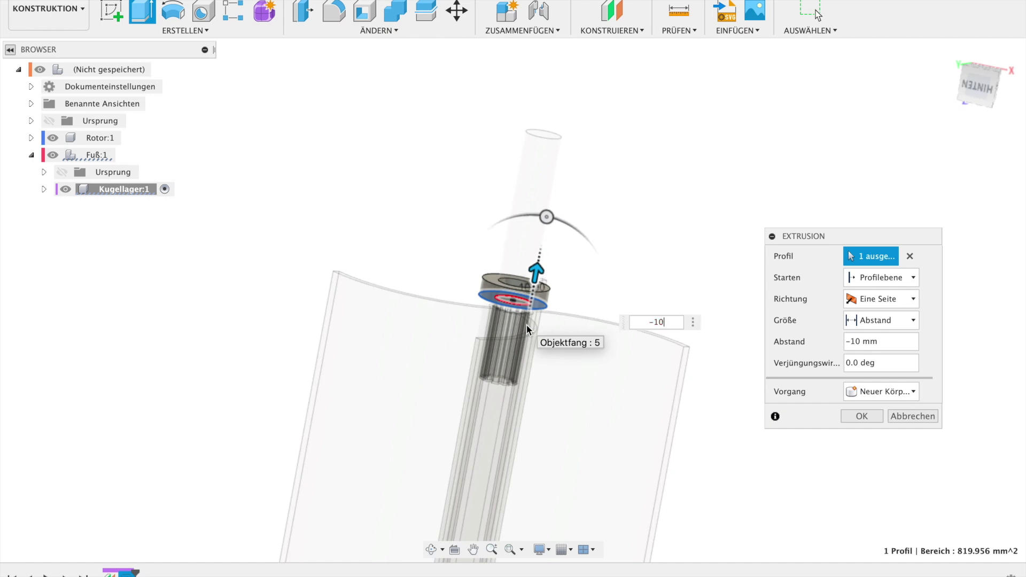
key(Return)
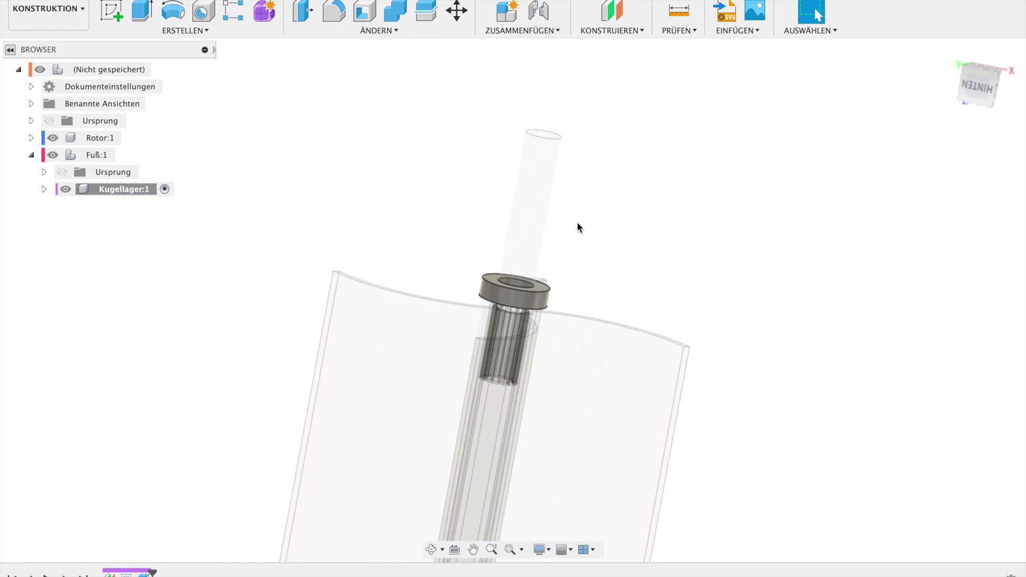
shift+middle_drag(398, 142, 568, 158)
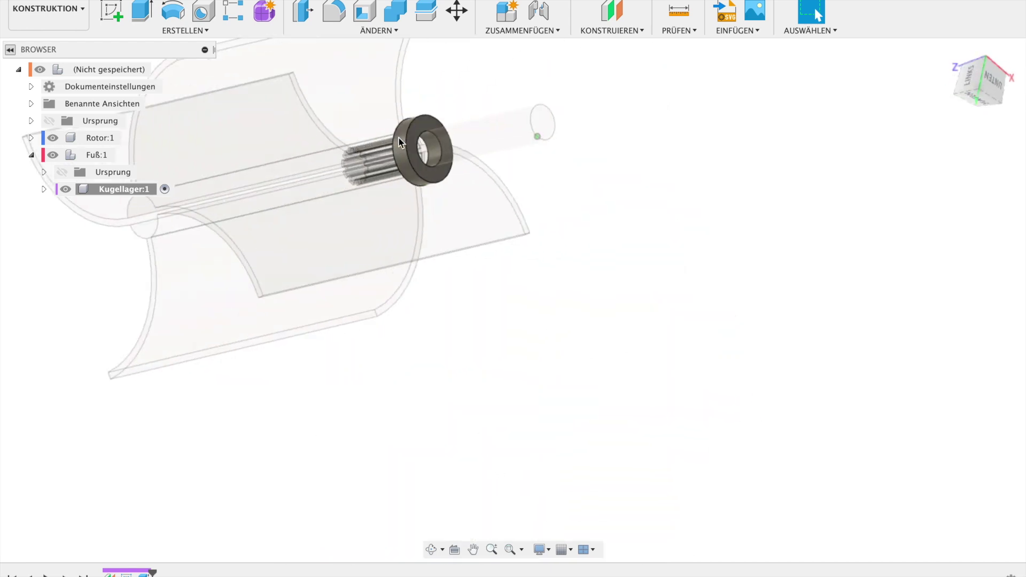
Step: Apply the 'Farbe – Emaille glänzend (Rot)' appearance to the bearing ring
shift+scroll(475, 200, down, 10)
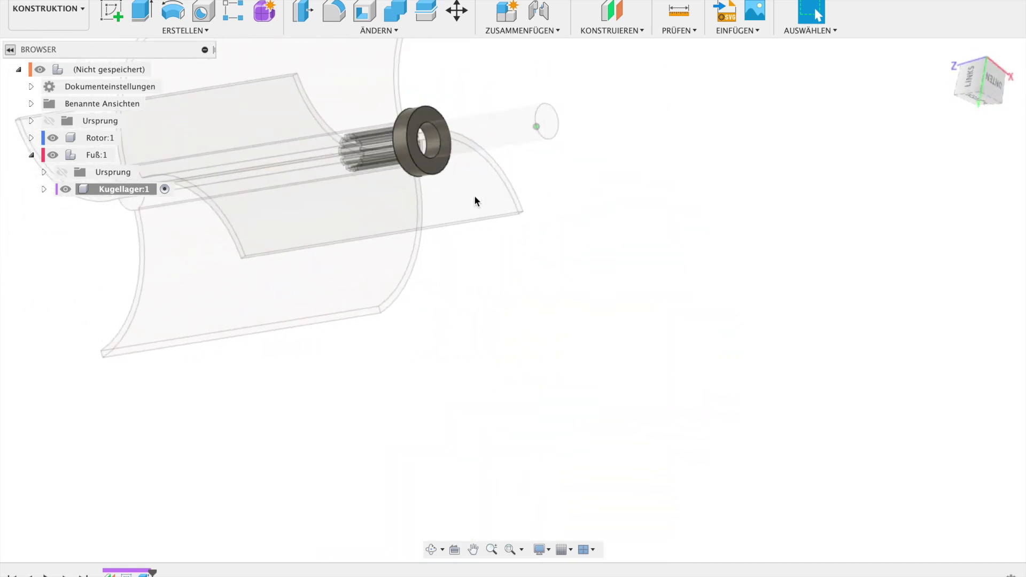
scroll(474, 197, down, 3)
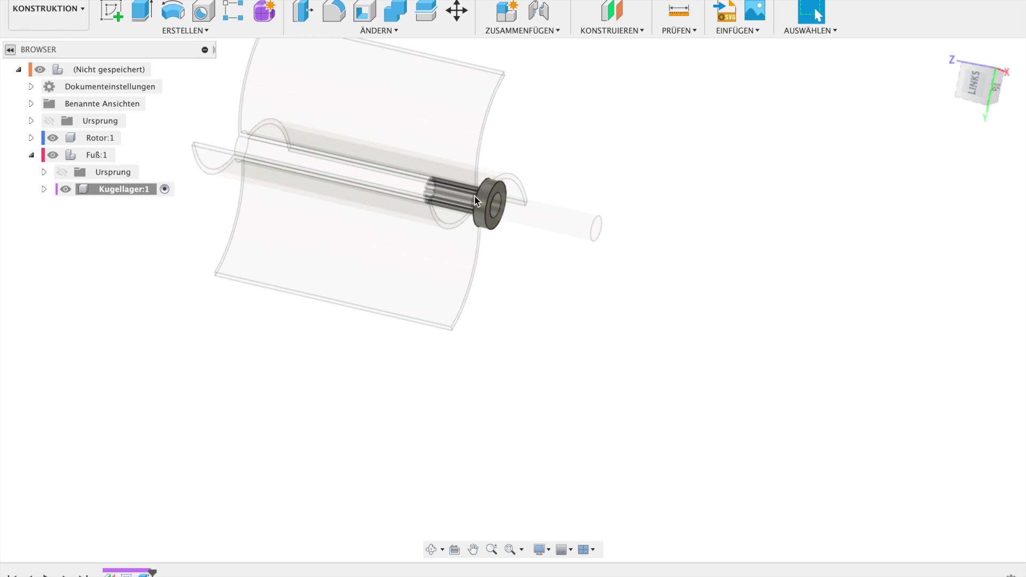
click(394, 31)
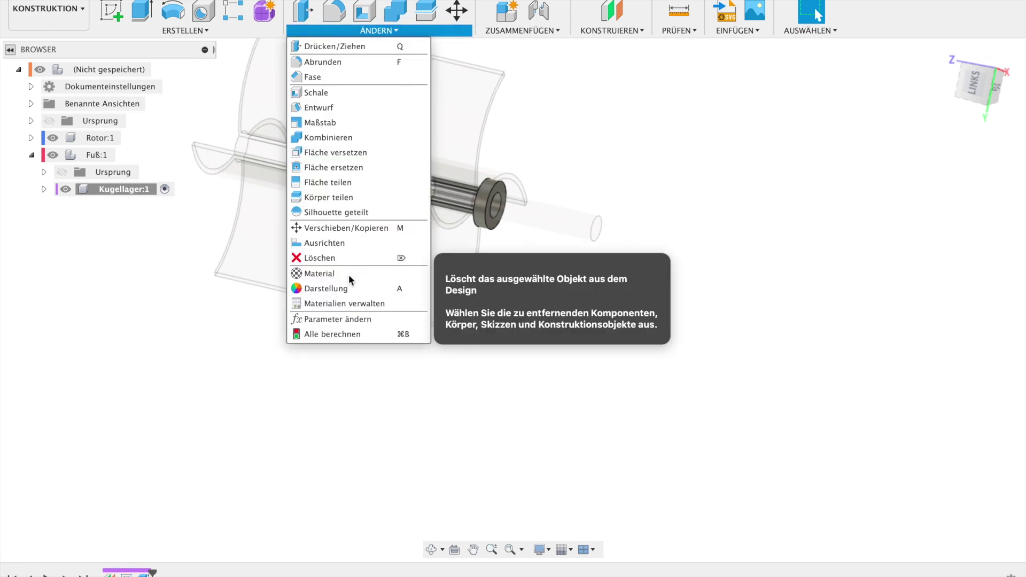
click(346, 292)
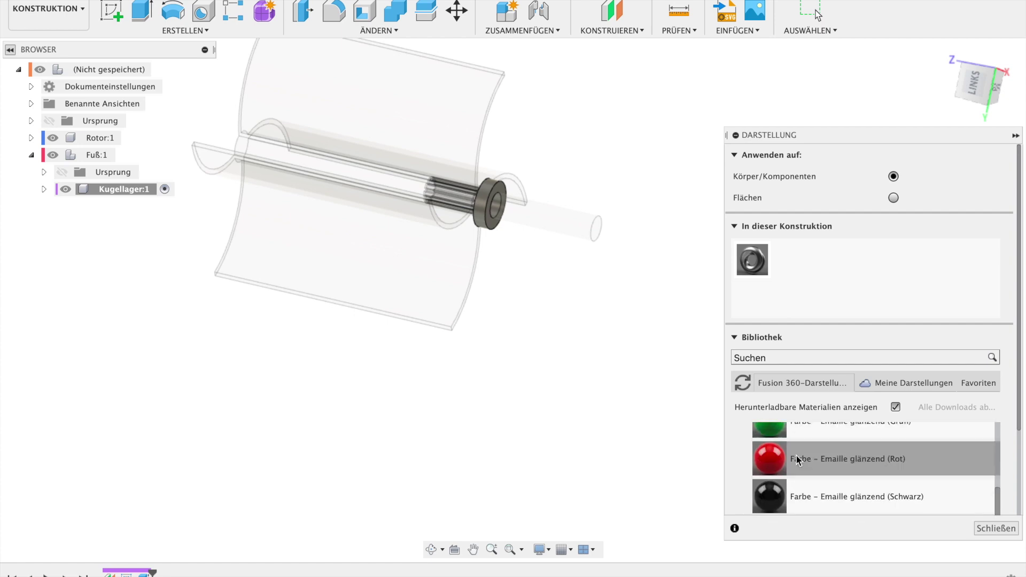
click(797, 463)
drag(796, 463, 484, 216)
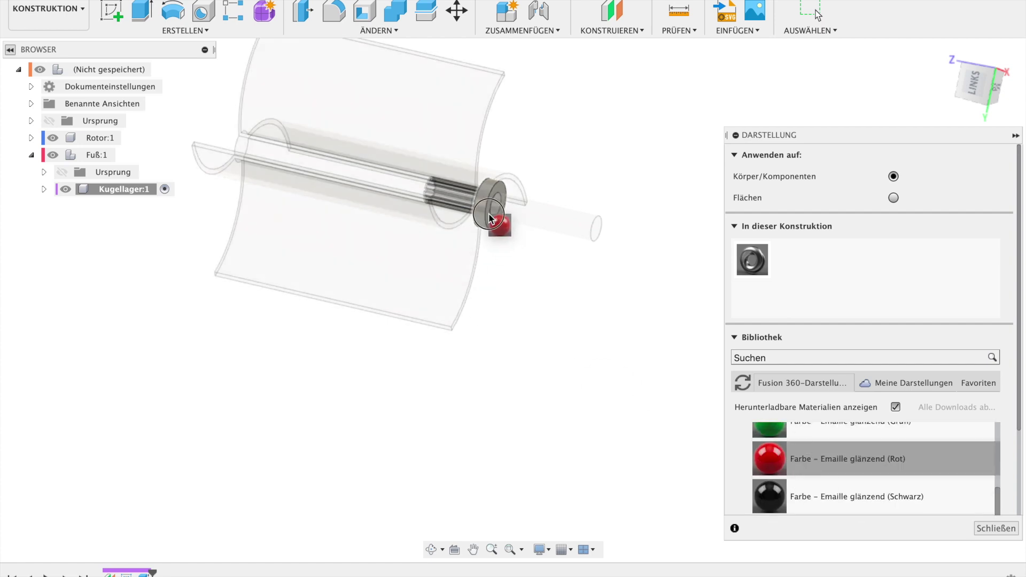
click(996, 528)
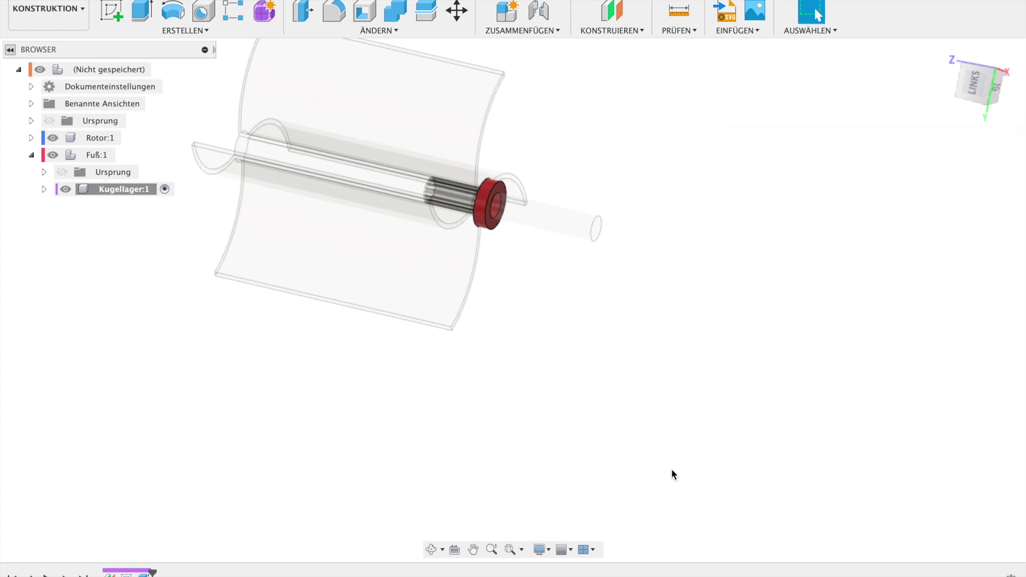
right_click(116, 194)
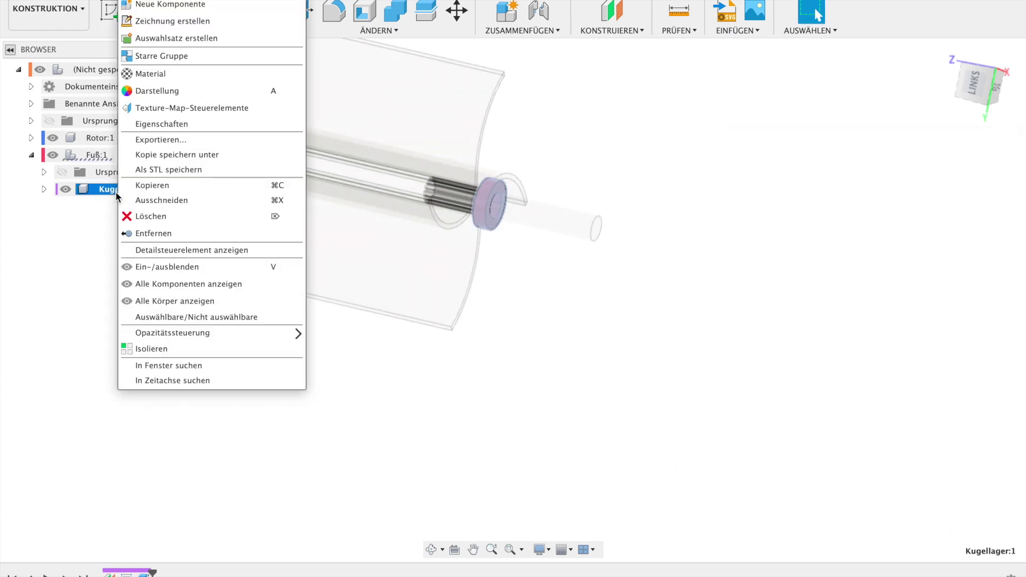
click(161, 4)
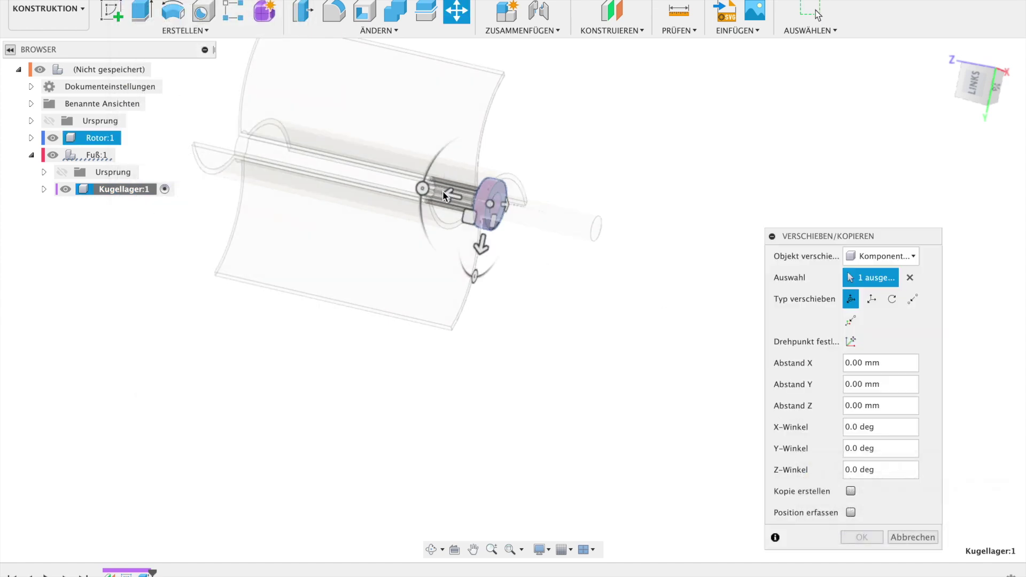
mouse_move(452, 195)
mouse_down()
mouse_move(498, 206)
mouse_move(487, 203)
mouse_up()
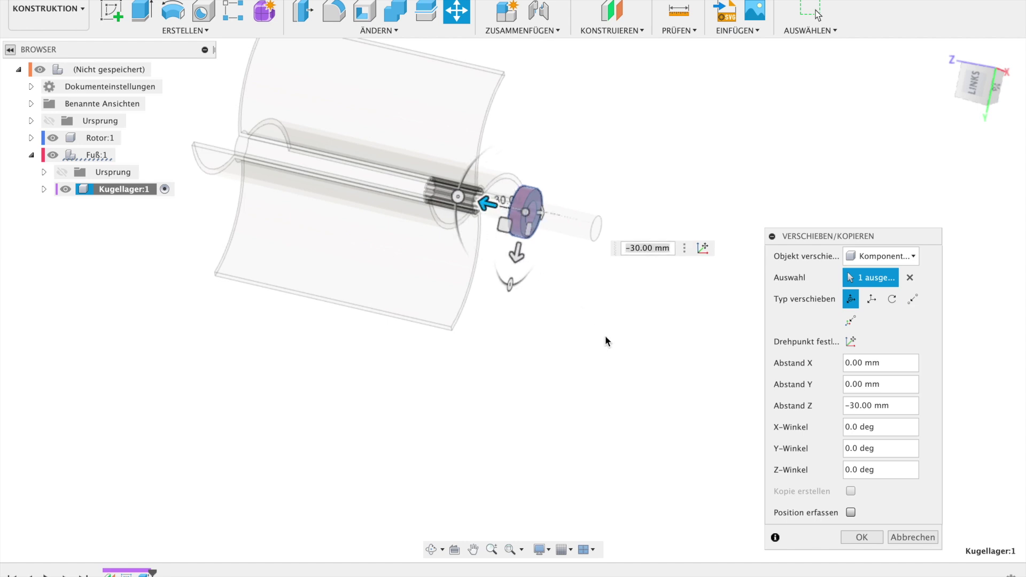
key(Return)
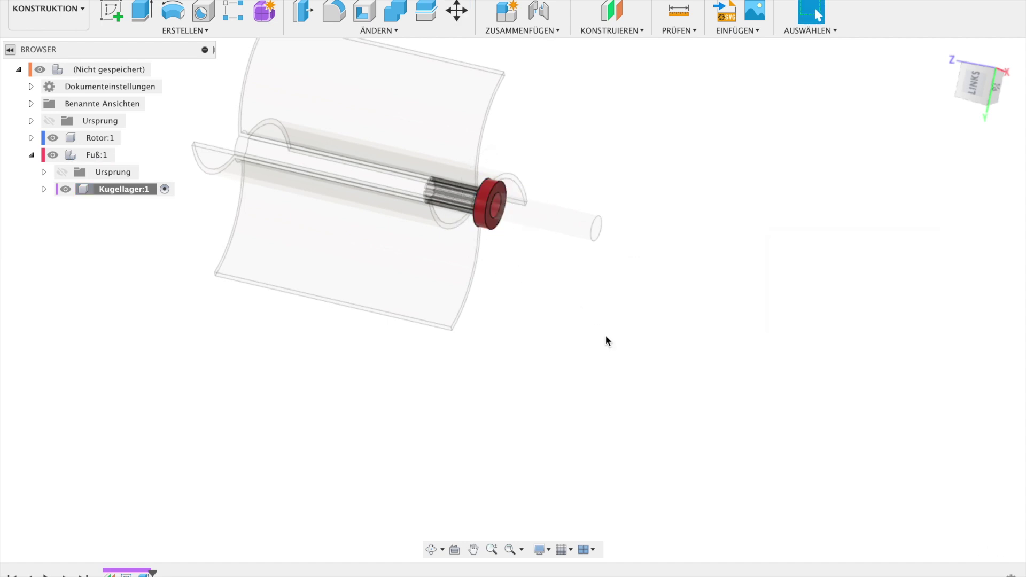
right_click(131, 188)
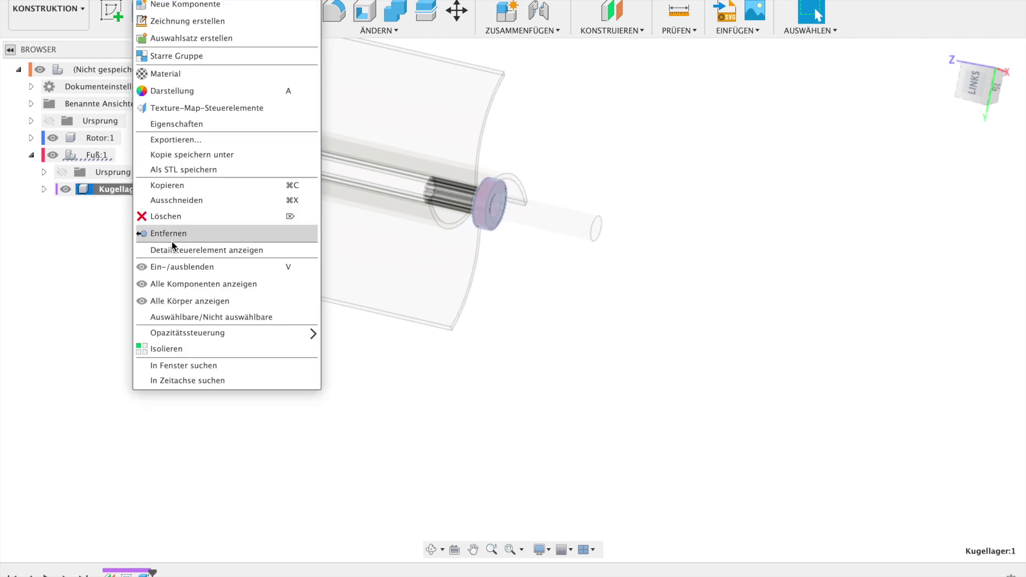
key(m)
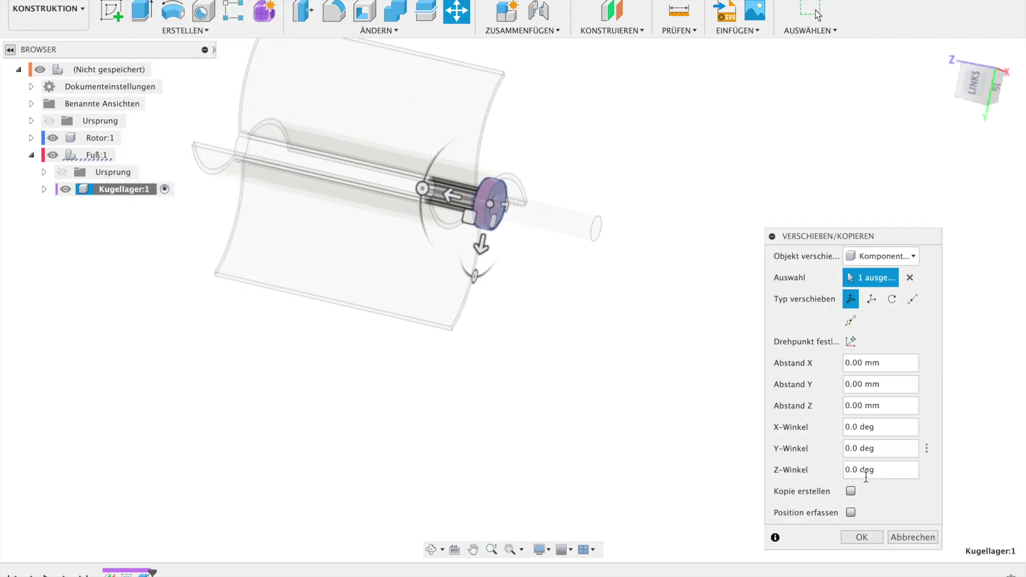
click(850, 490)
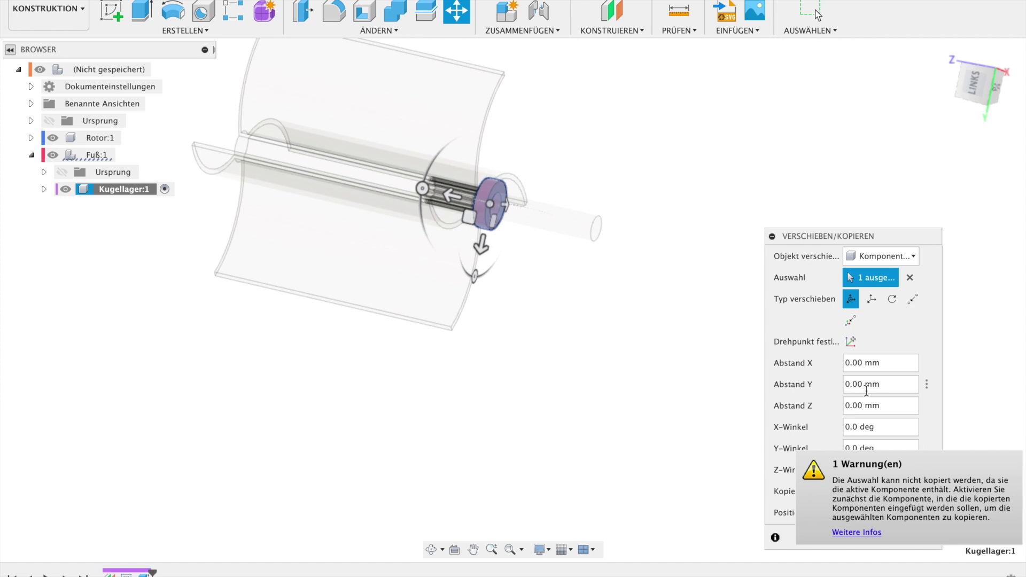
click(902, 537)
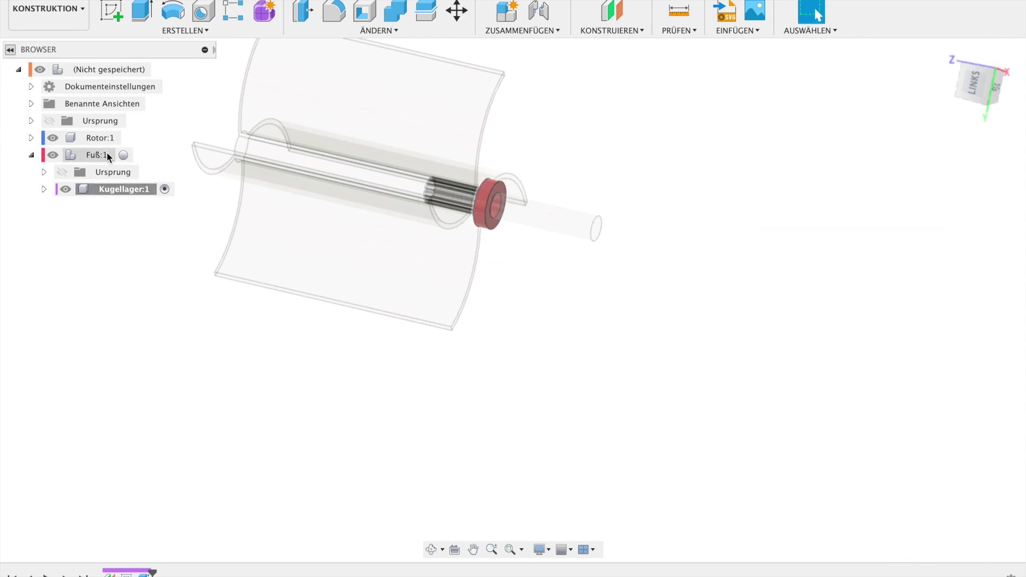
Step: With Fuß:1 active, copy Kugellager:1 -60 mm along the shaft as Kugellager:2
click(124, 154)
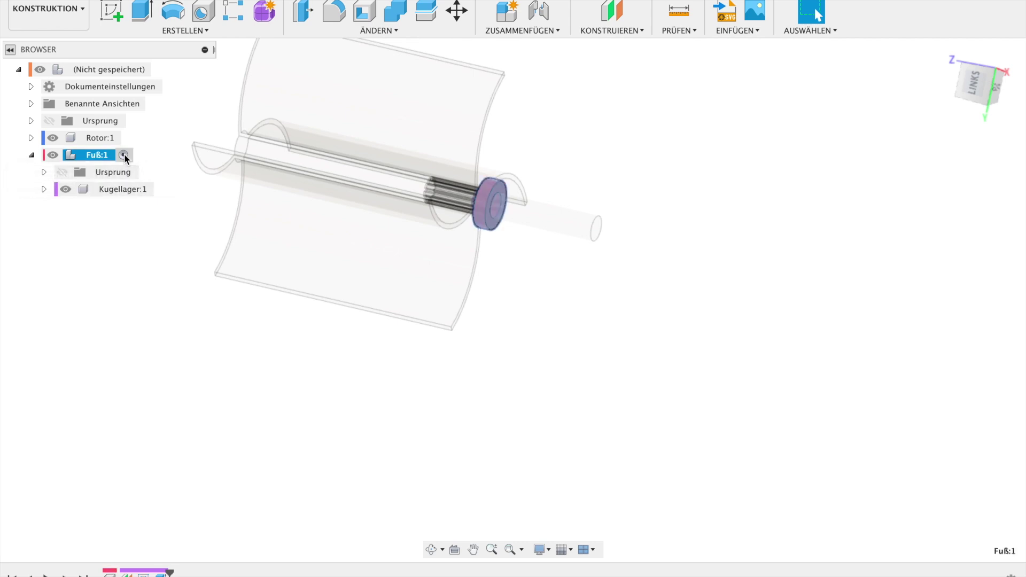
right_click(104, 190)
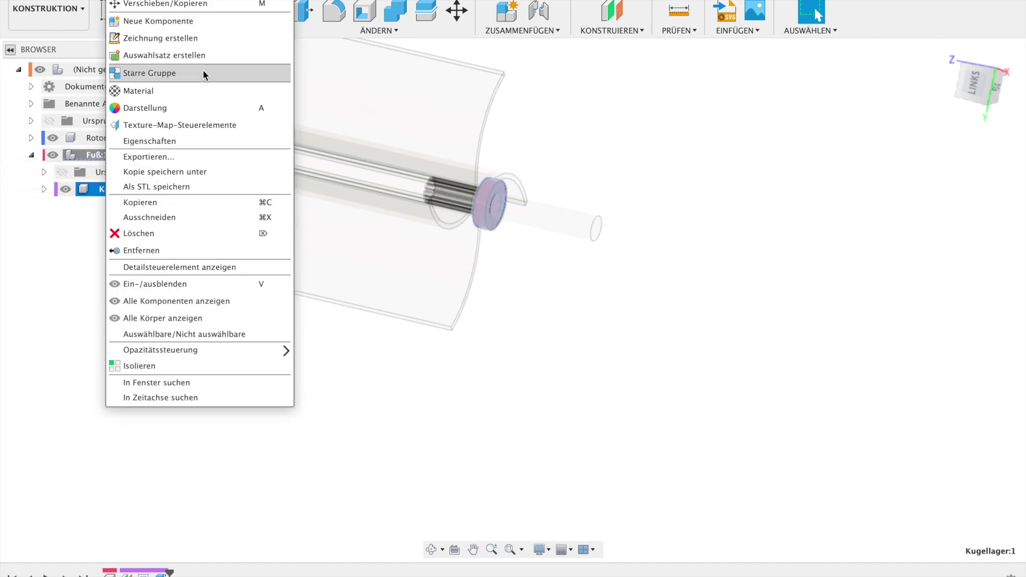
click(187, 6)
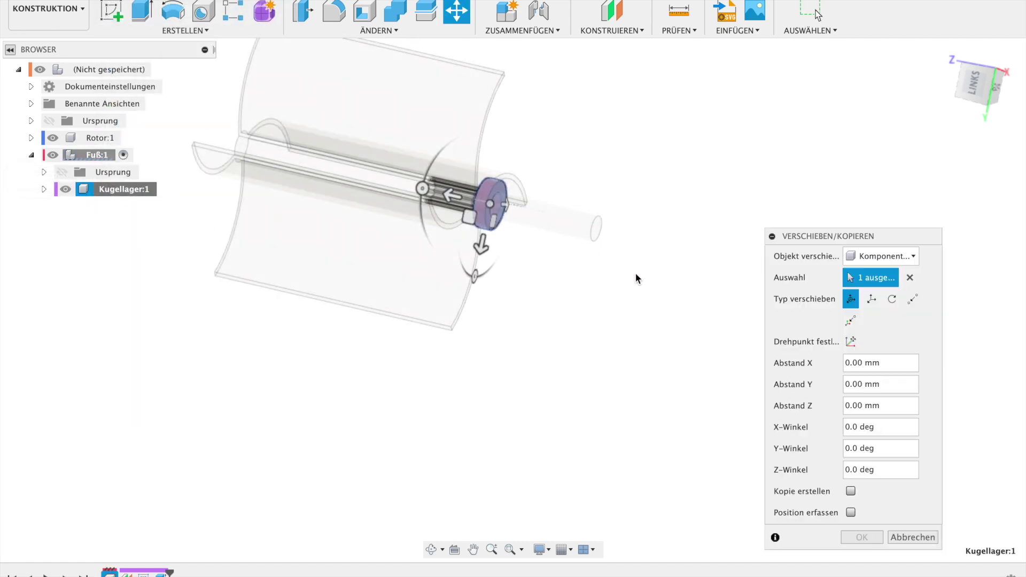
click(852, 492)
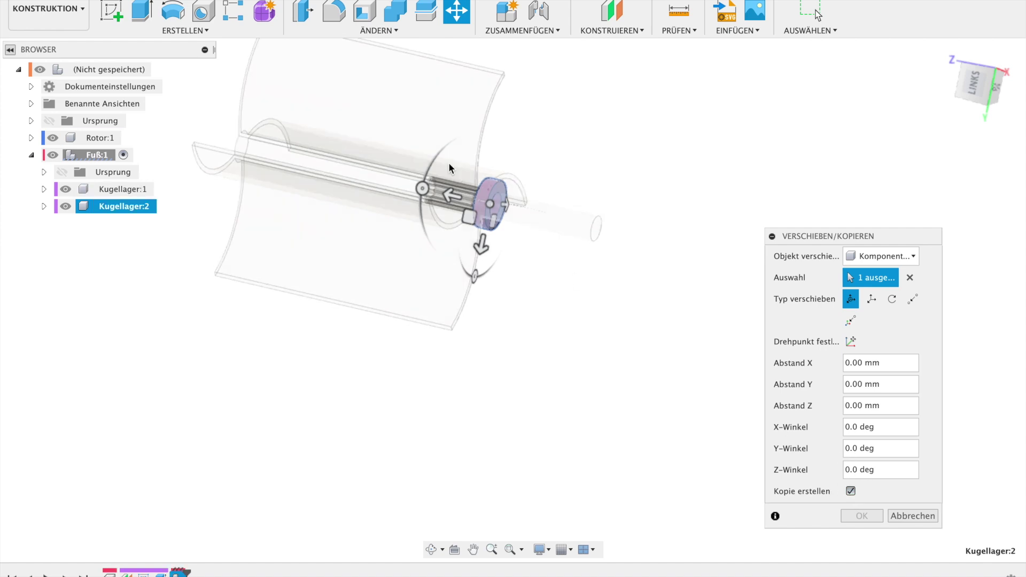
click(452, 197)
text(-60)
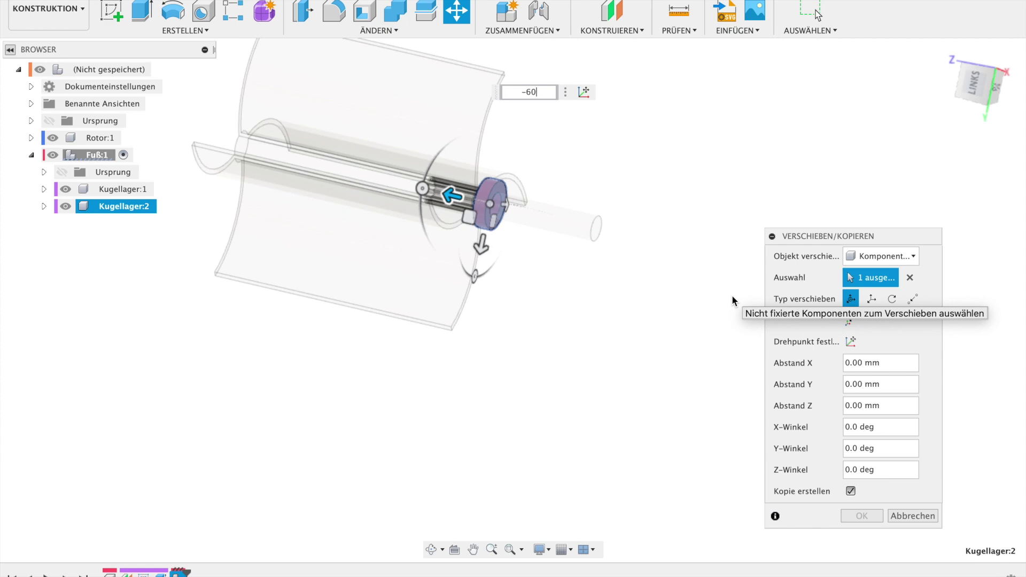
key(Return)
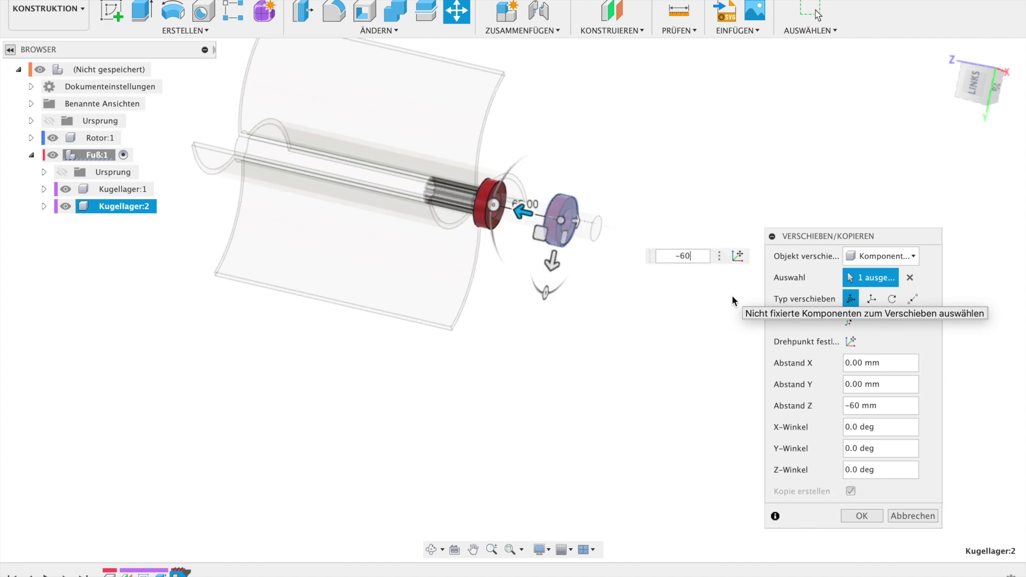
key(Return)
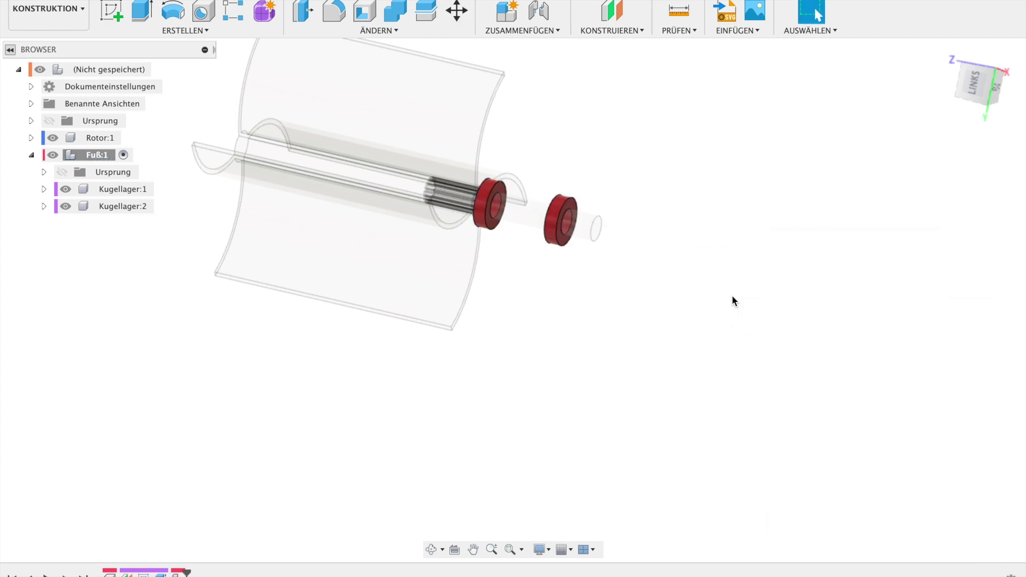
shift+scroll(628, 203, down, 5)
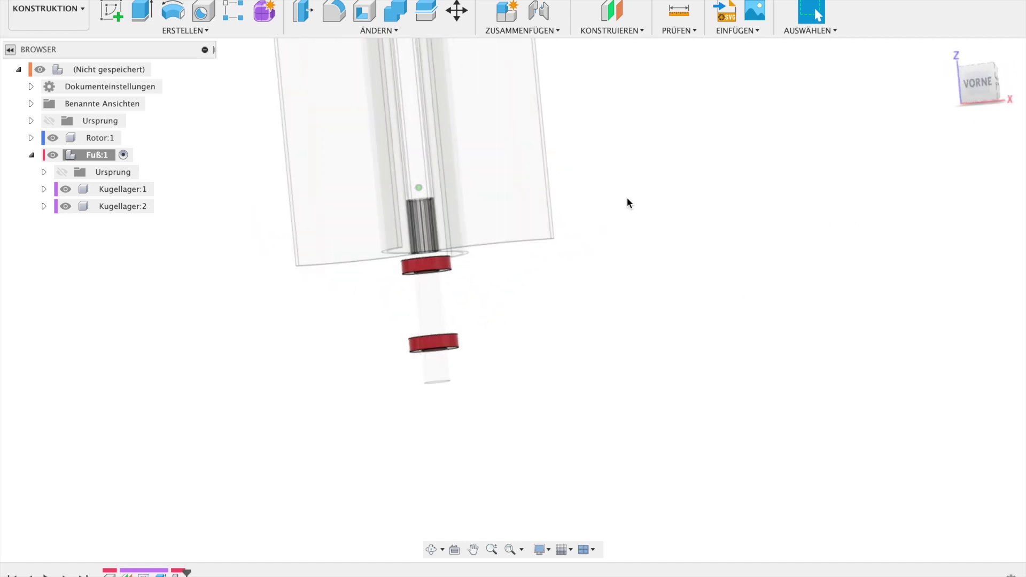
shift+scroll(628, 199, down, 3)
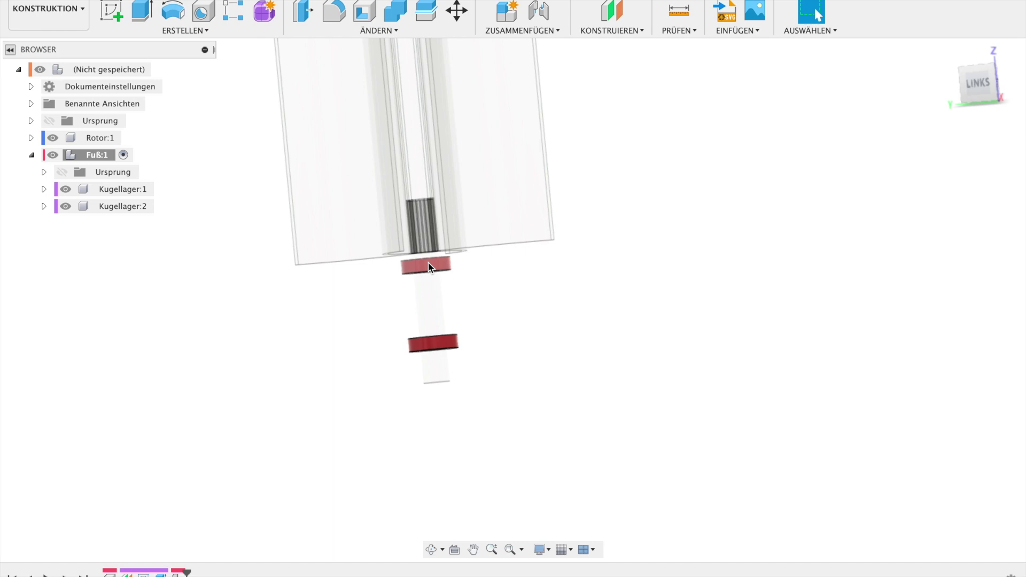
shift+scroll(428, 263, down, 3)
shift+scroll(428, 263, up, 2)
shift+scroll(429, 263, up, 2)
shift+scroll(429, 263, up, 3)
shift+scroll(428, 263, up, 1)
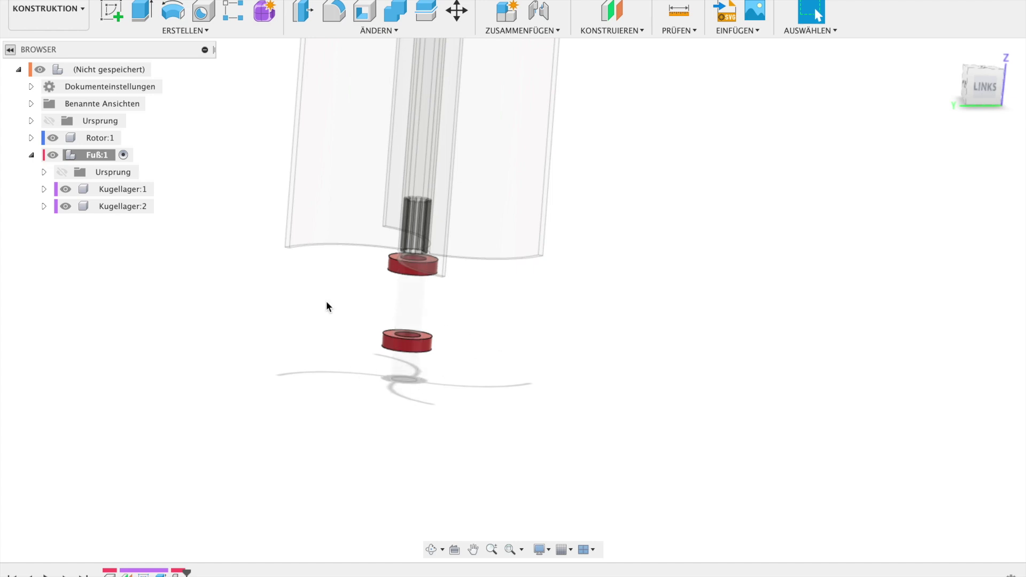
click(993, 88)
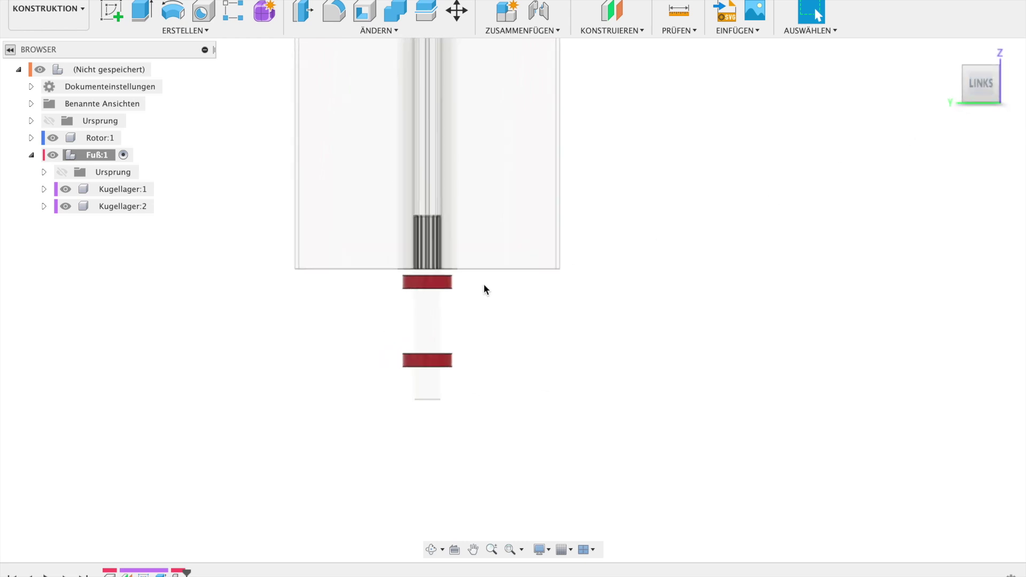
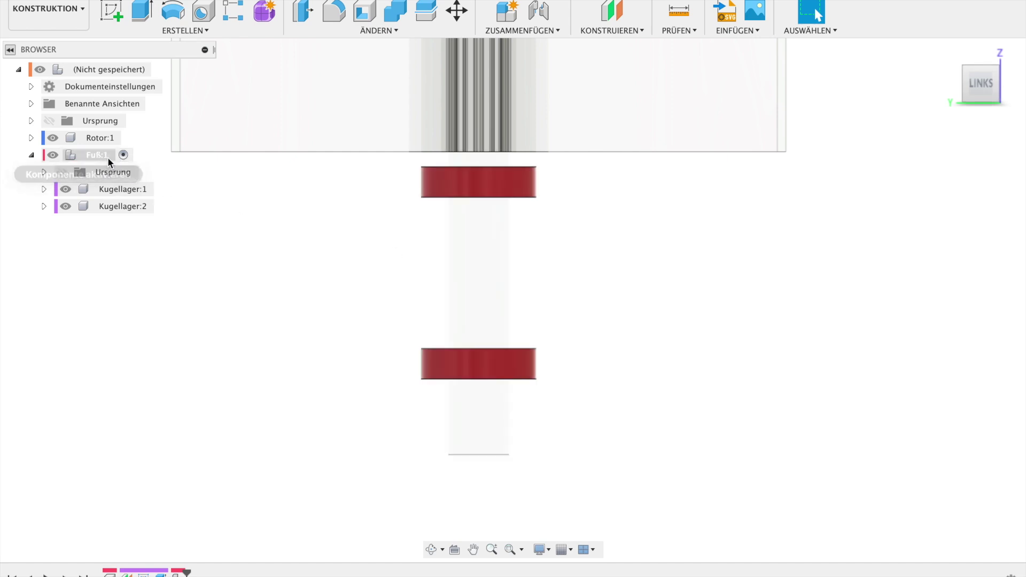
Step: Start a new sketch on the Fuß component's side plane, ready to project geometry
click(111, 12)
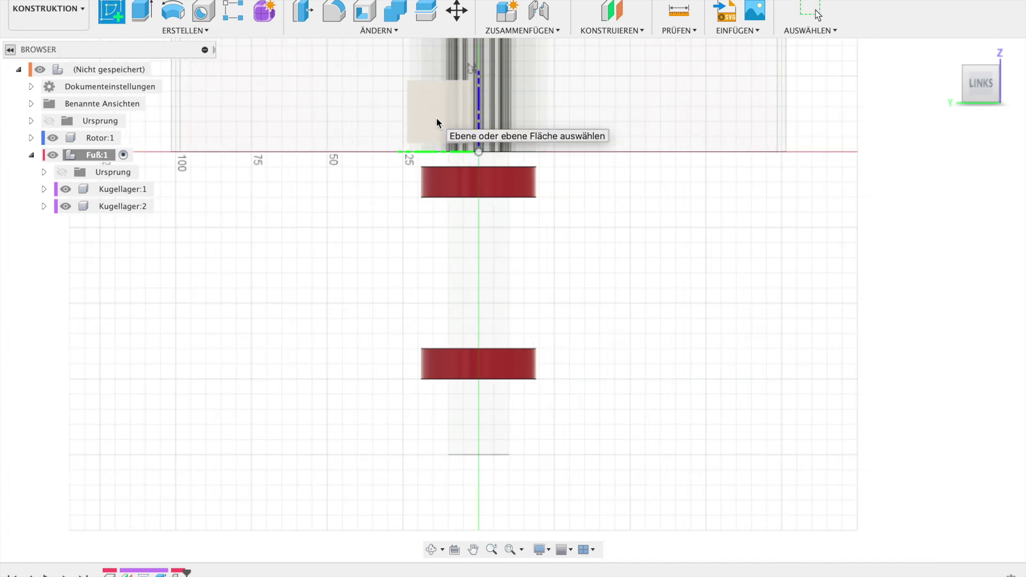
middle_drag(431, 41, 489, 178)
click(685, 446)
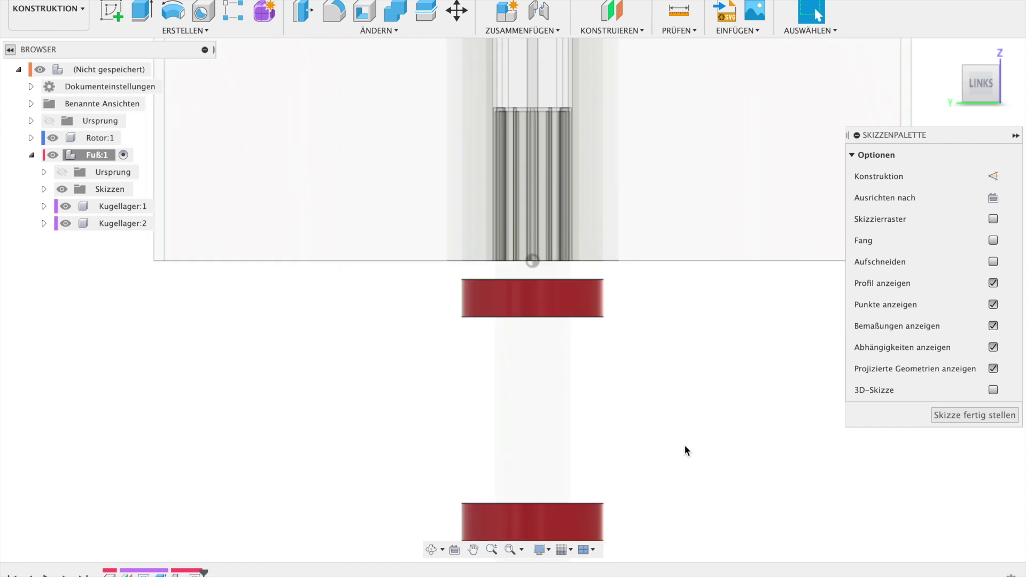
key(p)
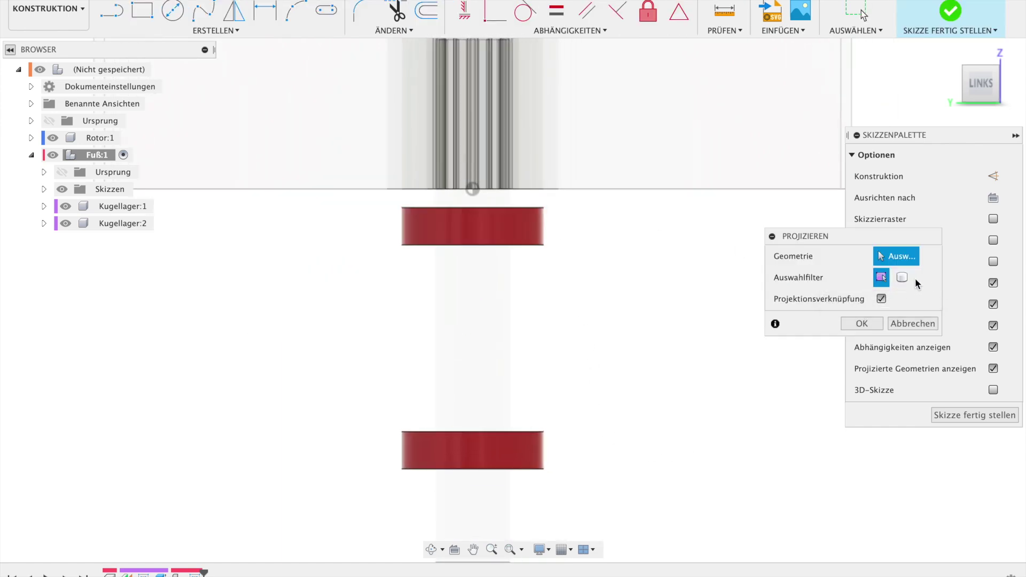
Step: Project the two red bearing bodies and the shaft into the sketch using the body filter
click(502, 227)
click(515, 455)
click(449, 319)
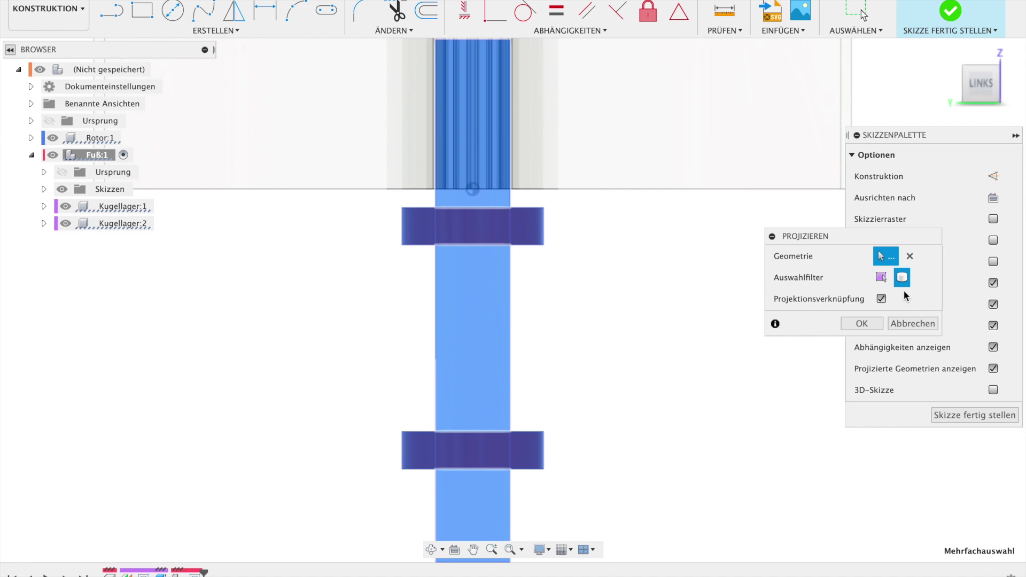
click(863, 323)
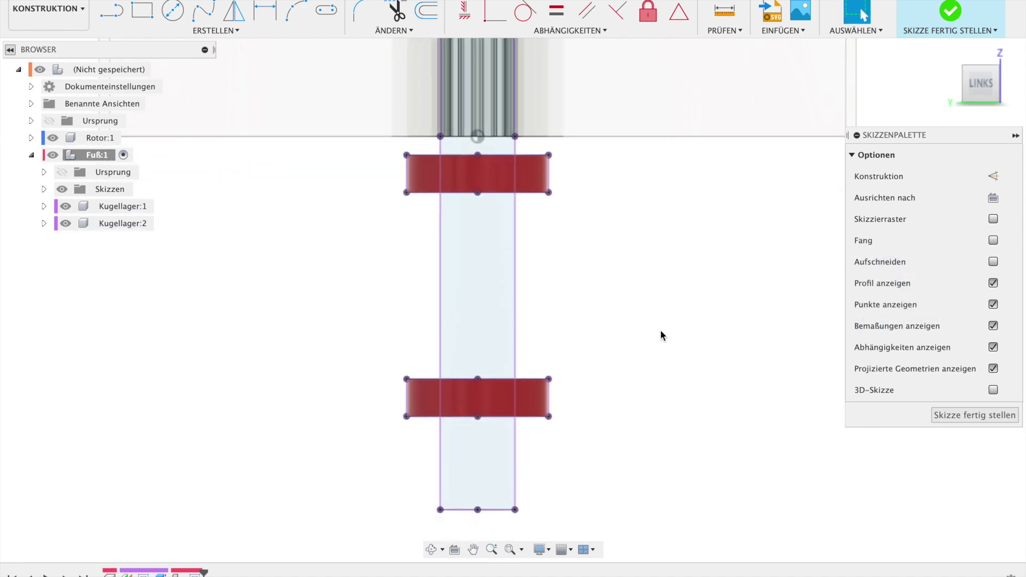
Step: Draw a vertical line right of the bearings, extending it down past the lower bearing
key(l)
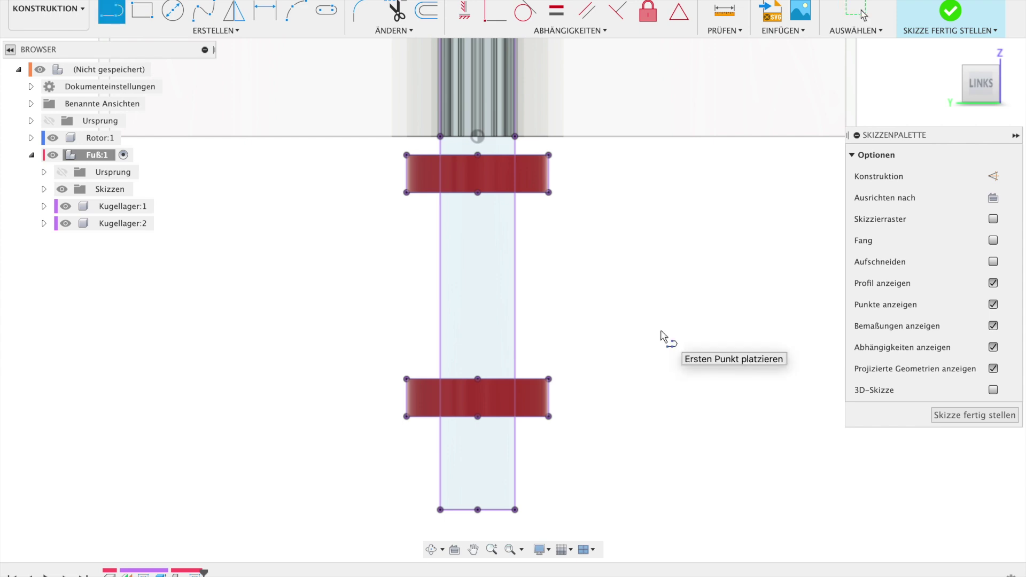
click(564, 155)
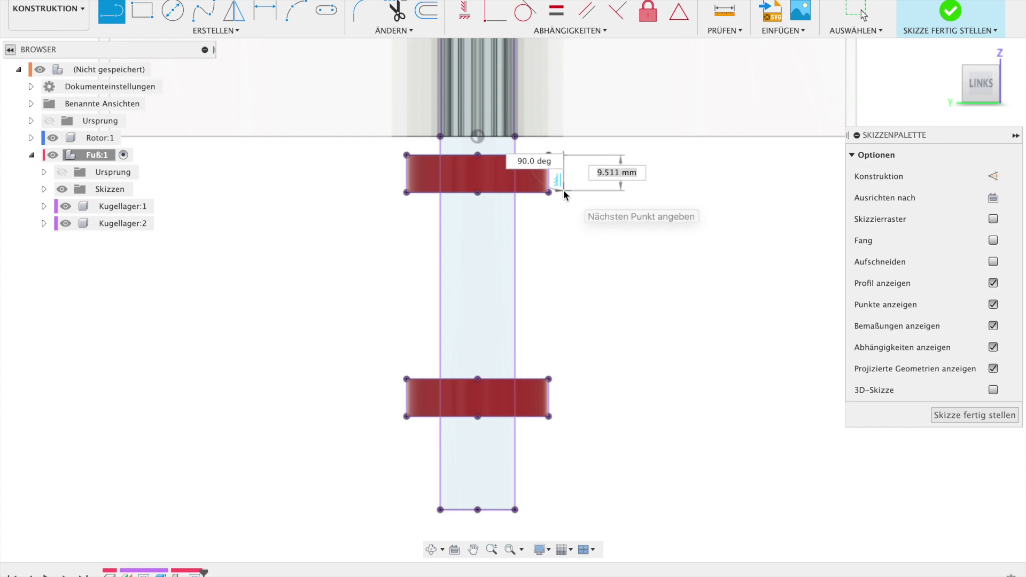
click(564, 192)
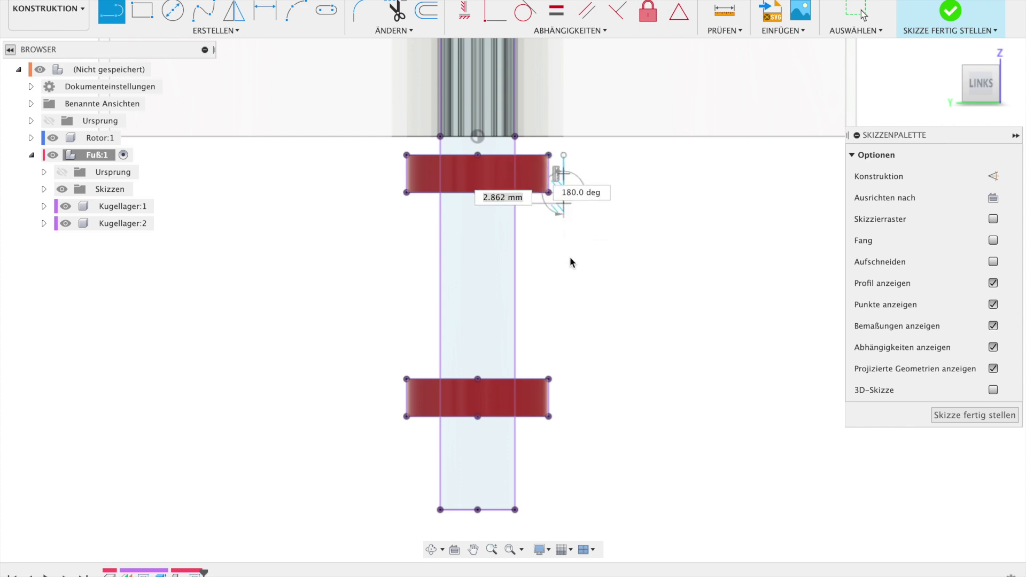
key(Escape)
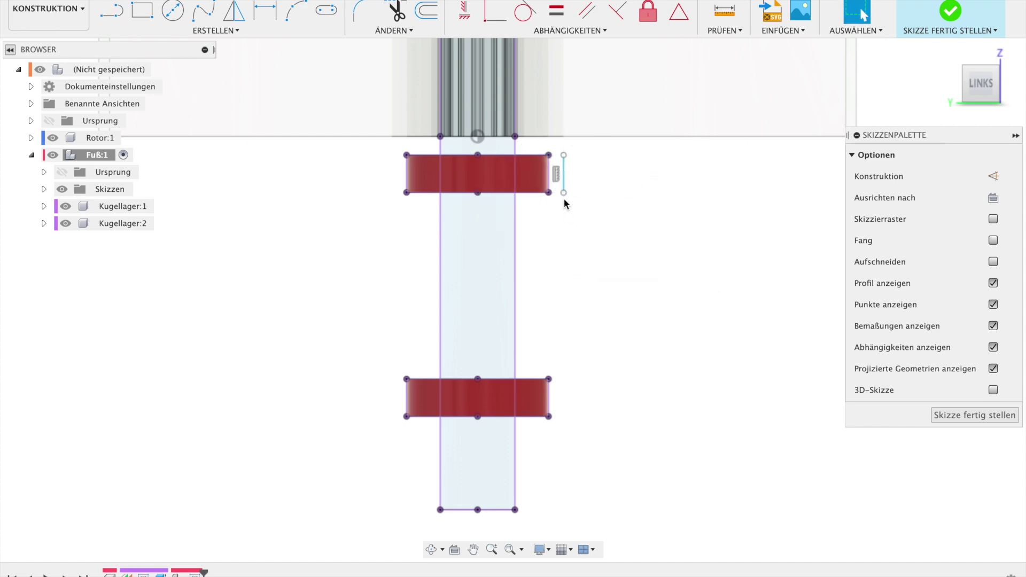
drag(564, 194, 563, 433)
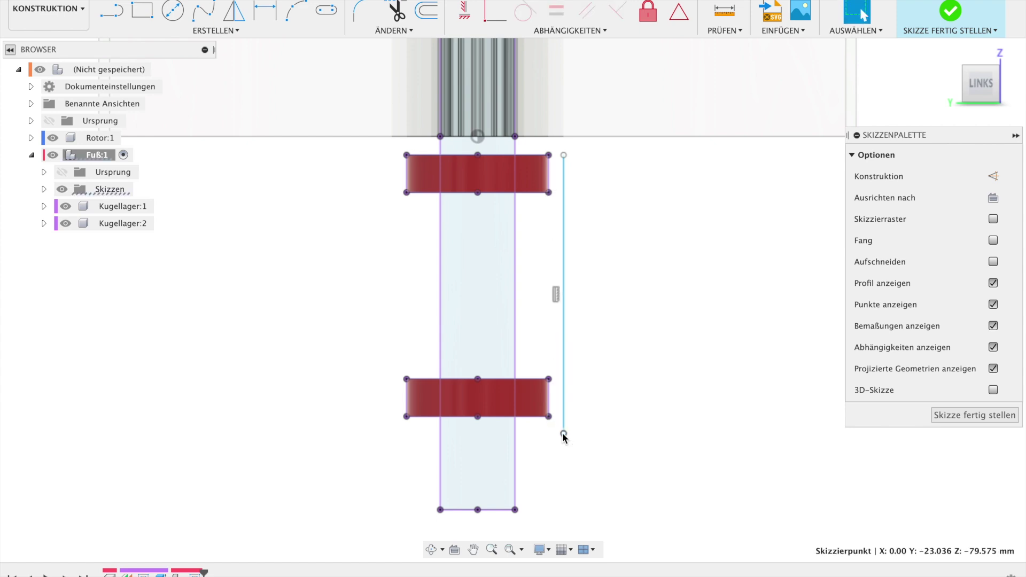
Step: Dimension the line 0.50 mm from the lower bearing's corner
key(d)
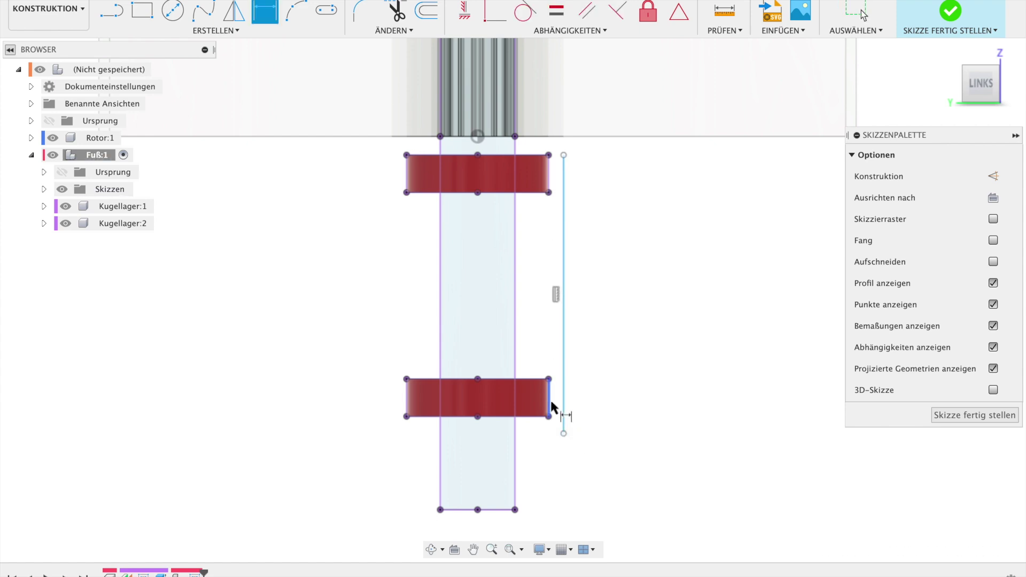
click(549, 419)
click(556, 488)
key(Escape)
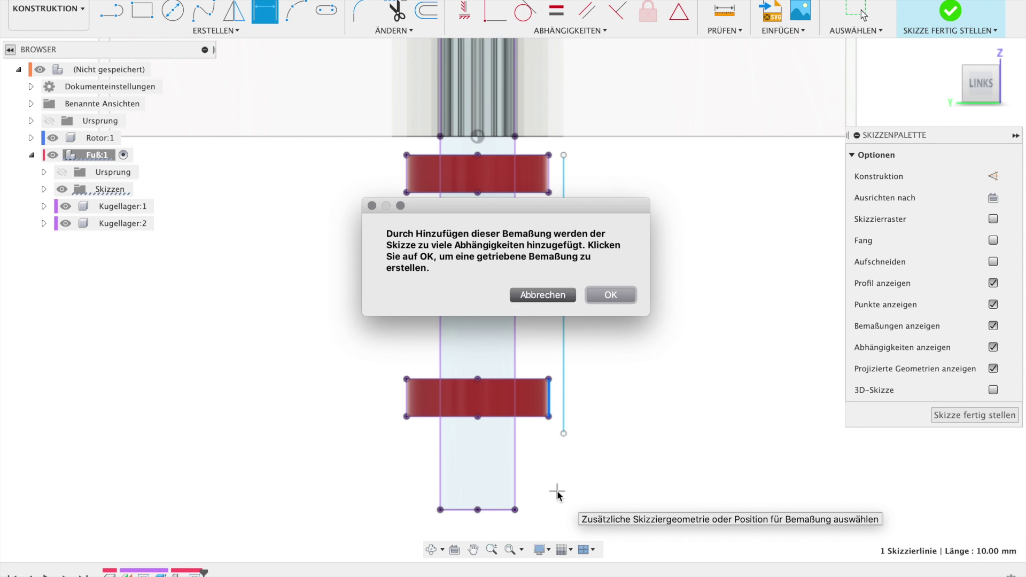
click(562, 412)
click(549, 416)
click(554, 481)
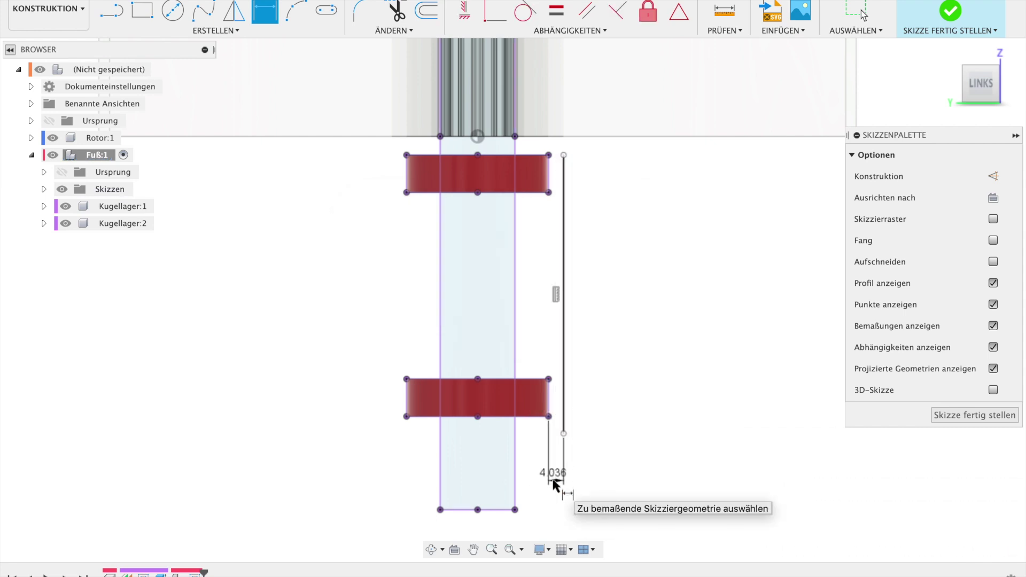
click(555, 484)
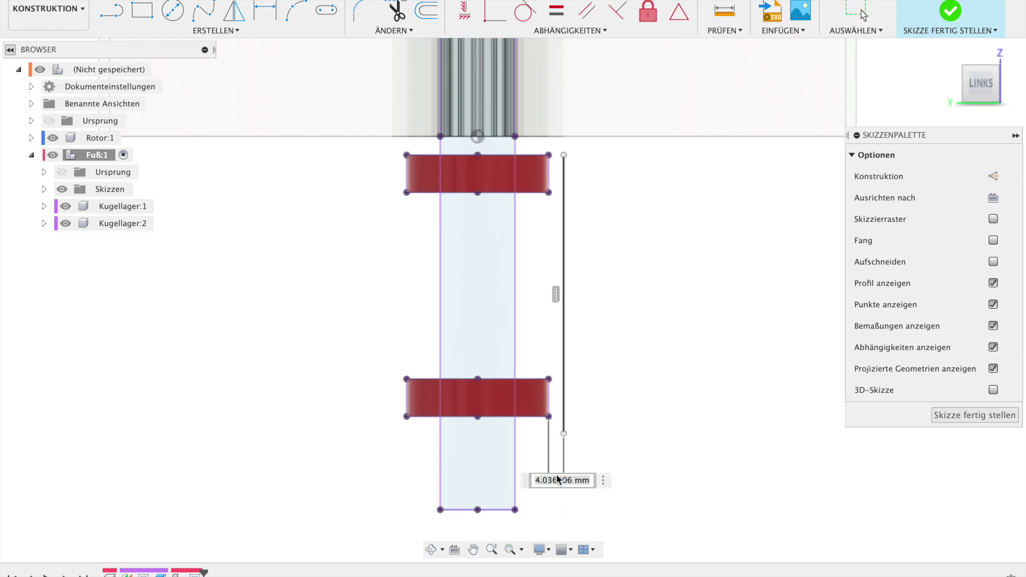
key(Return)
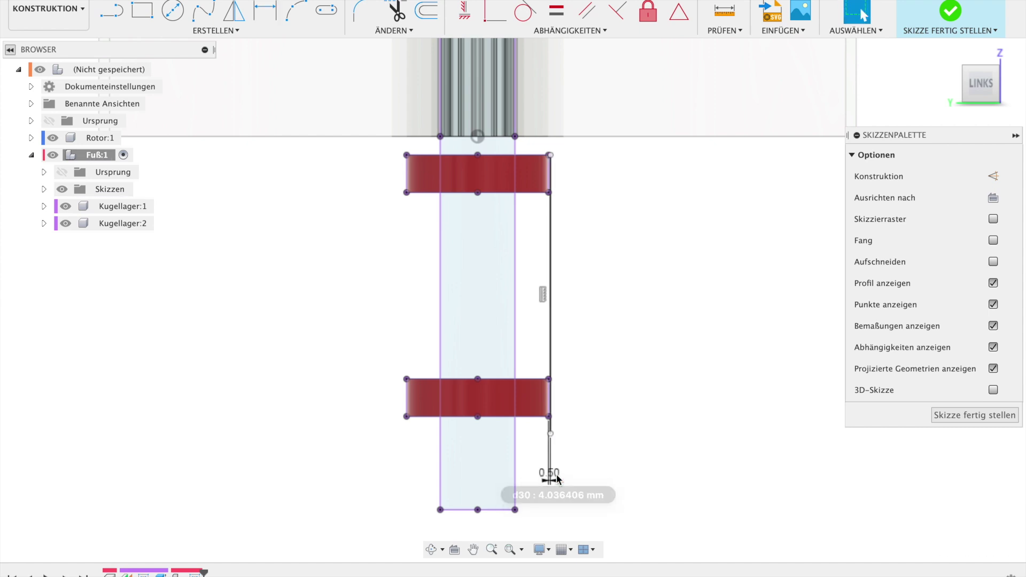
scroll(584, 249, up, 5)
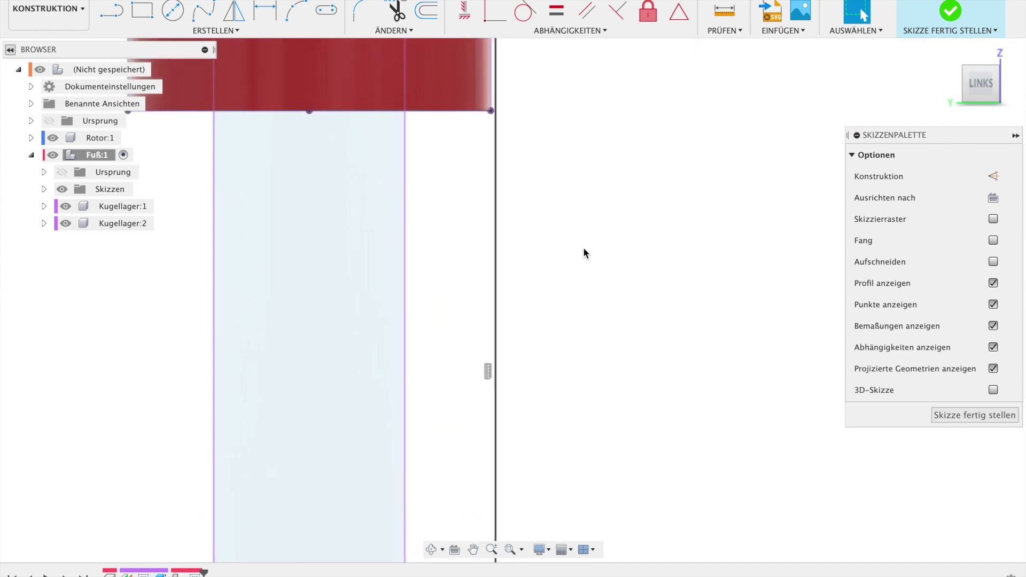
middle_drag(584, 249, 584, 313)
scroll(582, 311, up, 3)
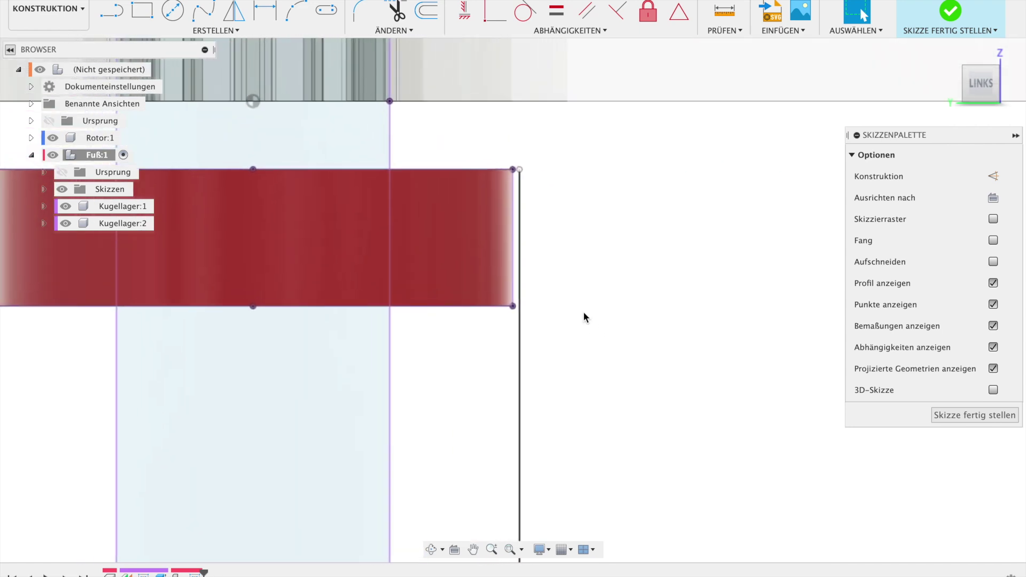
Step: Dimension the line's bottom endpoint 2.00 mm below the lower bearing corner
key(l)
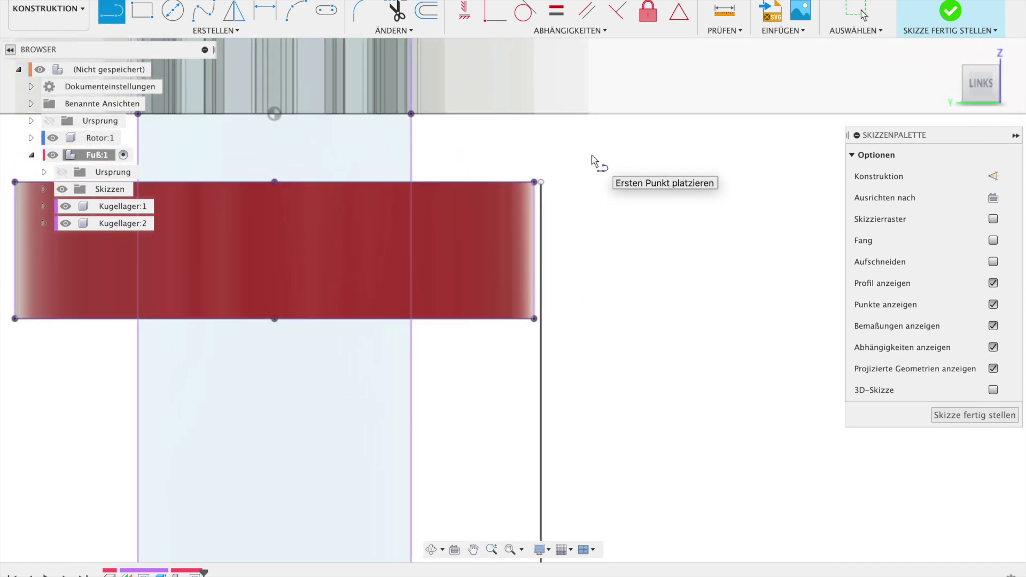
click(534, 182)
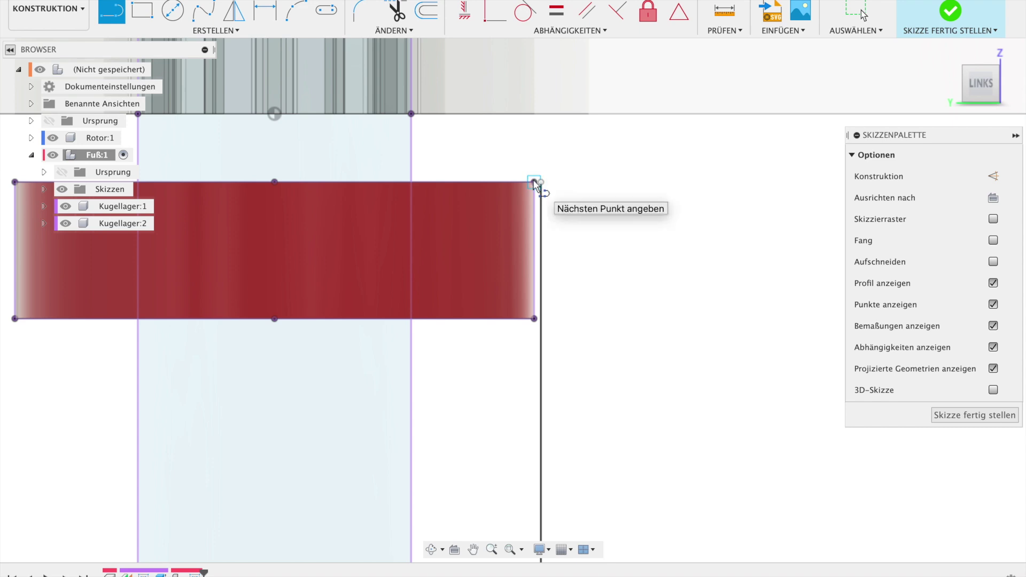
key(Escape)
scroll(534, 181, down, 4)
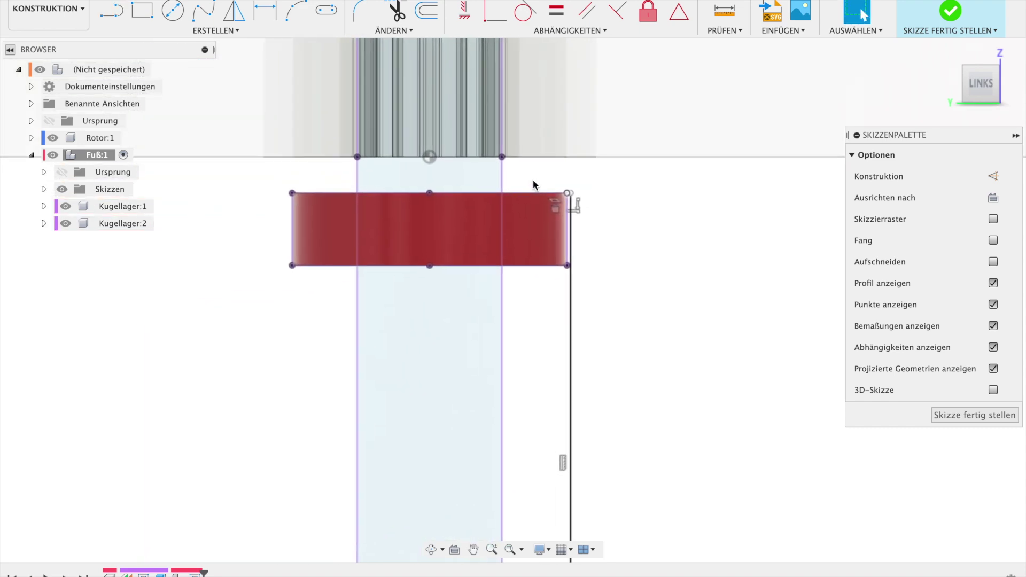
scroll(534, 182, up, 2)
scroll(533, 182, up, 1)
scroll(534, 181, down, 3)
scroll(532, 185, down, 1)
scroll(532, 185, down, 1)
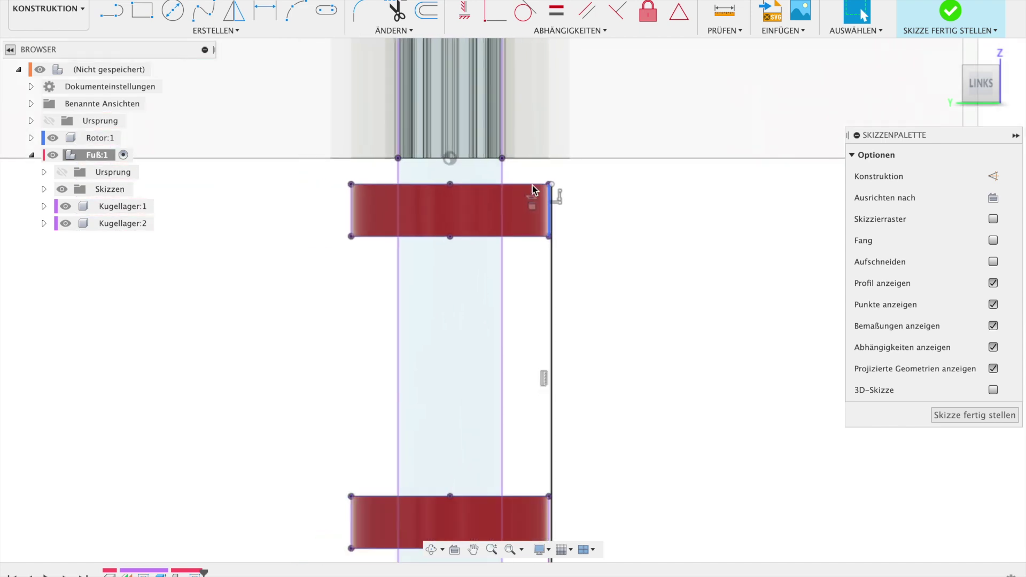
middle_drag(533, 185, 534, 37)
scroll(540, 362, down, 2)
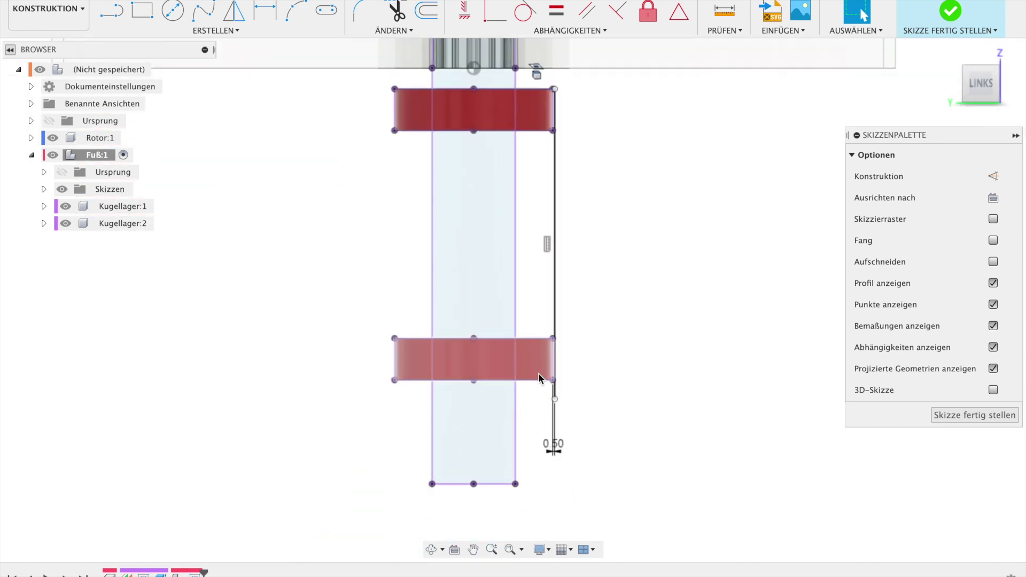
scroll(556, 386, up, 2)
scroll(555, 386, up, 1)
key(d)
click(471, 439)
click(469, 404)
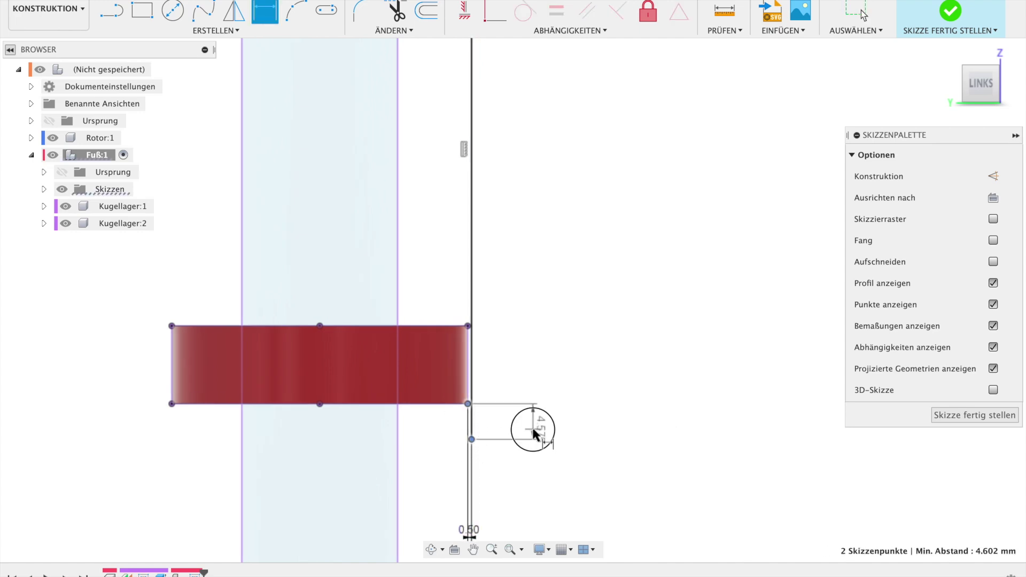
click(533, 429)
text(2)
key(Return)
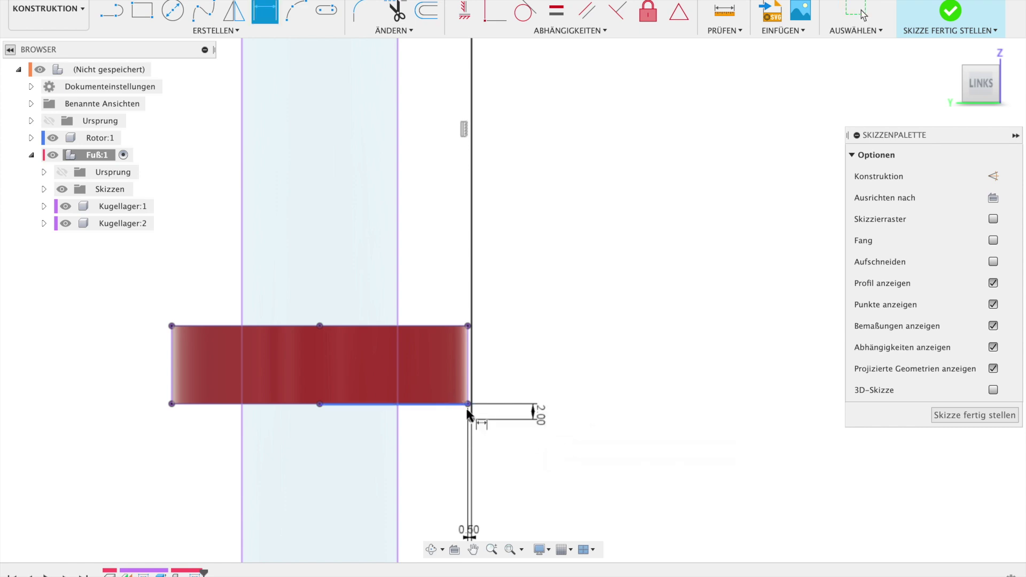
Step: Dimension the line's top endpoint 1.00 mm from the upper bearing's top
scroll(472, 431, down, 1)
scroll(475, 435, down, 1)
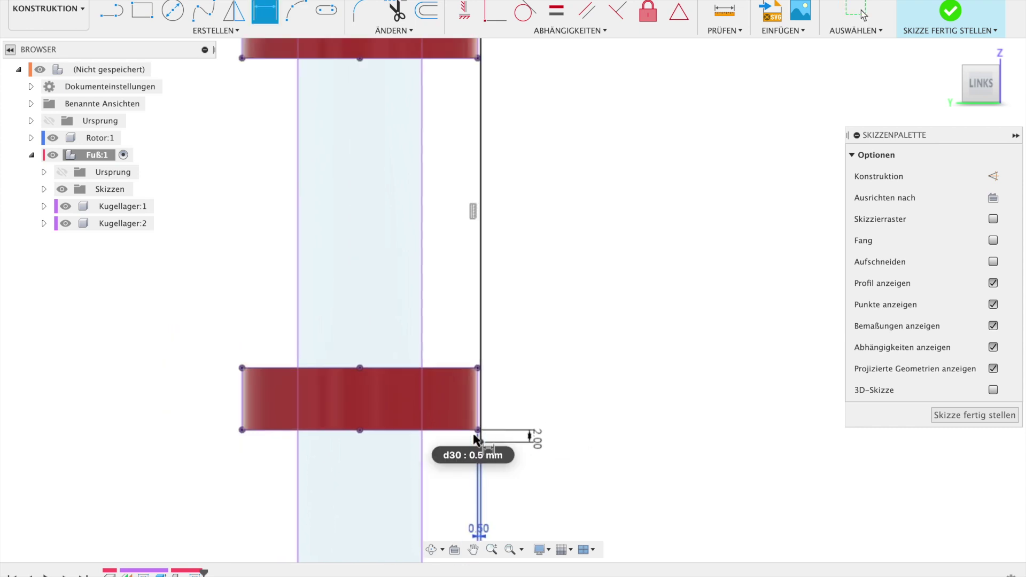
scroll(474, 439, down, 1)
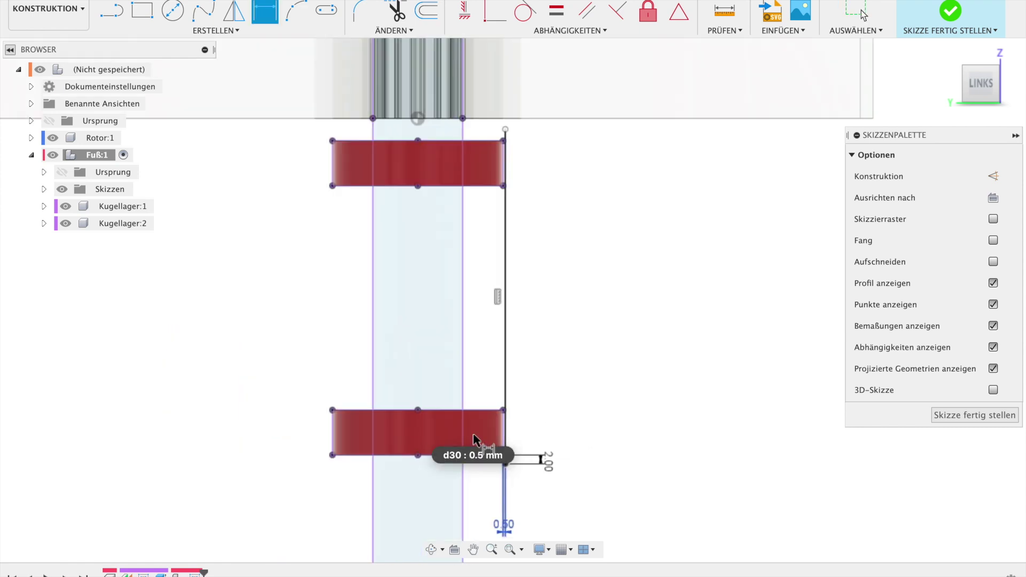
click(503, 139)
click(536, 138)
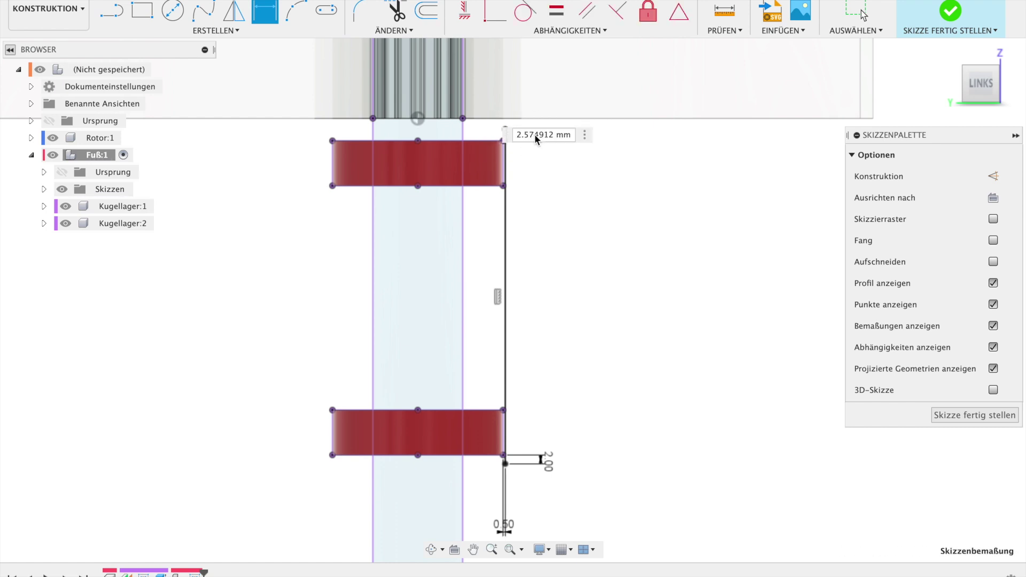
text(1)
key(Return)
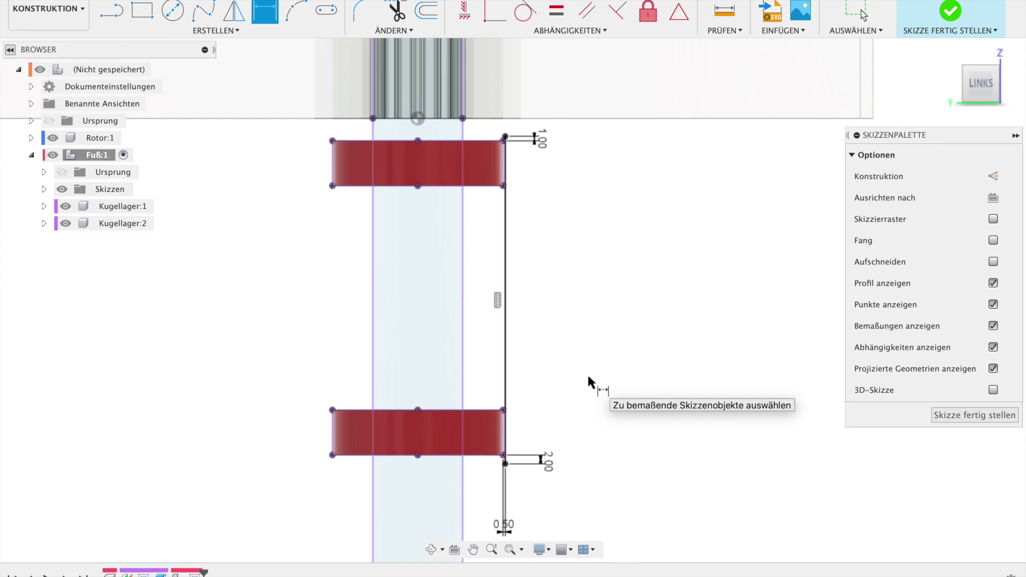
Step: Add short line segments at the red bearing band corners
key(l)
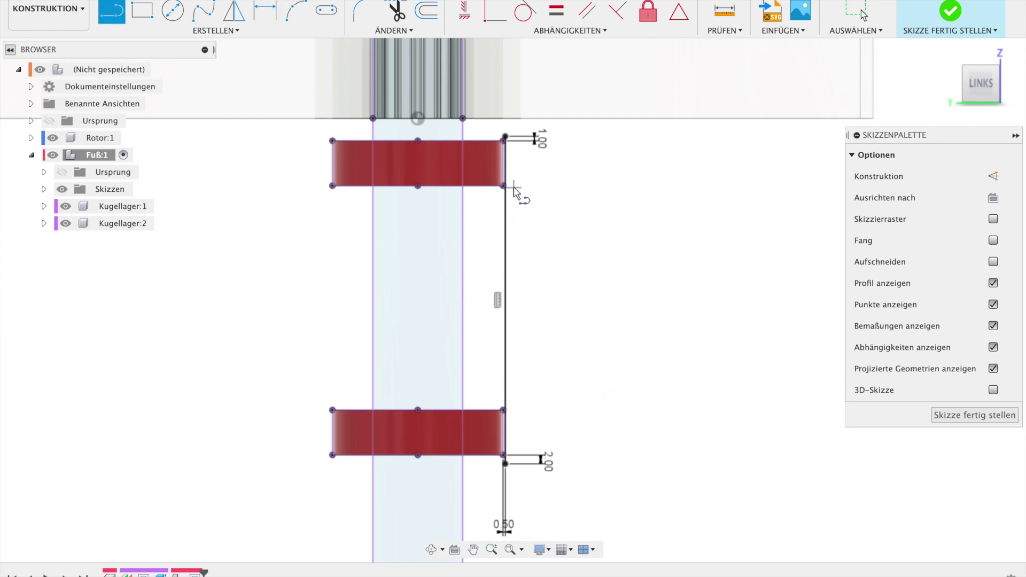
scroll(508, 202, up, 2)
scroll(508, 202, up, 2)
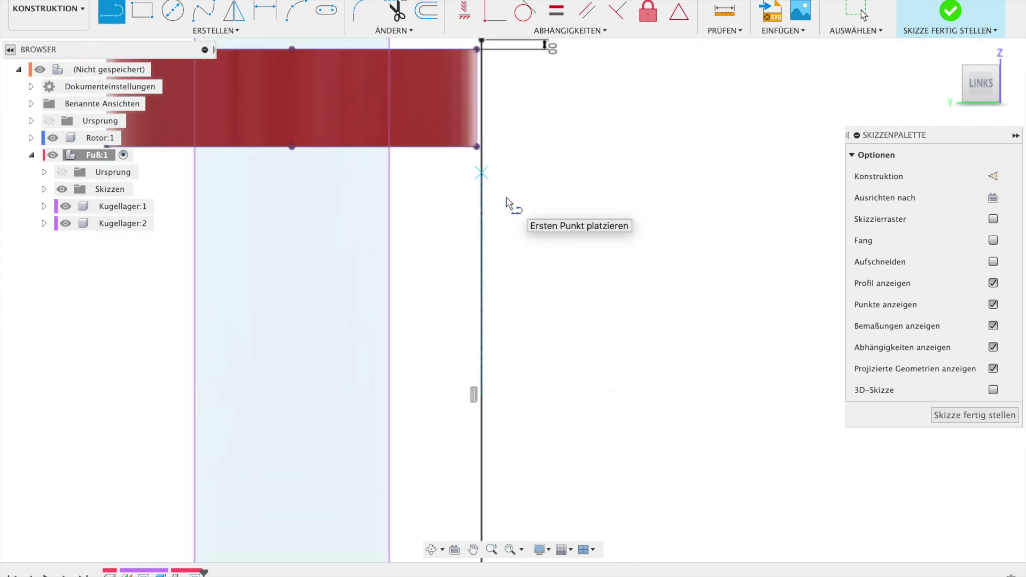
scroll(507, 202, up, 2)
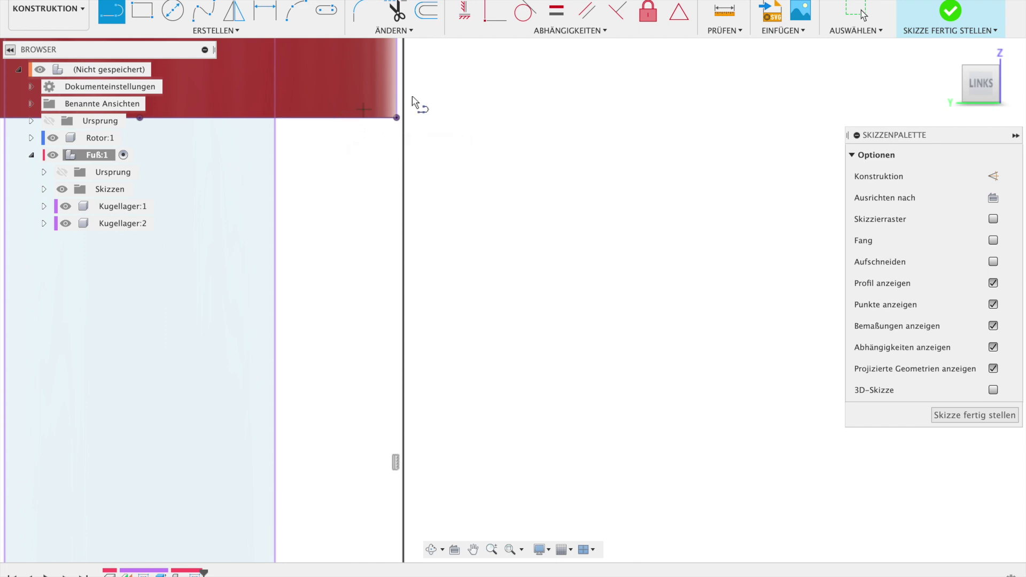
click(396, 117)
key(Escape)
scroll(378, 155, down, 5)
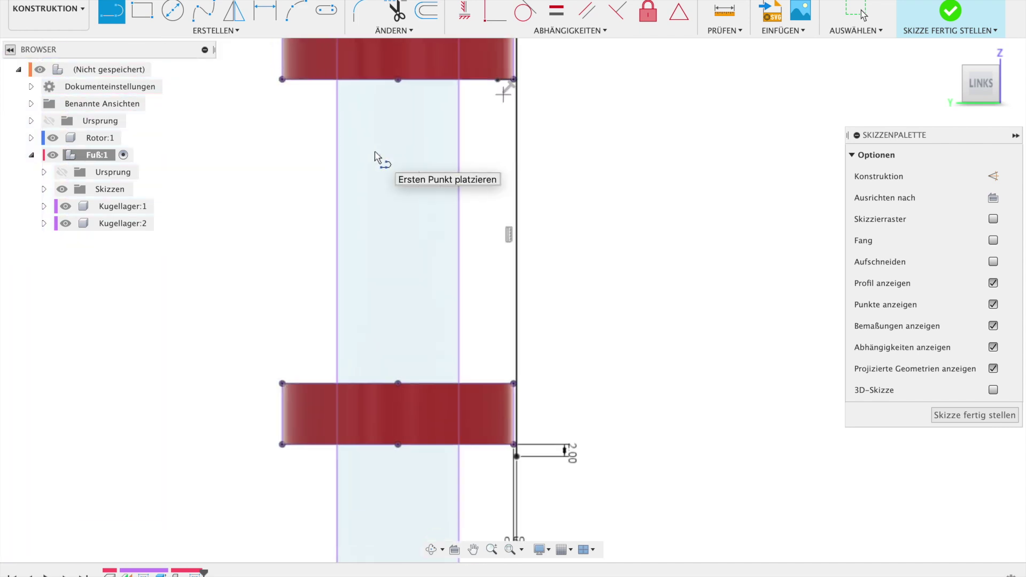
click(493, 383)
click(514, 384)
scroll(519, 391, up, 2)
scroll(518, 391, up, 1)
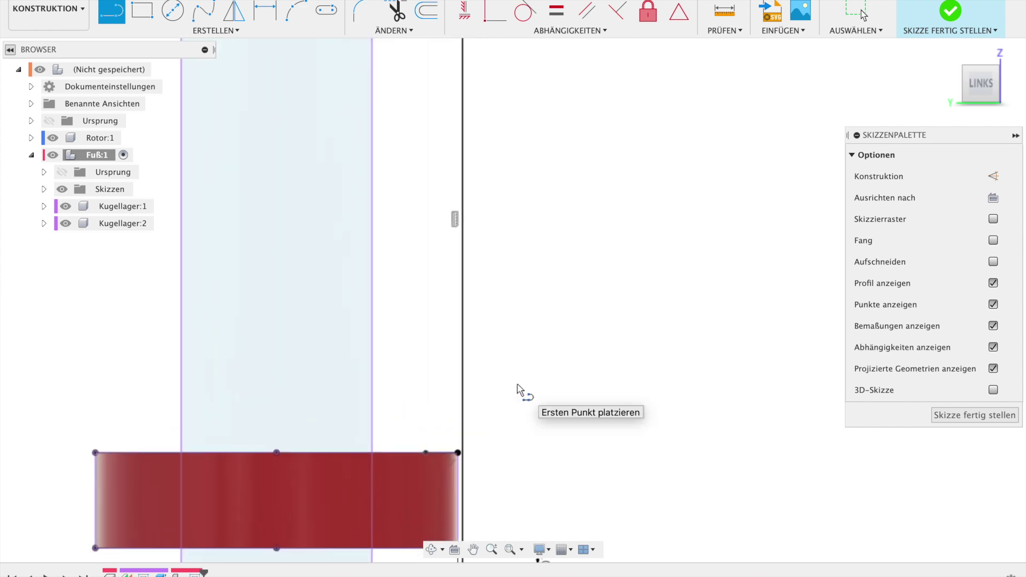
scroll(518, 390, up, 2)
key(t)
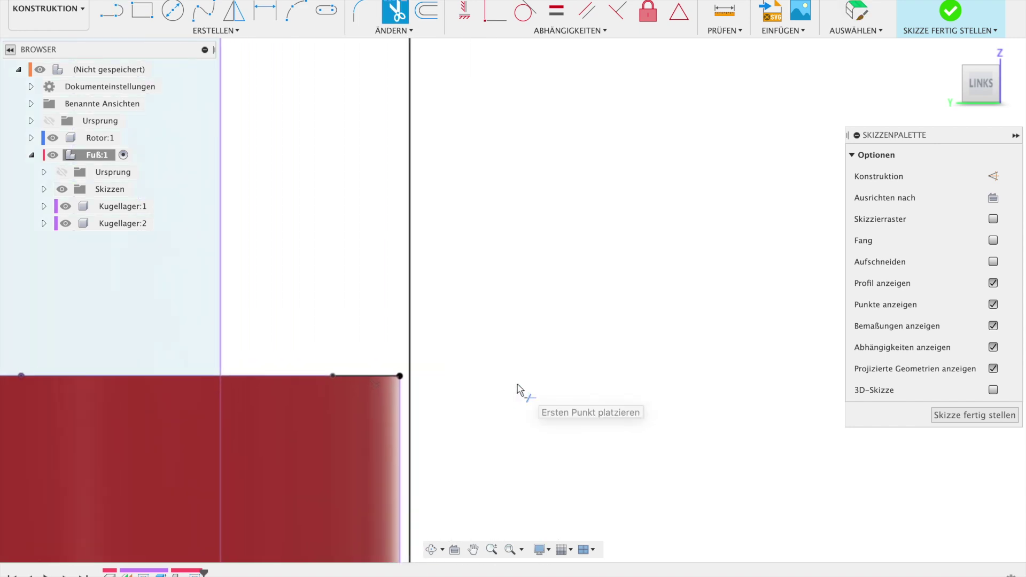
key(l)
click(360, 377)
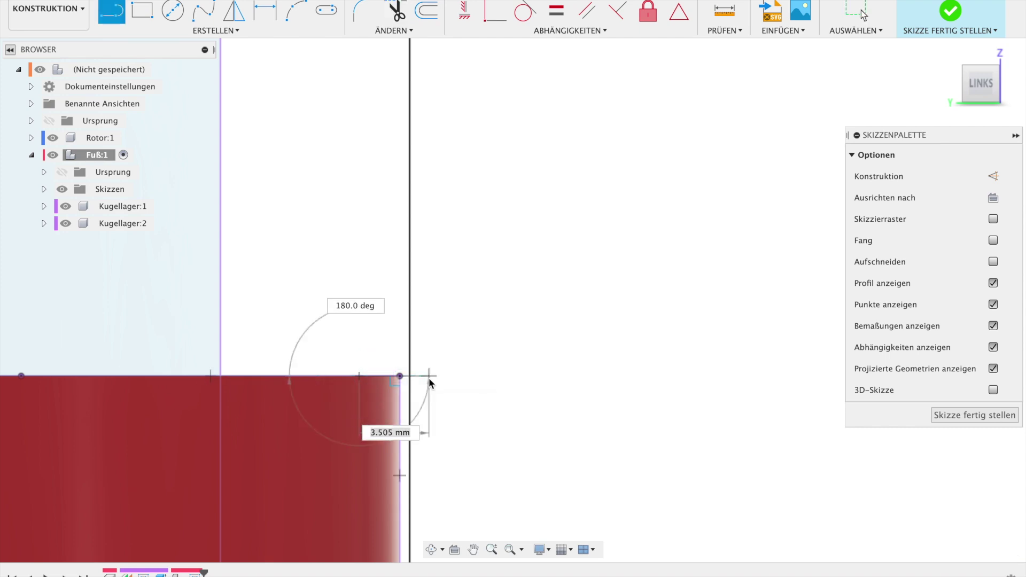
double_click(410, 376)
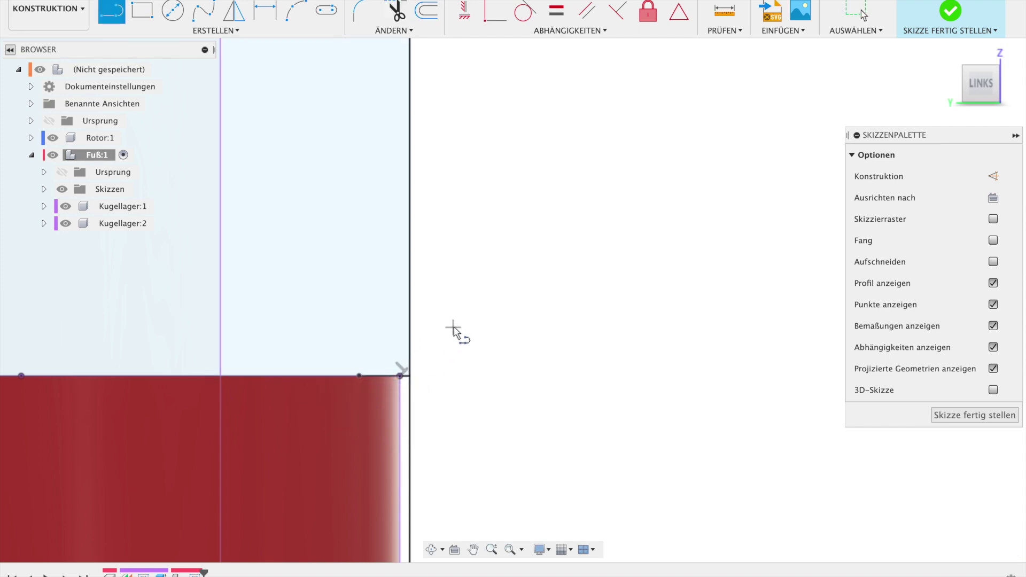
Step: Draw a vertical line from the upper band corner to the lower band corner and snap the loose point onto it
scroll(458, 332, down, 5)
scroll(454, 327, down, 3)
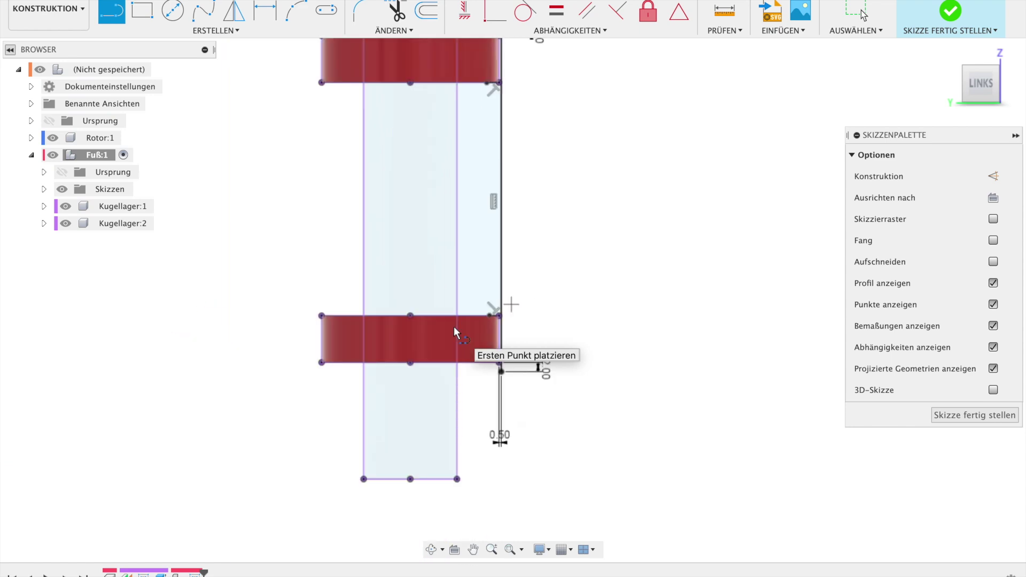
click(498, 83)
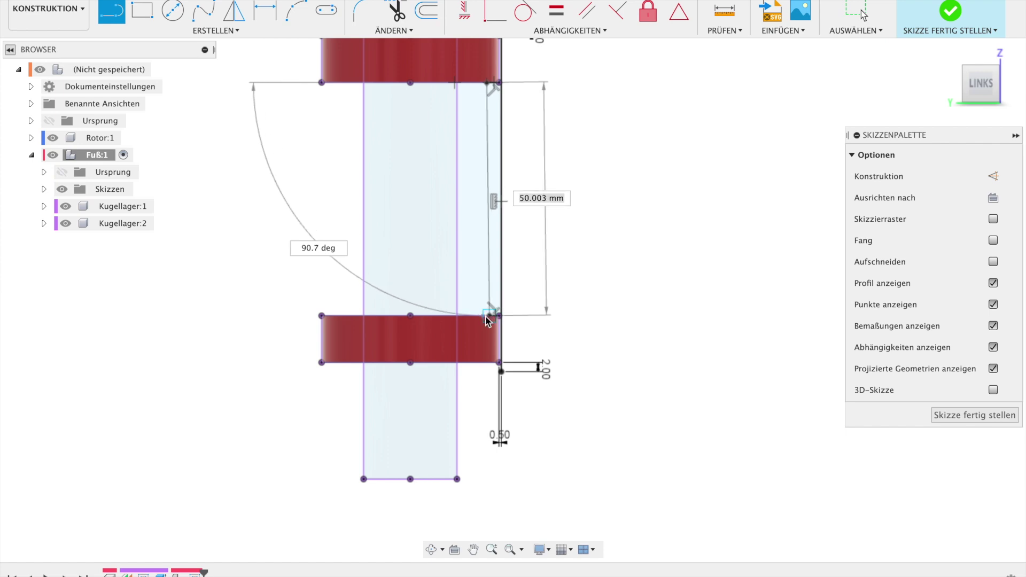
click(483, 328)
key(Escape)
scroll(646, 120, down, 3)
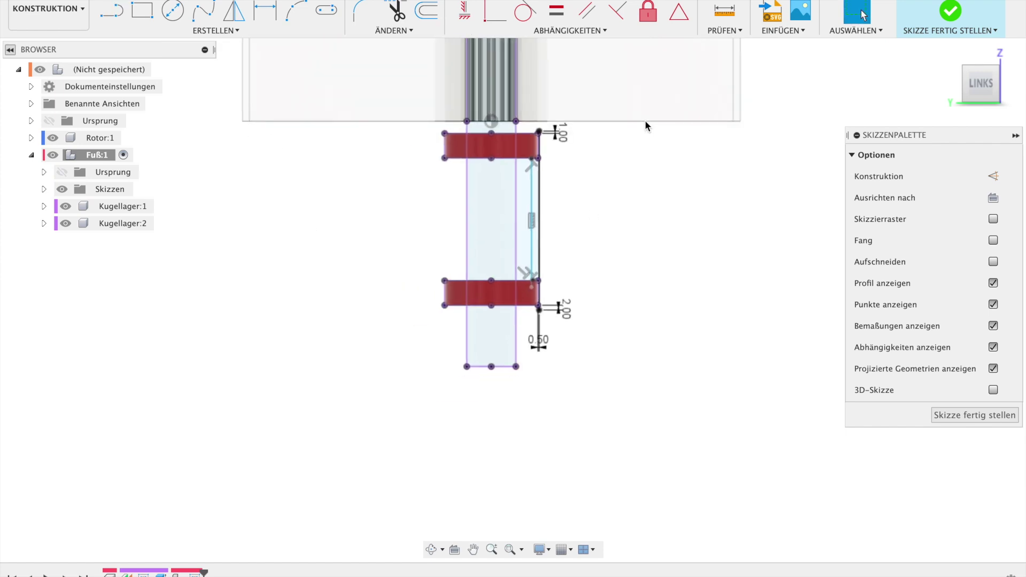
scroll(646, 120, up, 5)
scroll(646, 120, up, 2)
scroll(646, 120, up, 1)
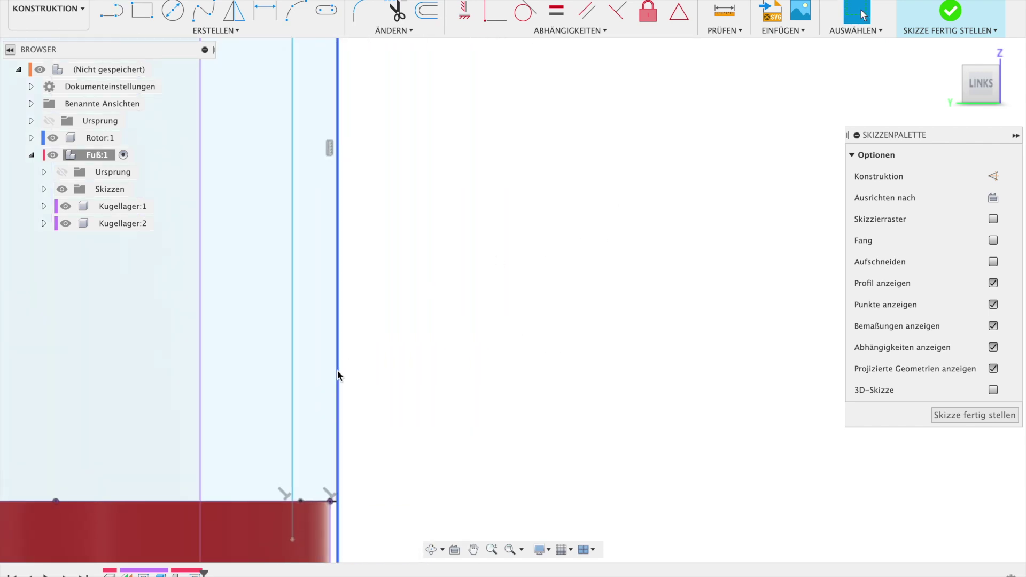
scroll(338, 374, down, 5)
scroll(338, 373, left, 4)
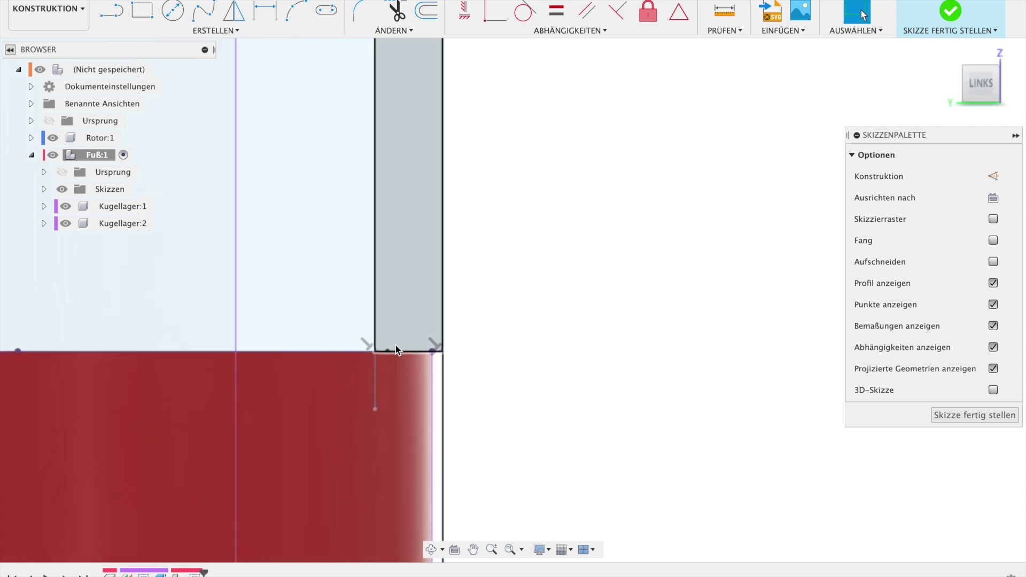
drag(392, 354, 376, 354)
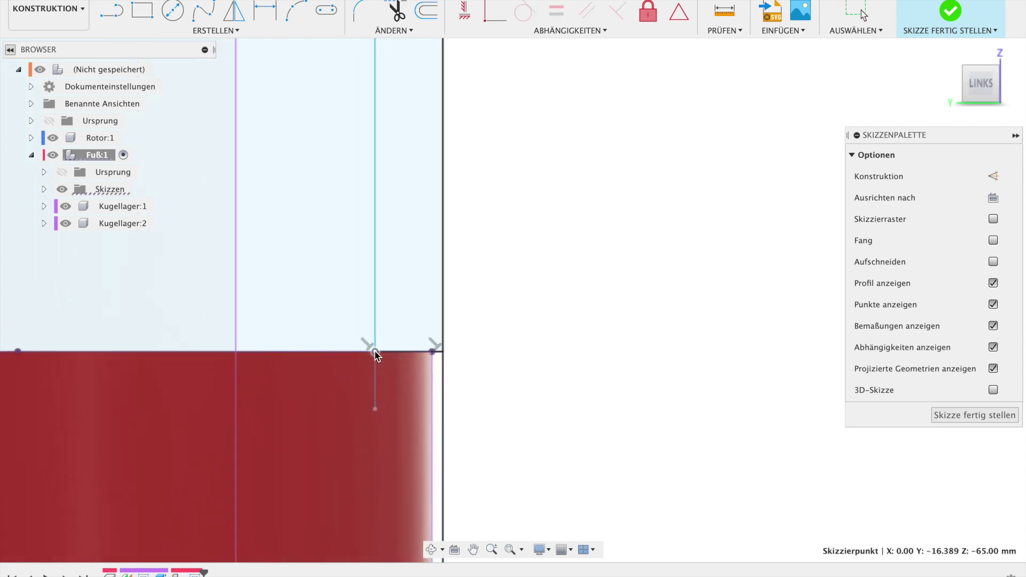
Step: Trim the short stub below the vertical line
key(t)
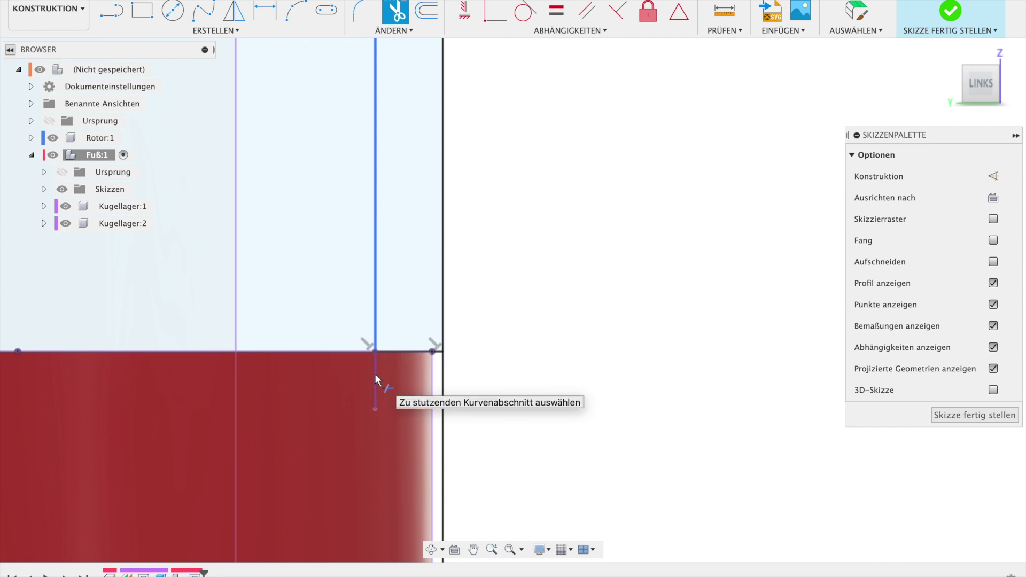
click(374, 374)
scroll(408, 349, down, 2)
scroll(407, 344, down, 2)
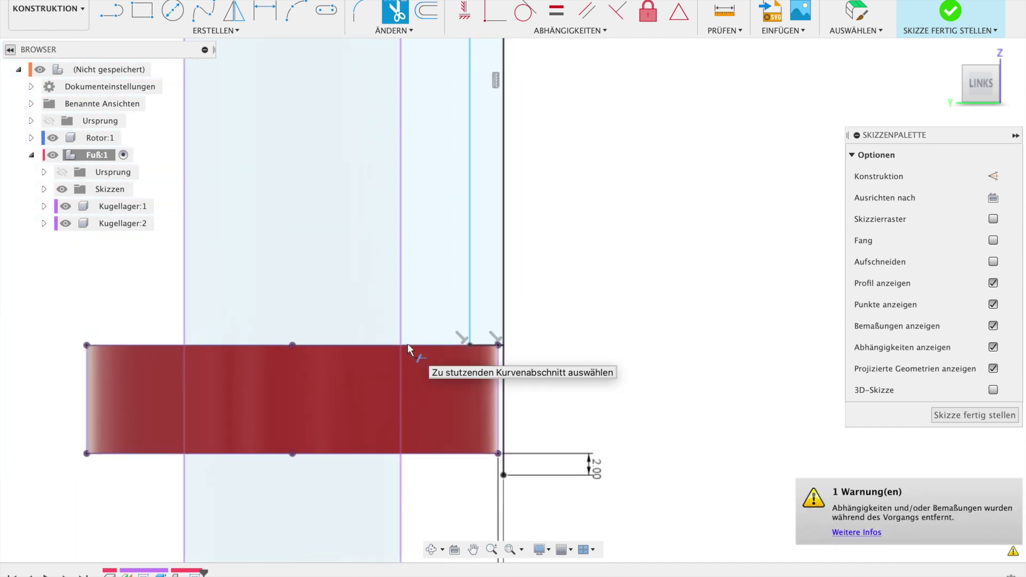
scroll(407, 343, down, 3)
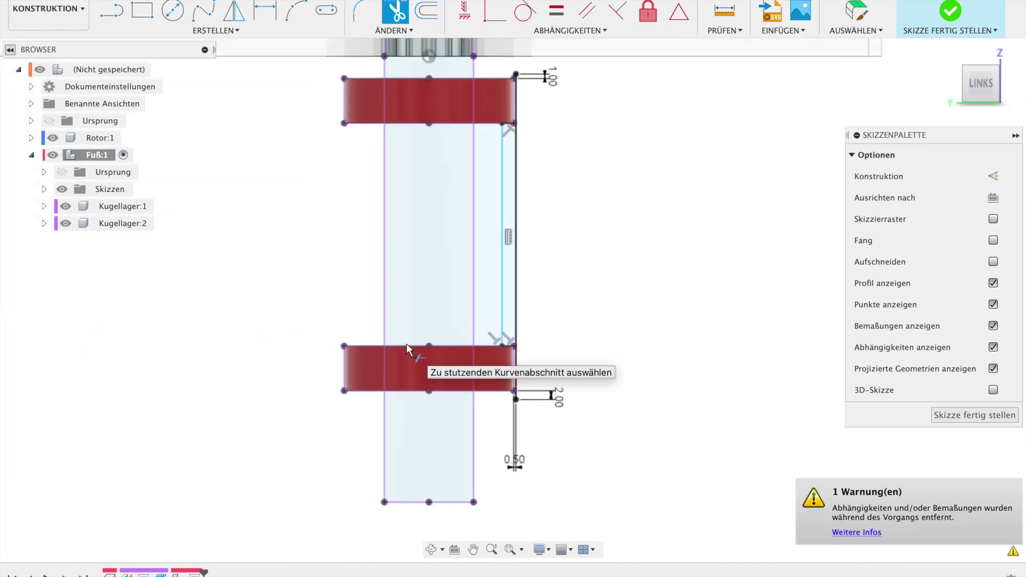
Step: Try a length dimension on the vertical line, cancelling it as over-constraining
key(d)
click(500, 252)
click(554, 257)
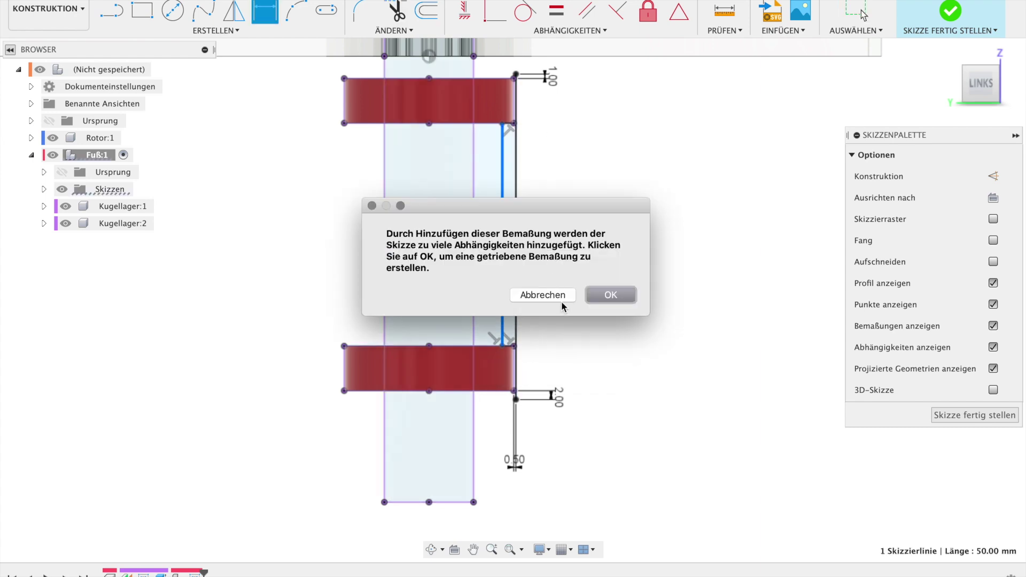
click(561, 300)
key(Escape)
scroll(560, 305, up, 2)
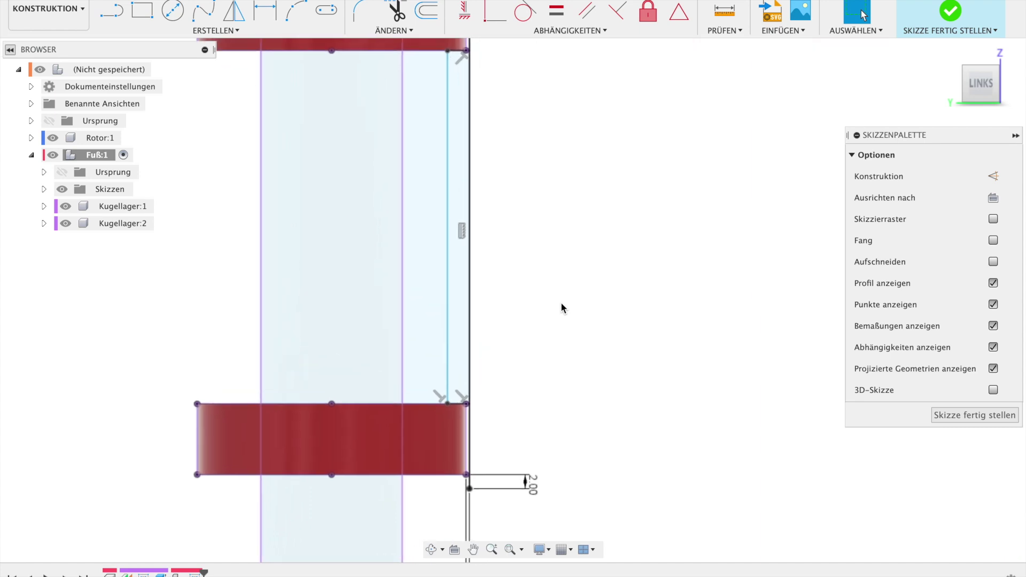
scroll(561, 307, up, 3)
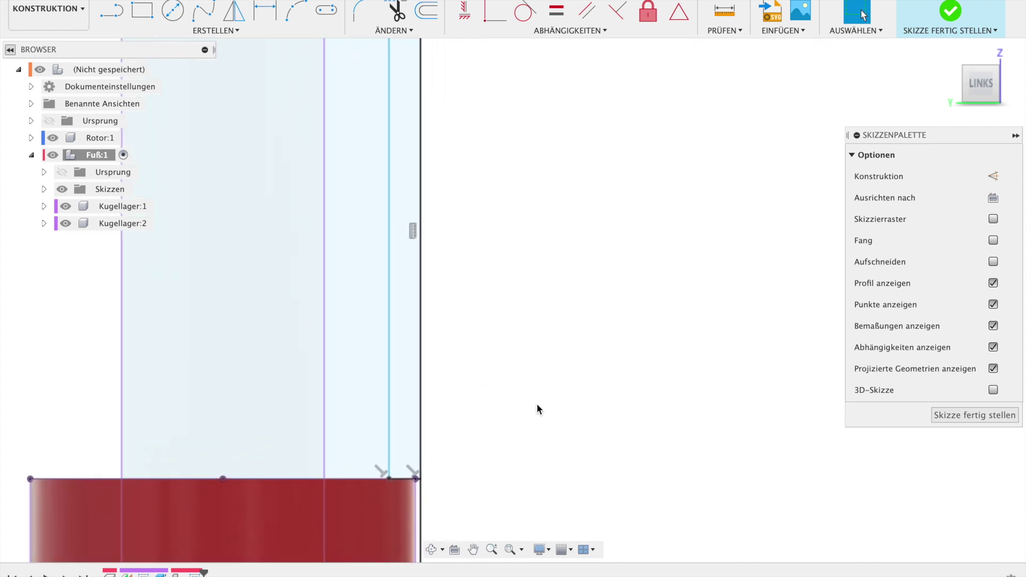
scroll(540, 412, down, 5)
scroll(544, 417, down, 5)
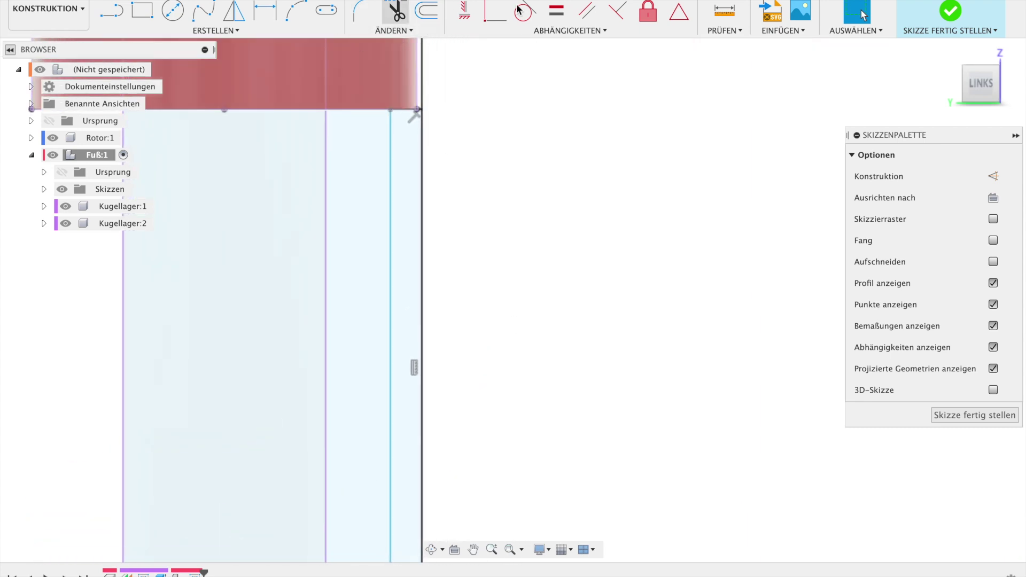
Step: Try a Senkrecht constraint between the vertical line and top edge, then cancel it
click(618, 12)
click(392, 144)
click(402, 109)
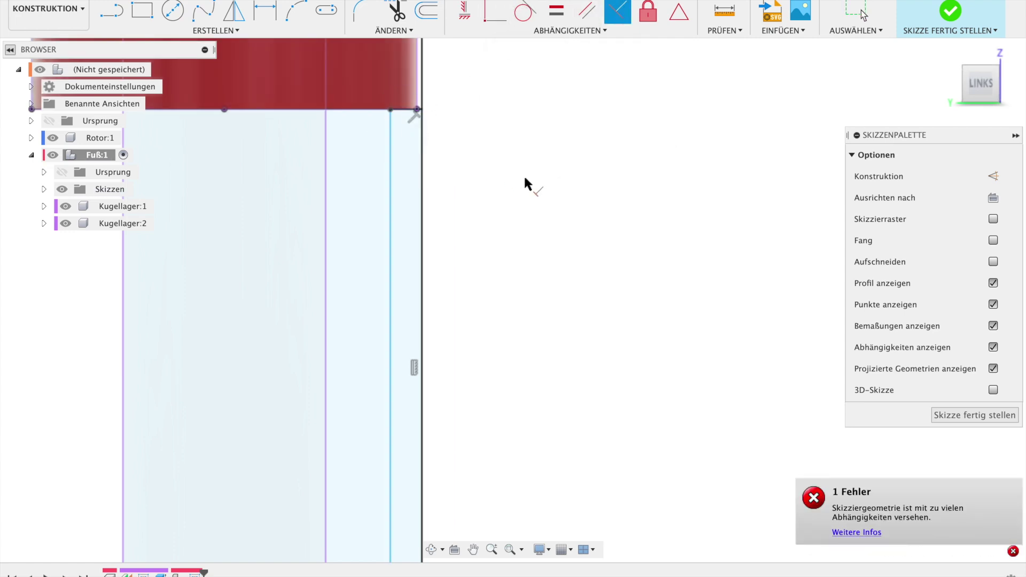
key(Escape)
scroll(524, 180, down, 5)
scroll(526, 182, up, 3)
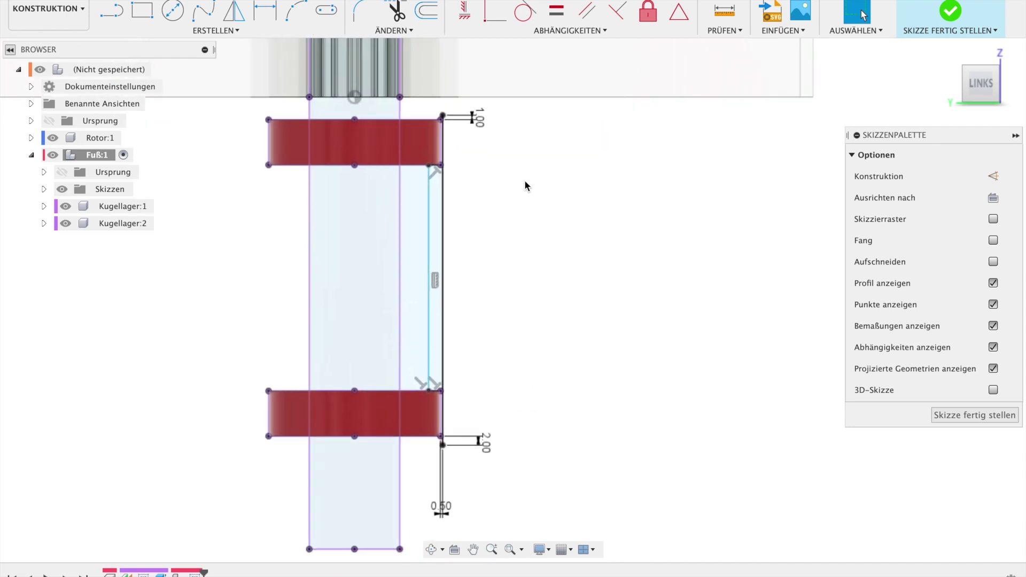
scroll(526, 182, up, 2)
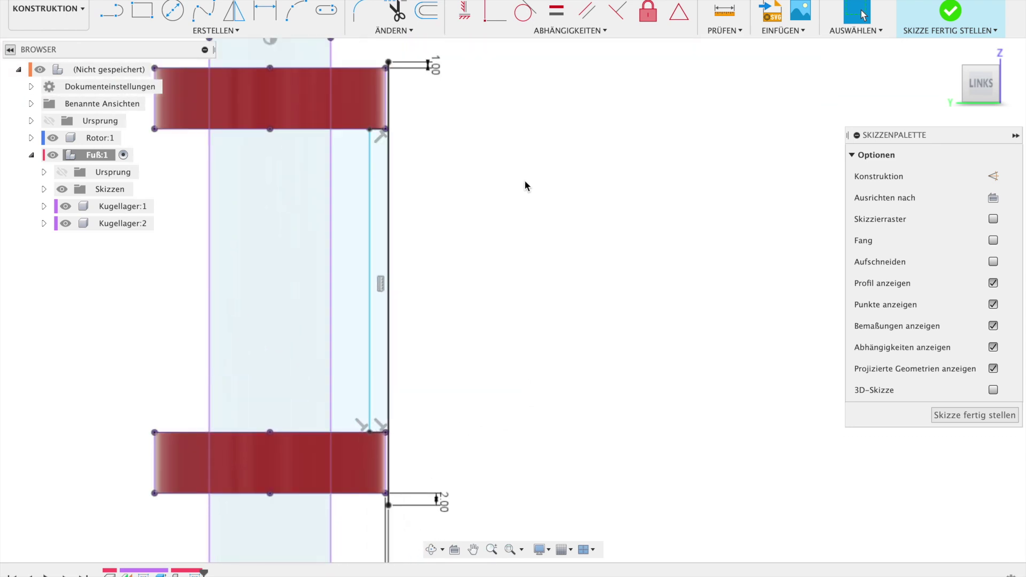
scroll(525, 182, down, 1)
scroll(525, 181, down, 1)
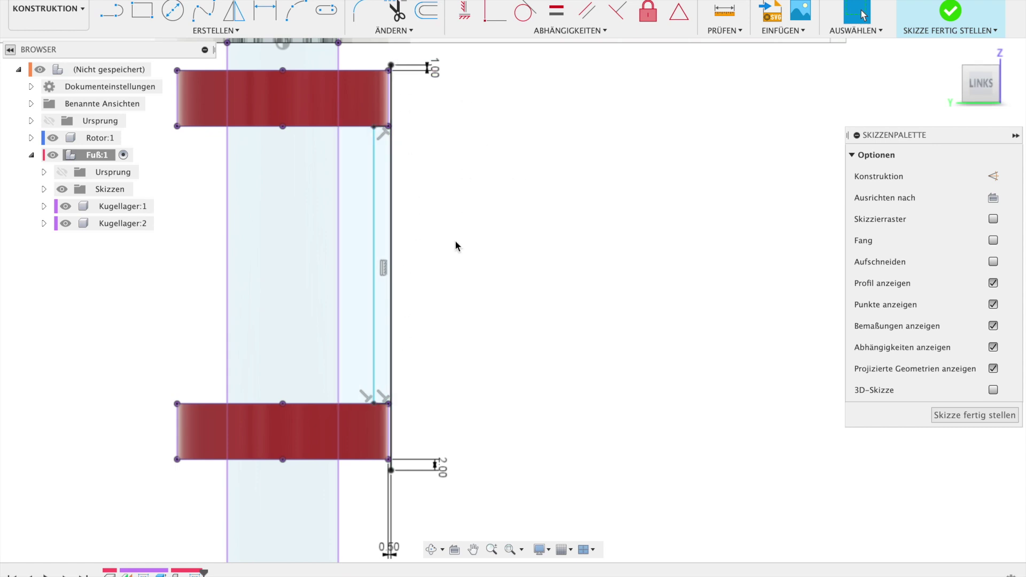
Step: Draw 5 mm horizontal lines outward from the bottom and top corner points
key(l)
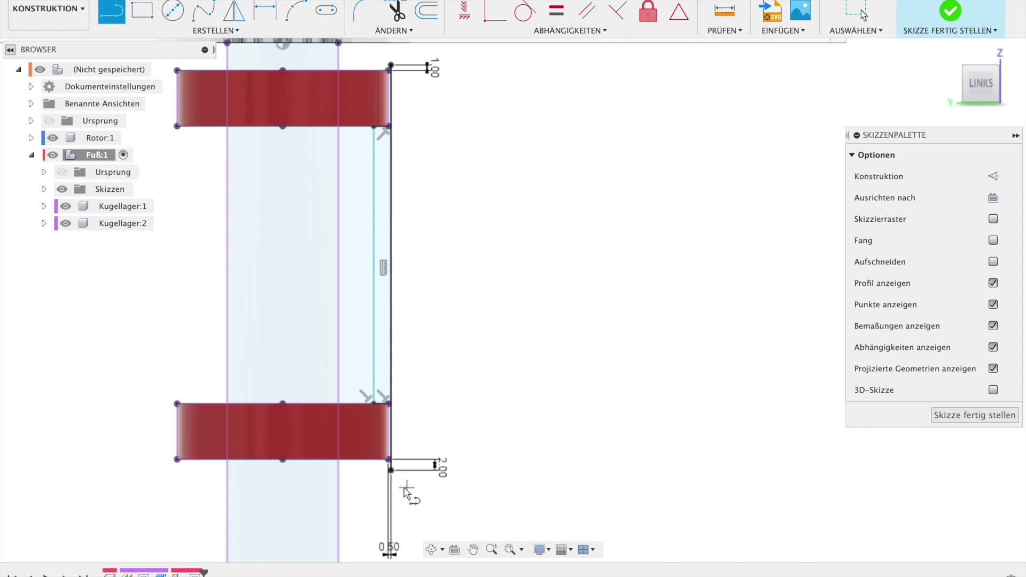
click(395, 470)
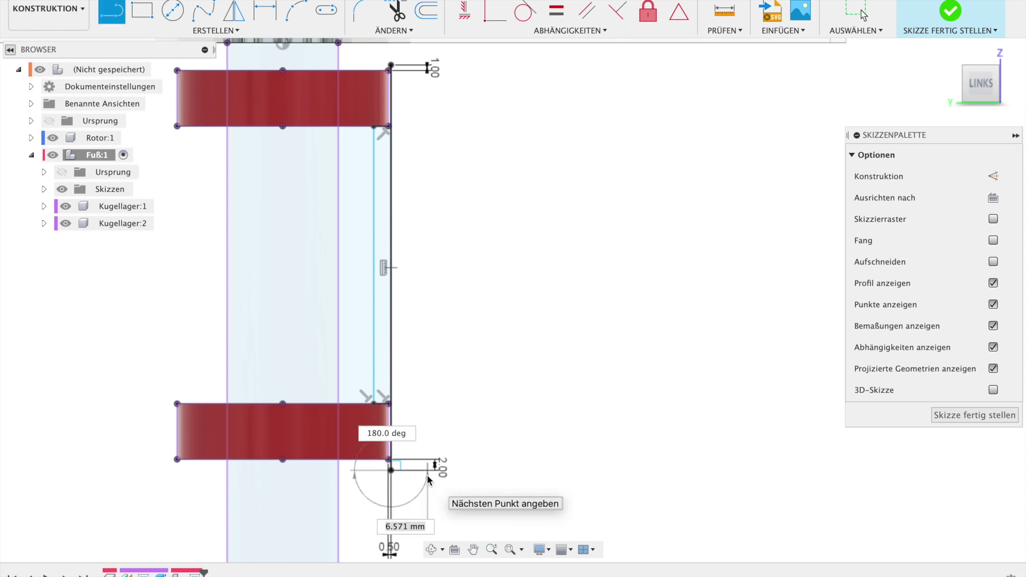
text(5)
key(Return)
key(Escape)
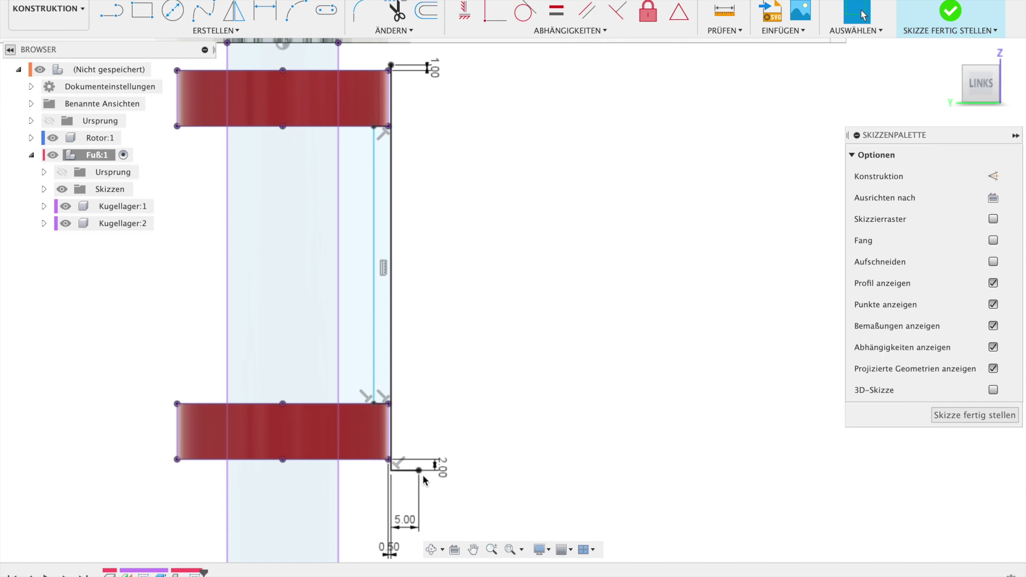
key(l)
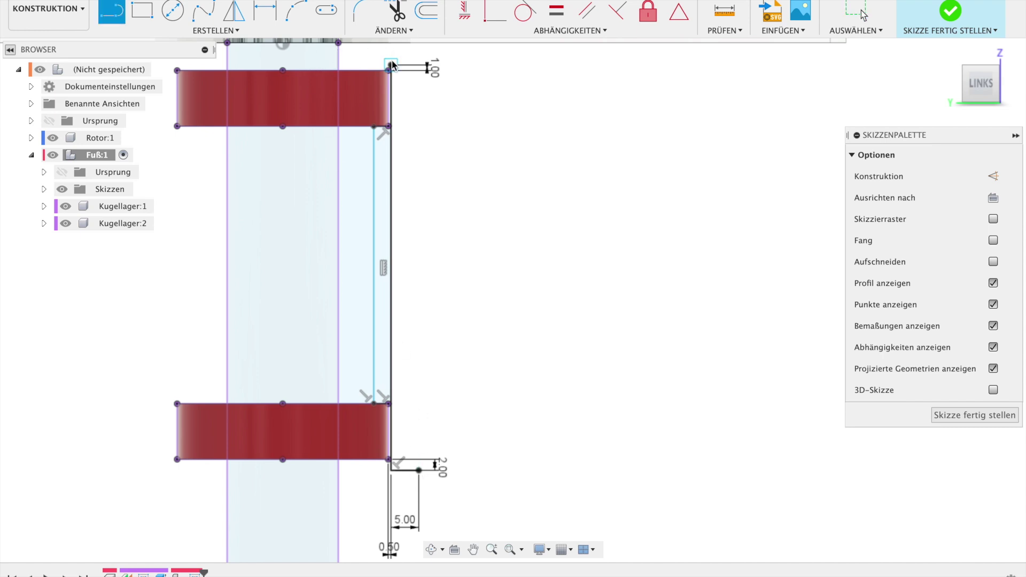
click(391, 65)
key(Return)
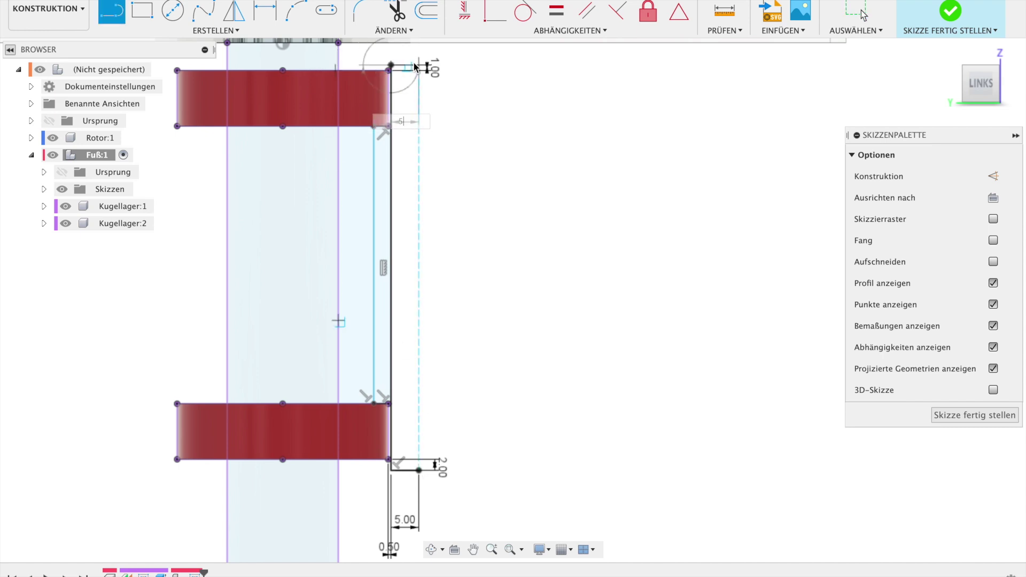
key(Escape)
Step: Close the strip with a vertical line between the two line ends and finish the sketch
key(l)
click(419, 64)
click(418, 470)
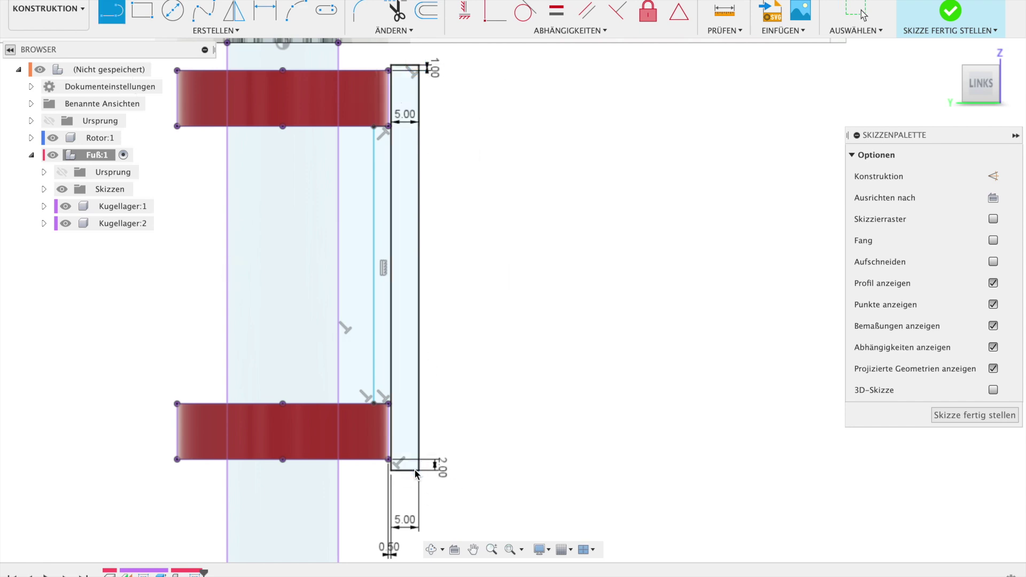
key(Escape)
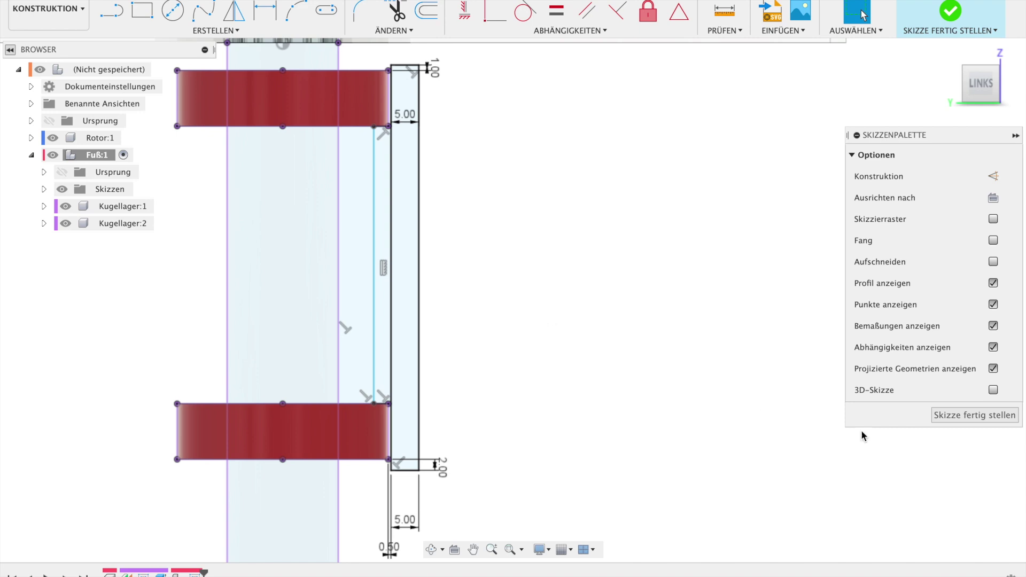
click(979, 417)
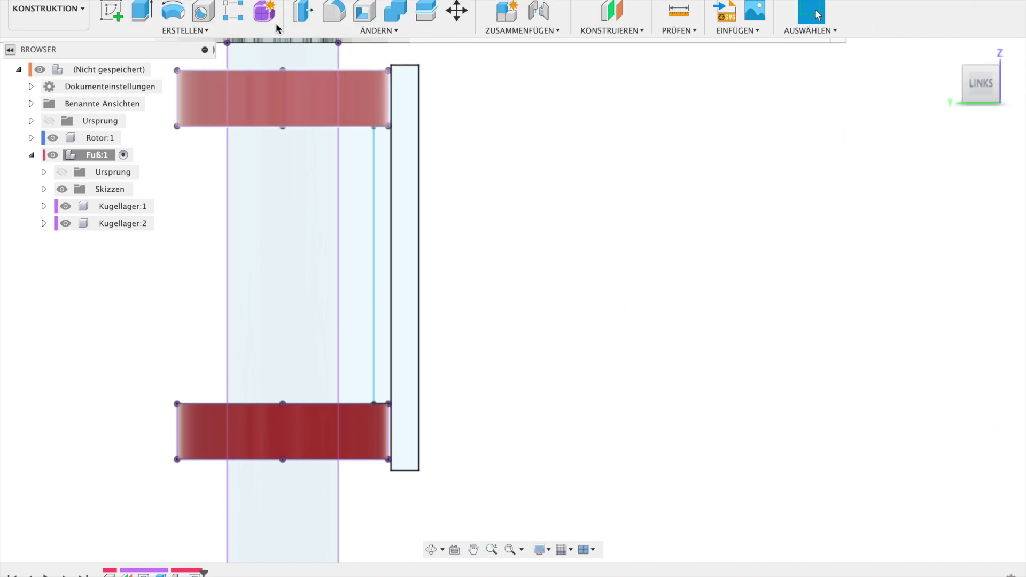
Step: Revolve the strip and rectangle profiles 360° around the shaft line into a new body
click(172, 11)
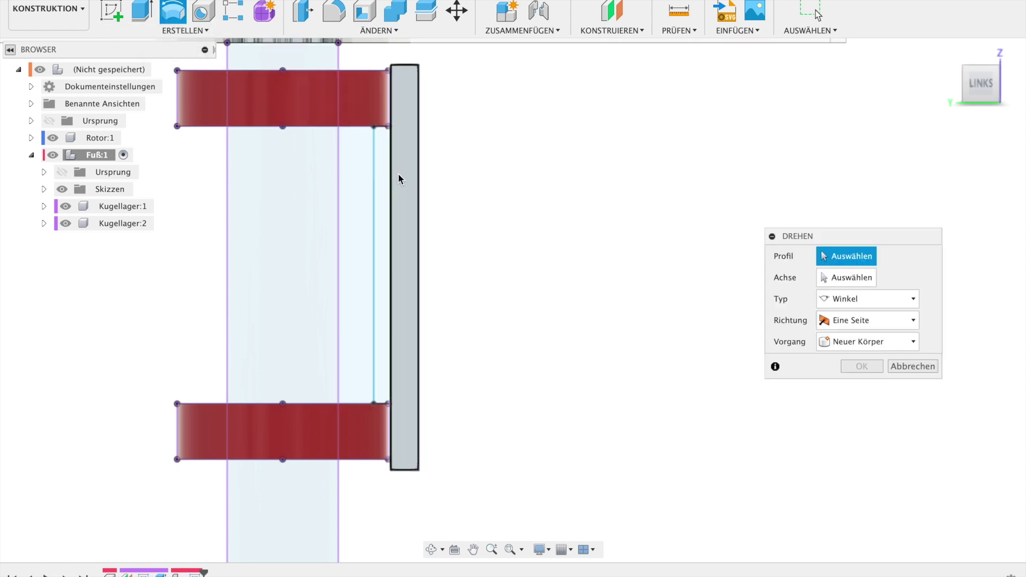
click(385, 171)
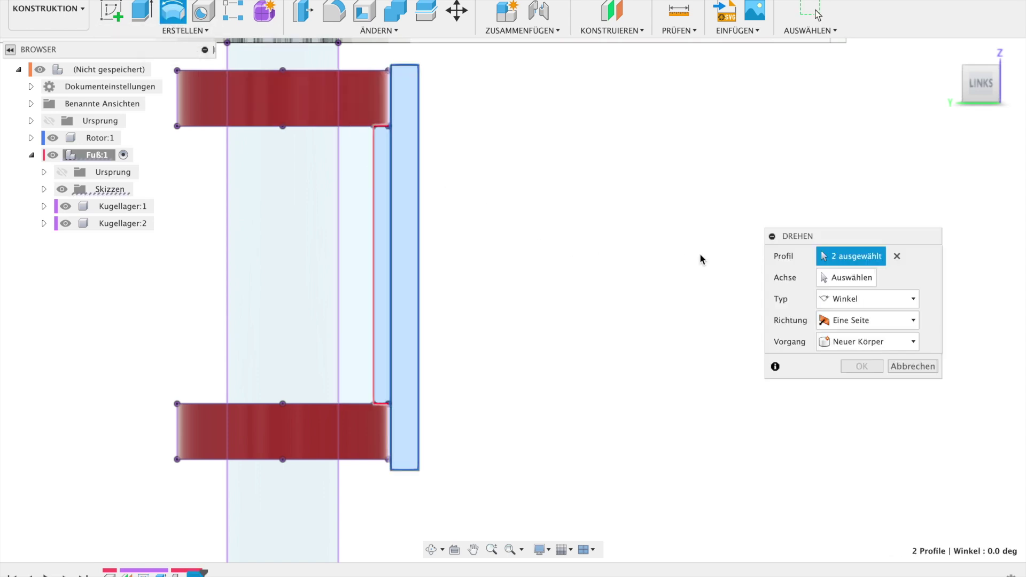
click(834, 279)
scroll(282, 449, down, 3)
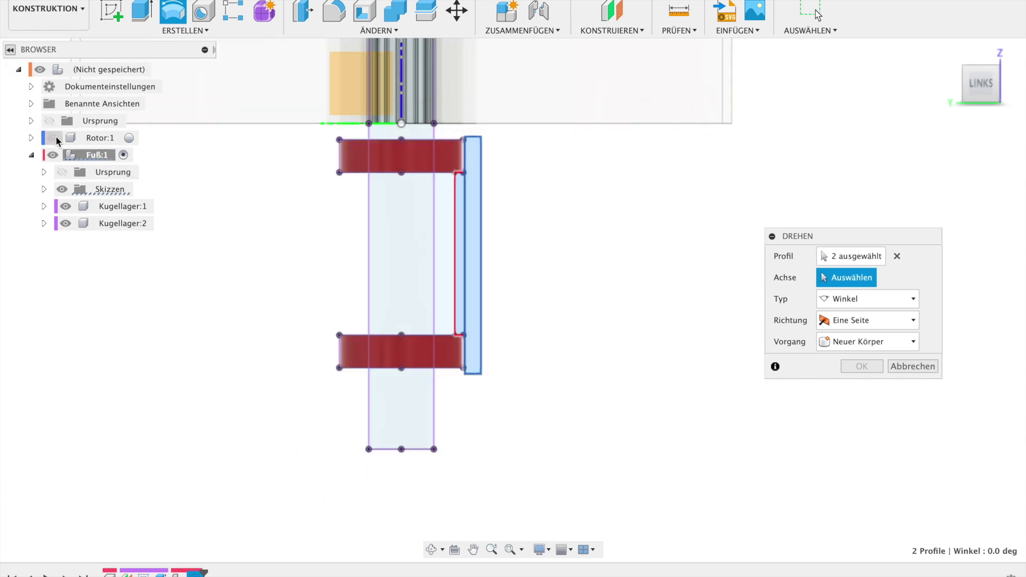
click(403, 85)
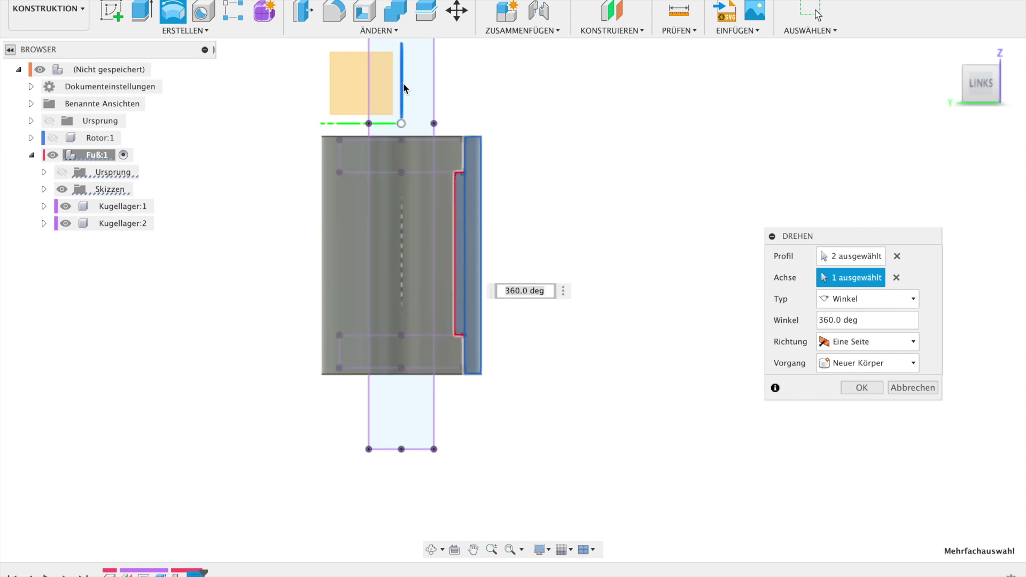
click(859, 389)
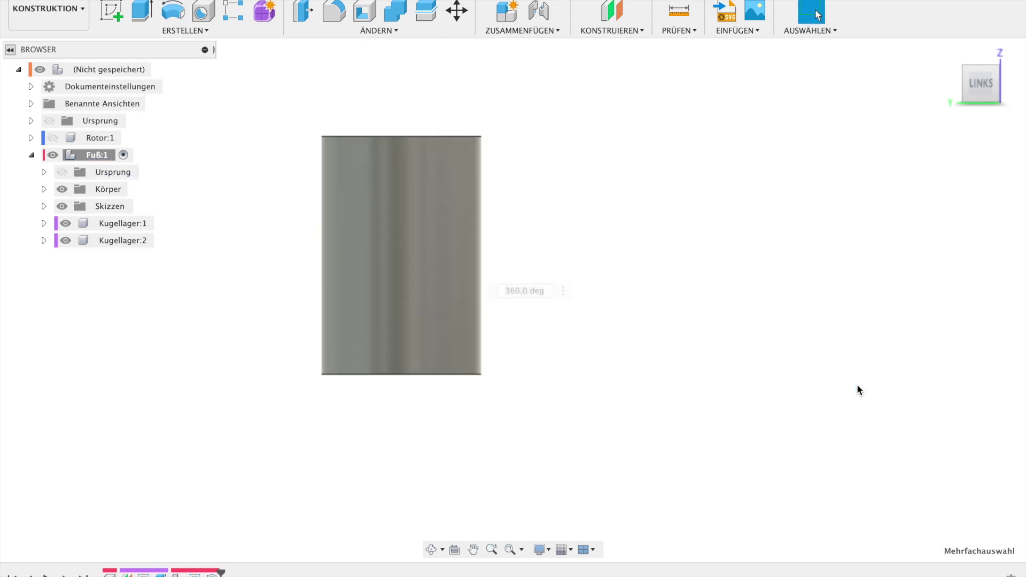
Step: Toggle Rotor:1 visibility, then change the housing sketch's 0.50 mm clearance to 0.20 mm
click(53, 138)
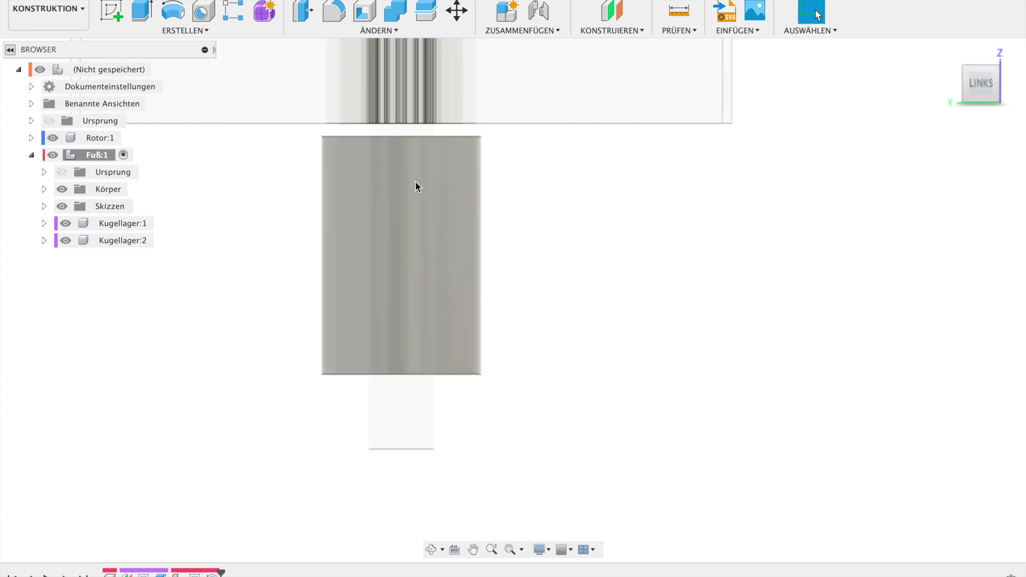
click(54, 138)
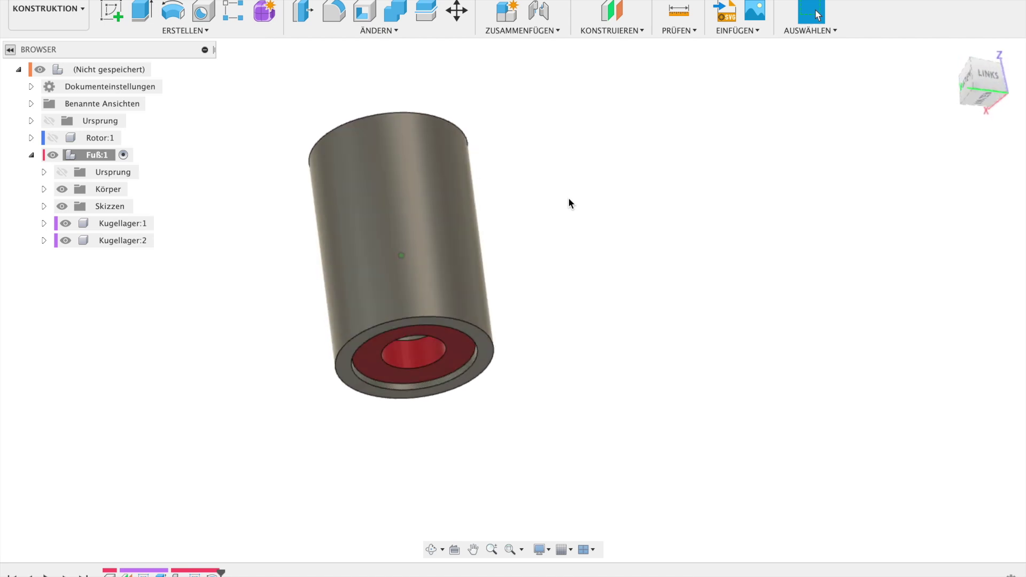
double_click(194, 575)
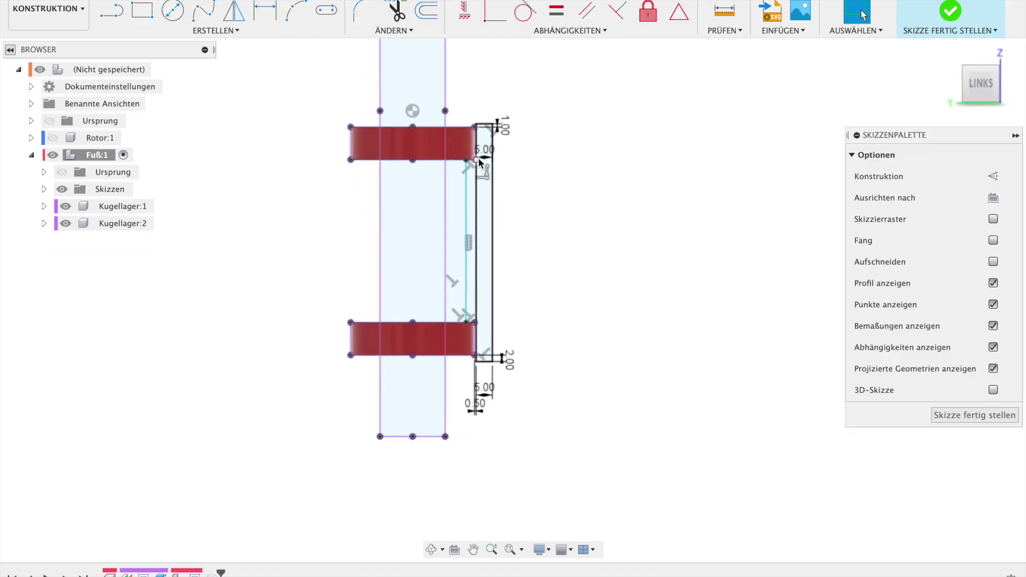
double_click(479, 409)
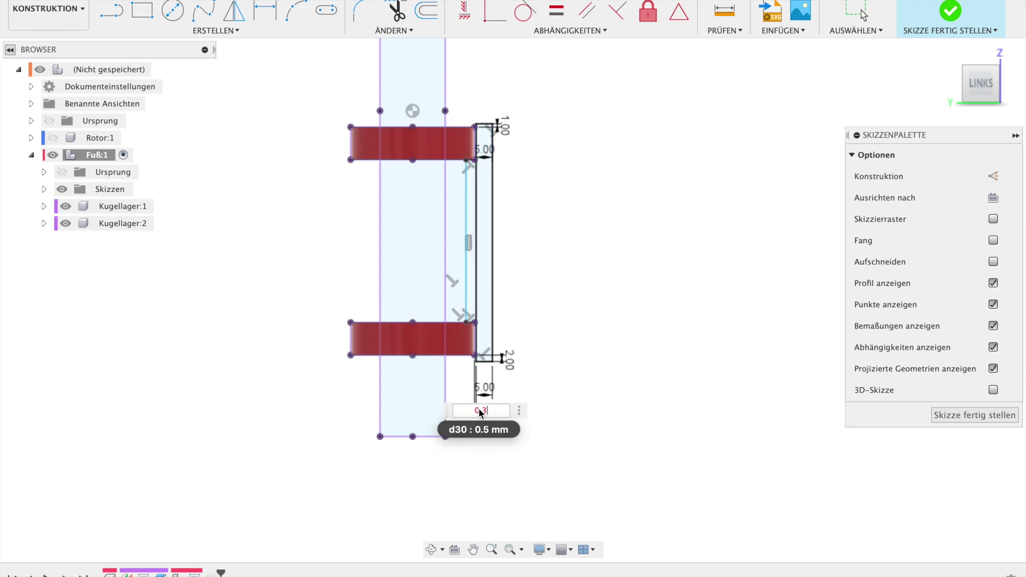
key(Return)
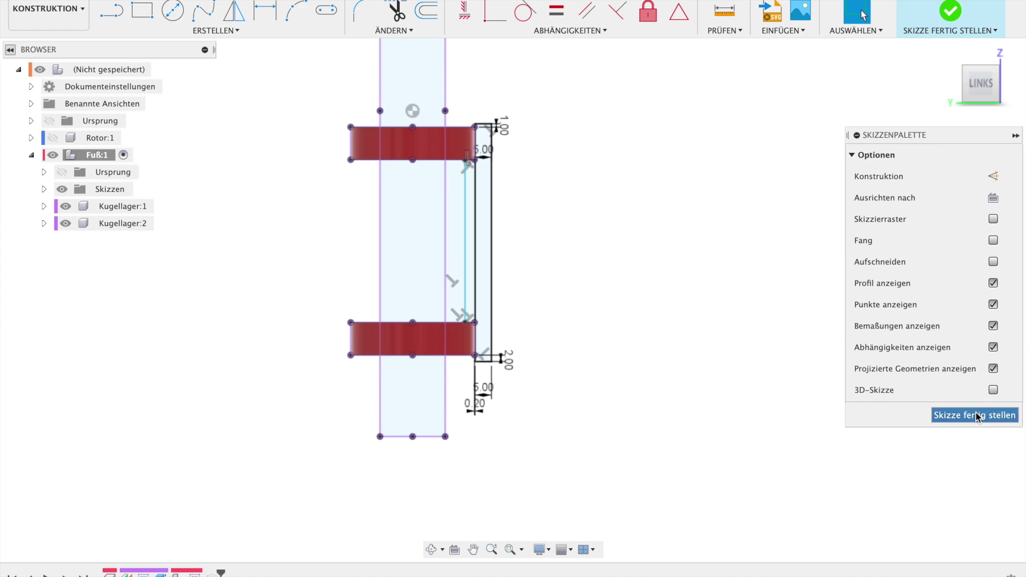
click(975, 416)
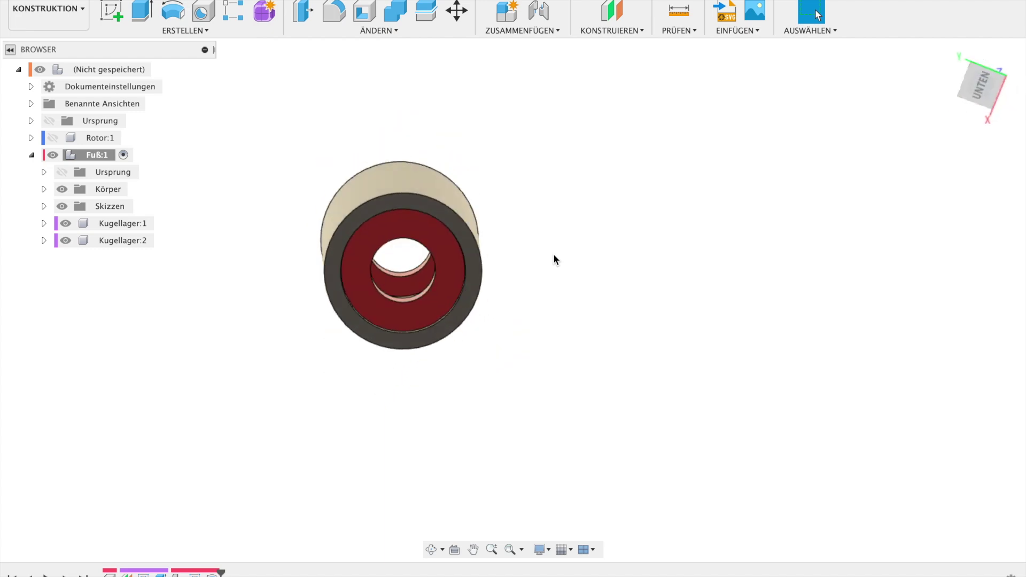
Step: Sketch a centred 80 × 20 mm rectangle on the bearing end face and begin a circle inside it
click(111, 12)
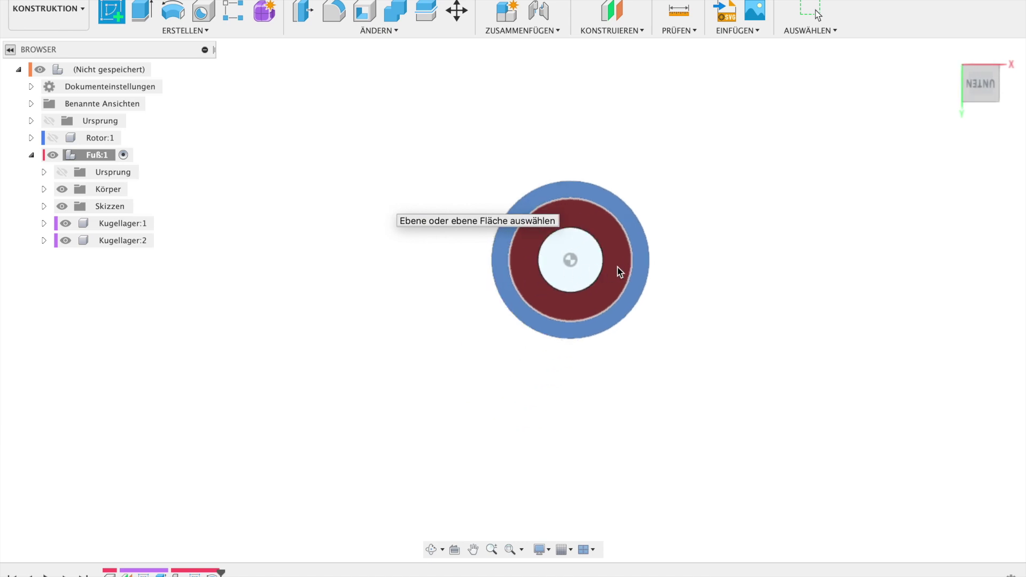
click(619, 269)
key(r)
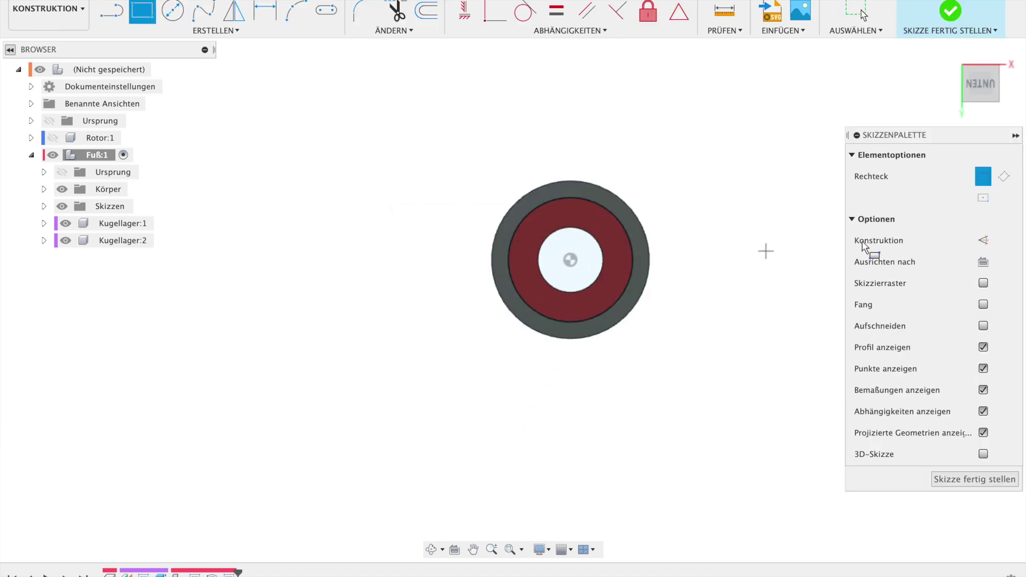
click(987, 198)
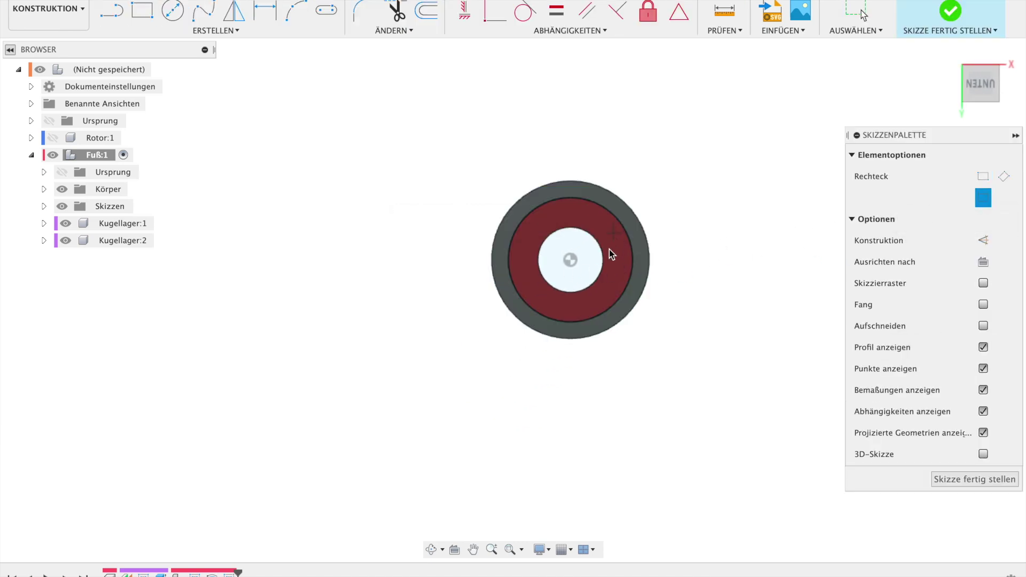
click(570, 261)
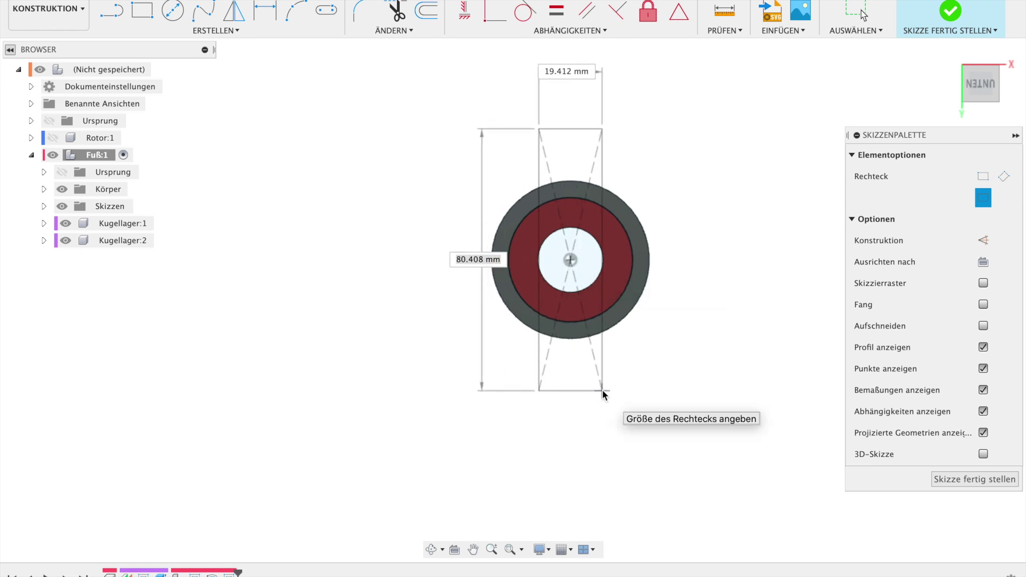
text(80)
key(Tab)
text(20)
key(Return)
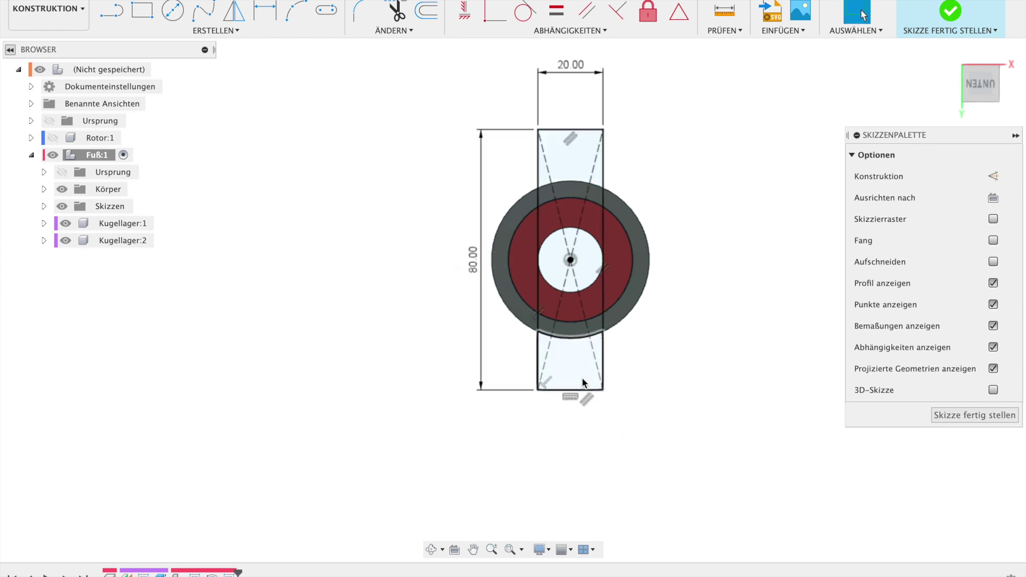
key(c)
click(571, 364)
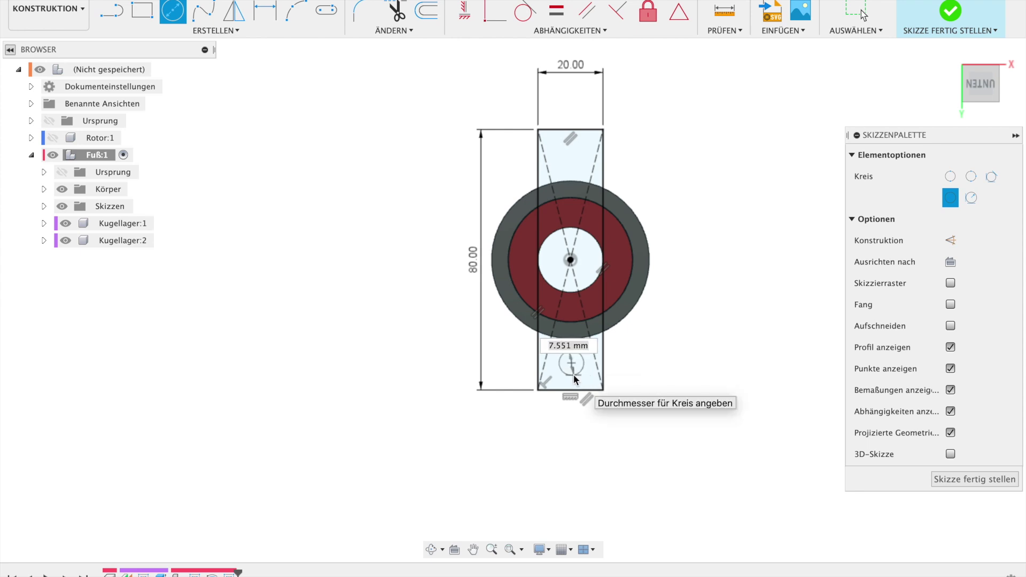
Step: Give the lower circle an 8 mm diameter and place its centre 6 mm above the bottom edge
text(8)
key(Return)
key(Escape)
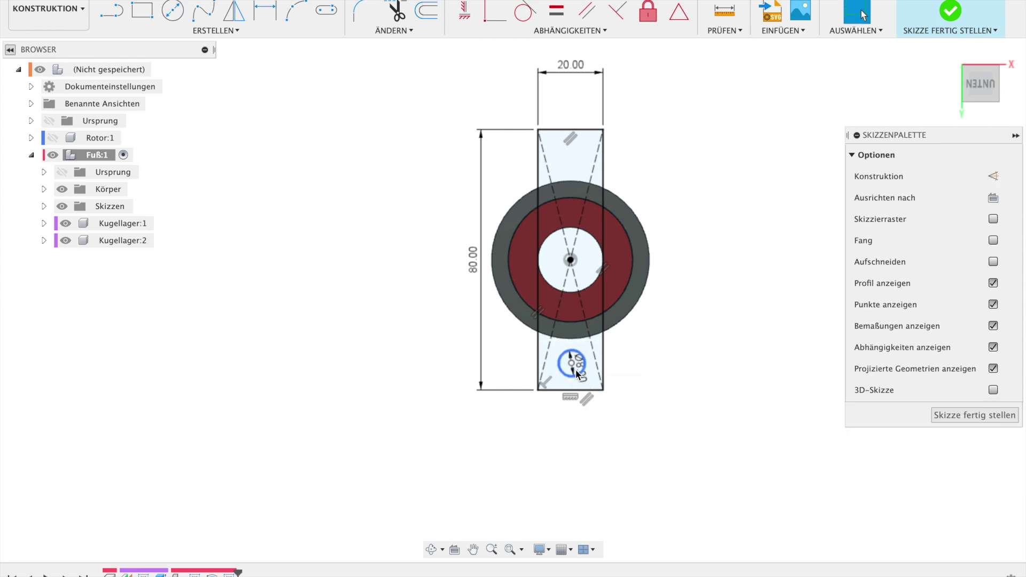
key(d)
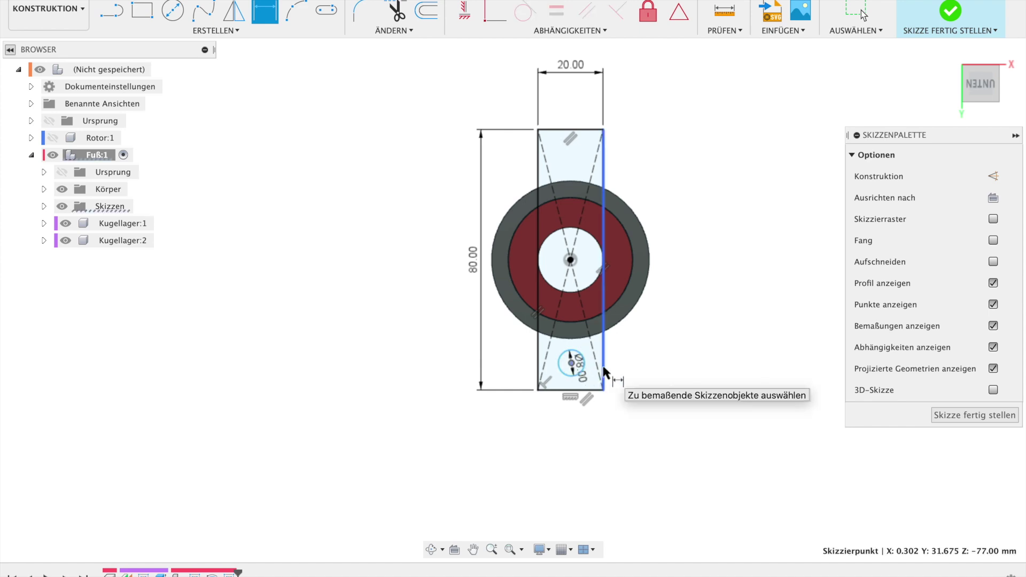
click(590, 391)
click(631, 387)
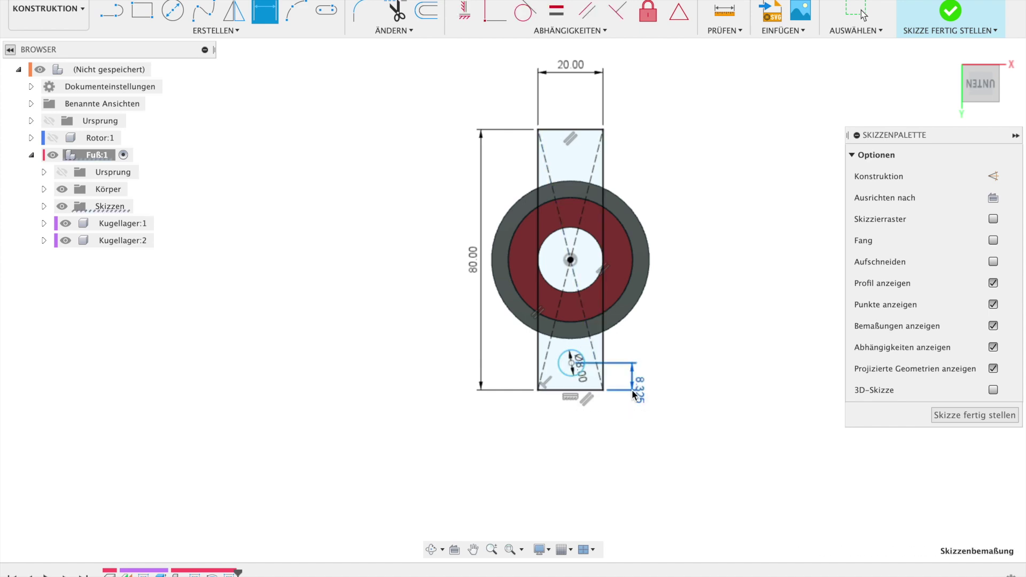
text(6)
key(Return)
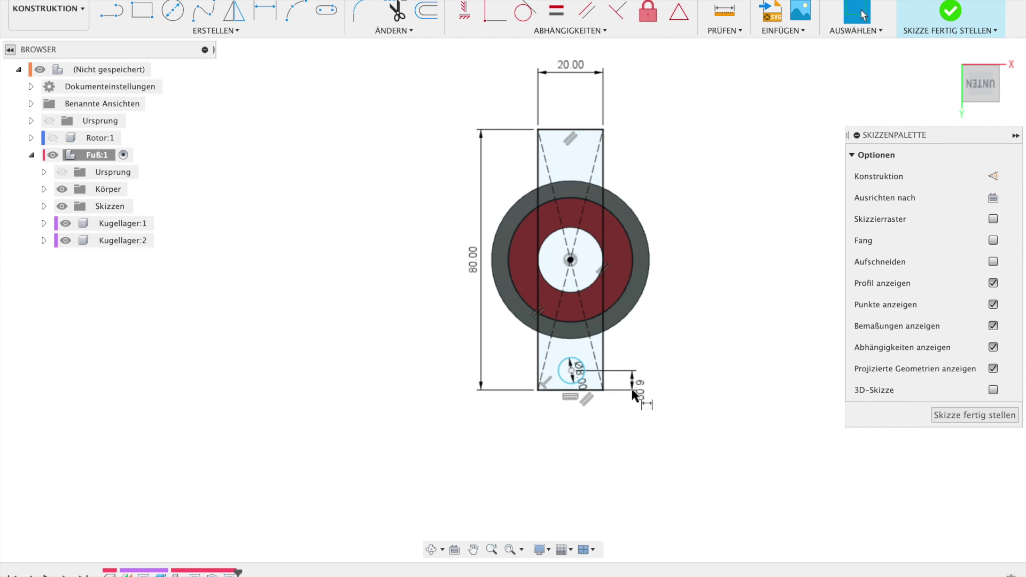
Step: Centre the lower circle at half the 20 mm width from the right edge
click(572, 371)
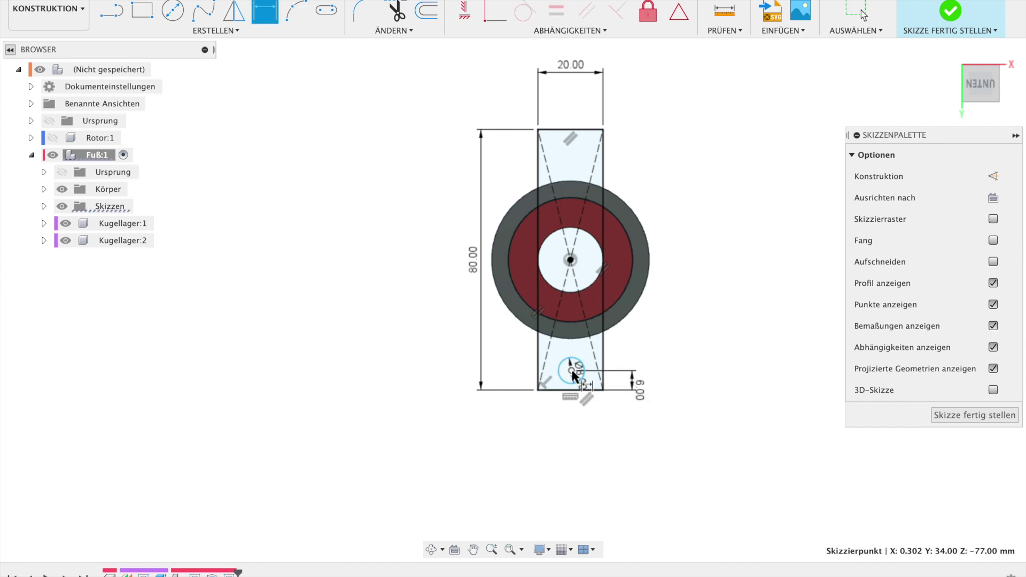
click(604, 379)
click(596, 411)
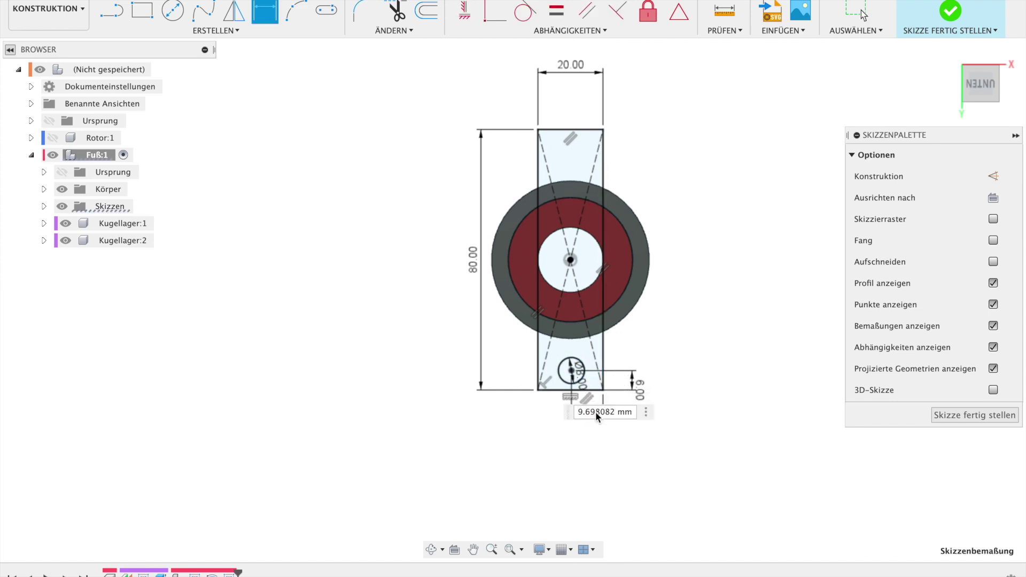
click(564, 67)
text(/2)
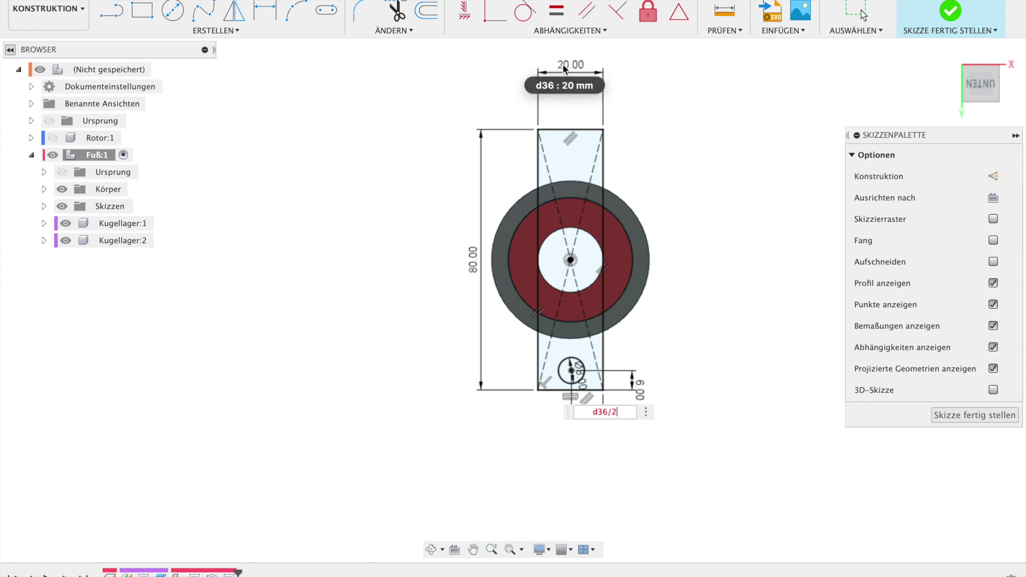
key(Return)
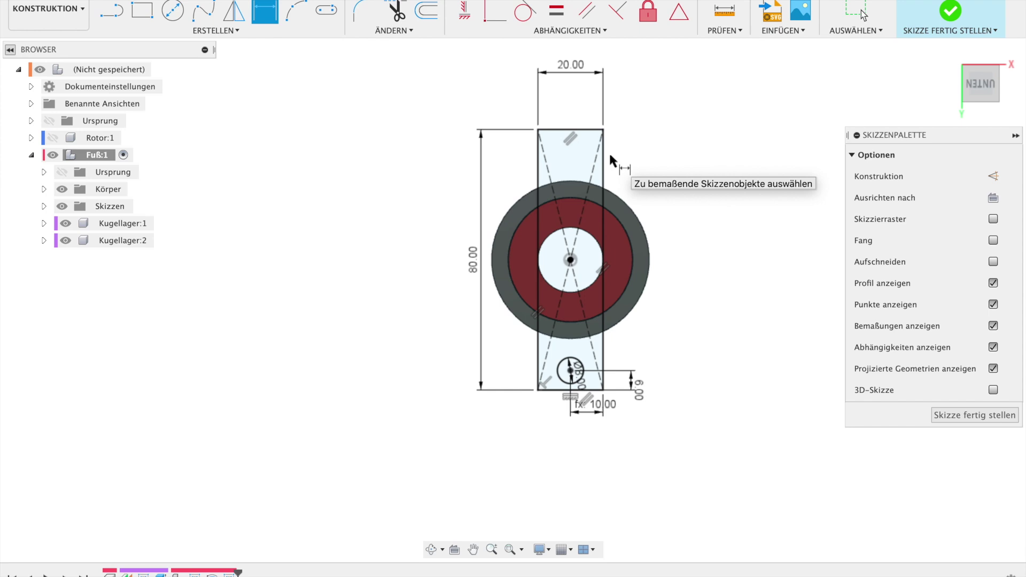
Step: Add an 8 mm circle near the top, 6 mm below the top edge
key(c)
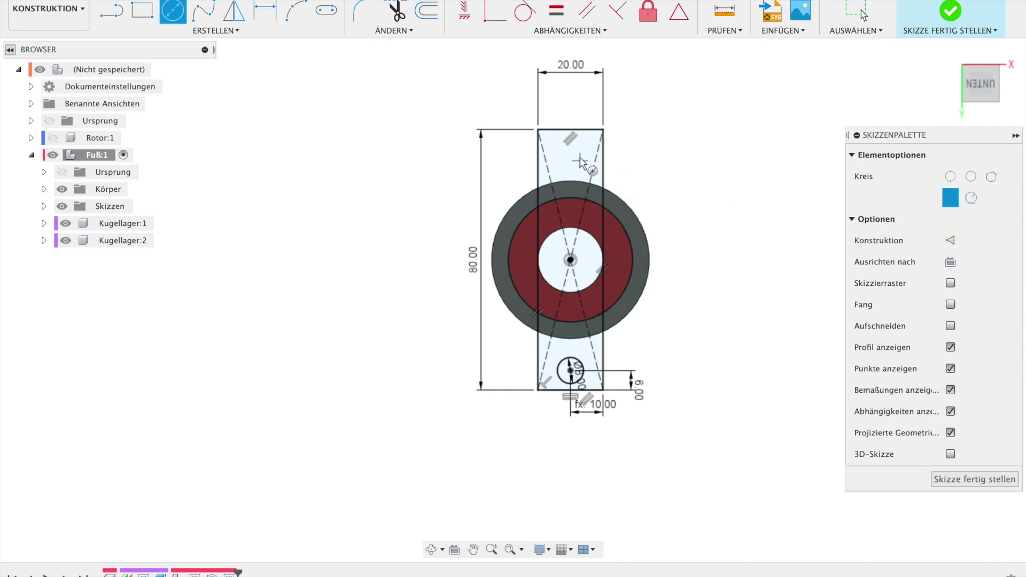
click(571, 149)
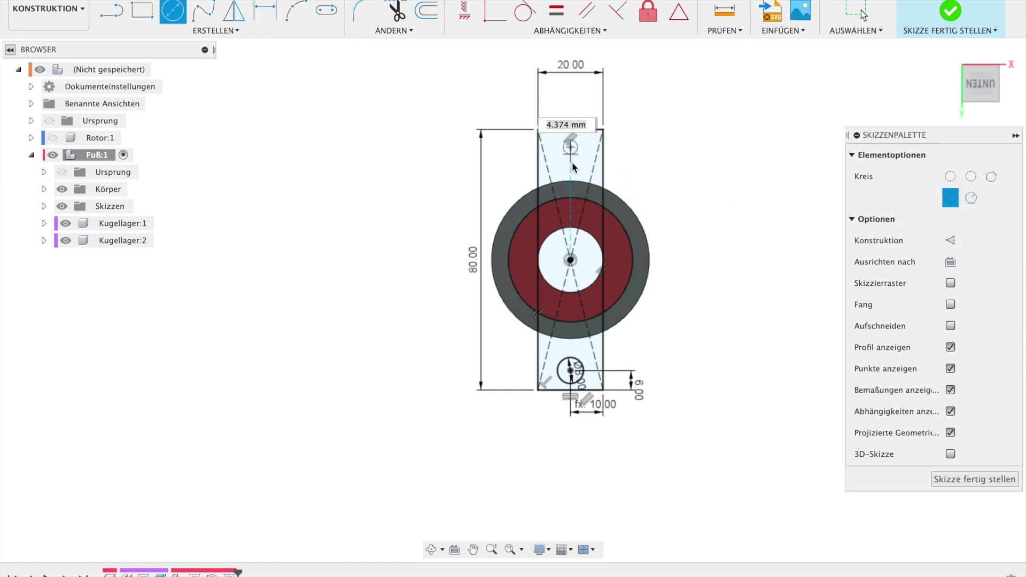
text(8)
key(Return)
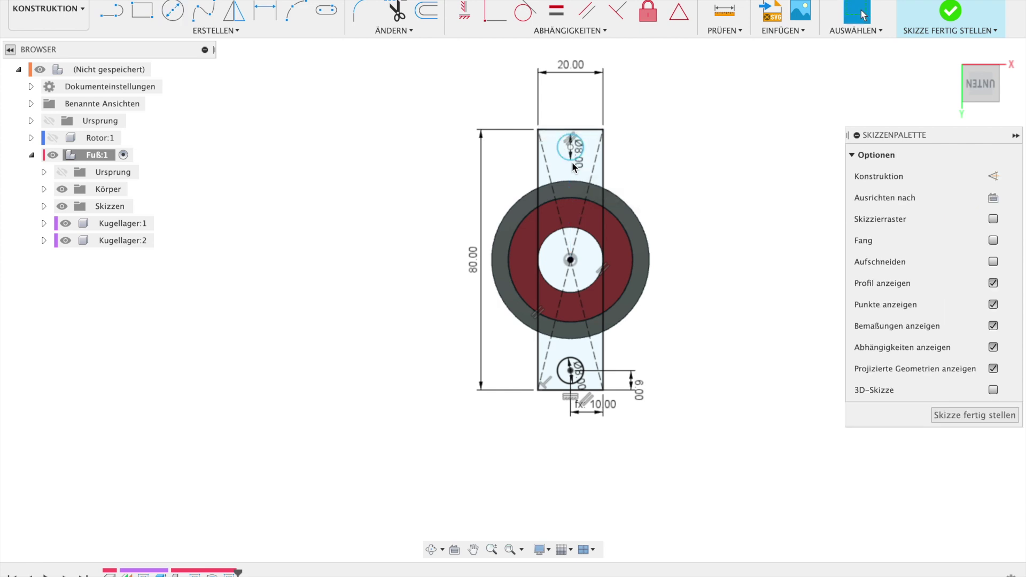
key(d)
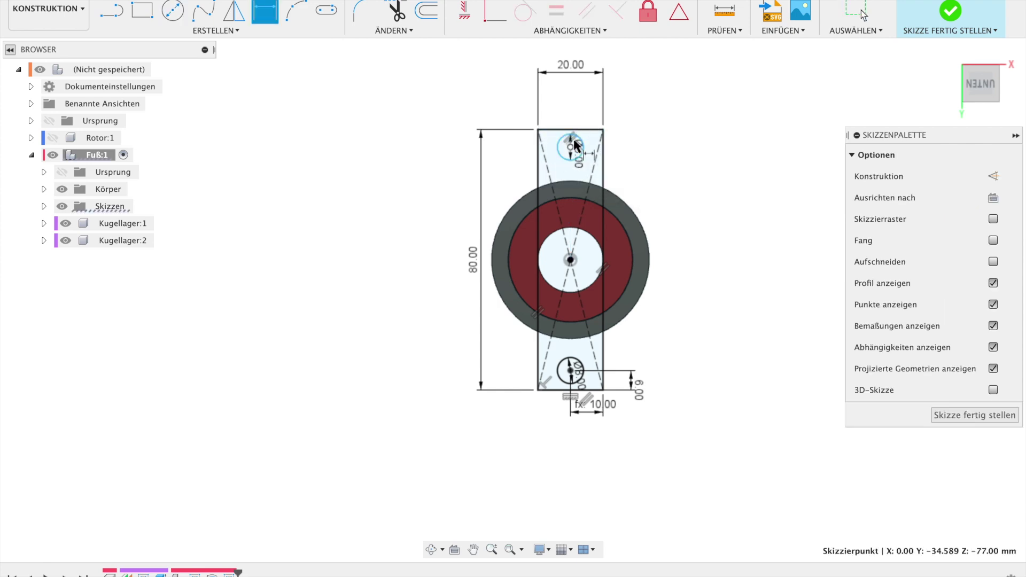
click(584, 130)
click(654, 148)
text(6)
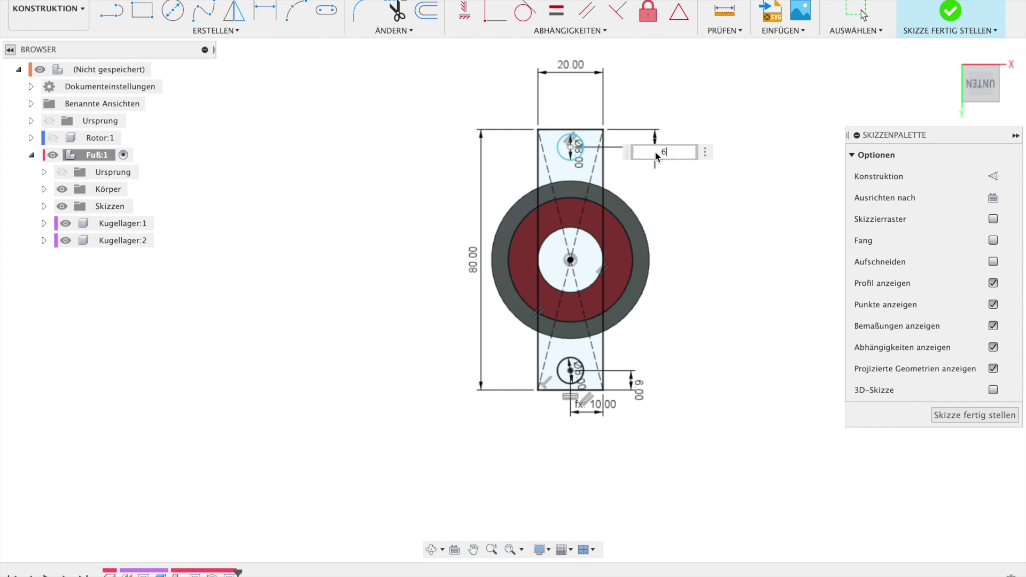
key(Return)
Step: Dimension the top hole's centre to the right edge as d36/2 (10.00 mm)
click(571, 150)
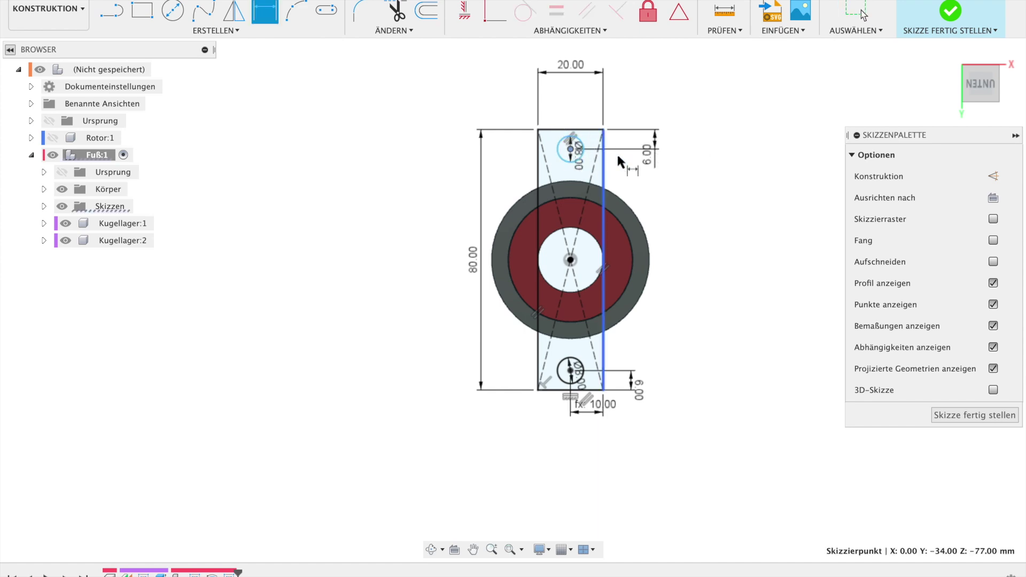
shift+click(604, 134)
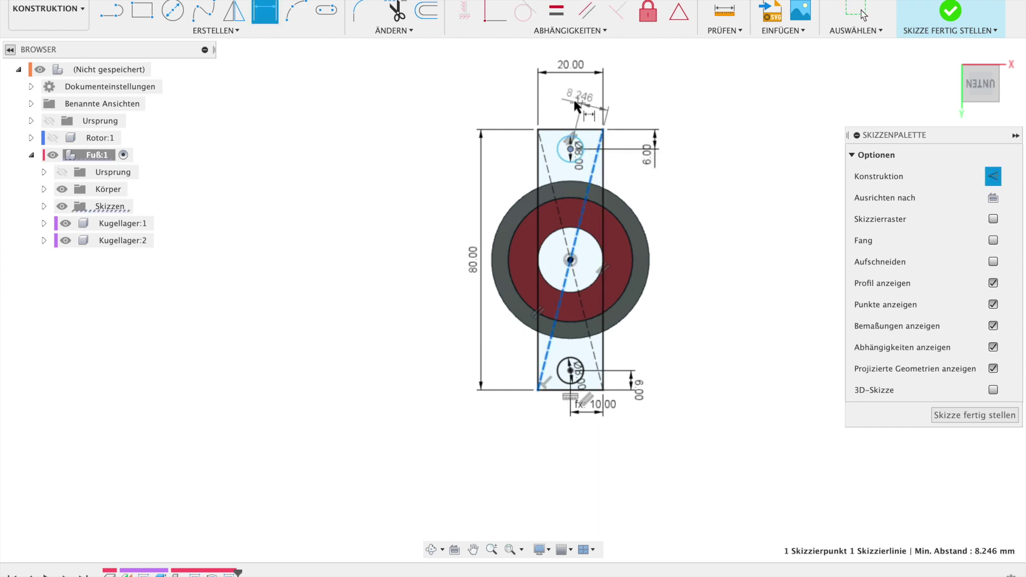
key(Escape)
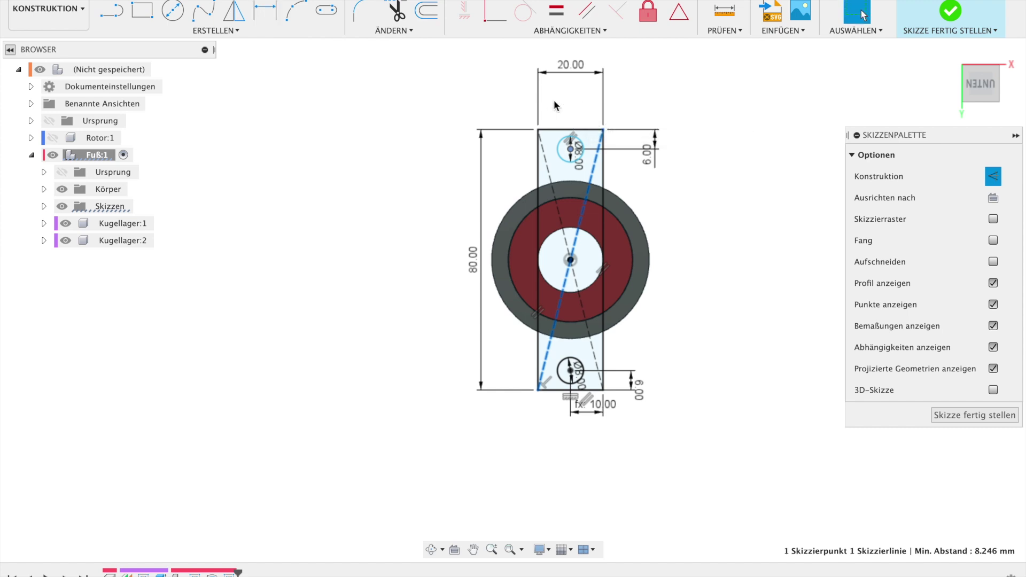
click(589, 122)
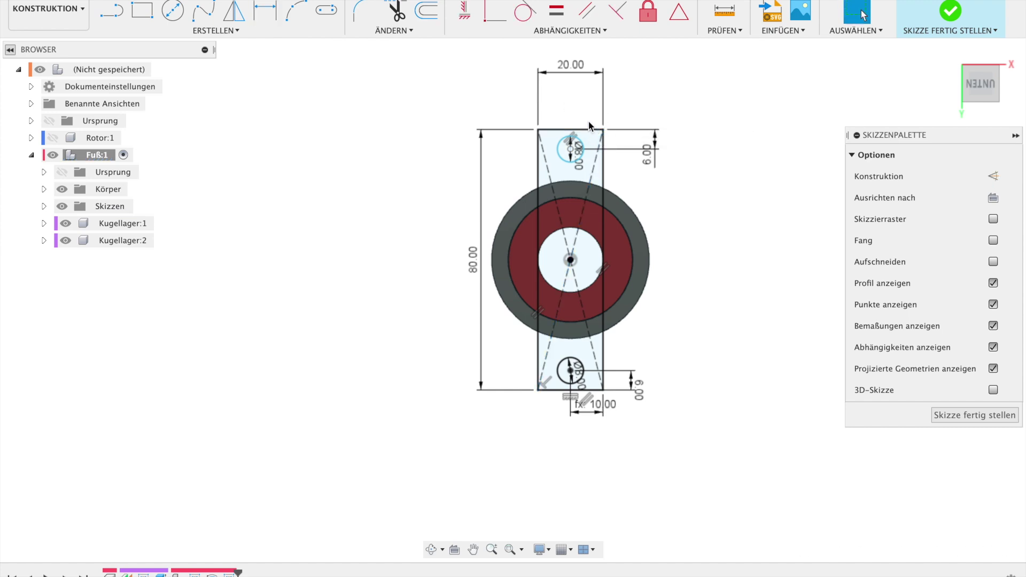
key(d)
click(571, 150)
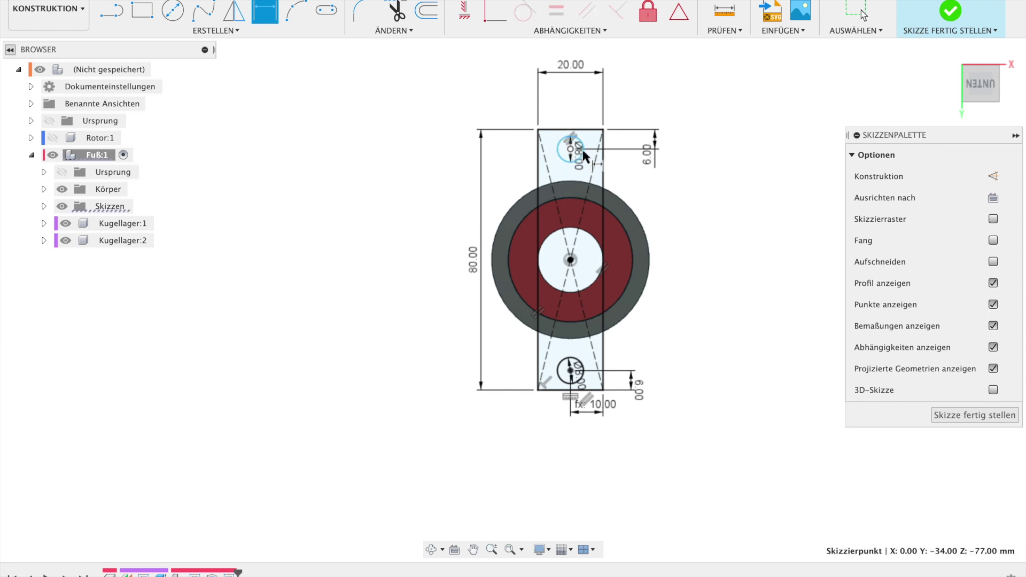
click(602, 168)
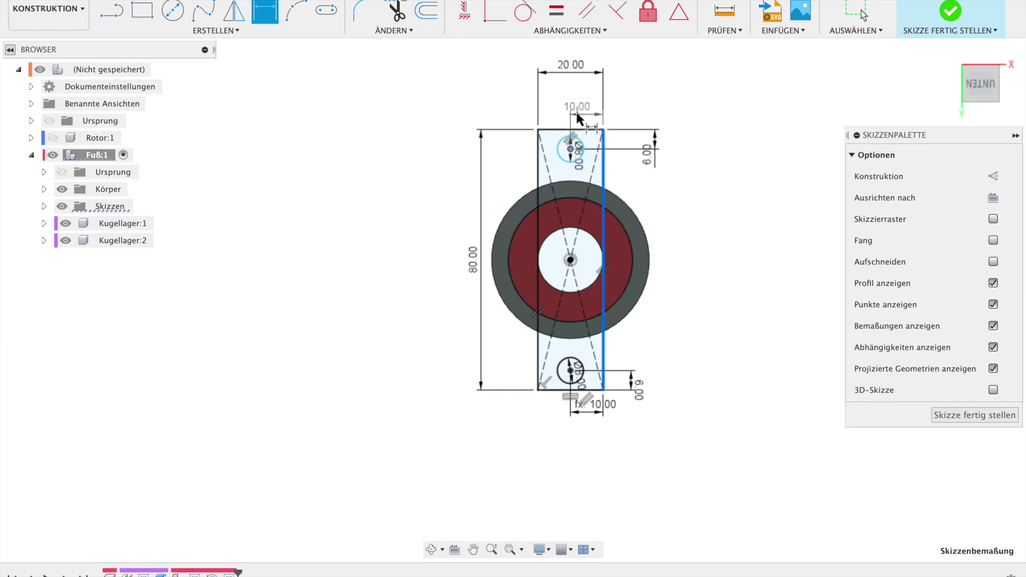
click(577, 111)
text(d36)
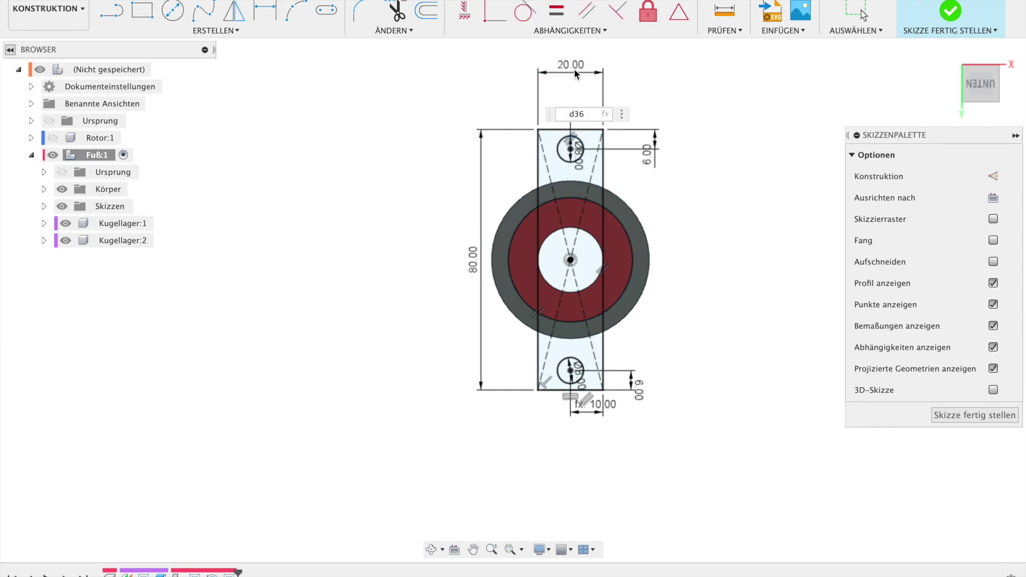
text(/2)
key(Return)
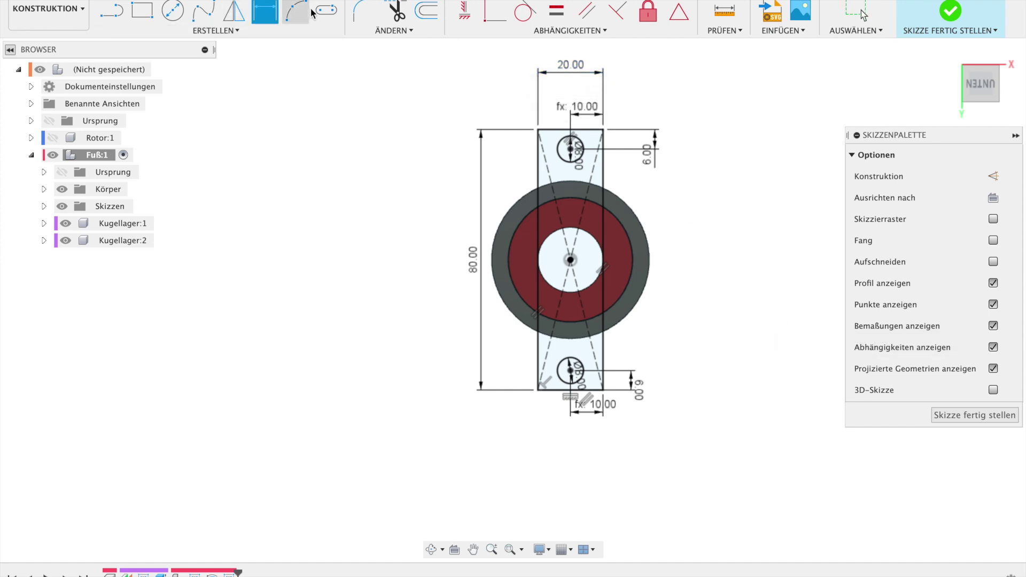
click(357, 13)
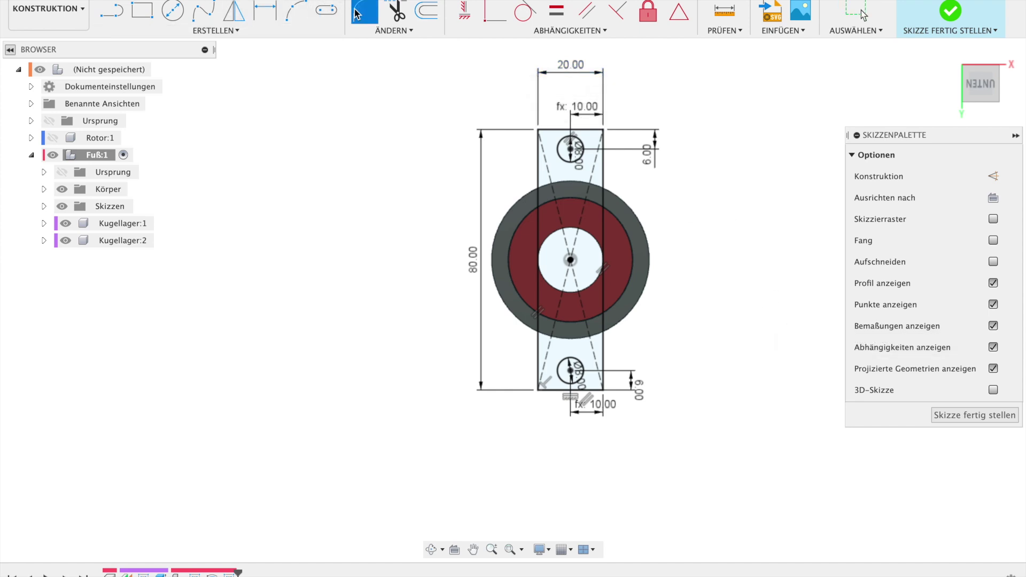
Step: Round the top-left, top-right and bottom-right corners with 5 mm fillets
click(538, 140)
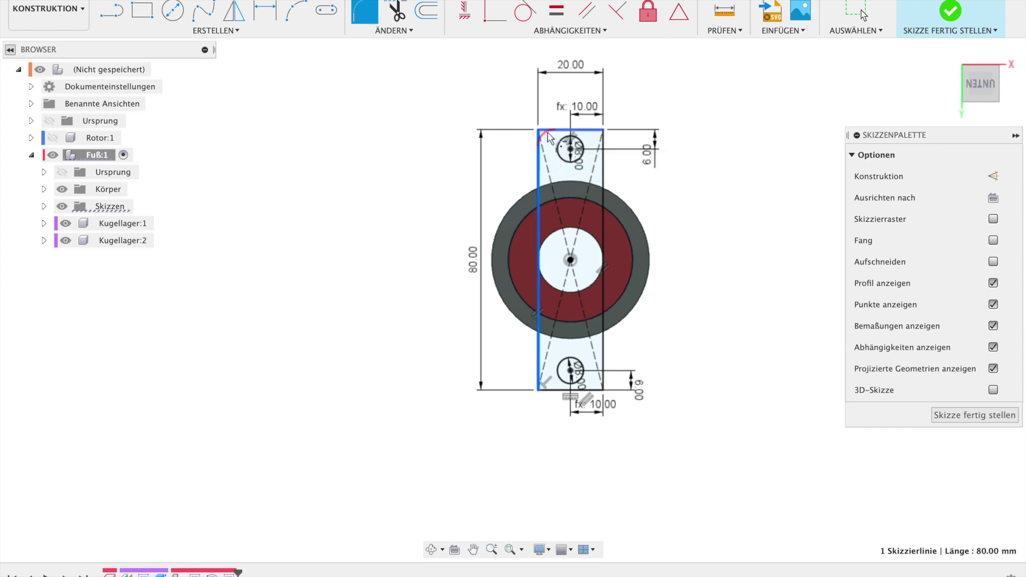
click(588, 130)
key(Return)
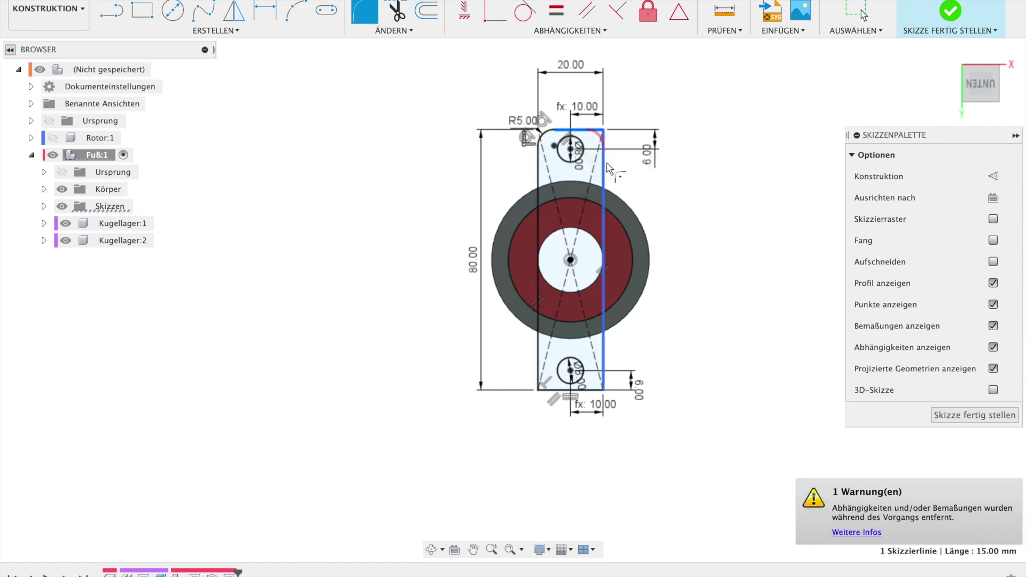
click(605, 167)
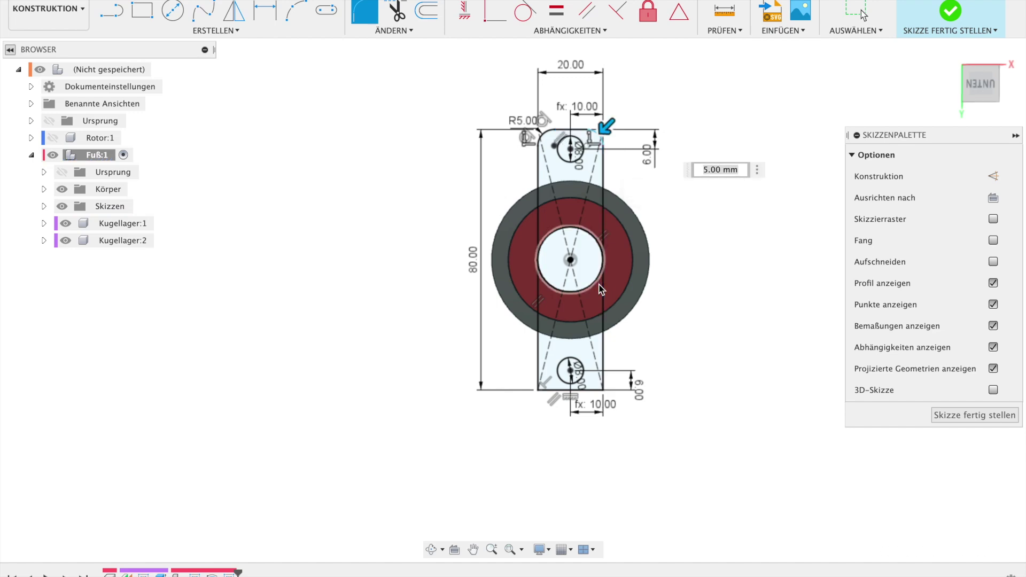
click(607, 351)
click(589, 388)
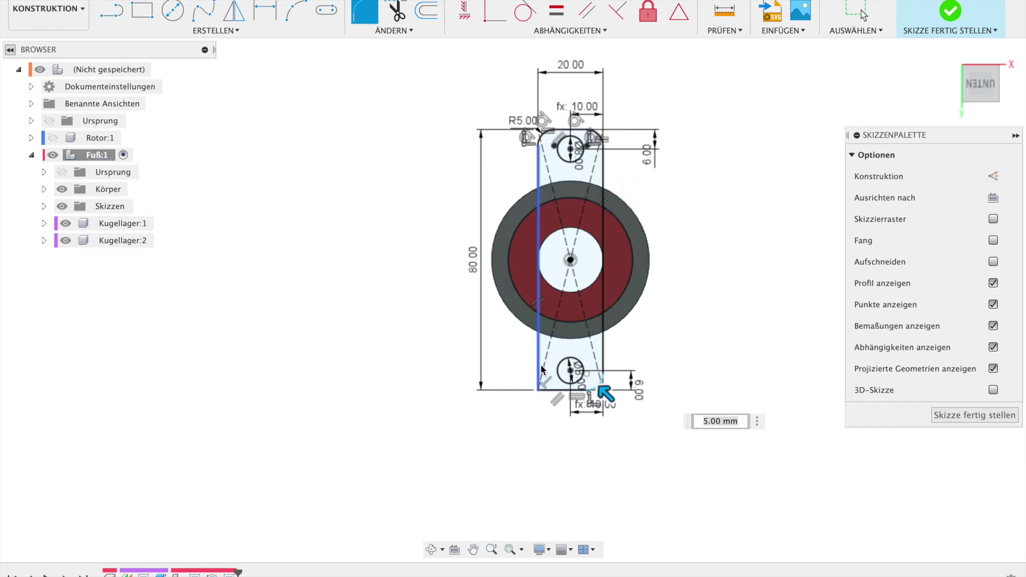
key(Return)
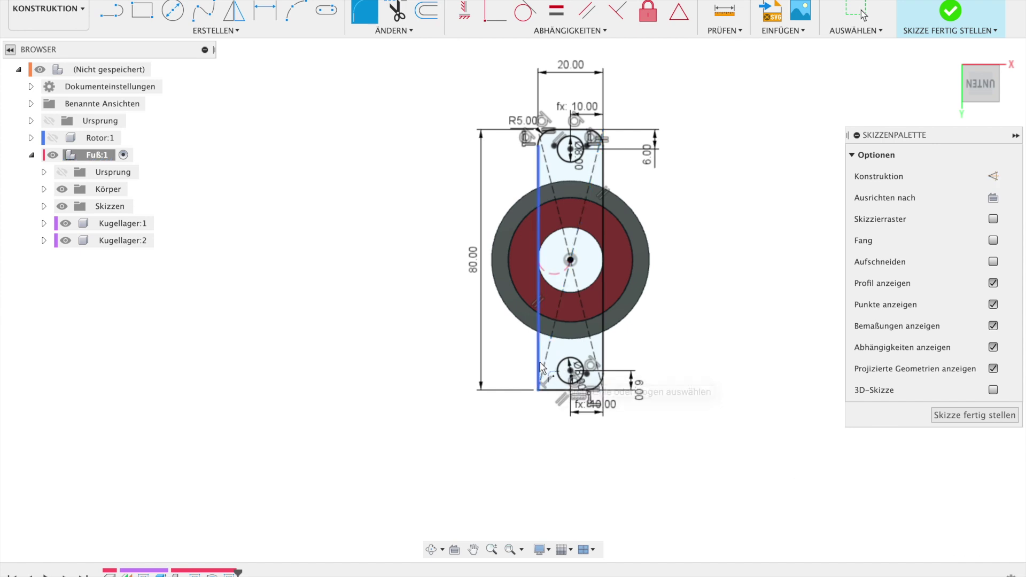
Step: Undo the misplaced fillet by the inner circle and round the bottom-left corner at 5 mm
click(538, 362)
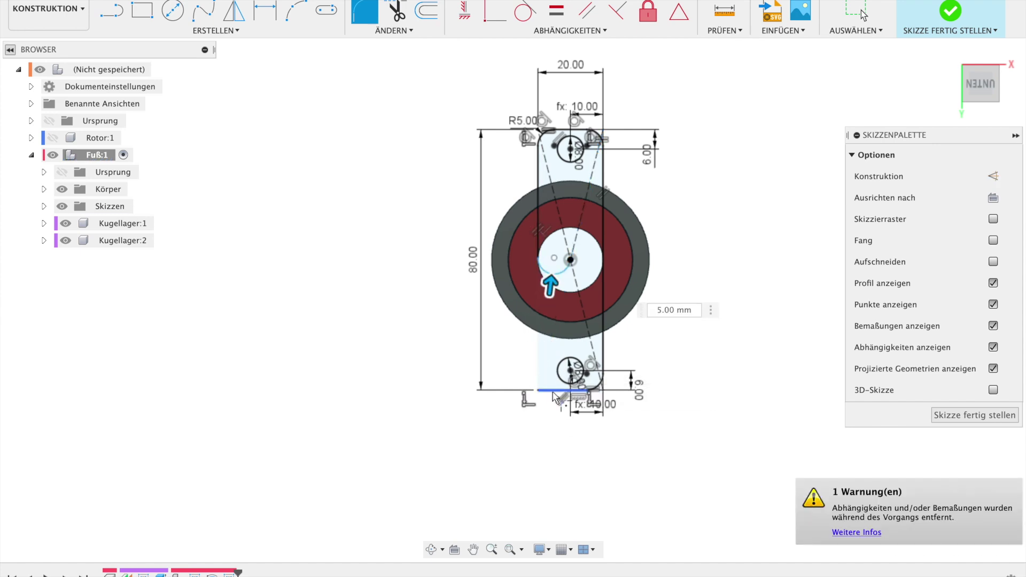
key(Return)
key(Escape)
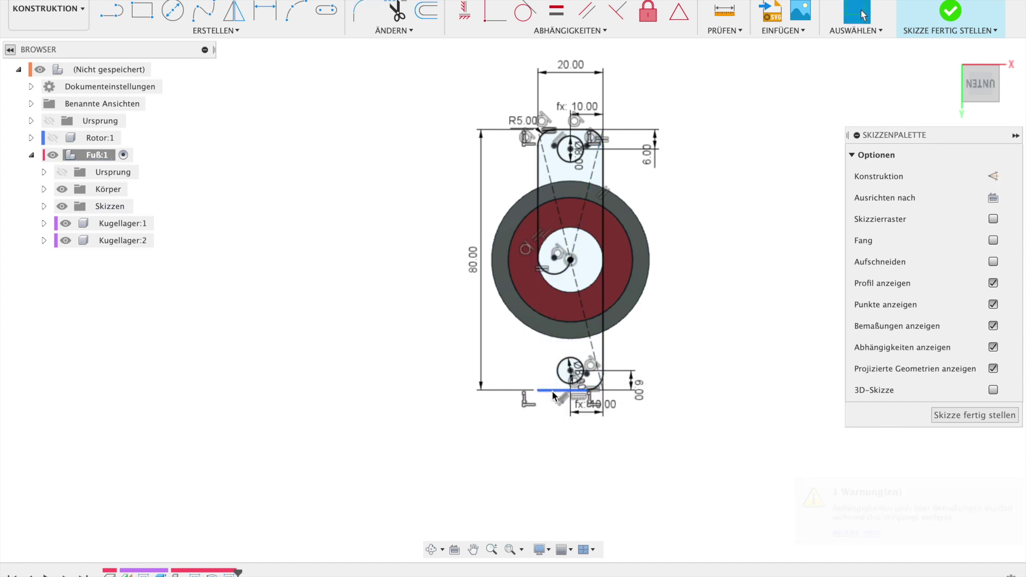
key(ctrl+z)
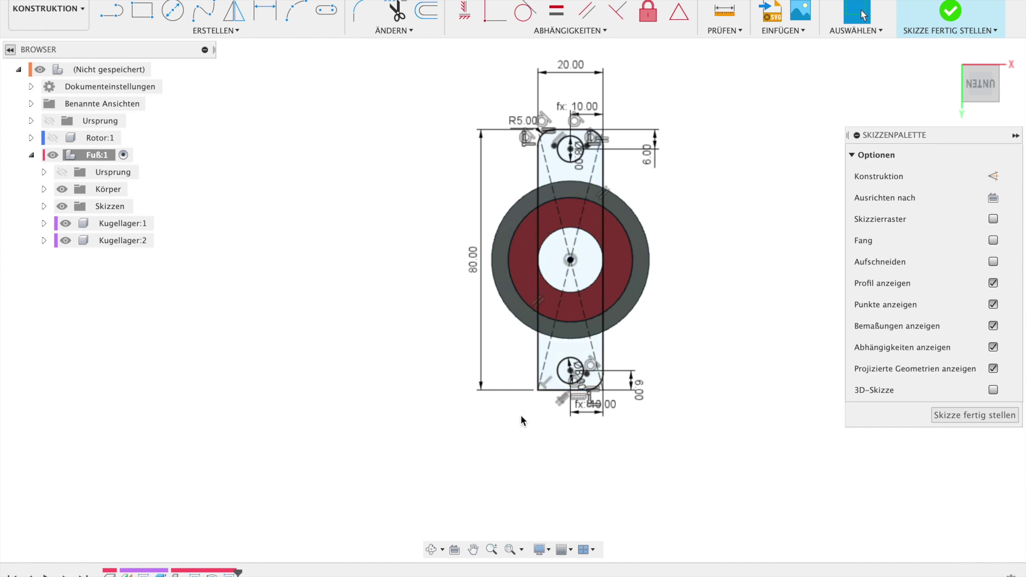
click(354, 14)
click(538, 348)
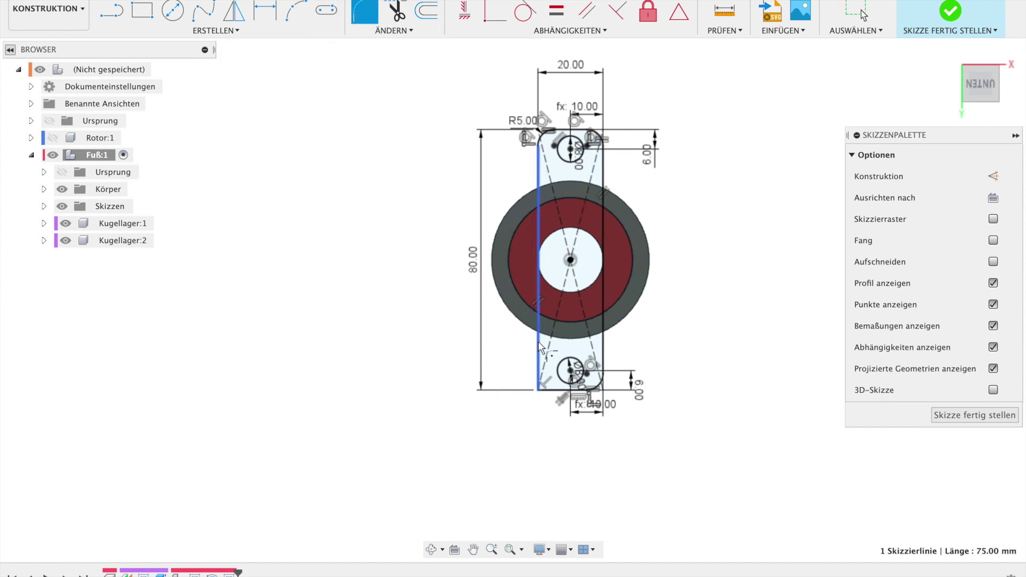
click(559, 390)
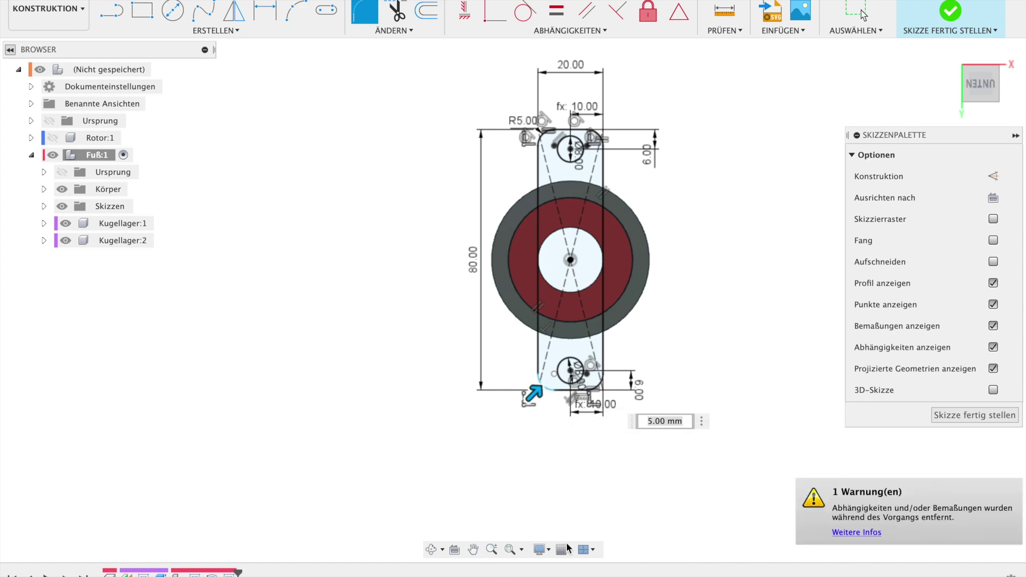
key(Return)
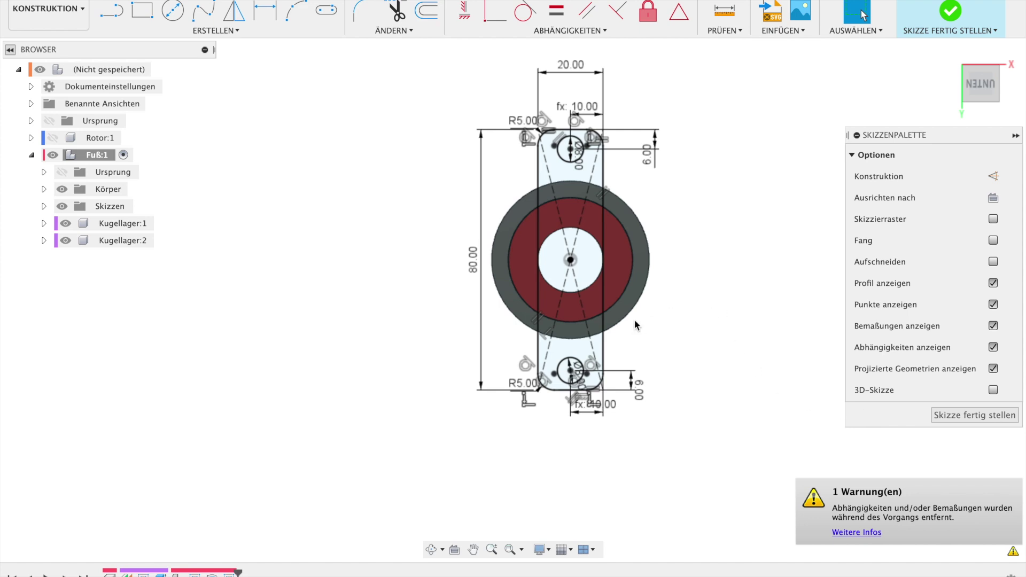
Step: Circular-pattern the arm outline and both holes four times about the sketch centre, suppressing the overlapping copy
click(226, 31)
click(198, 243)
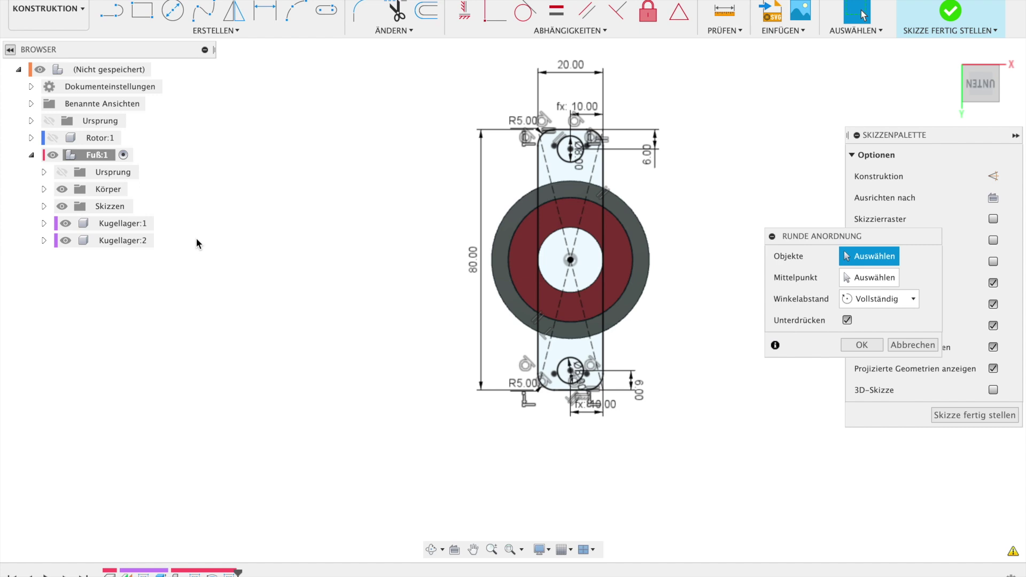
double_click(603, 343)
click(572, 162)
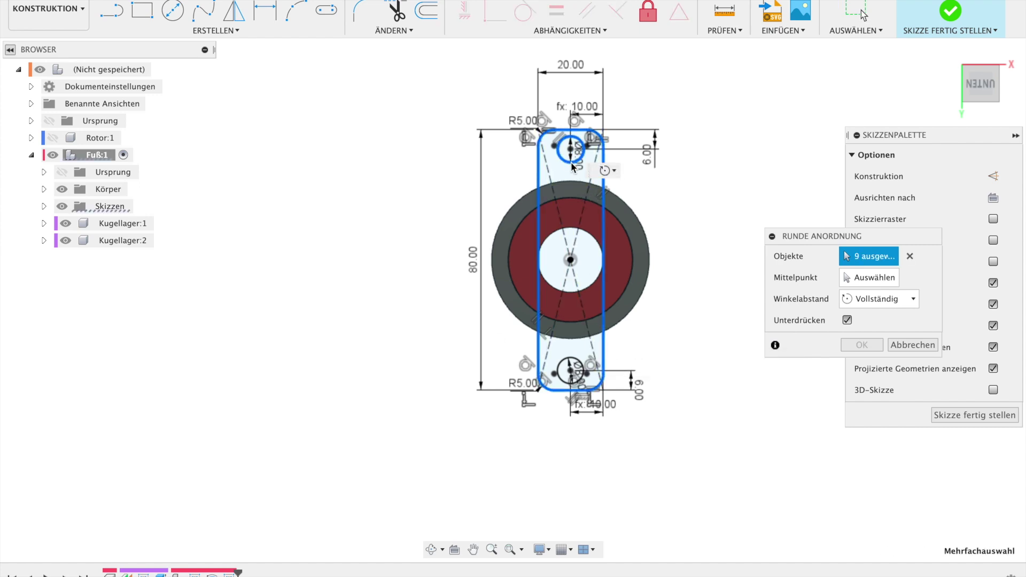
click(577, 359)
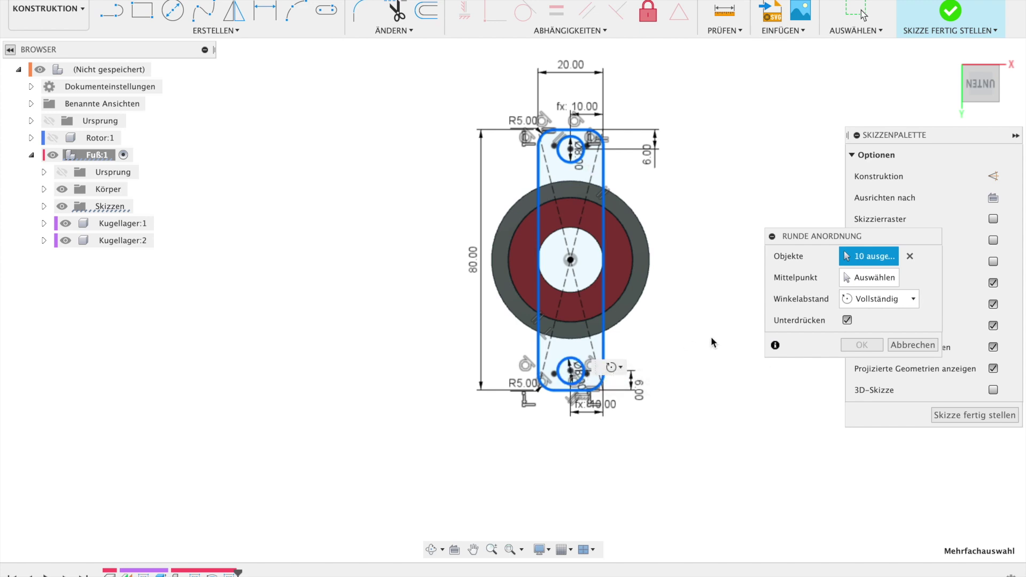
click(851, 281)
click(572, 259)
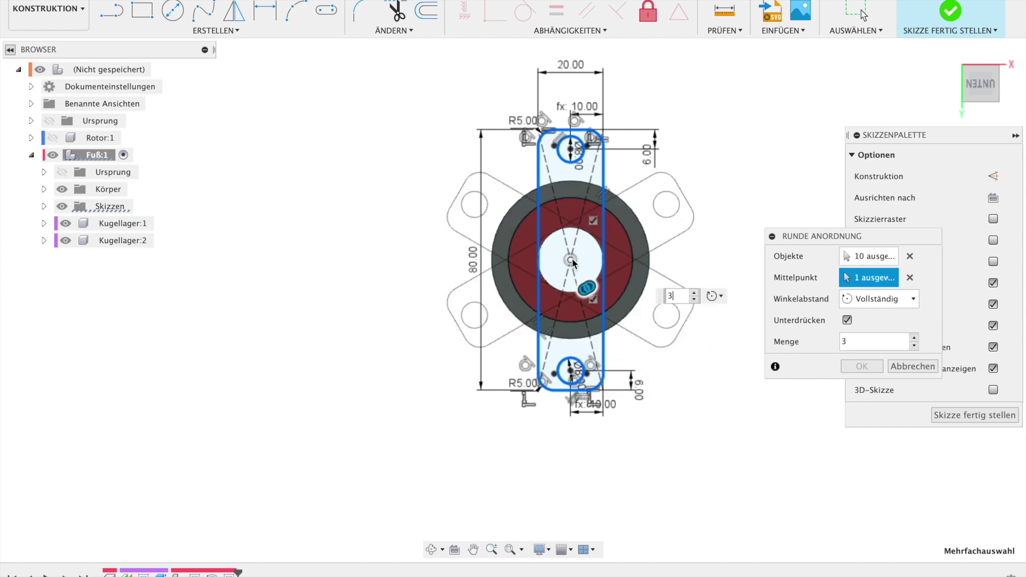
click(695, 300)
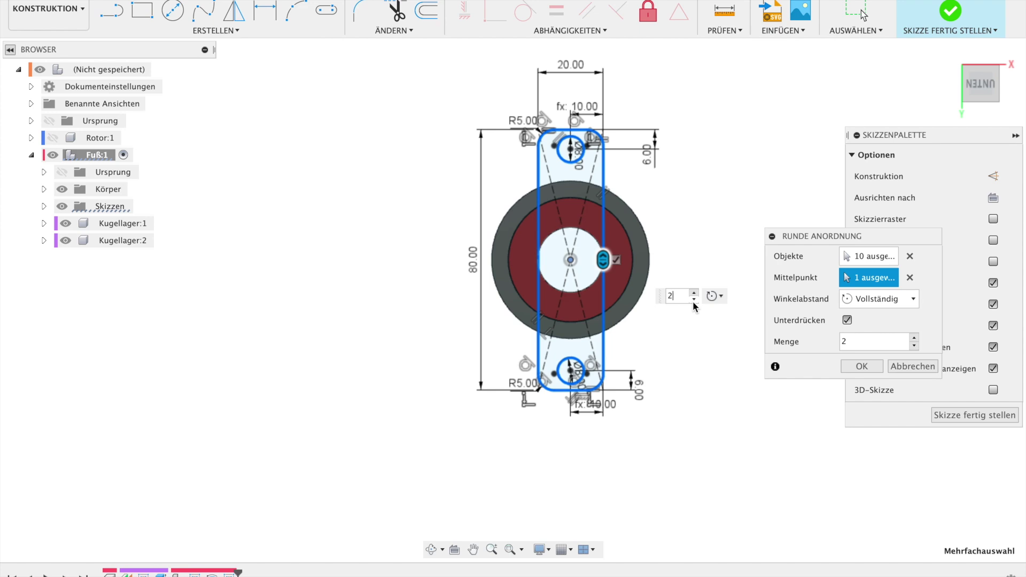
click(694, 294)
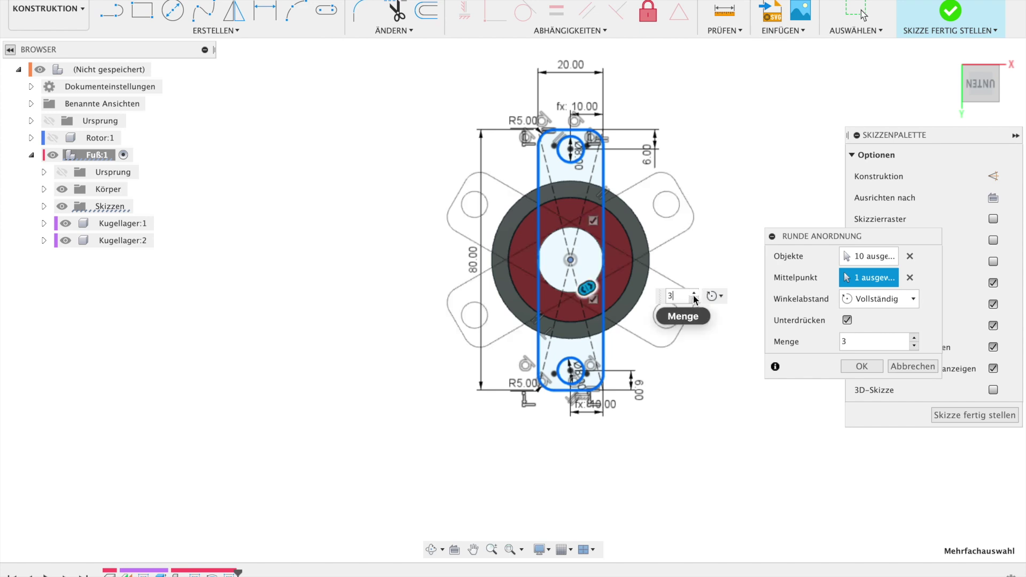
click(694, 293)
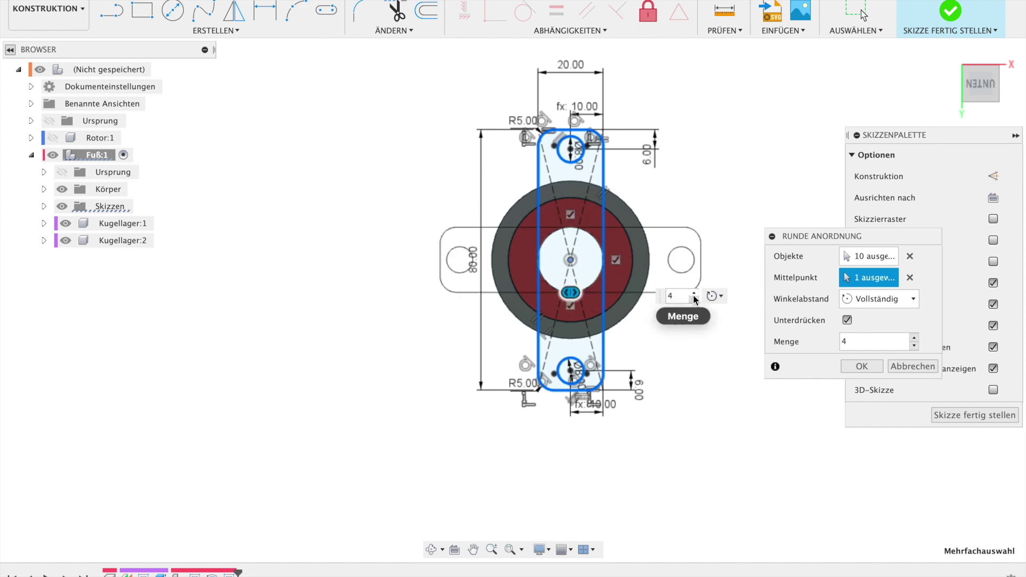
click(617, 261)
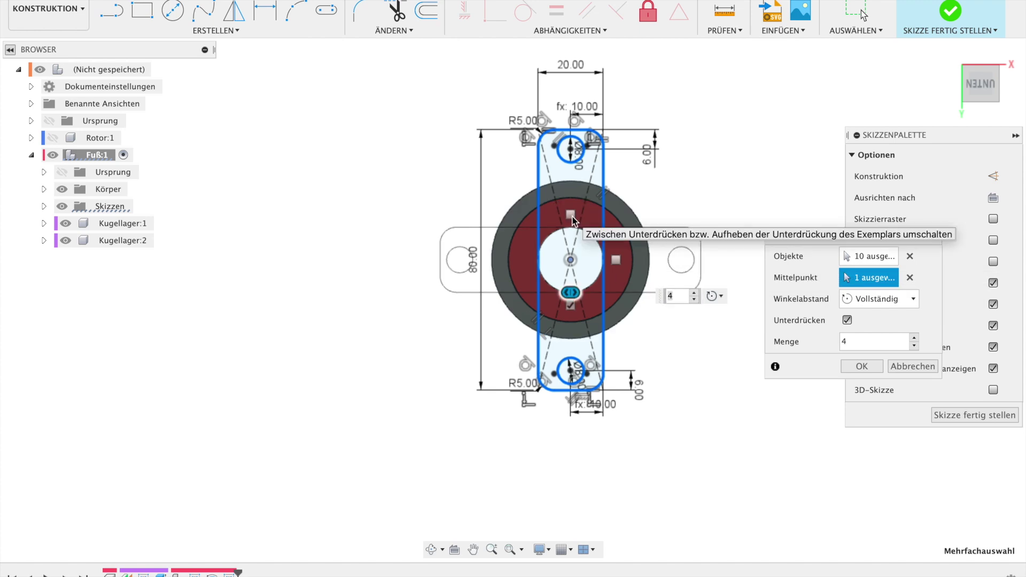
click(862, 367)
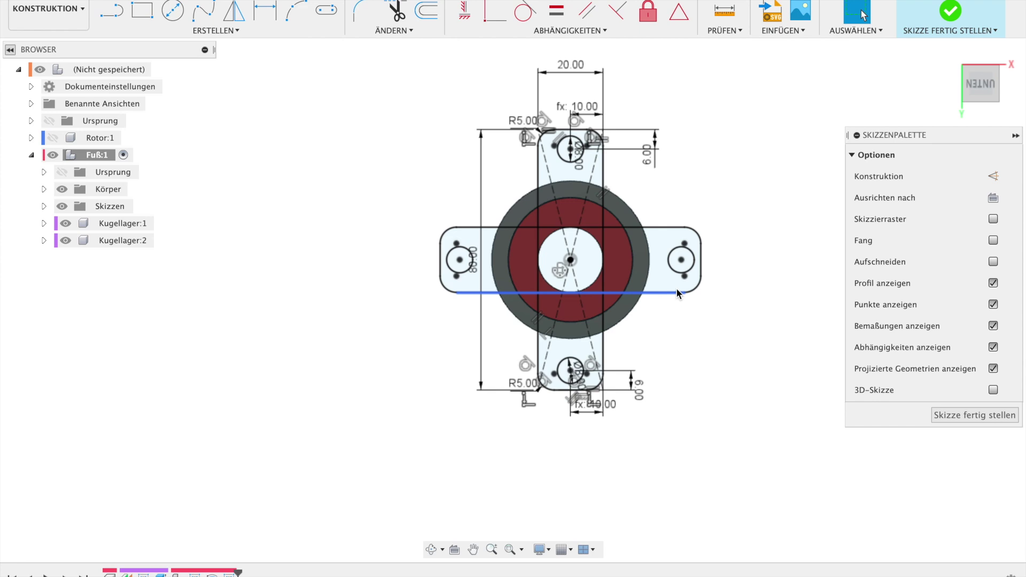
Step: Project the outer bearing ring into the foot sketch and finish the sketch
key(p)
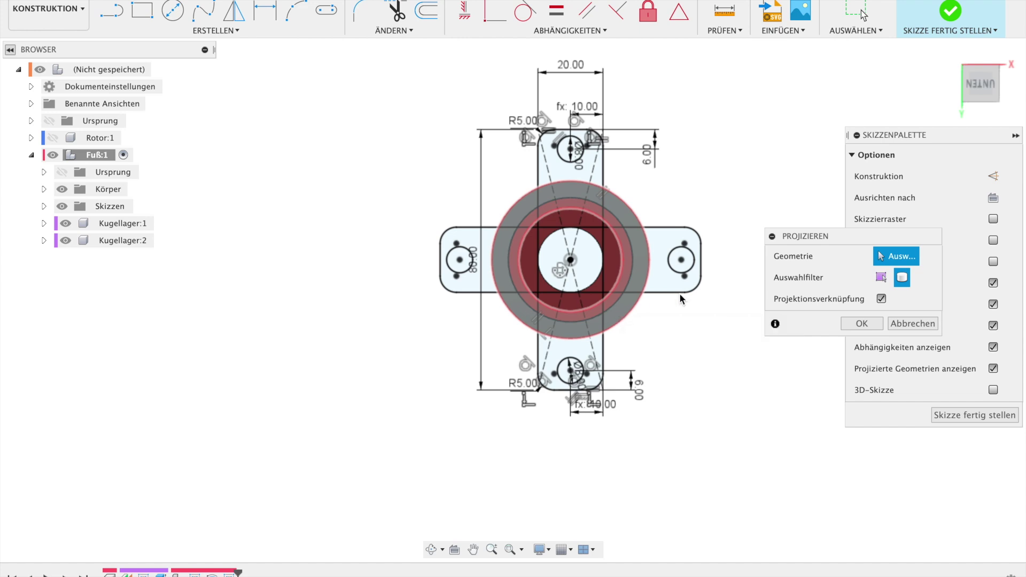
click(882, 278)
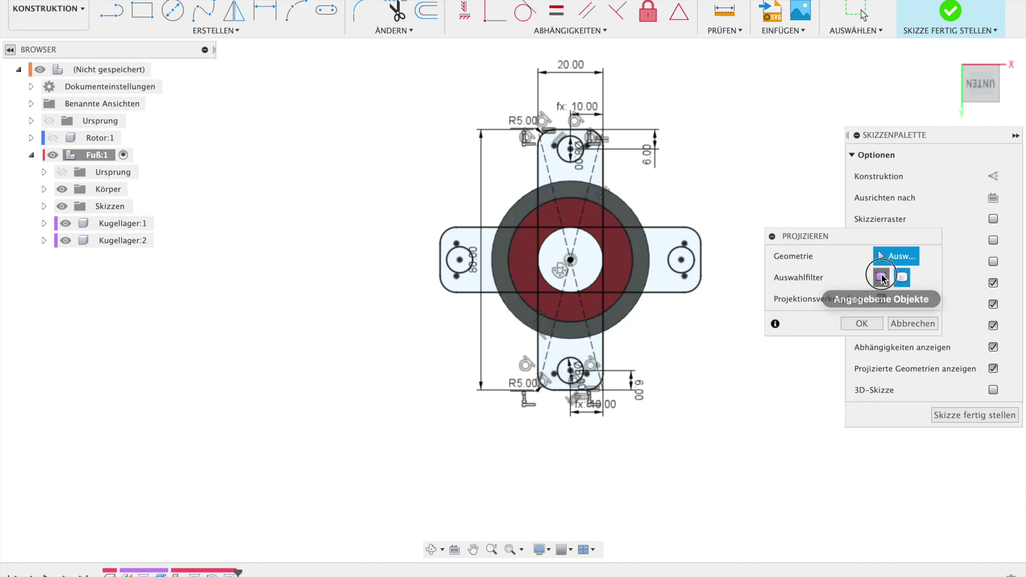
click(613, 317)
click(861, 323)
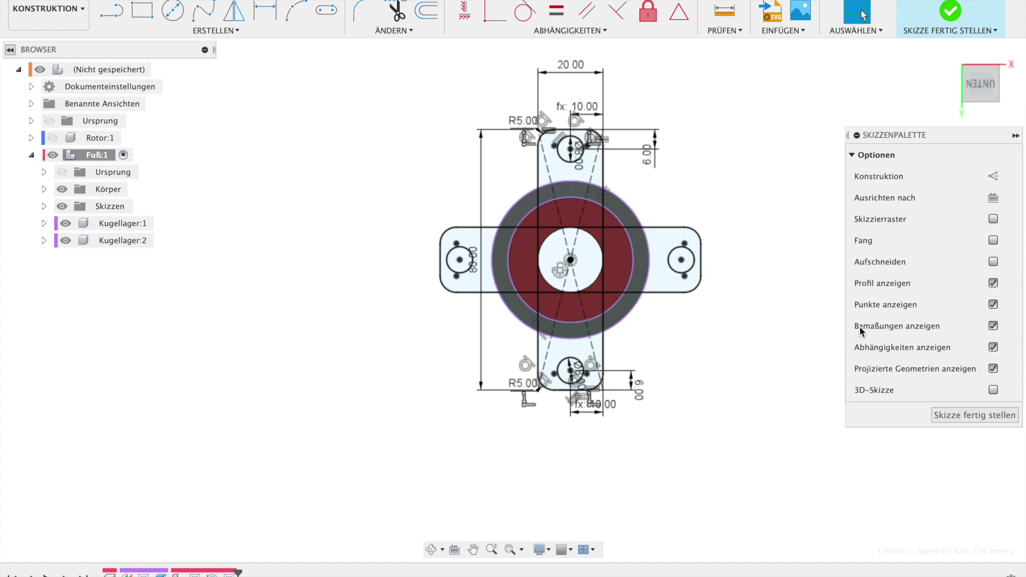
click(974, 415)
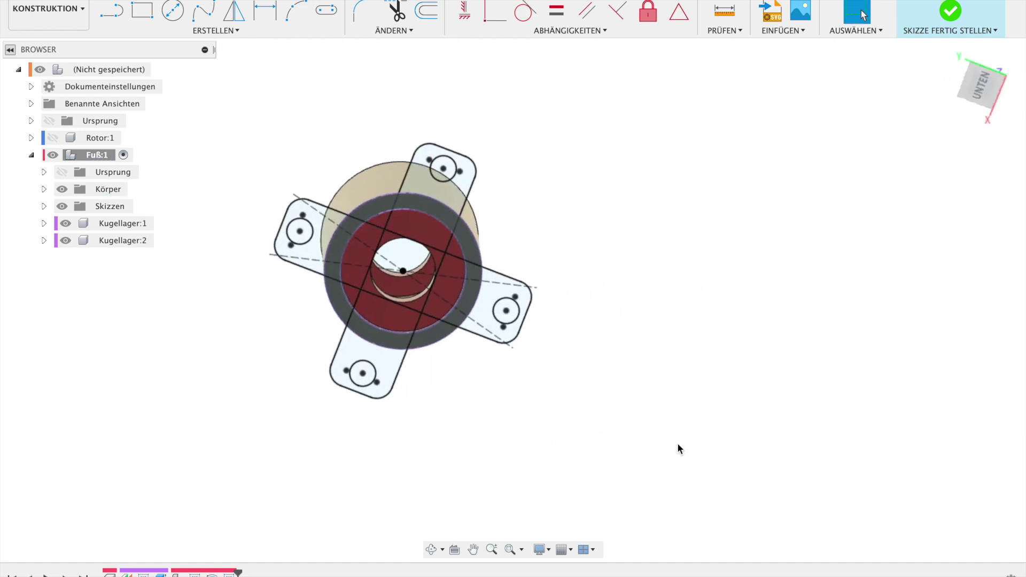
key(e)
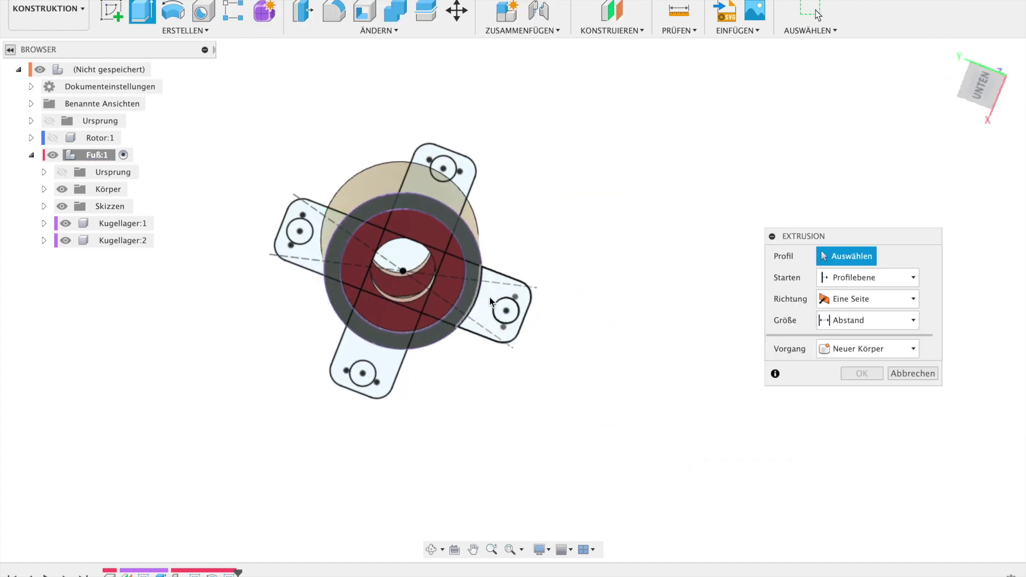
Step: Extrude the four arm profiles and ring segments 10 mm, joining them to the housing
click(486, 296)
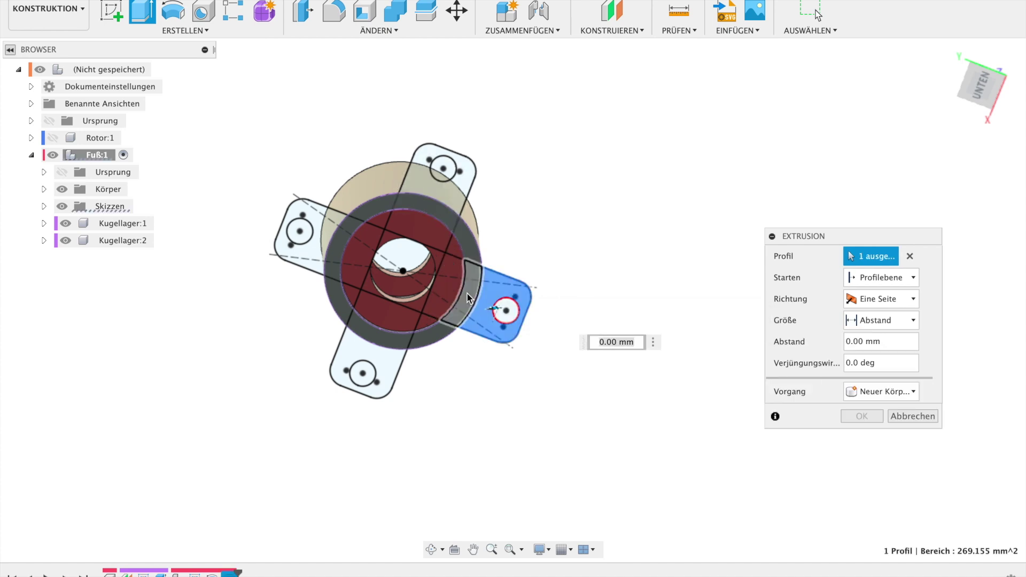
click(467, 293)
click(449, 216)
click(444, 185)
click(344, 239)
click(326, 232)
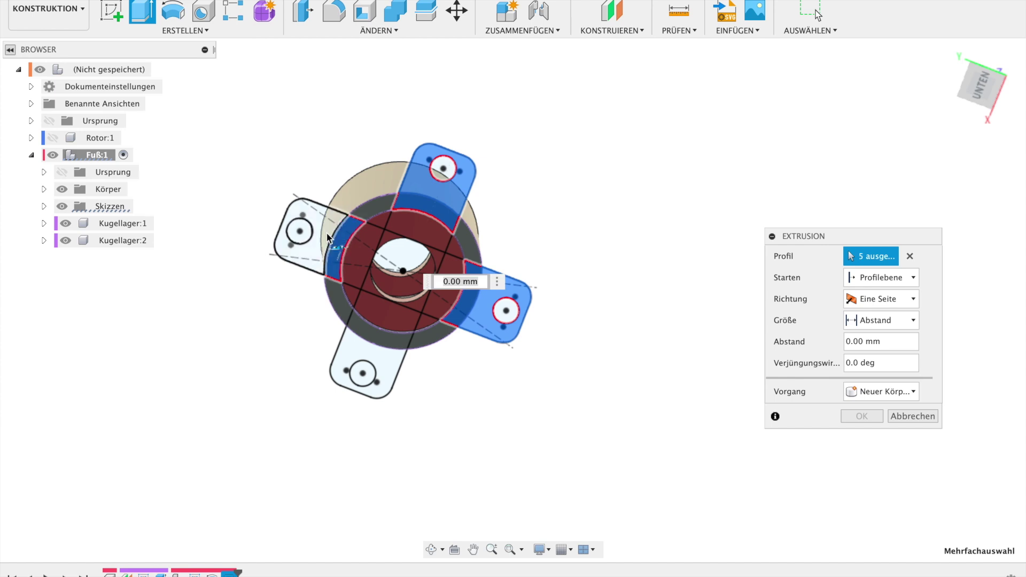
click(362, 338)
click(357, 343)
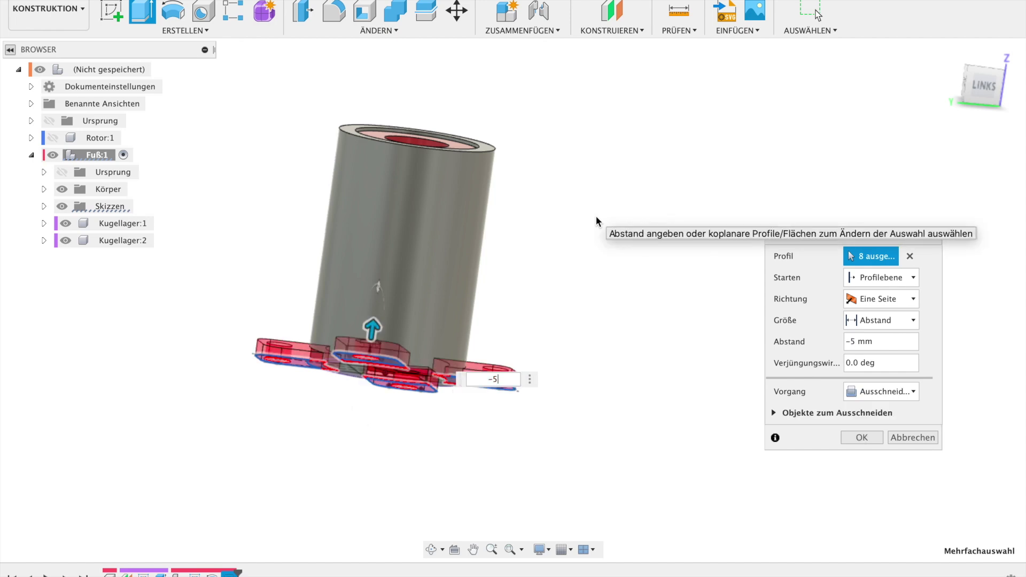
text(0)
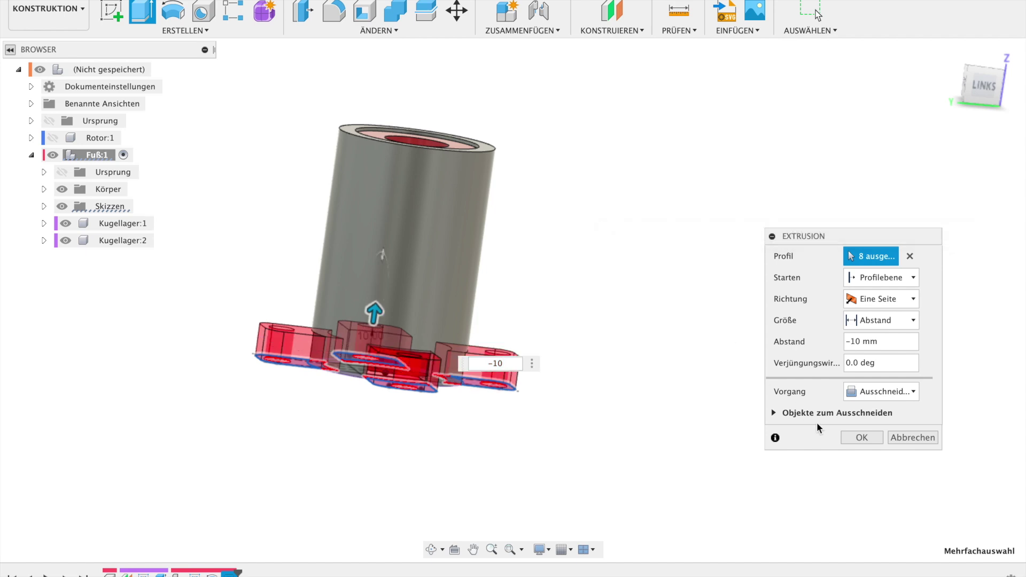
click(893, 396)
click(890, 416)
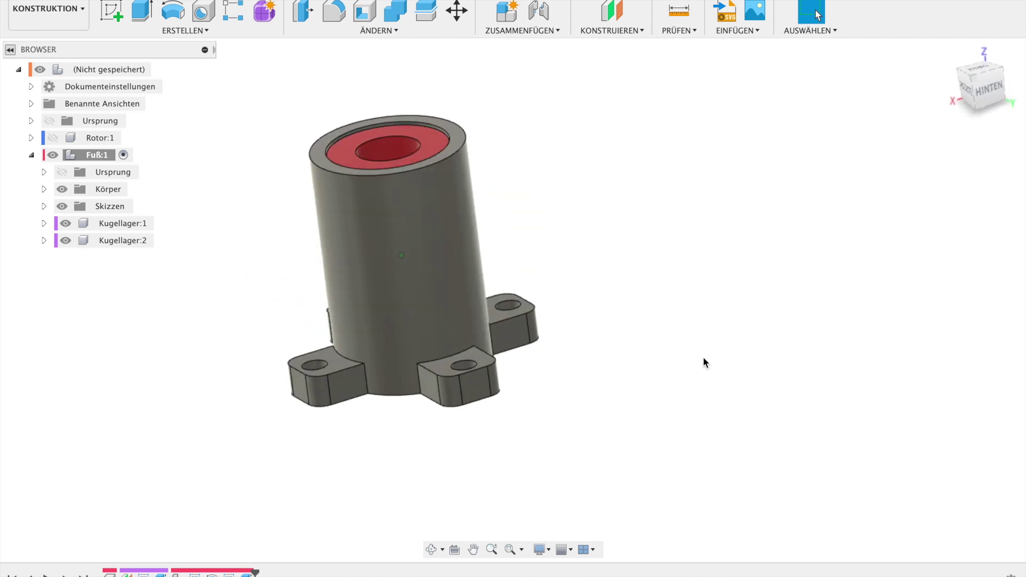
Step: Select the edges where the lugs meet the housing cylinder for a fillet
scroll(524, 340, up, 2)
scroll(523, 340, up, 2)
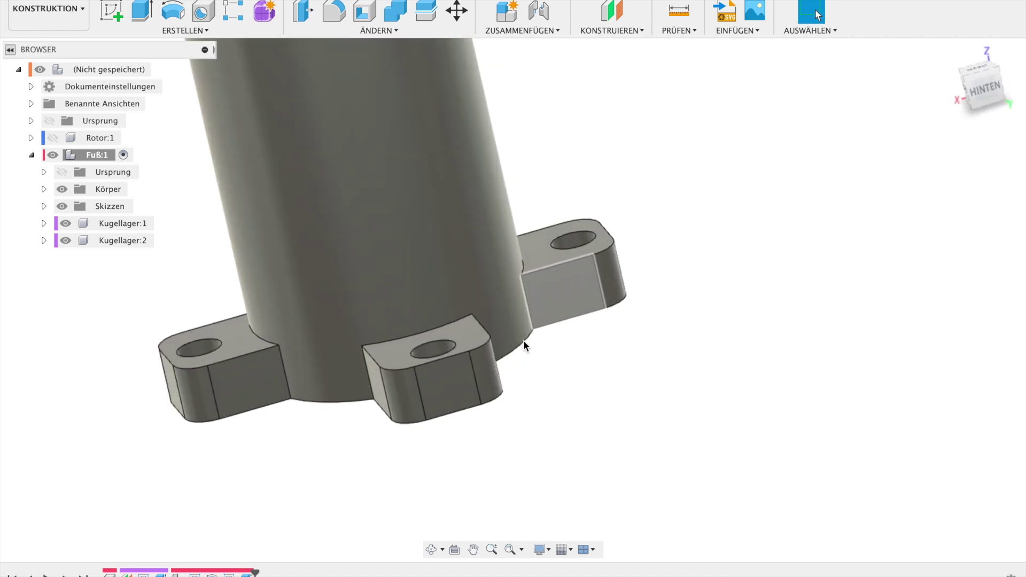
scroll(523, 340, up, 2)
key(f)
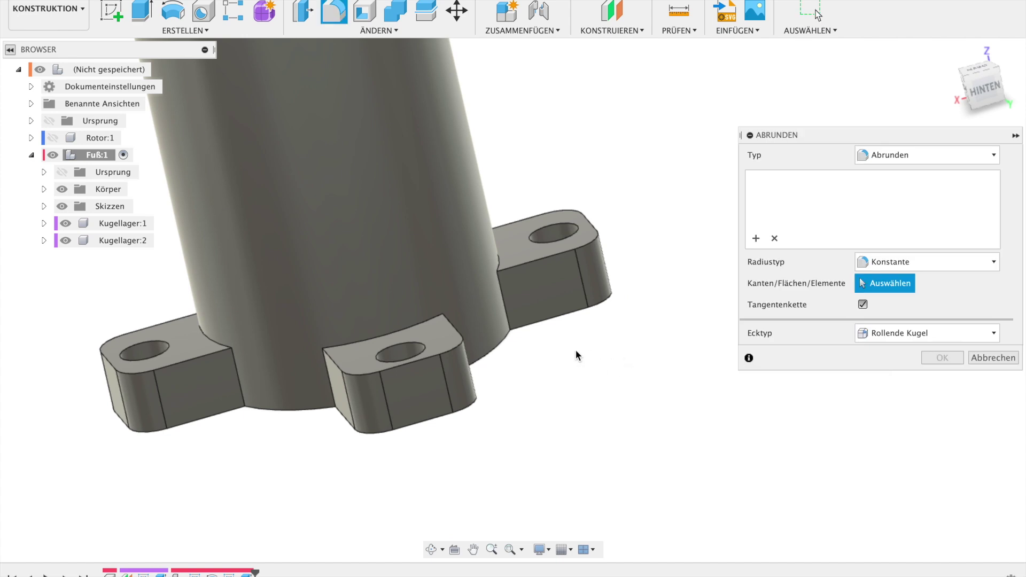
shift+middle_drag(576, 350, 540, 312)
click(500, 283)
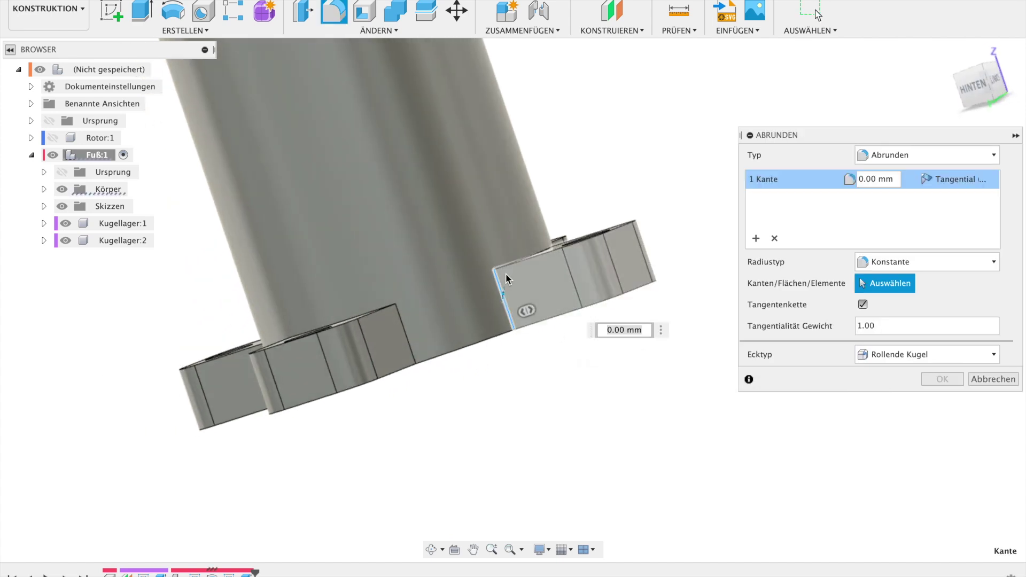
scroll(517, 257, down, 3)
shift+middle_drag(517, 257, 582, 192)
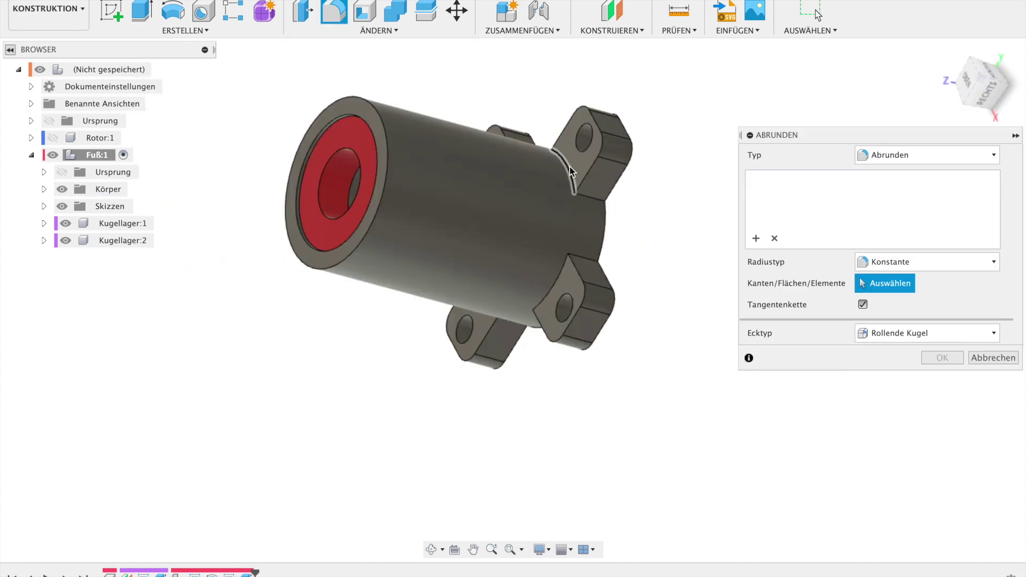
click(573, 184)
click(587, 196)
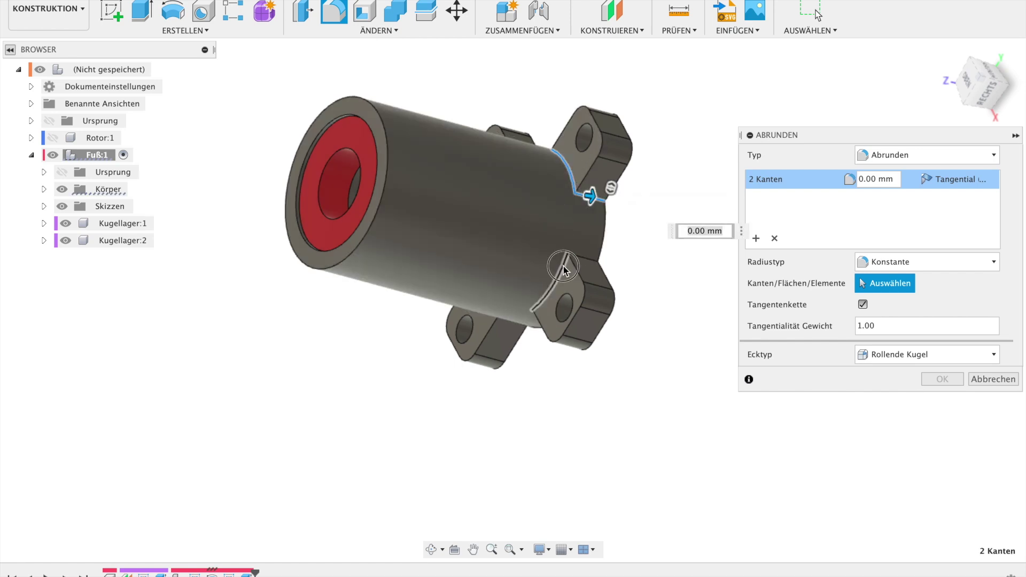
click(564, 269)
shift+middle_drag(564, 270, 380, 239)
text(10)
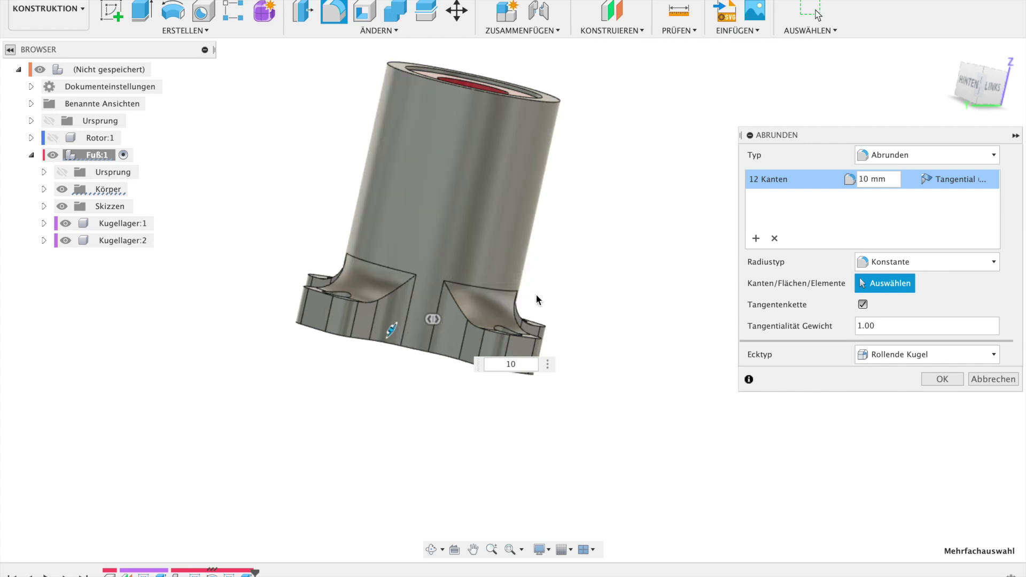
Step: Set the fillet radius to 5 mm and apply it
key(BackSpace)
key(BackSpace)
text(5)
key(Return)
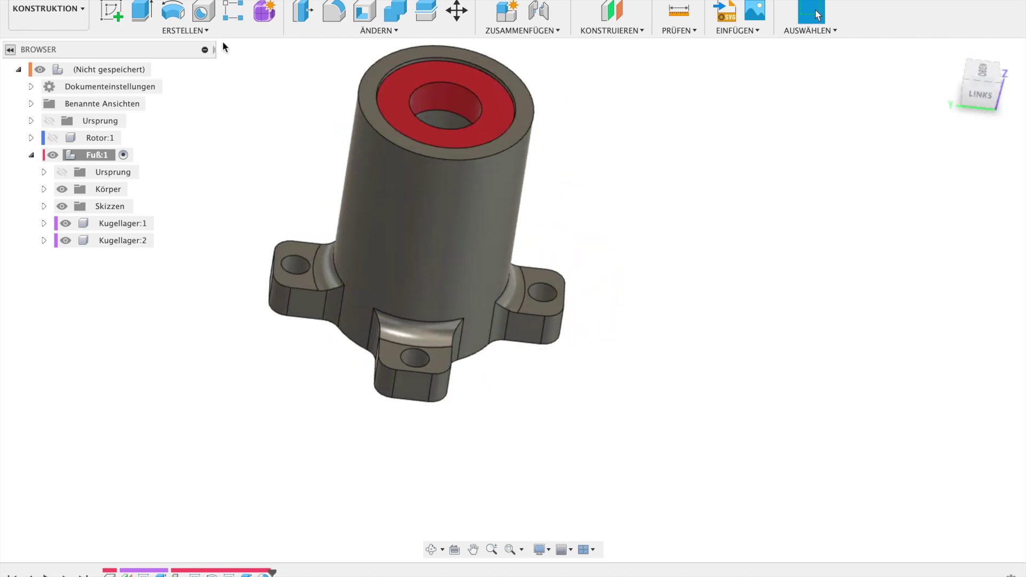
Step: Apply Farbe – Emaille glänzend (Gelb) to the housing body, then activate Rotor:1
click(378, 32)
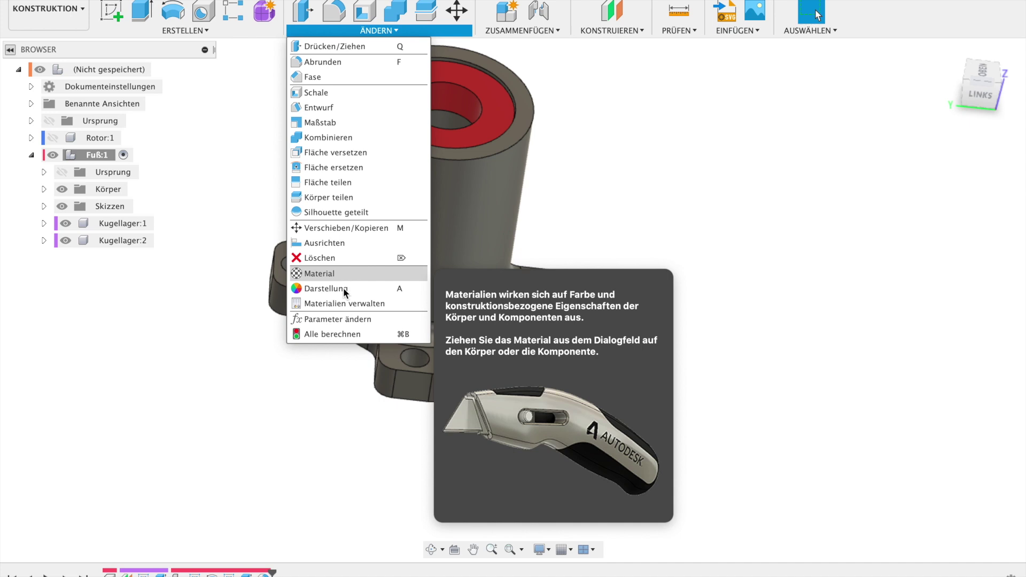
click(356, 289)
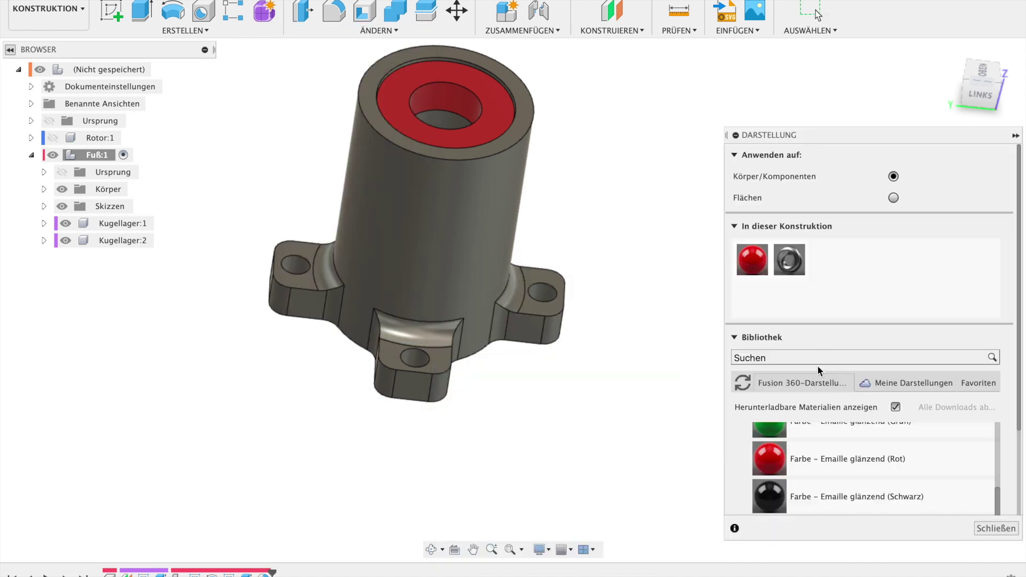
scroll(822, 467, up, 3)
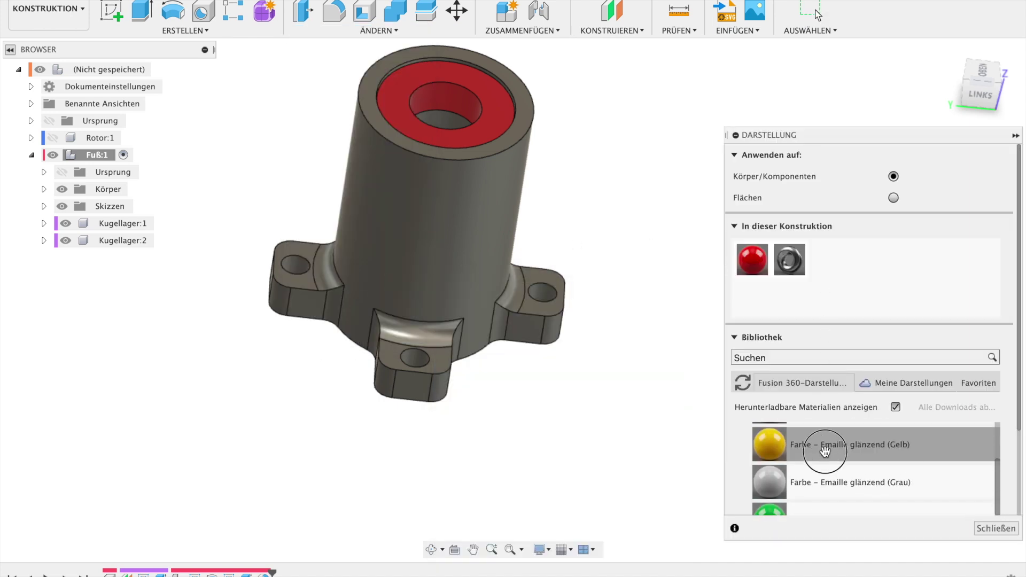
drag(820, 464, 374, 251)
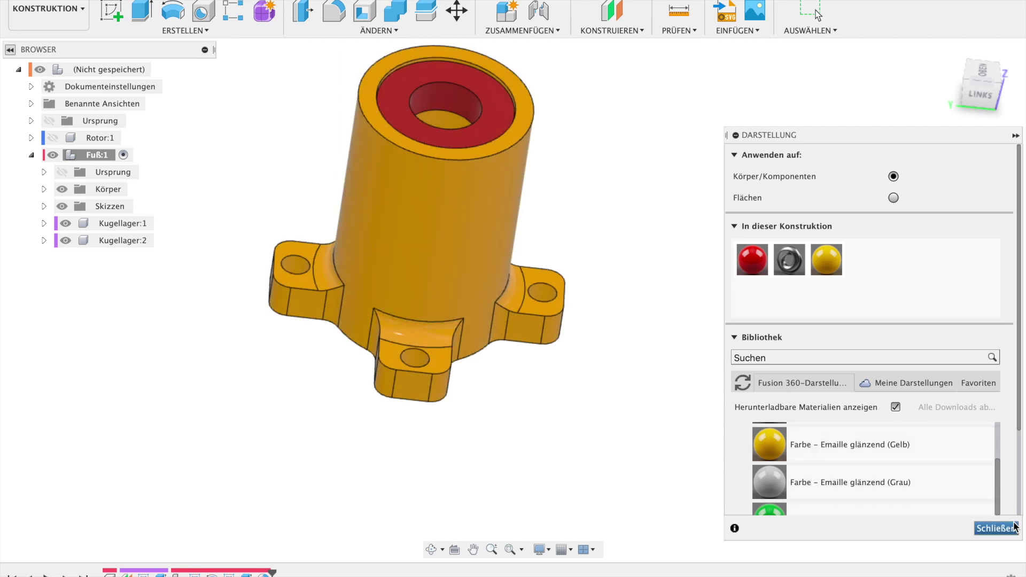
click(995, 529)
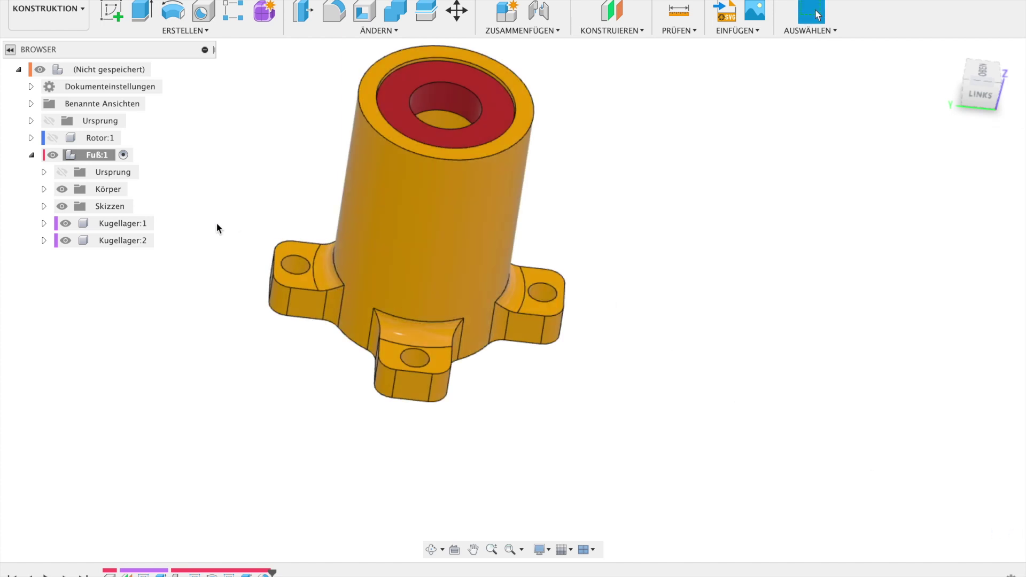
click(129, 137)
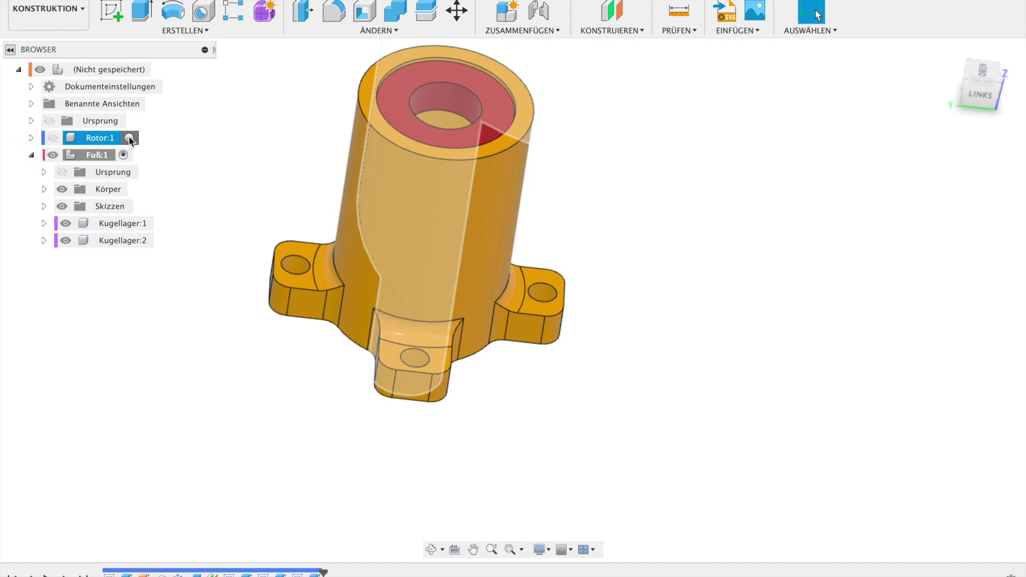
Step: Unhide the rotor and give its blades a glossy blue enamel finish
click(676, 312)
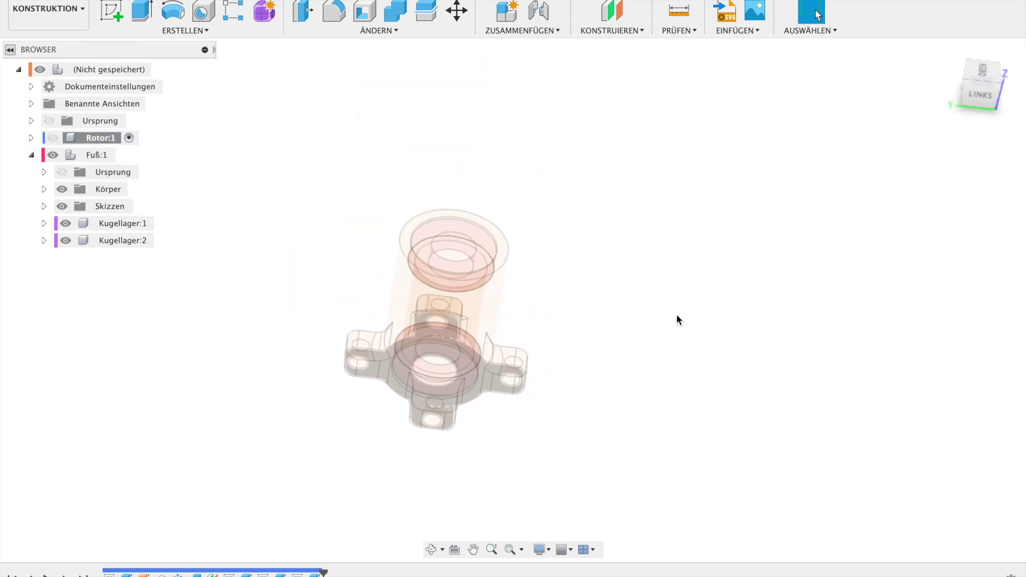
click(52, 138)
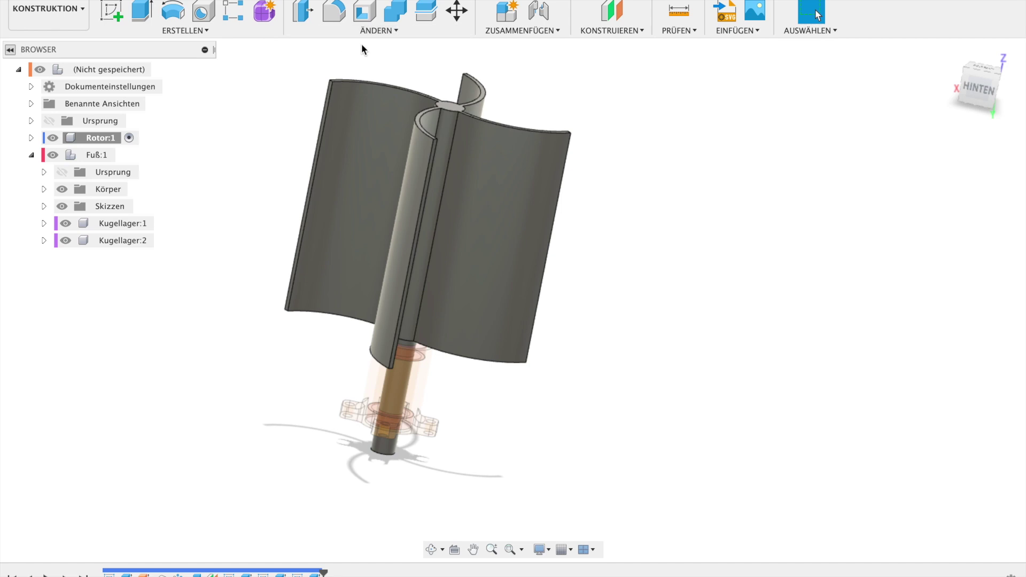
click(367, 31)
click(349, 288)
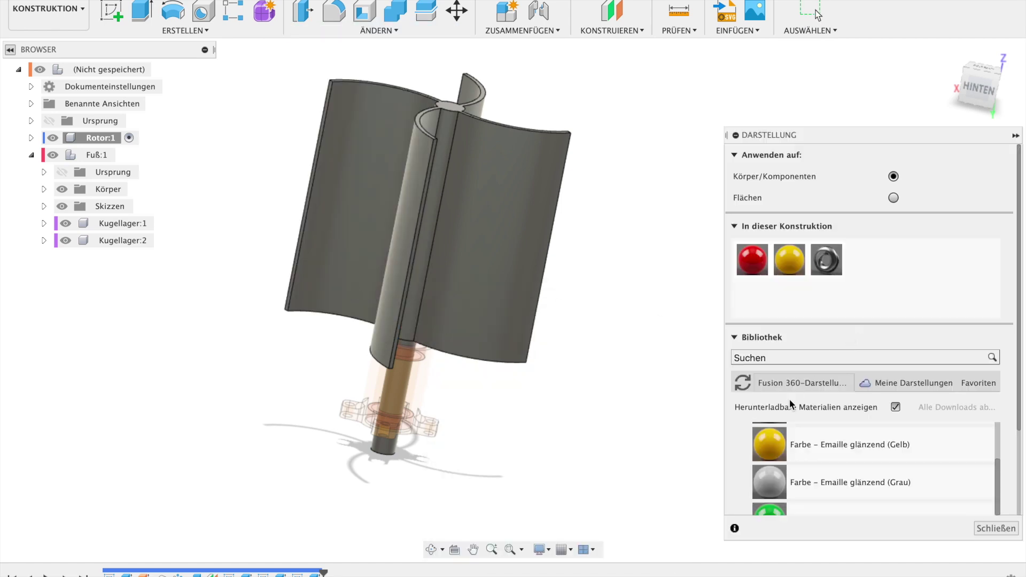
scroll(787, 435, down, 5)
scroll(788, 473, down, 3)
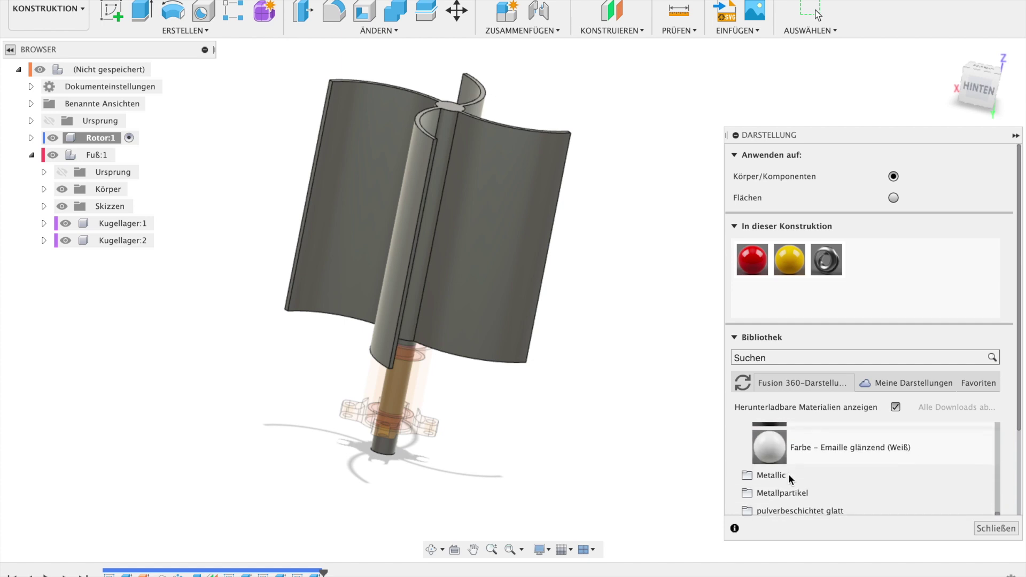
scroll(789, 477, up, 3)
scroll(790, 477, up, 2)
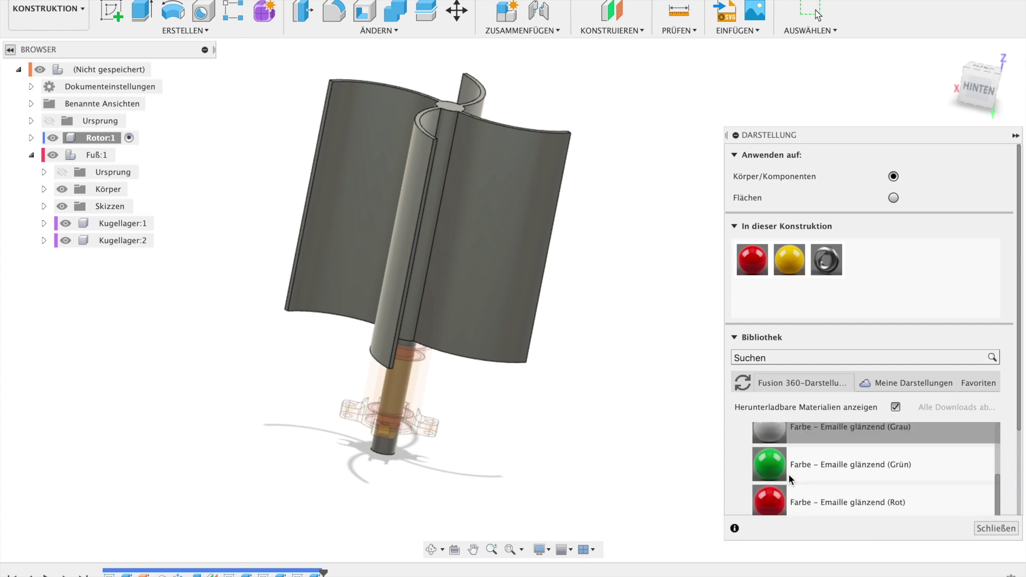
scroll(789, 477, up, 3)
scroll(788, 474, down, 1)
drag(788, 474, 469, 322)
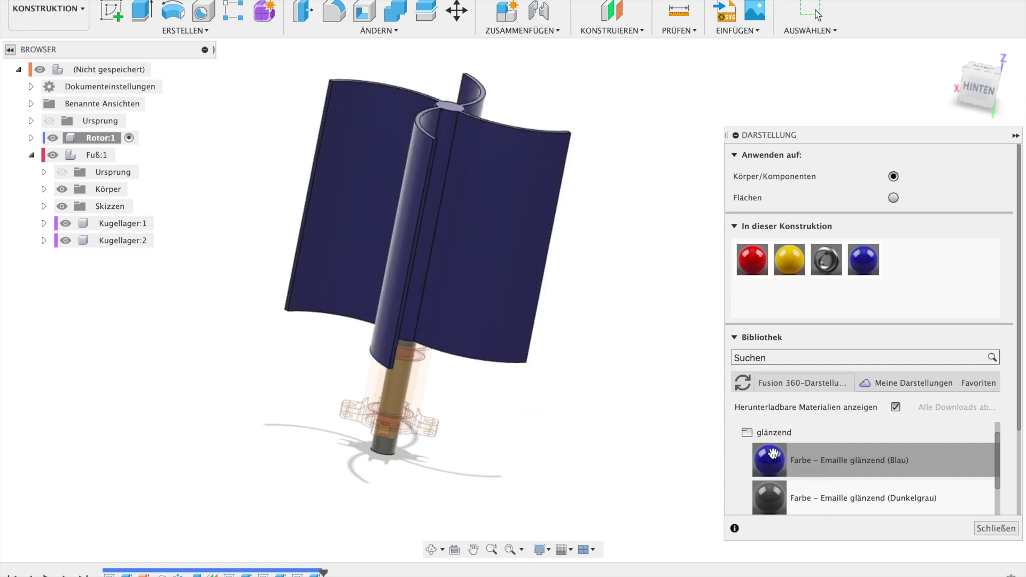
Step: Make the shaft glossy green and reactivate the whole assembly
scroll(788, 470, down, 2)
scroll(788, 470, down, 1)
scroll(788, 470, down, 2)
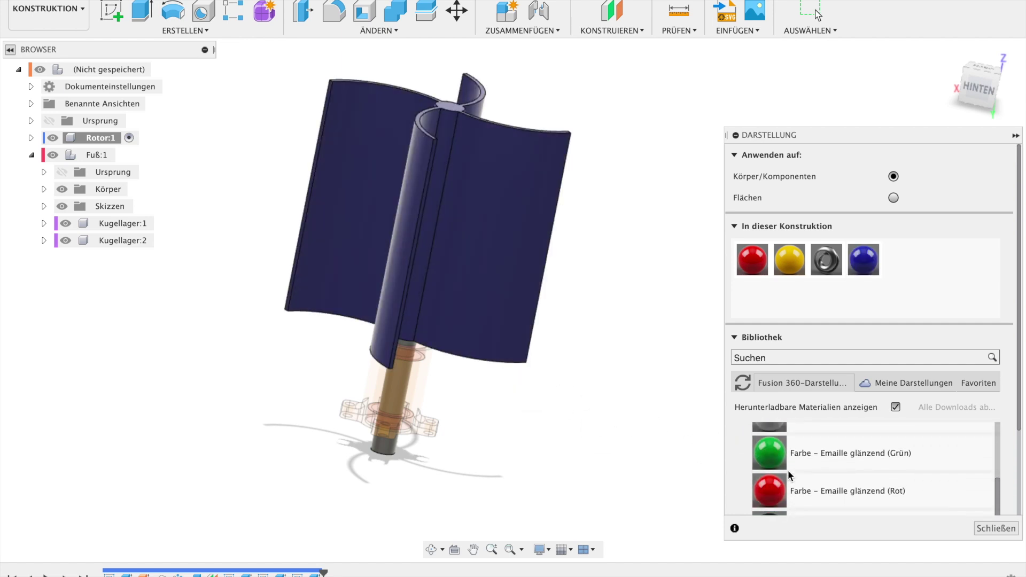
drag(796, 466, 395, 452)
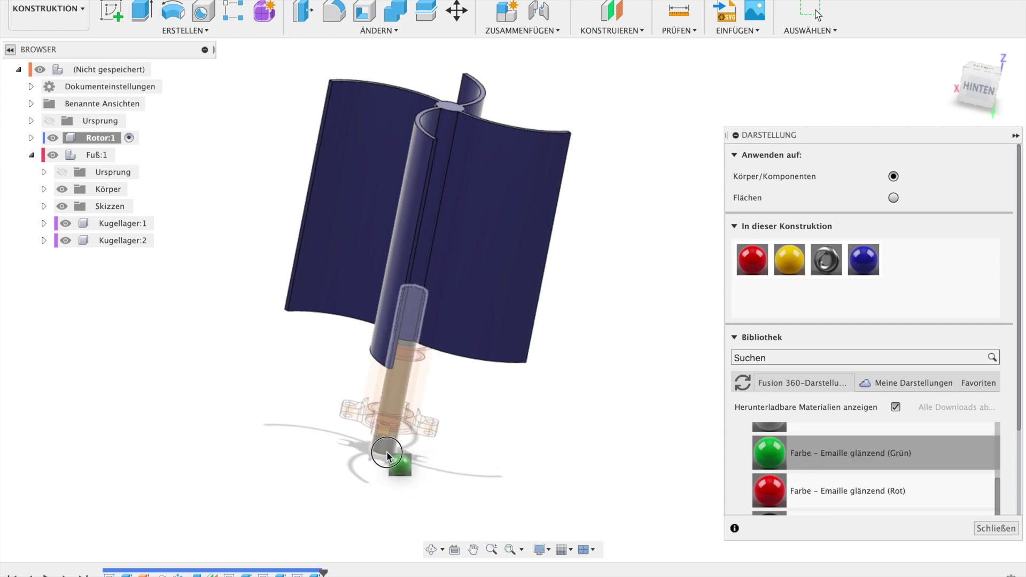
click(1012, 530)
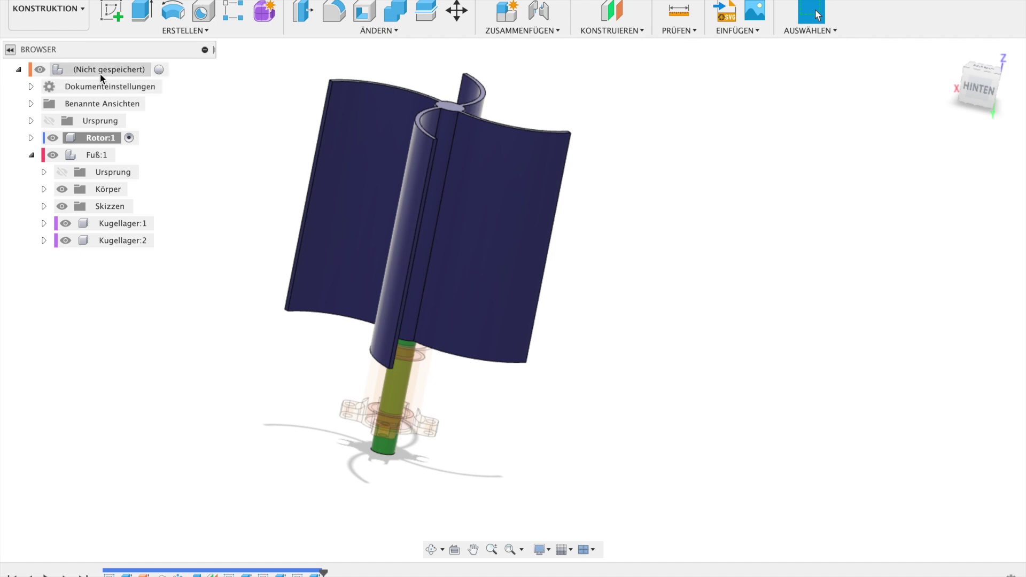
mouse_move(108, 69)
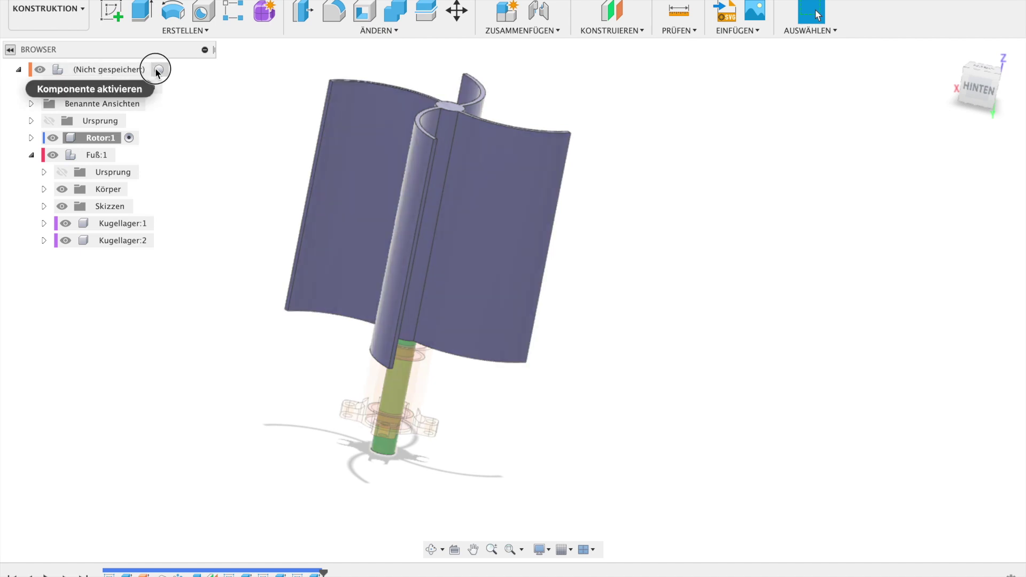
click(158, 69)
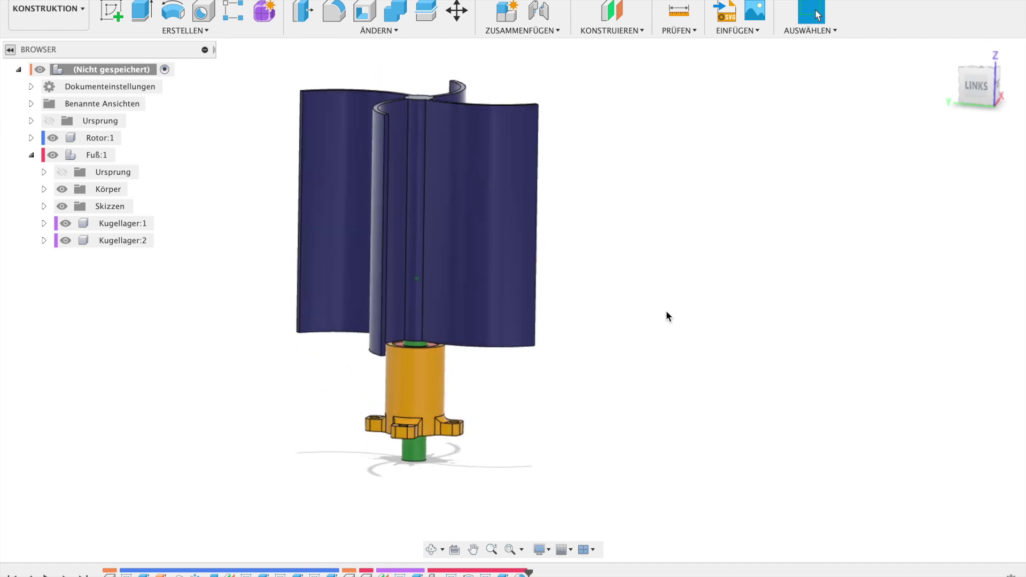
Step: Expand and activate Rotor:1, briefly hiding then reshowing the foot and bearings
click(31, 139)
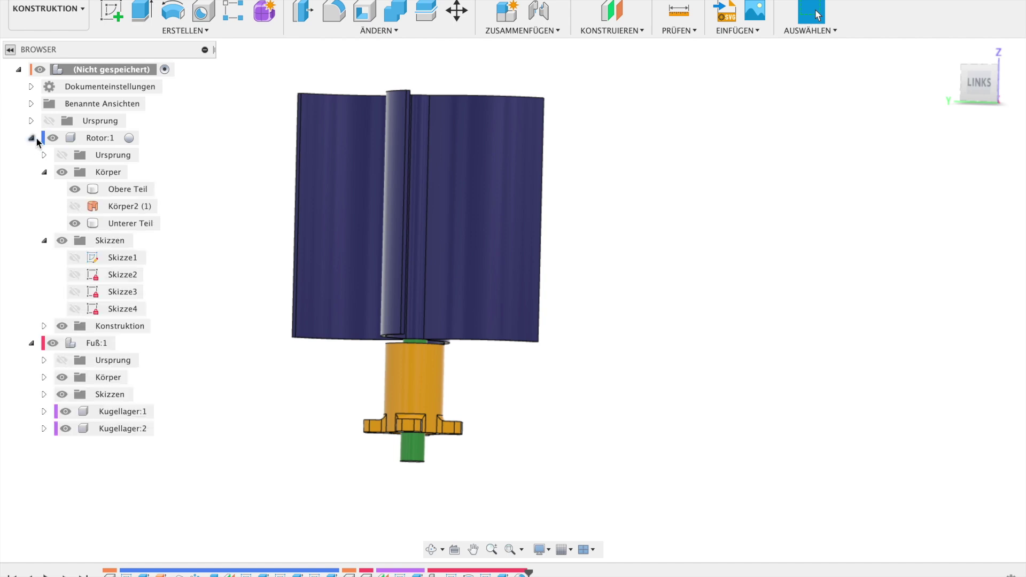
double_click(118, 138)
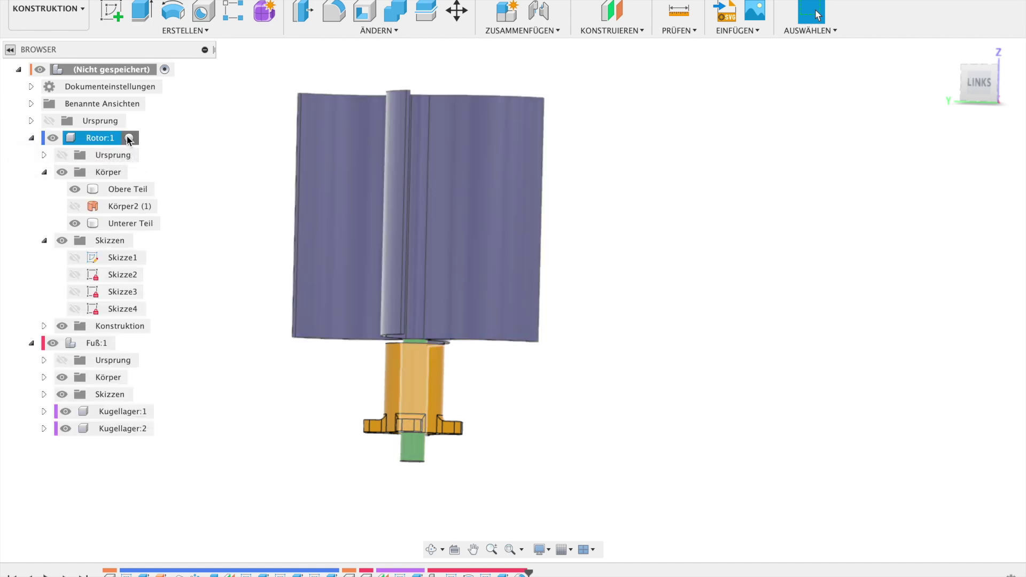
click(52, 343)
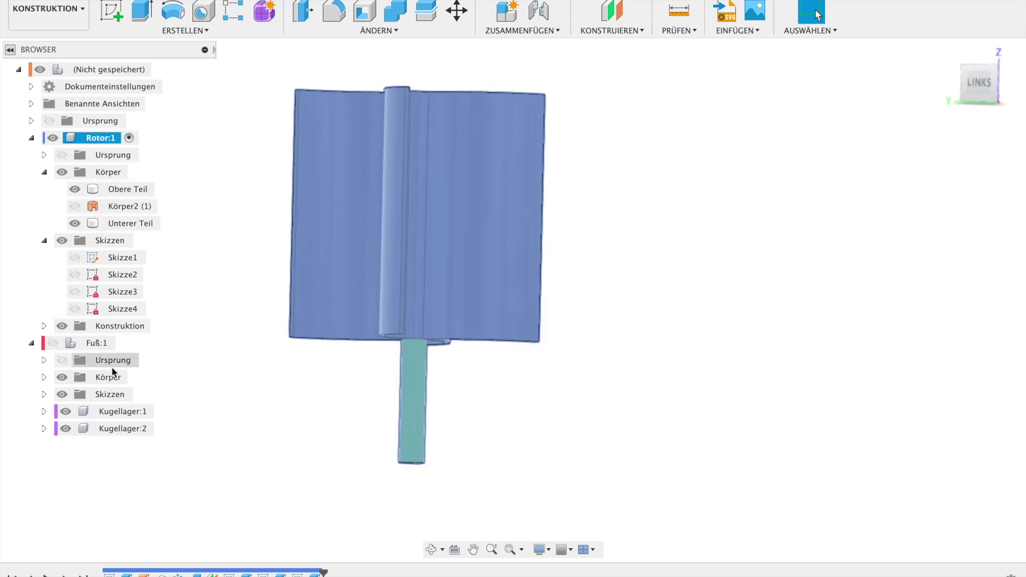
click(57, 344)
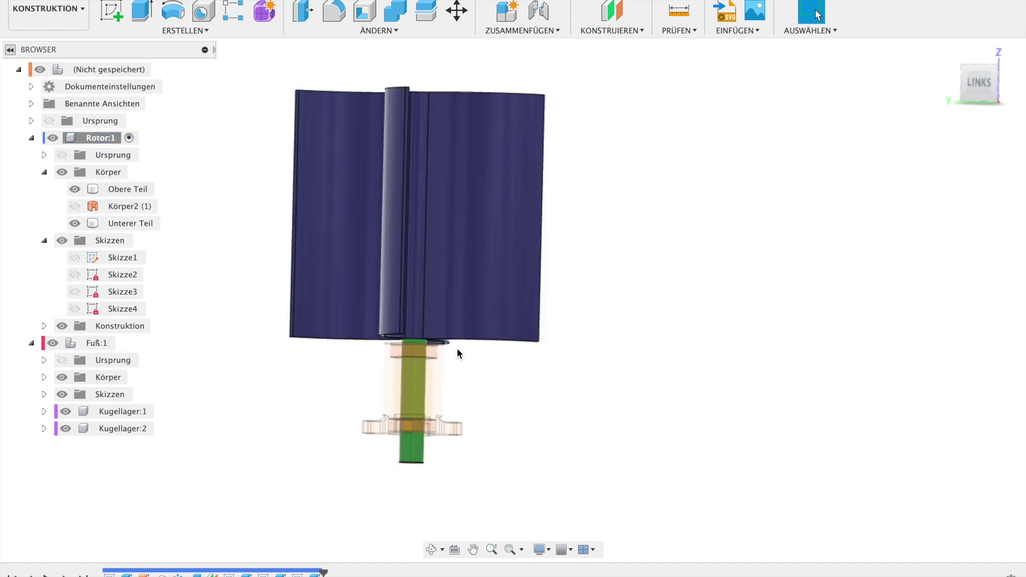
Step: Select the Unterer Teil body and zoom in on the top of the green shaft
scroll(428, 345, up, 3)
scroll(428, 345, up, 3)
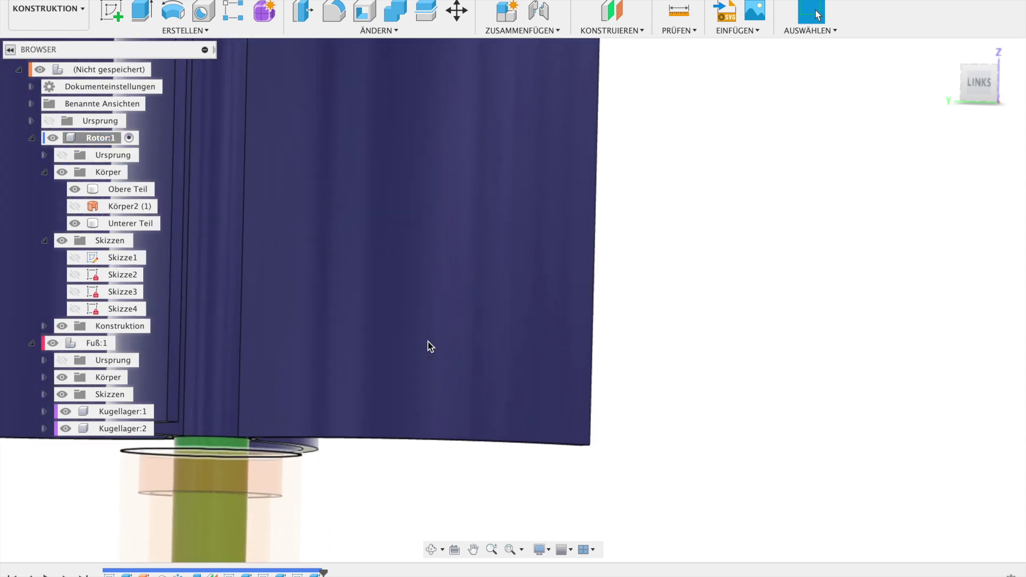
scroll(428, 346, up, 3)
shift+scroll(558, 399, down, 5)
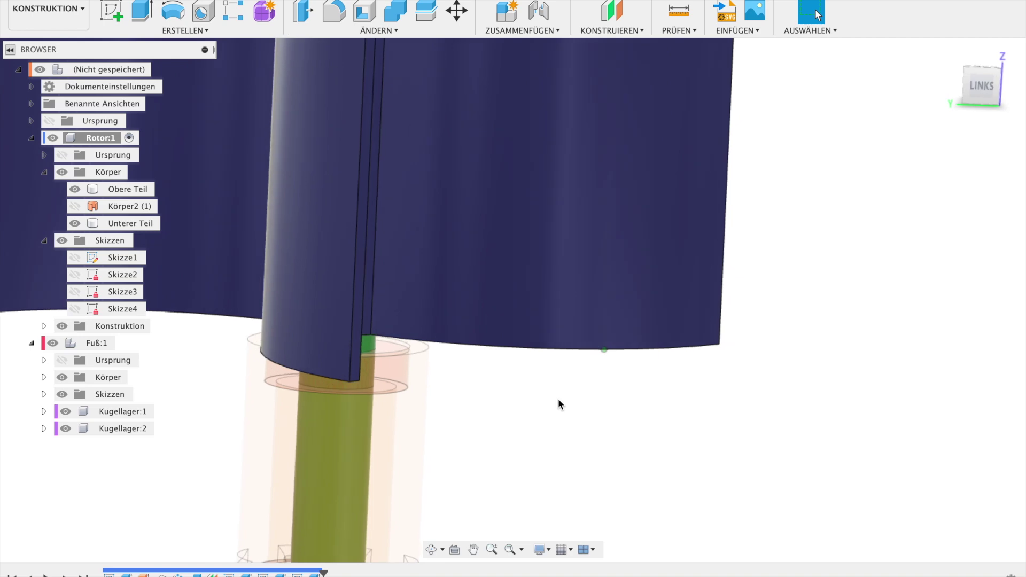
shift+scroll(558, 398, down, 3)
shift+scroll(558, 399, down, 3)
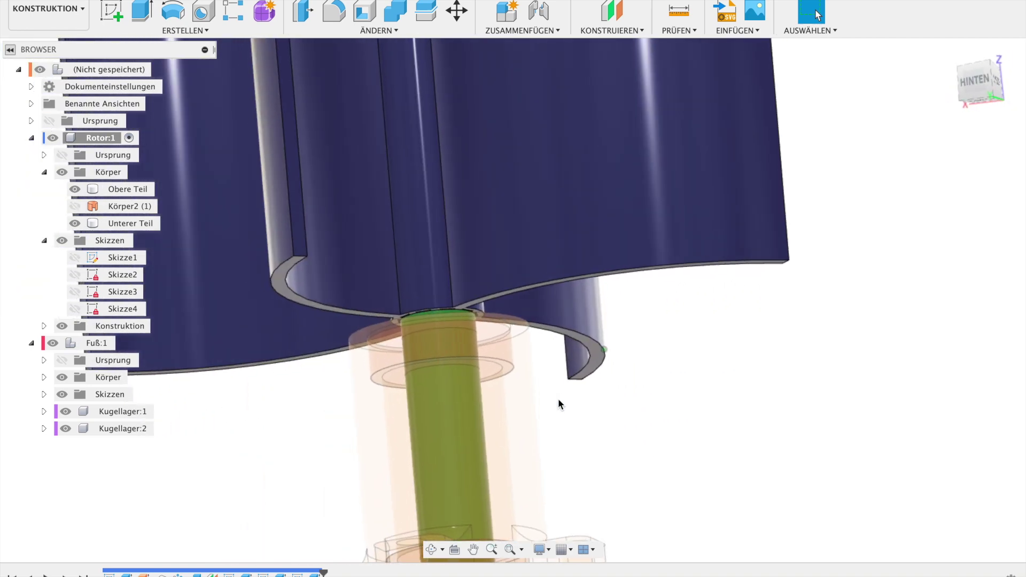
shift+scroll(558, 399, down, 3)
click(429, 419)
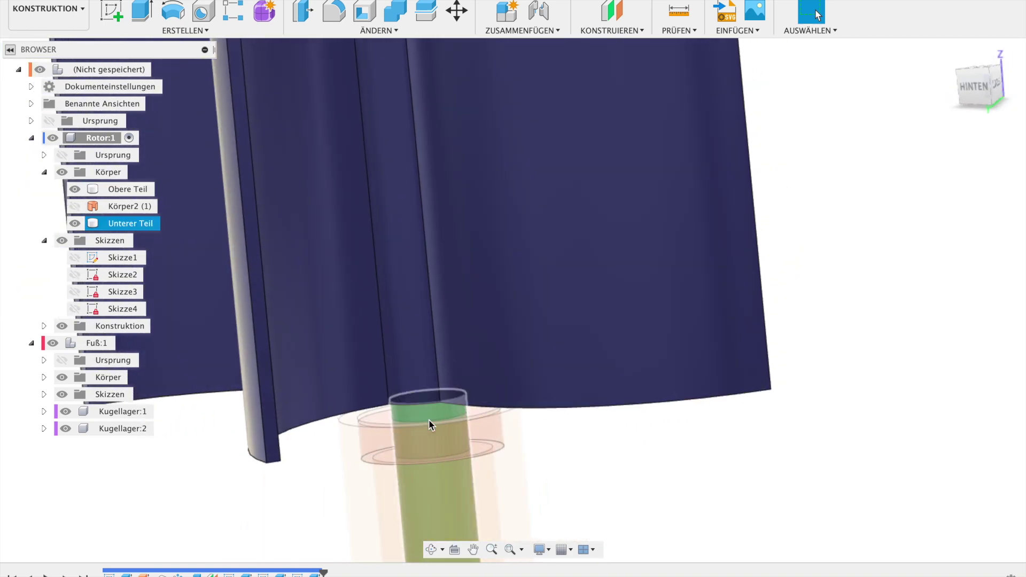
shift+scroll(425, 412, down, 3)
shift+scroll(426, 412, down, 3)
shift+scroll(425, 412, down, 3)
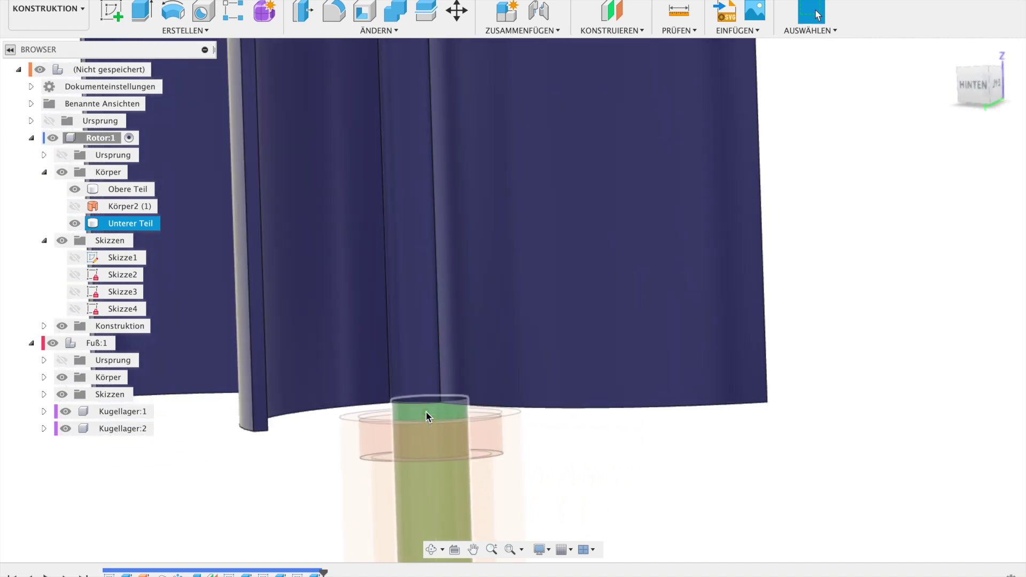
shift+scroll(425, 413, down, 3)
shift+scroll(426, 412, down, 2)
scroll(426, 412, down, 5)
key(Escape)
Step: Start a sketch on the rear plane and project the shaft outline and rotor bottom edge, hiding the foot
click(116, 8)
click(402, 202)
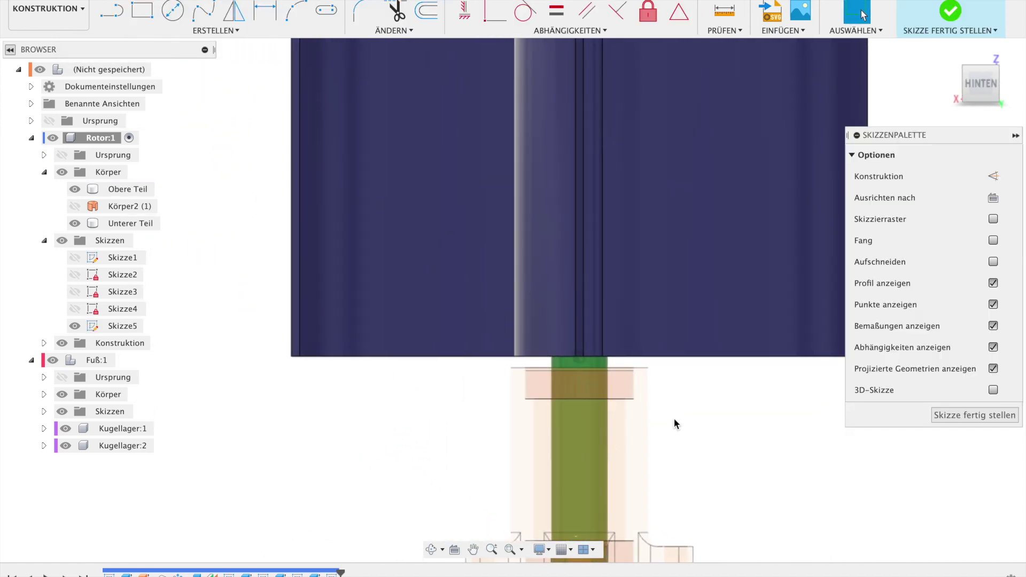
key(p)
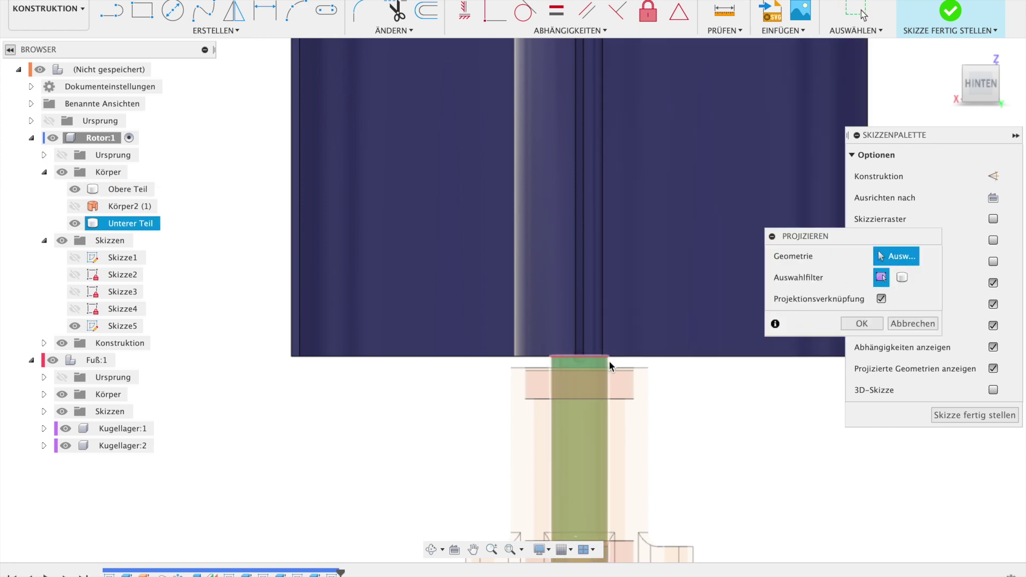
click(608, 360)
click(624, 367)
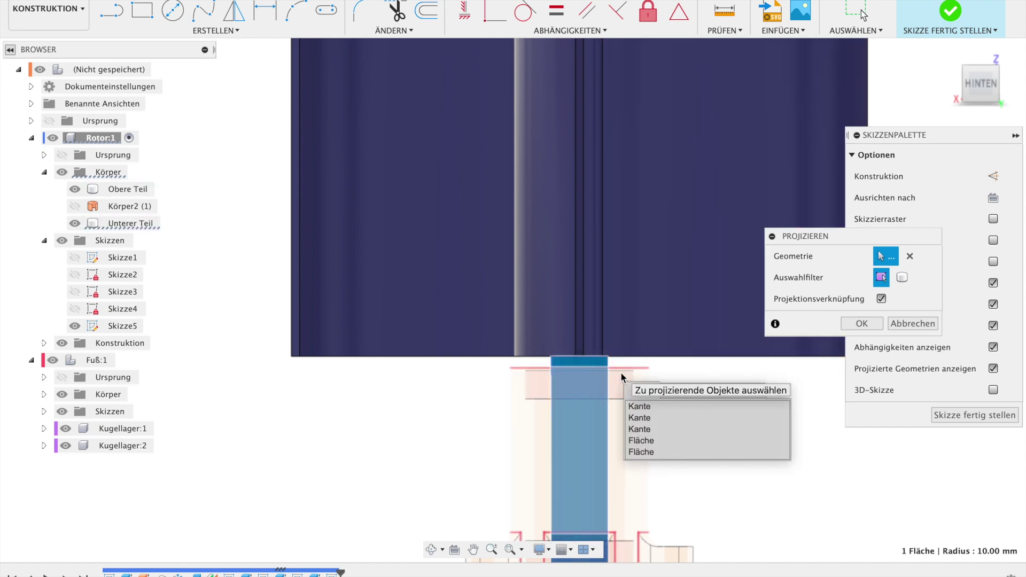
click(63, 396)
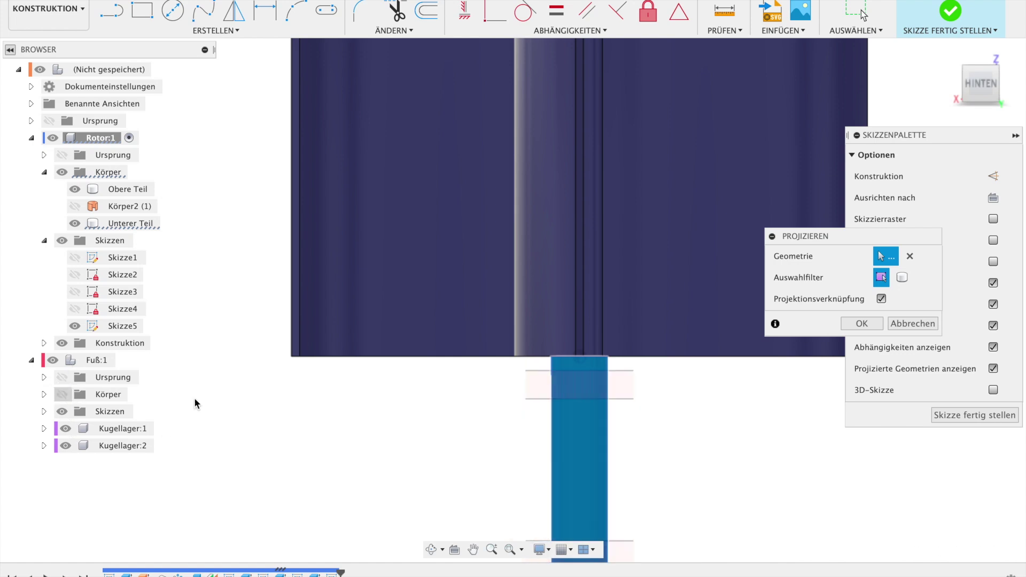
click(624, 375)
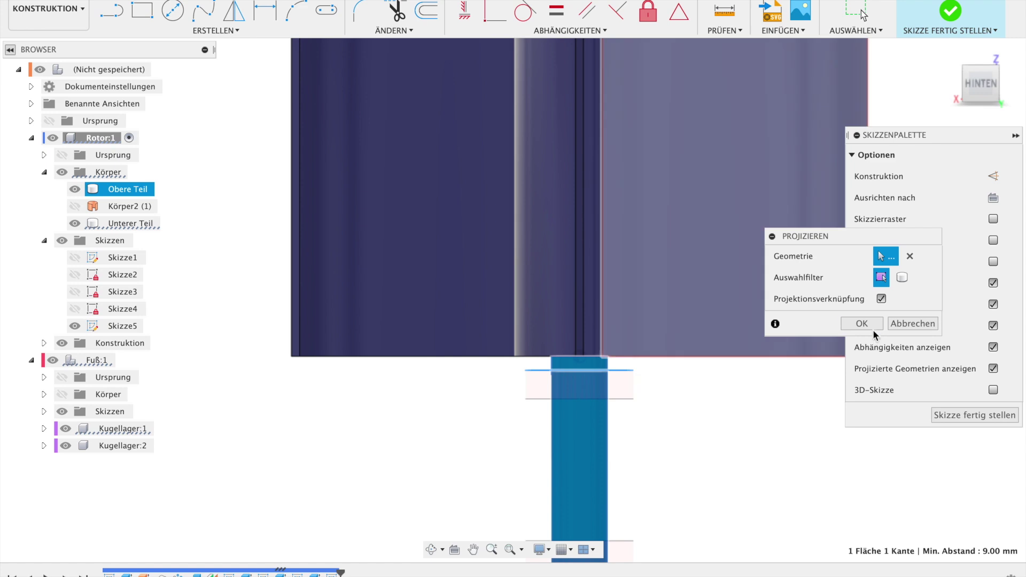
click(862, 324)
scroll(633, 418, up, 3)
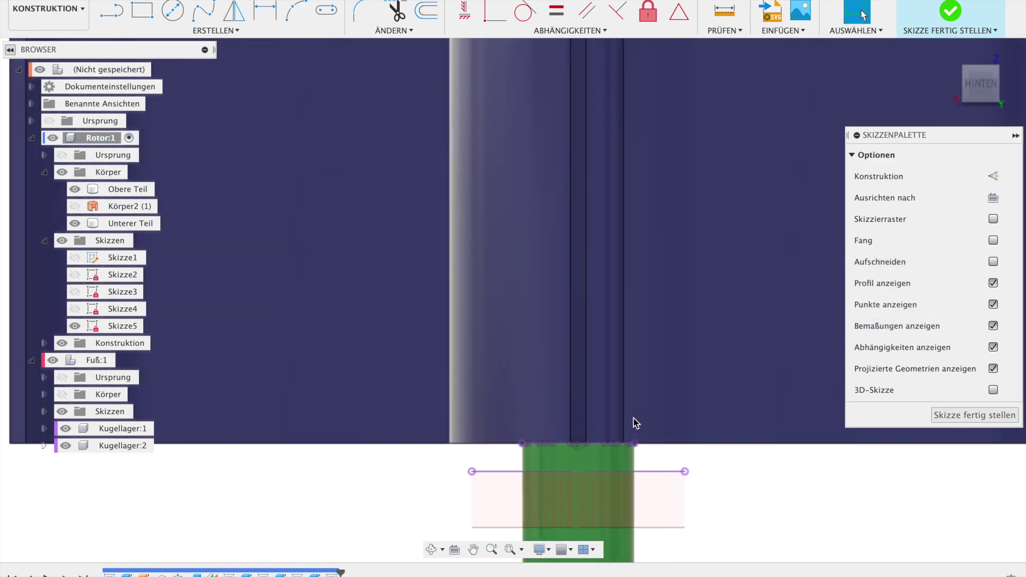
Step: Draw a closed triangle between the shaft top and rotor bottom, finish the sketch, and start Revolve
key(l)
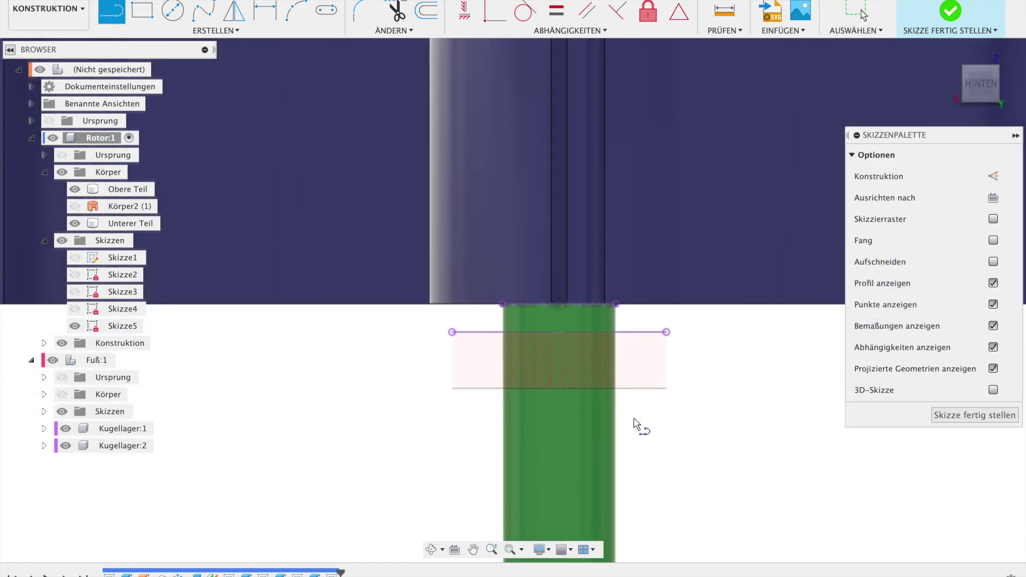
click(617, 304)
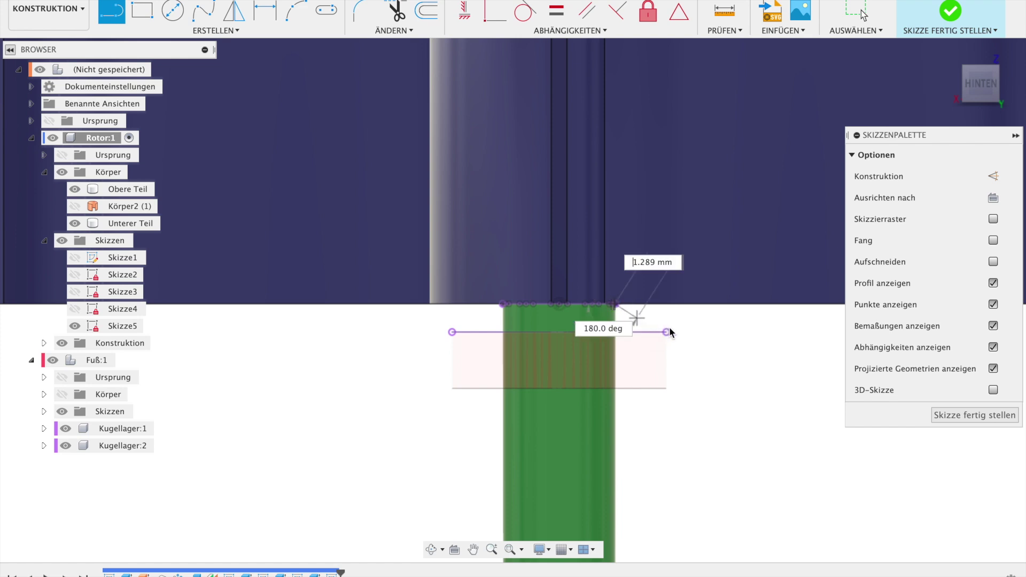
click(666, 333)
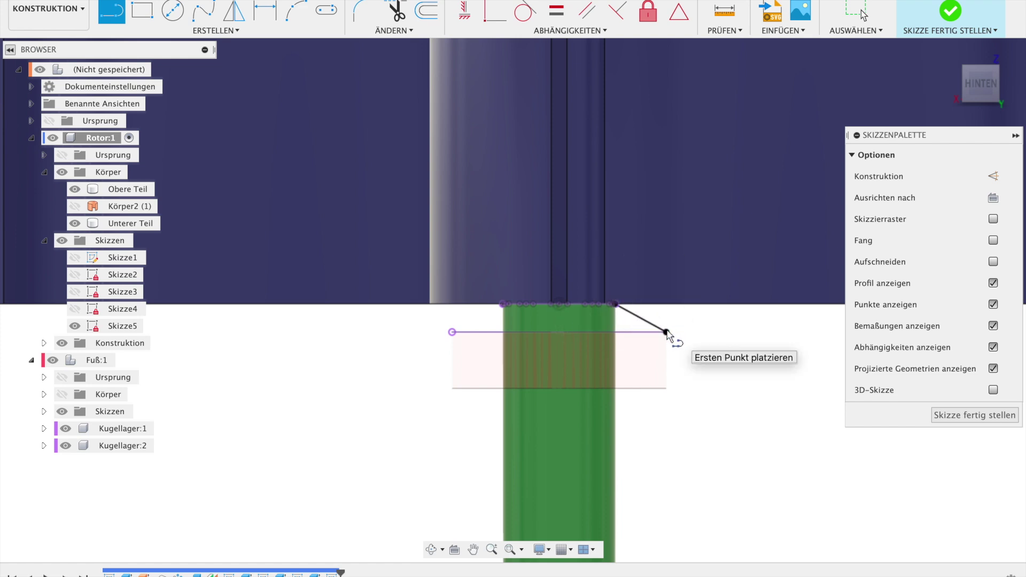
click(666, 332)
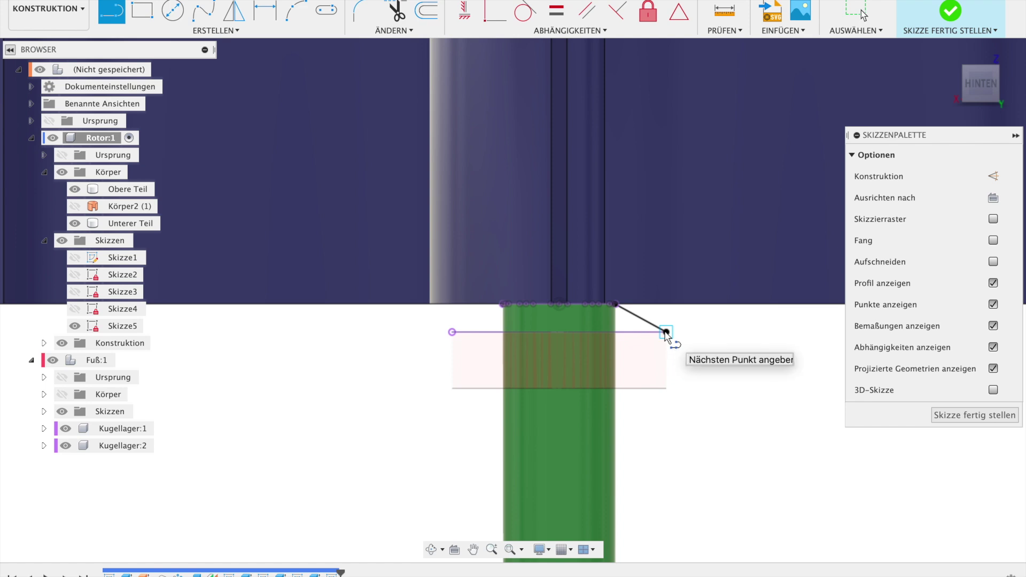
click(561, 335)
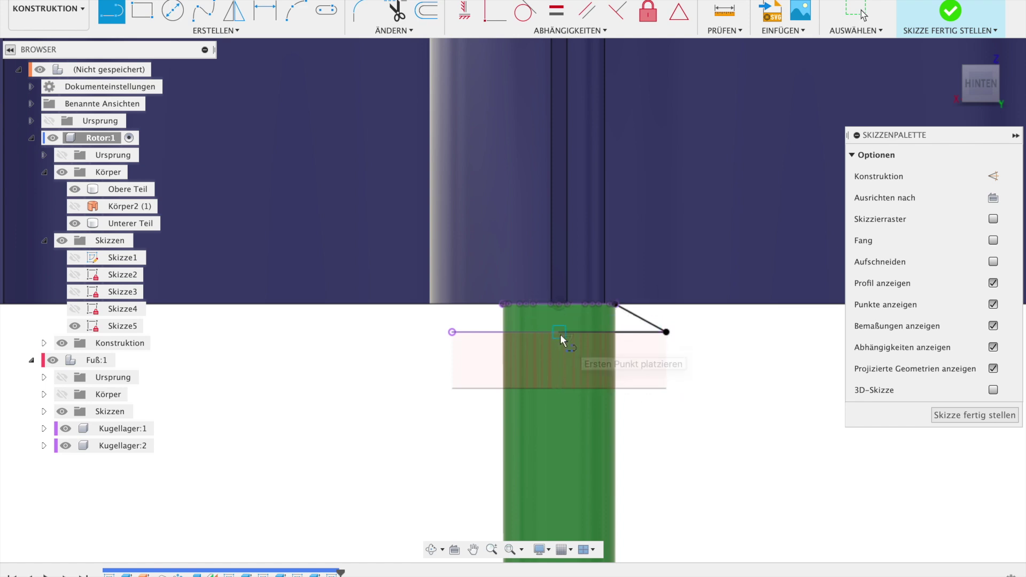
click(562, 303)
key(Escape)
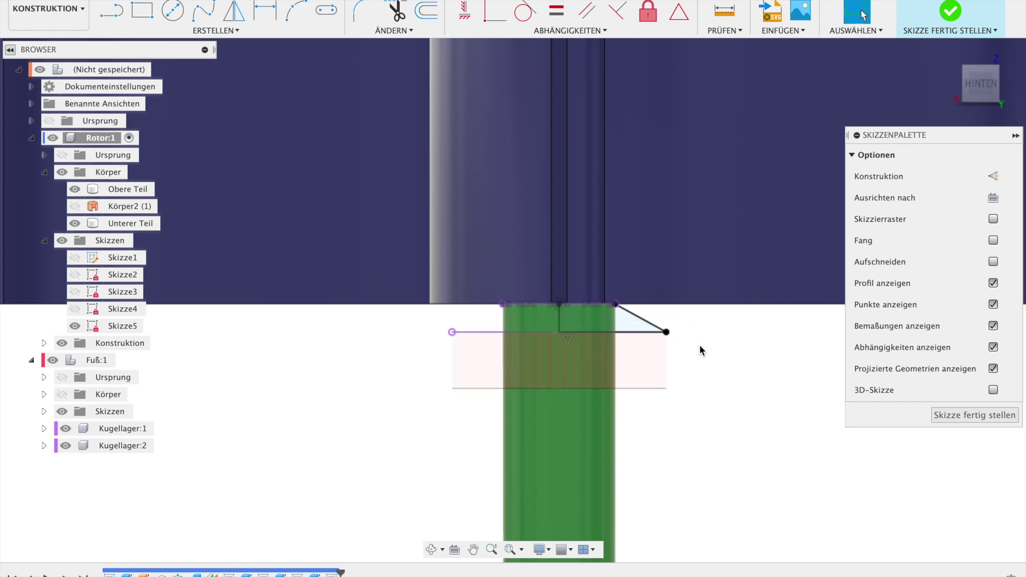
scroll(701, 350, down, 3)
click(964, 420)
click(172, 16)
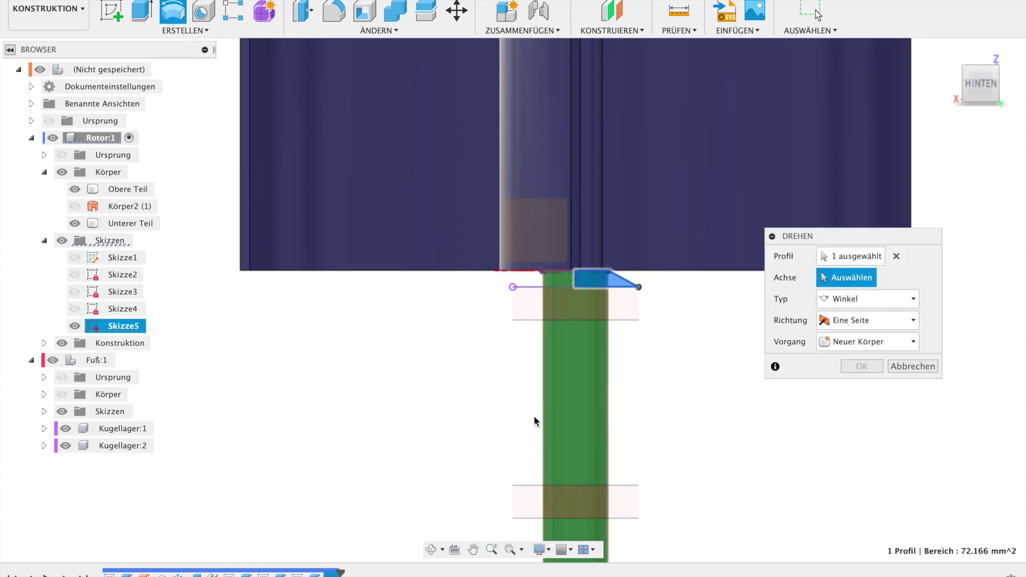
Step: Revolve the triangle 360° around the shaft's centre axis as a Join (Verbinden) collar, hiding Obere Teil
scroll(534, 416, down, 2)
scroll(651, 356, down, 2)
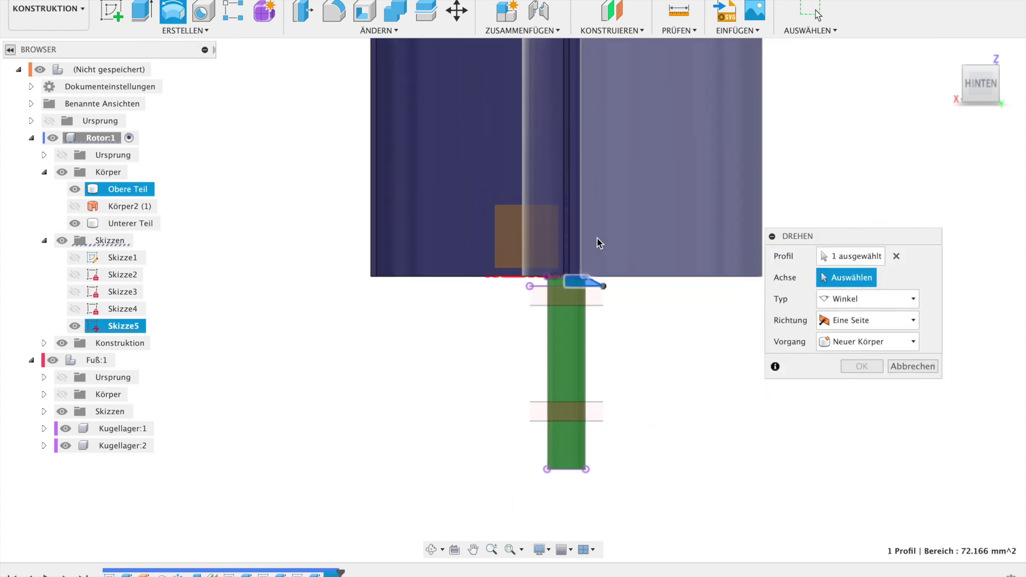
click(569, 238)
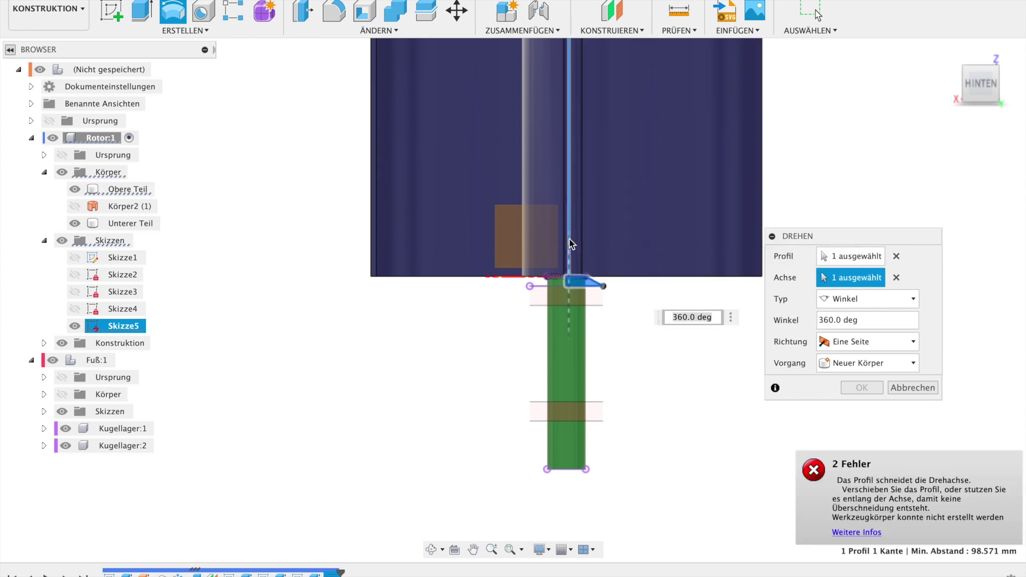
click(896, 277)
click(74, 189)
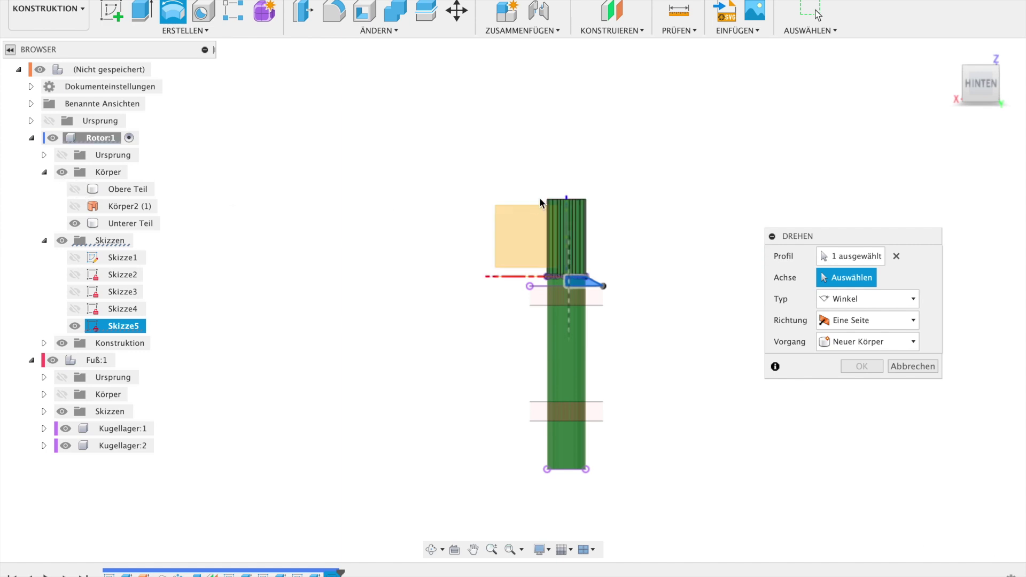
click(567, 199)
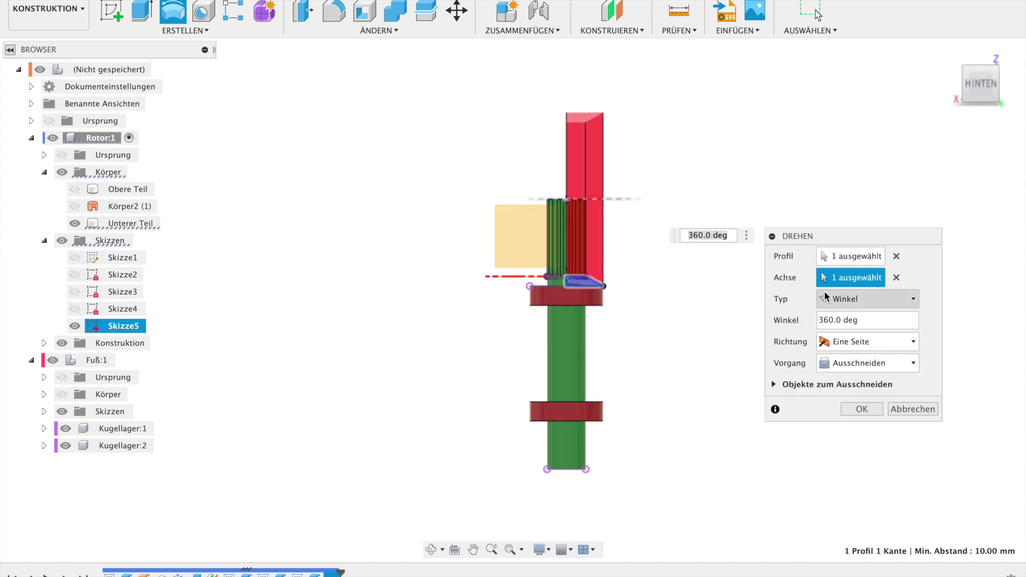
click(897, 279)
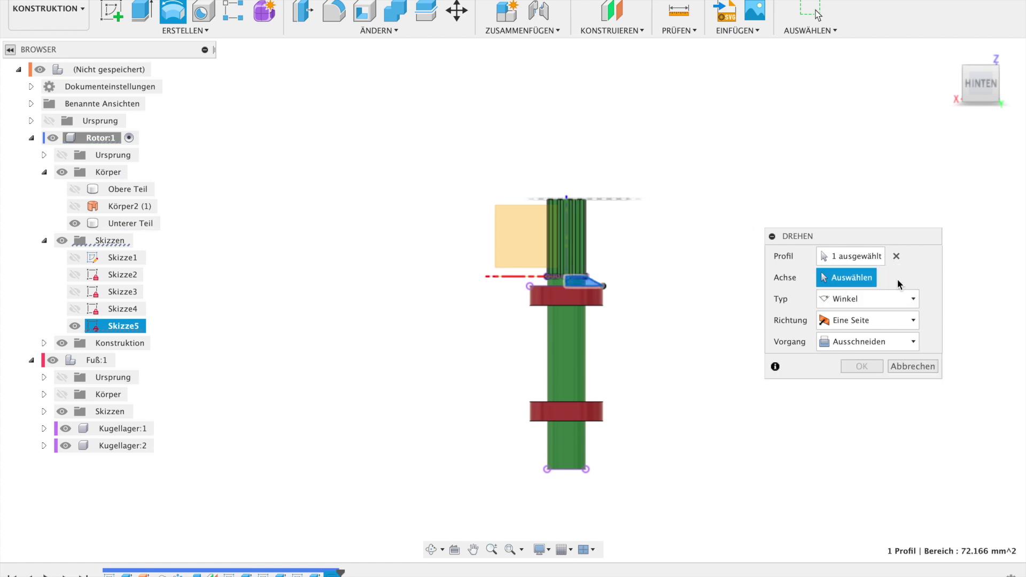
click(567, 198)
click(872, 363)
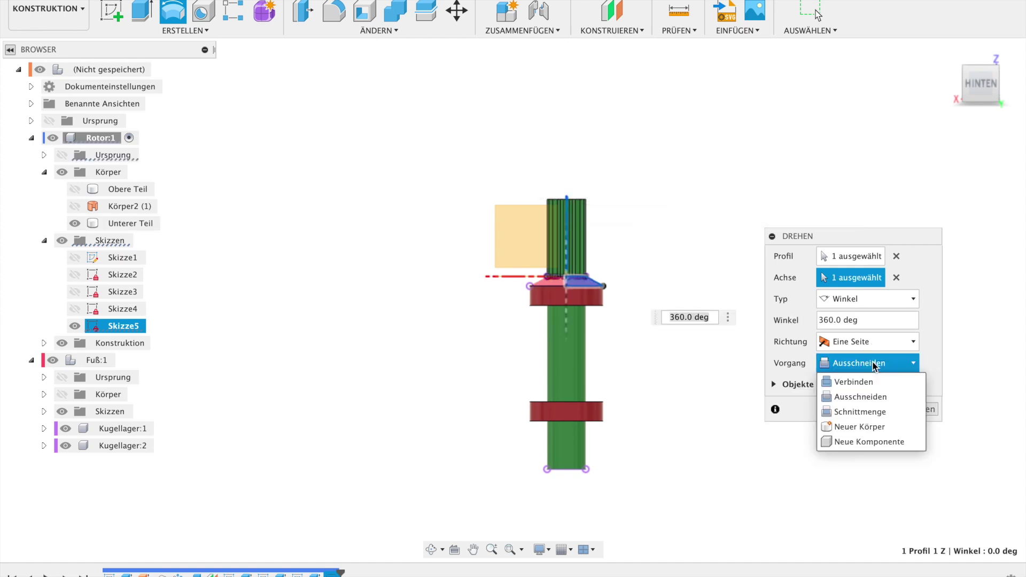
click(871, 377)
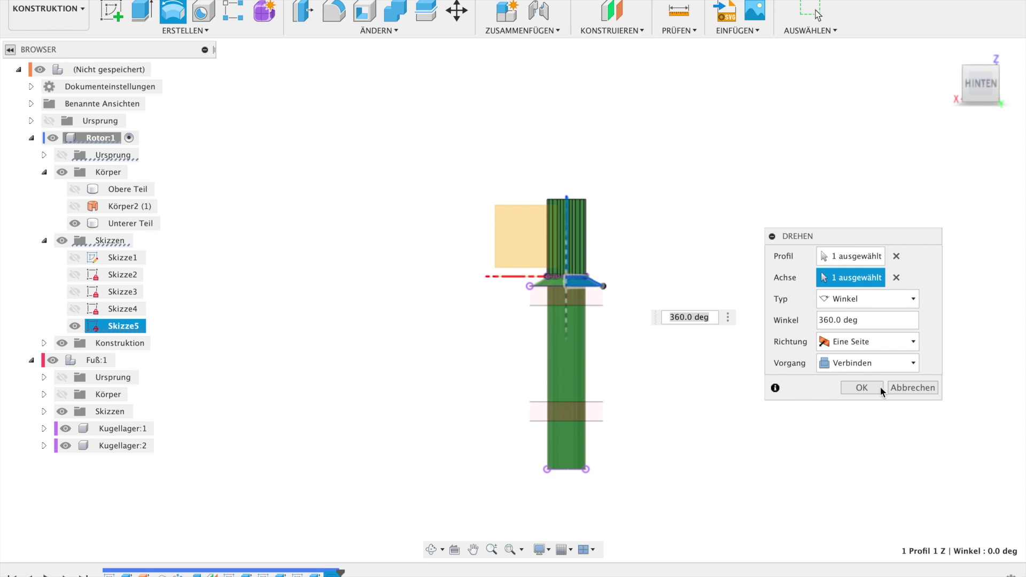
click(862, 388)
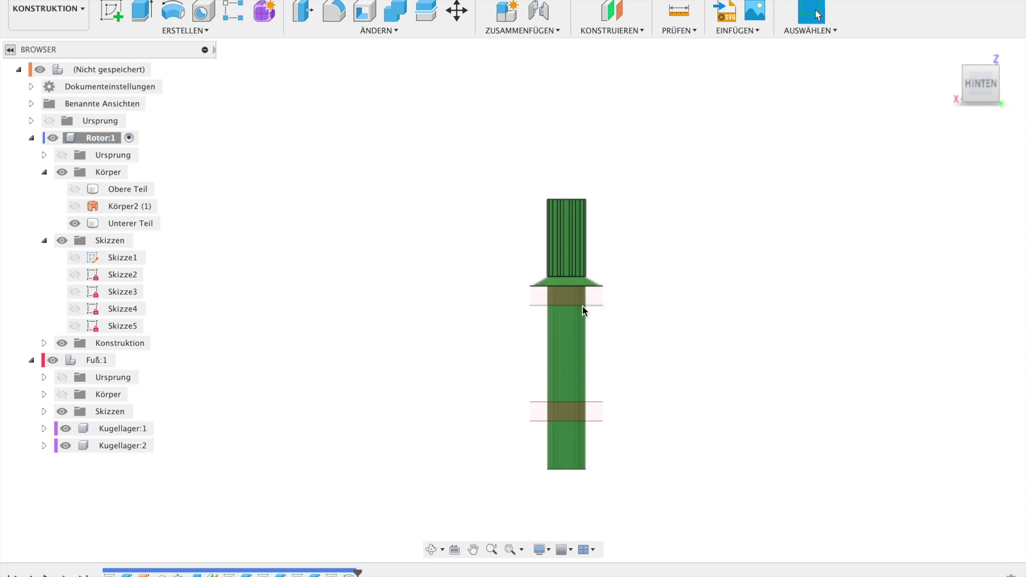
Step: Unhide Obere Teil and the foot bodies, activate the top-level assembly, and return to the home view
click(74, 189)
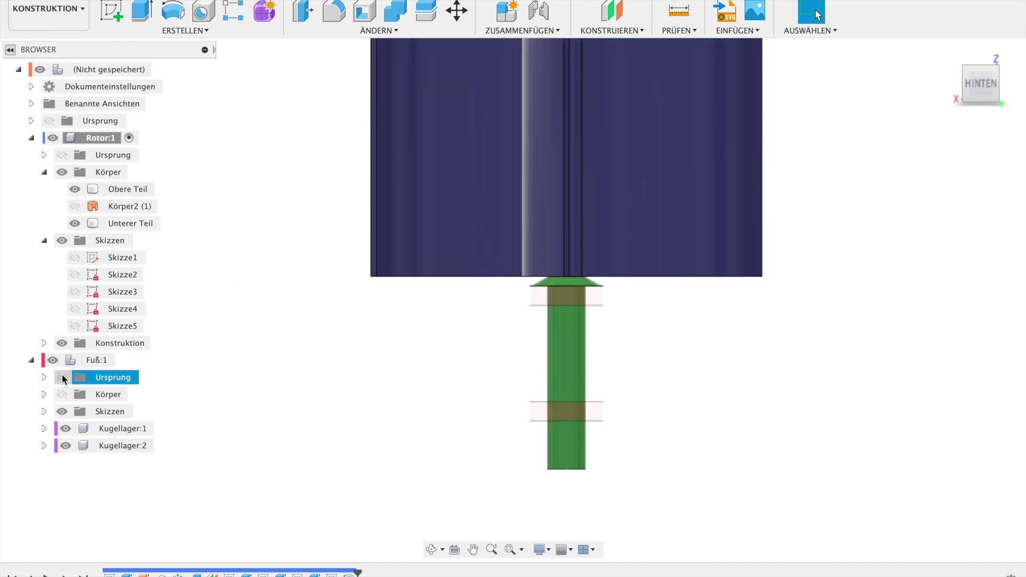
click(63, 394)
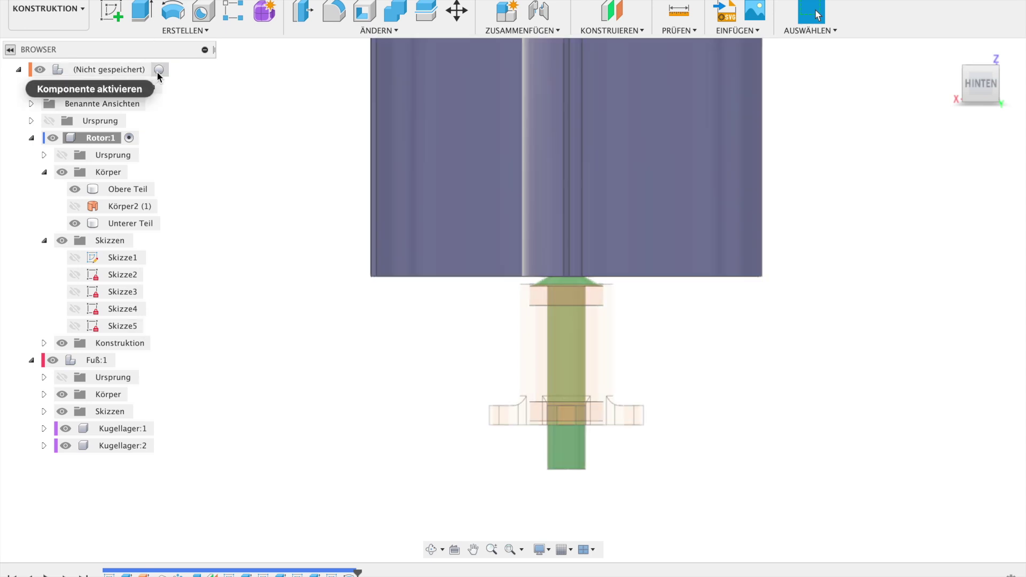
click(160, 71)
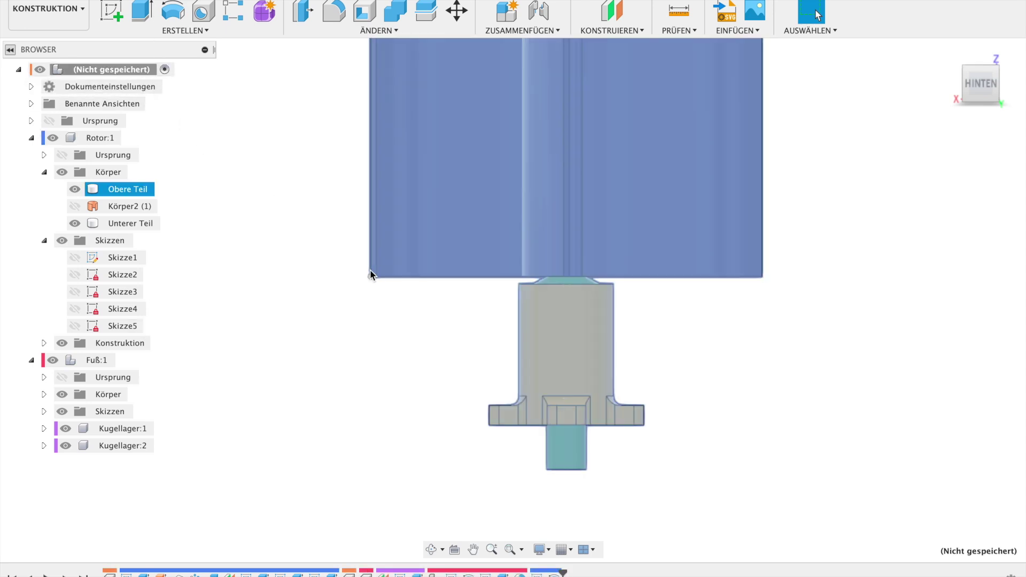
key(F6)
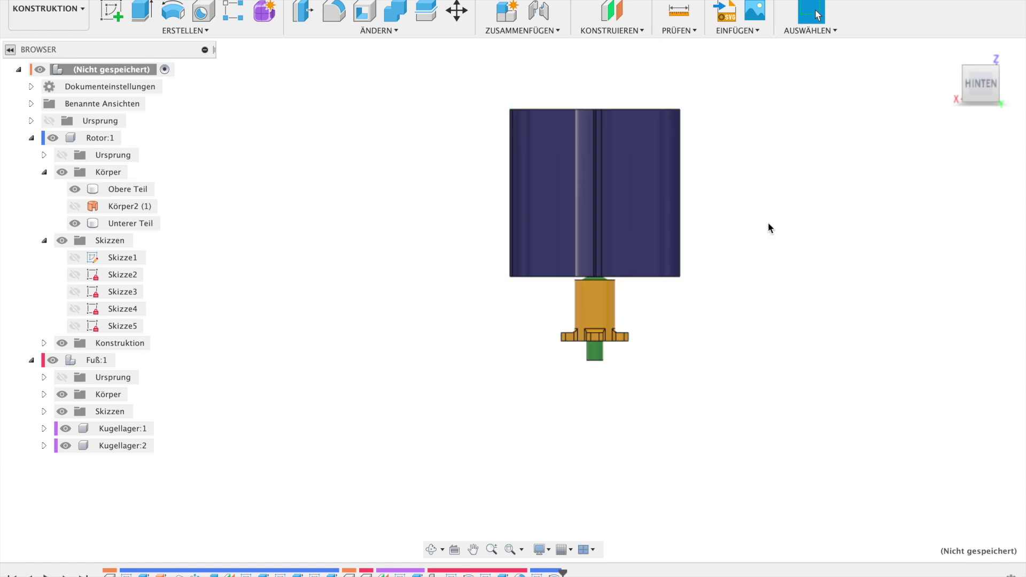
key(F6)
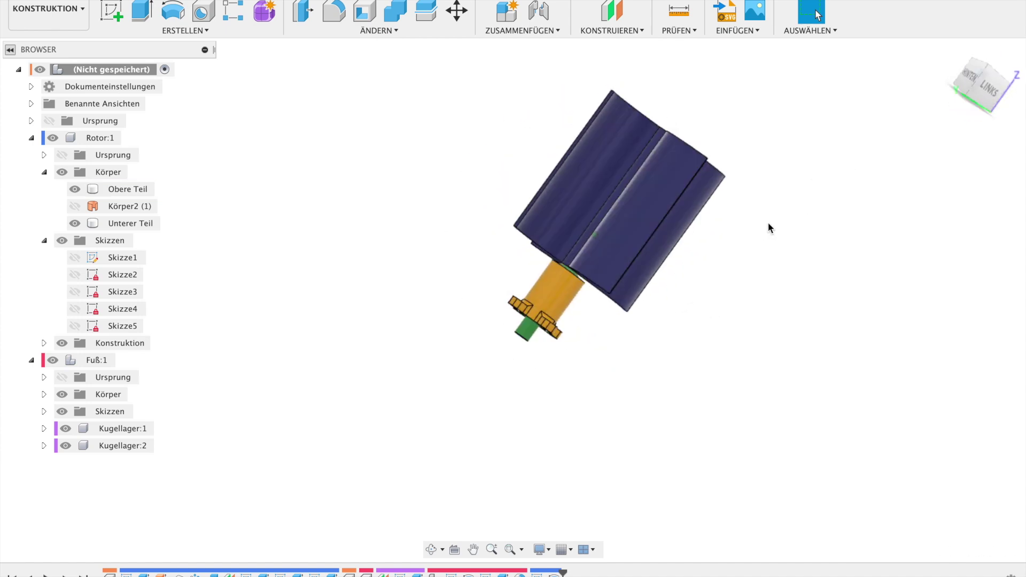